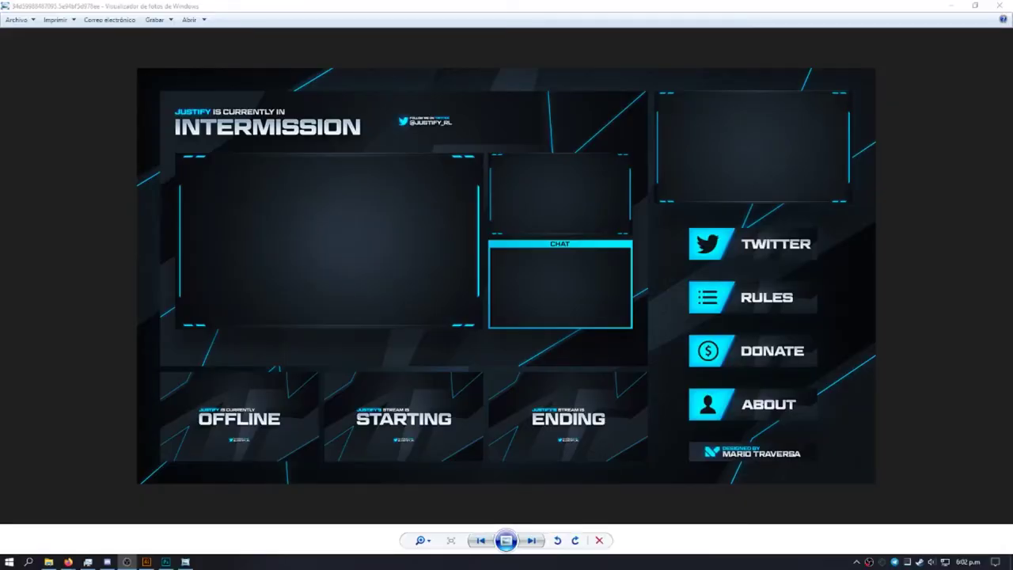
Step: Switch between the overlay reference, Illustrator and Photoshop, ending on the Base.ai document
click(234, 358)
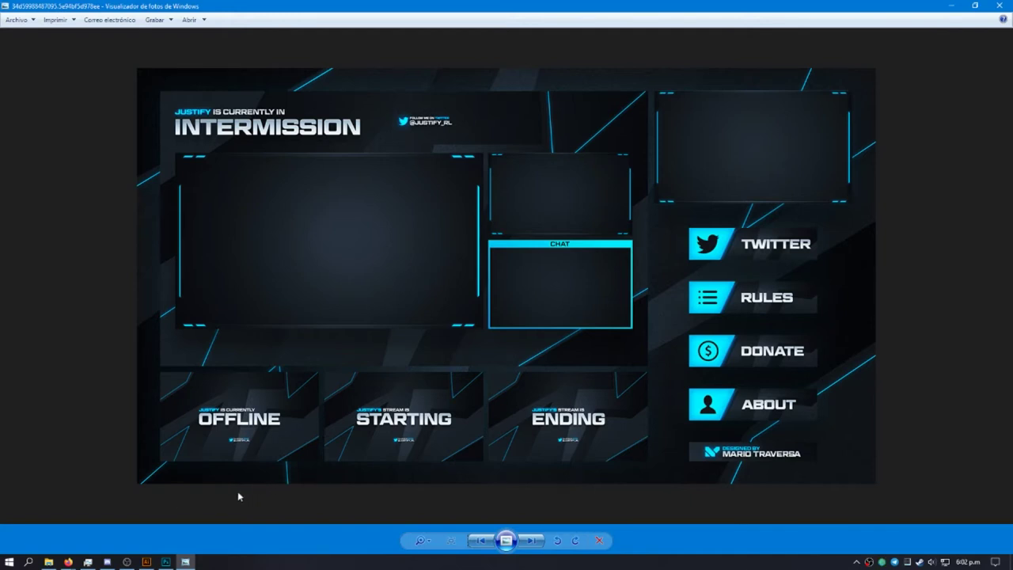
click(146, 562)
click(165, 561)
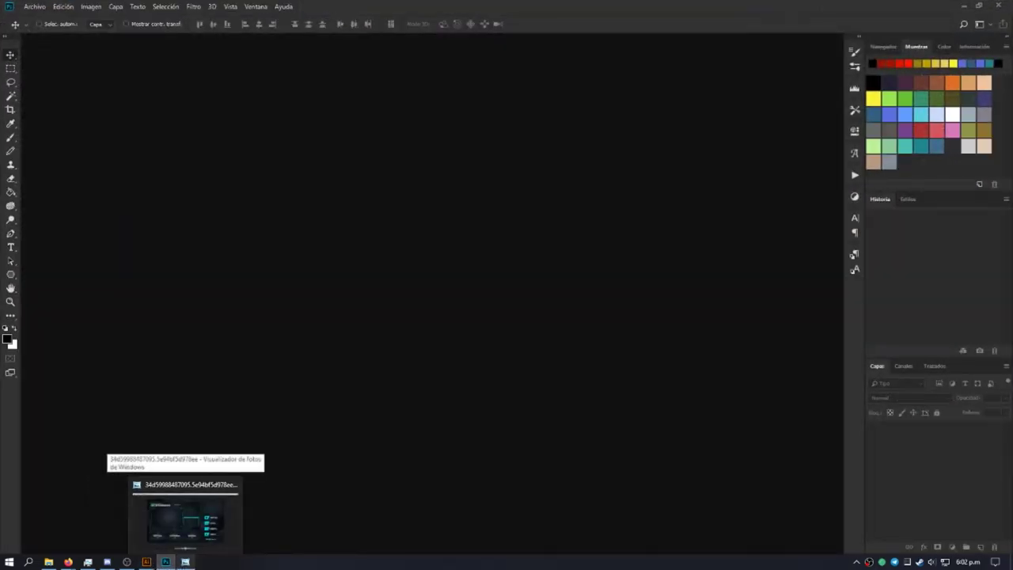
click(184, 562)
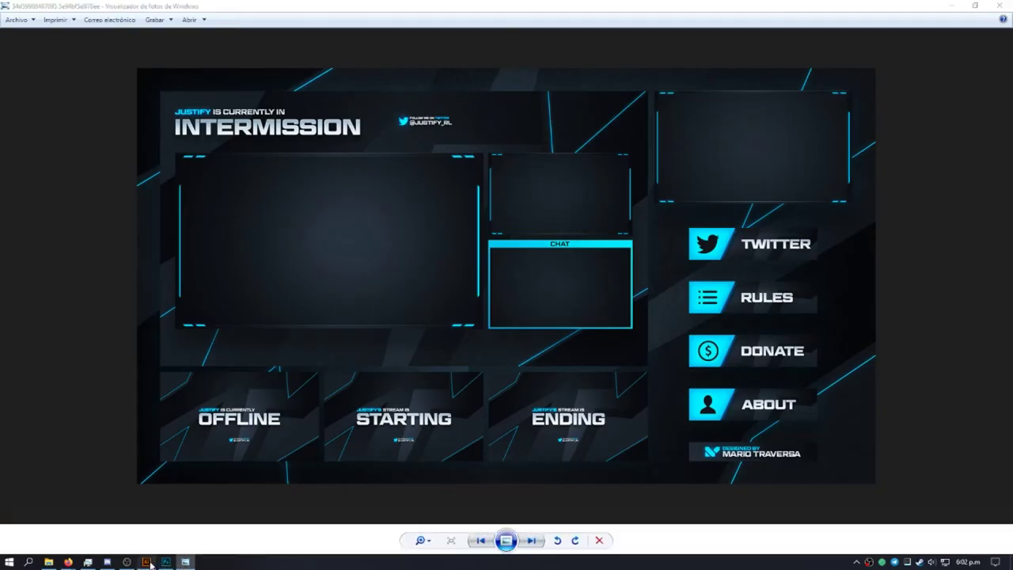
click(148, 563)
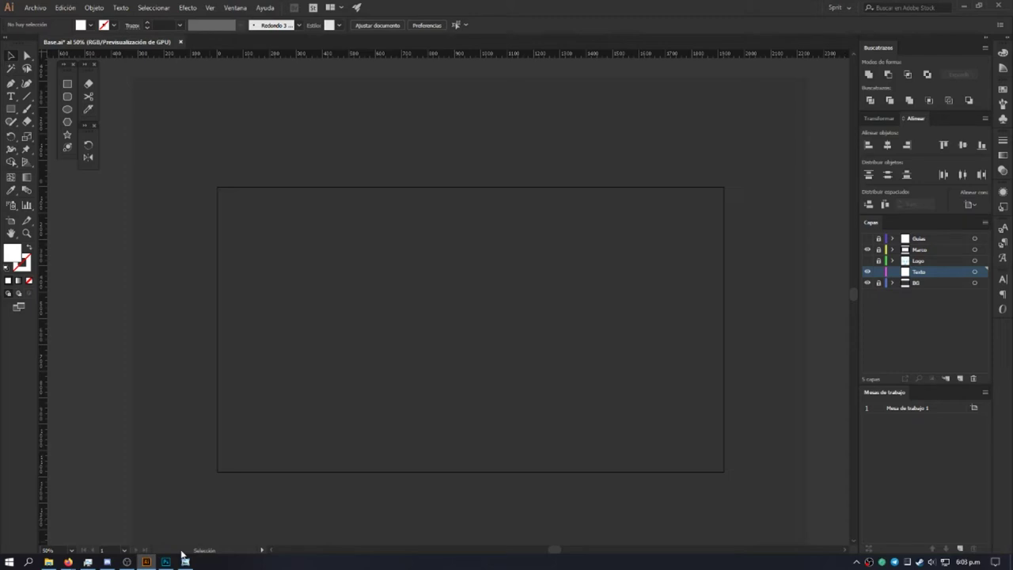
Step: Bring the blue Intermission overlay reference back to the front from its taskbar thumbnail
mouse_move(185, 562)
click(189, 514)
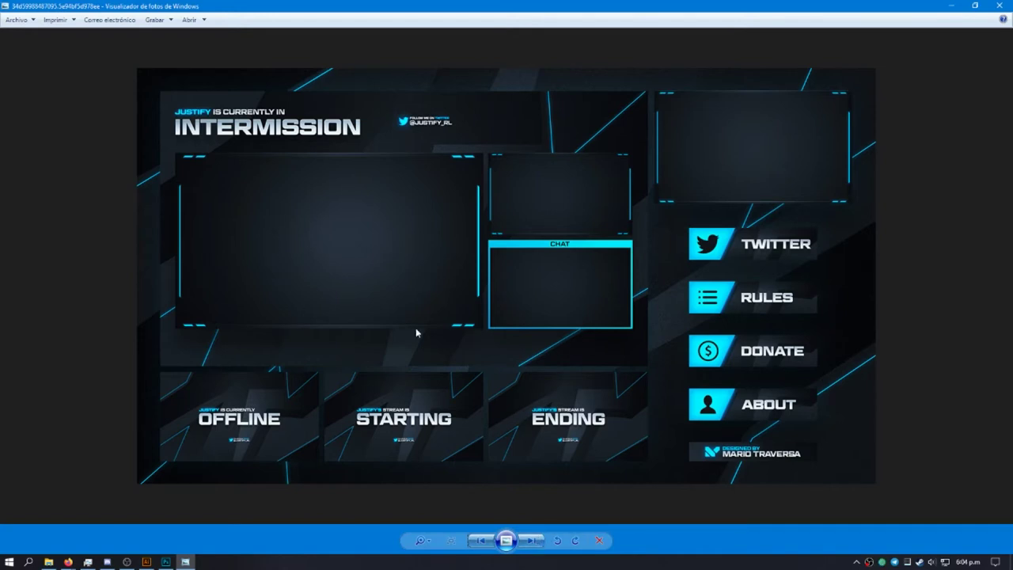
Step: Flip back and forth to compare the purple and blue overlay examples
click(532, 540)
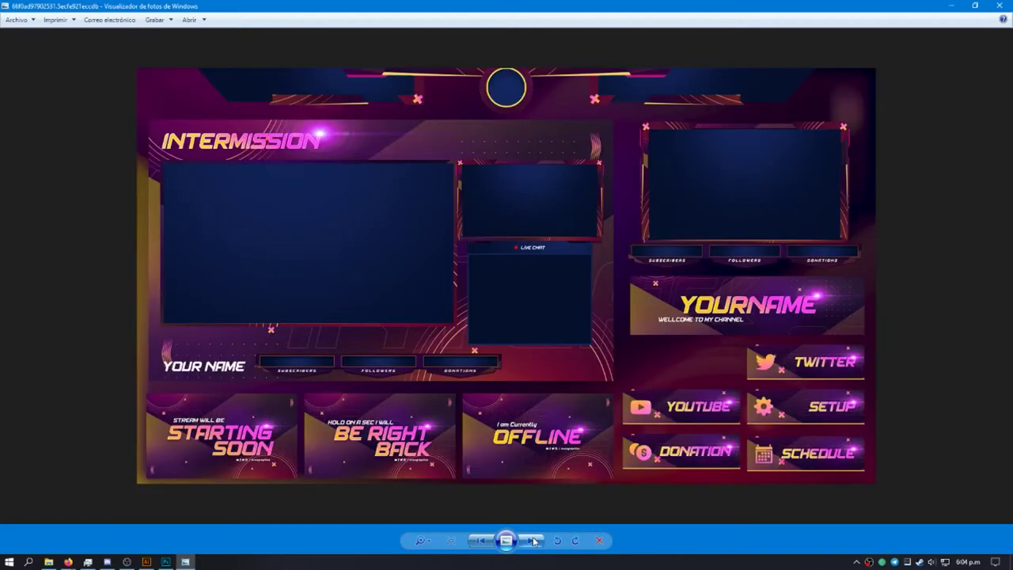
click(532, 541)
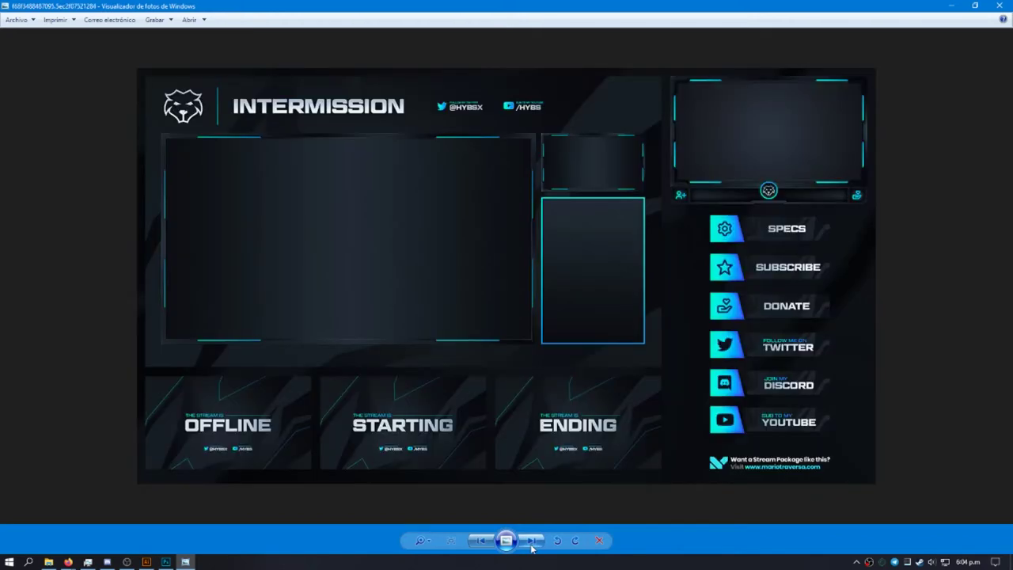
click(485, 541)
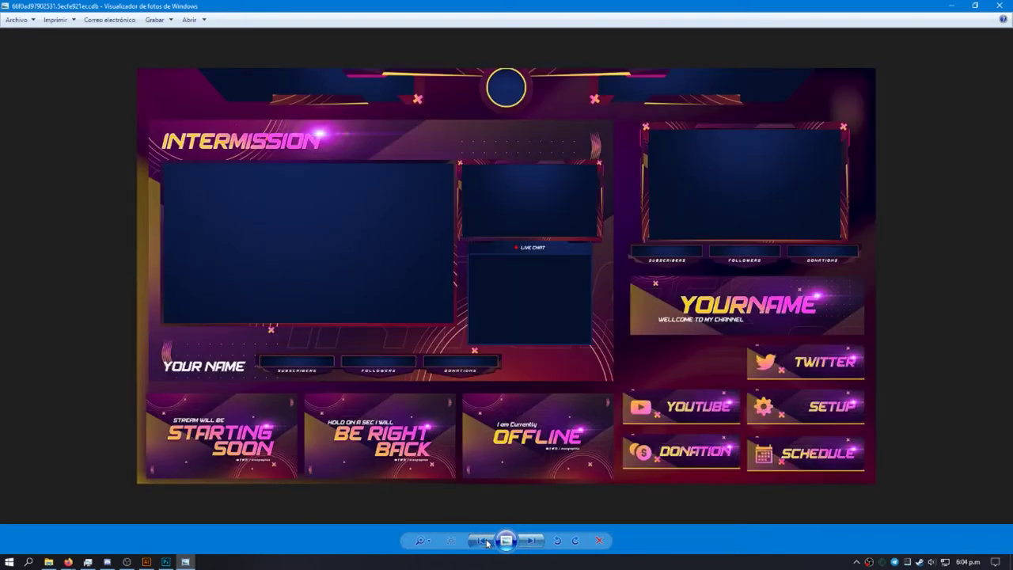
click(485, 542)
click(531, 542)
Step: Advance to the last overlay example, then close Photo Viewer
click(536, 546)
click(535, 546)
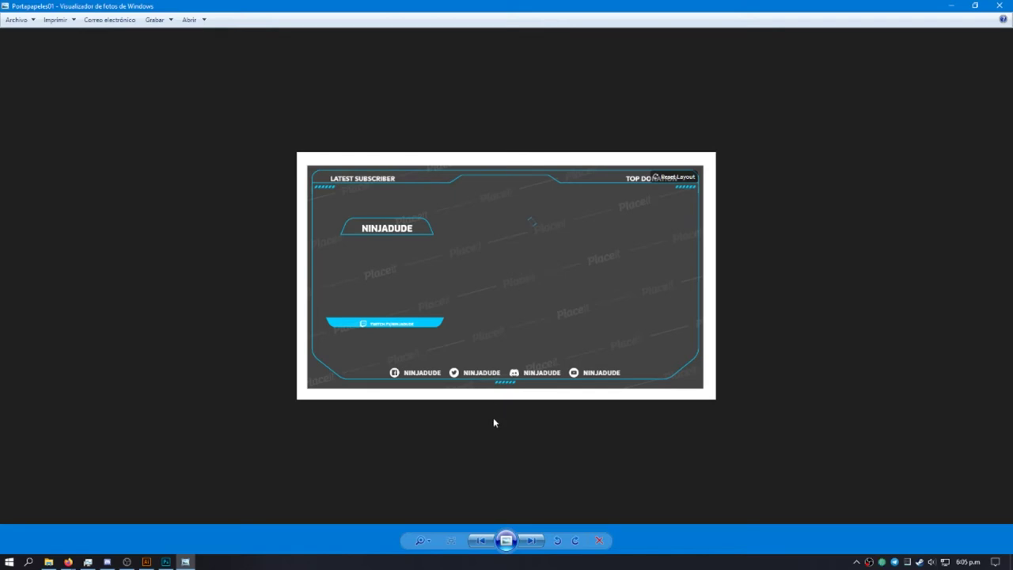
click(1000, 6)
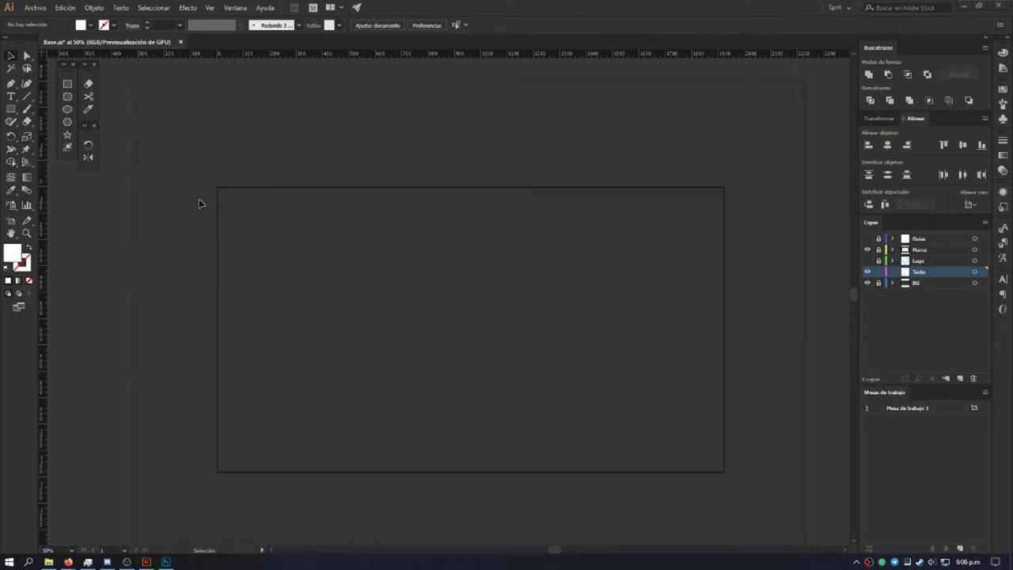
Step: Browse the Archivo menu, then start a new document
click(34, 10)
key(Escape)
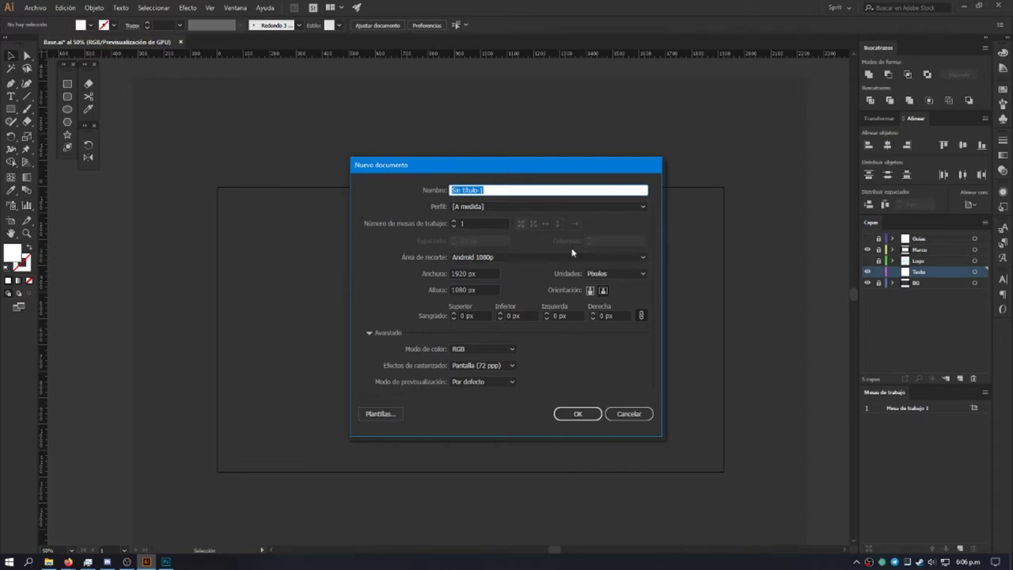
Step: Try the Film and Video and Web document profiles, entering a width of 1920
click(517, 207)
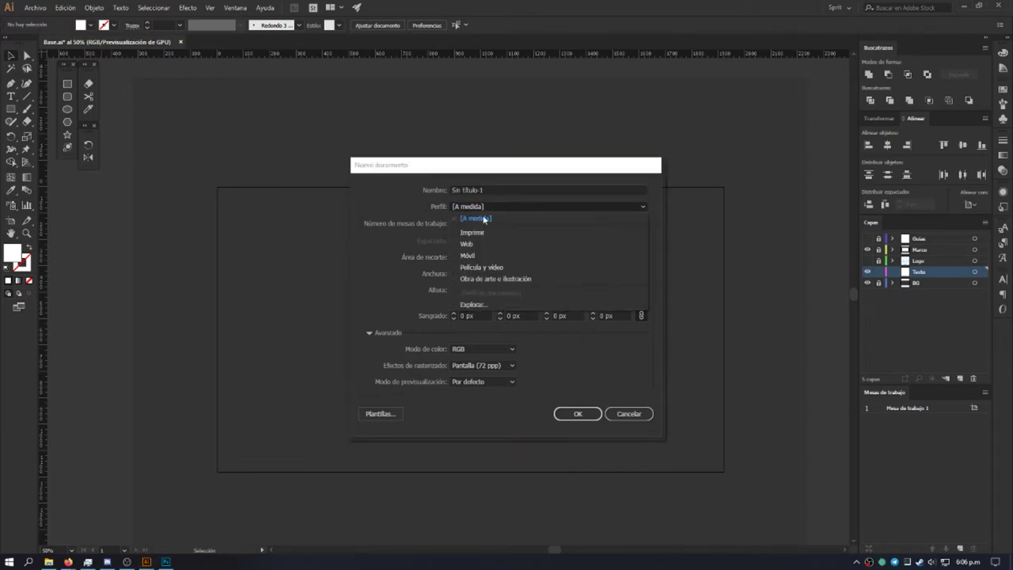
click(495, 270)
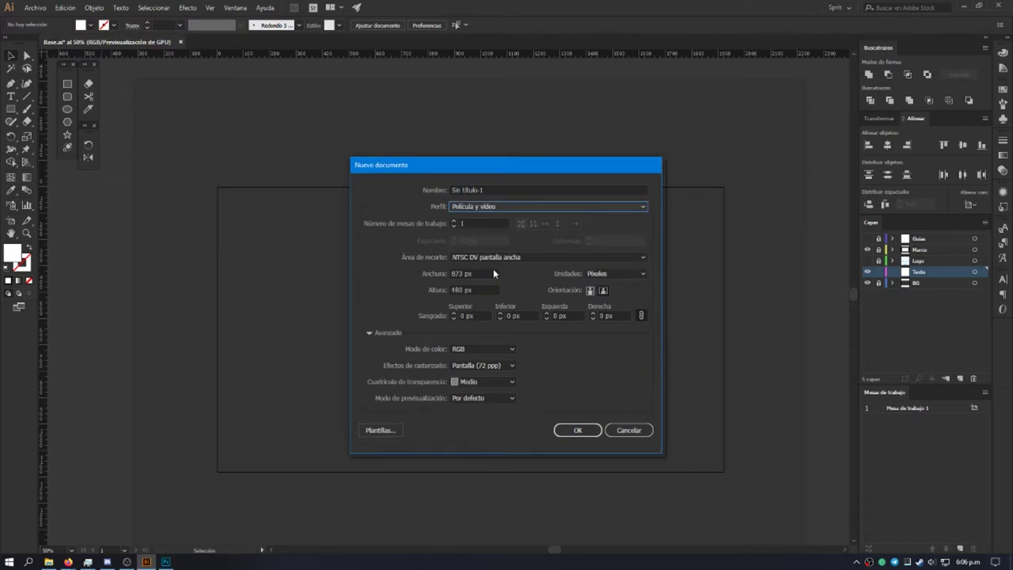
click(524, 204)
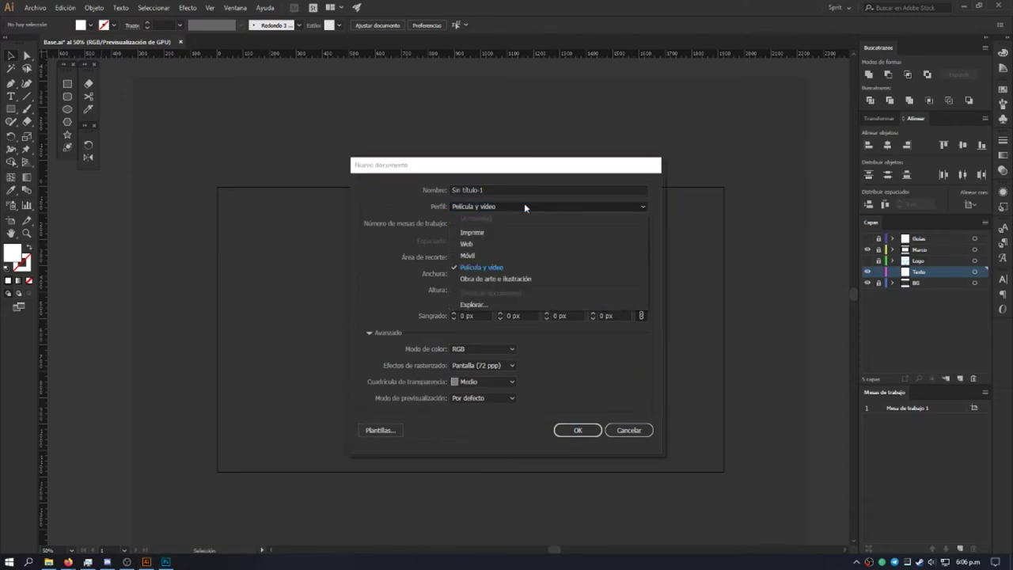
click(488, 245)
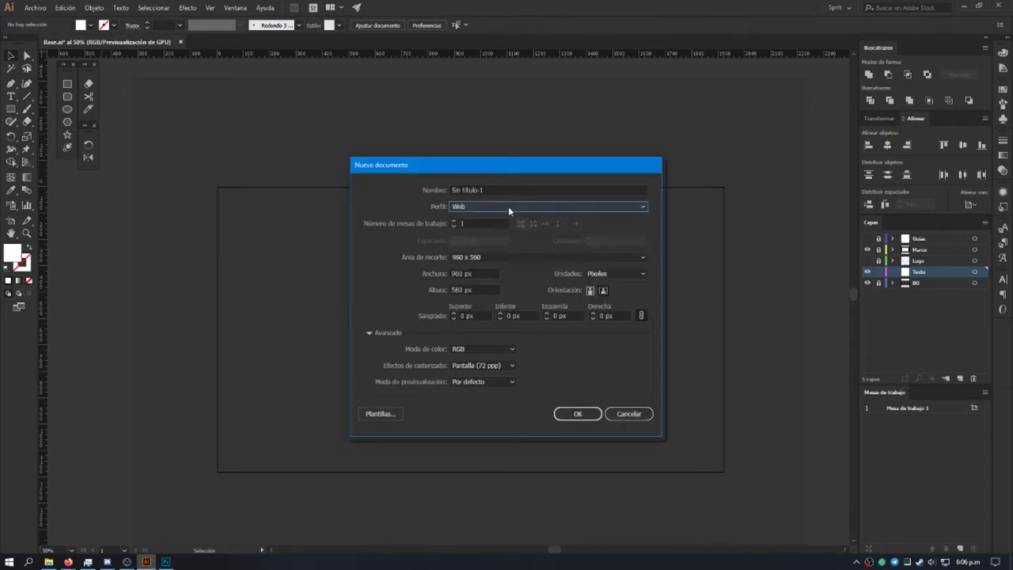
click(527, 205)
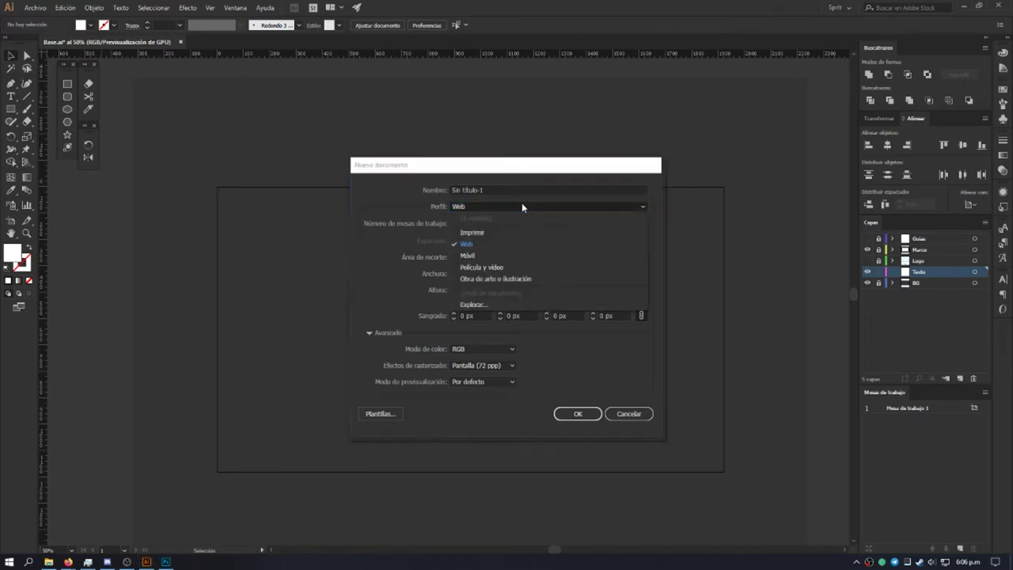
click(487, 244)
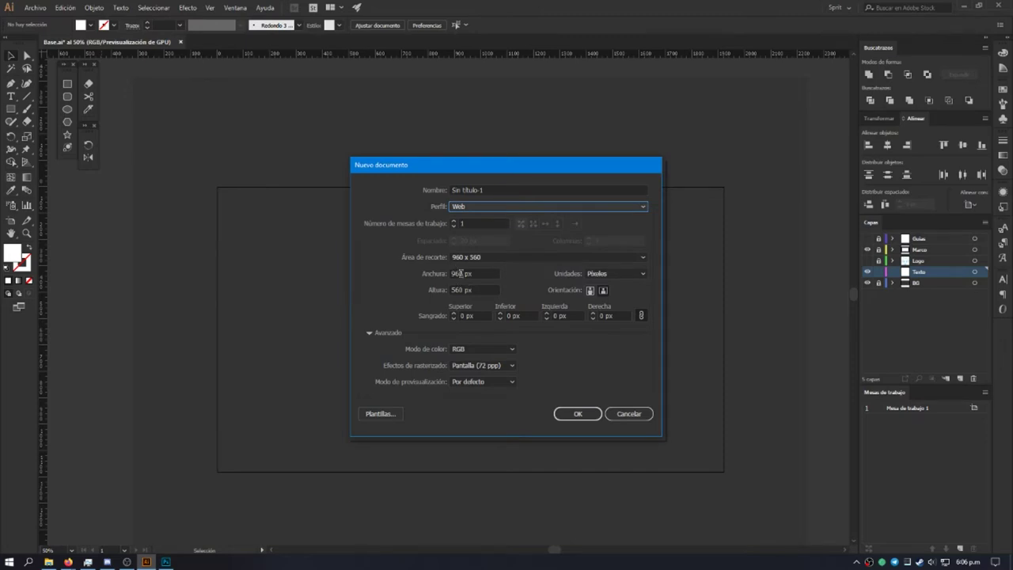
double_click(460, 273)
text(1920)
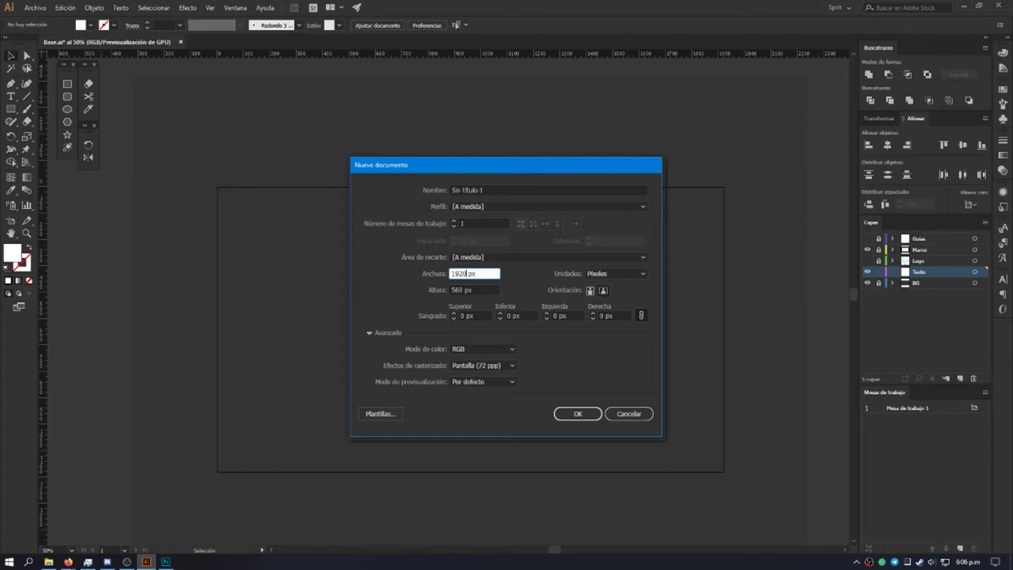
Step: Create a landscape 1920×1080 document from the mobile profile's Android 1080p preset
click(515, 205)
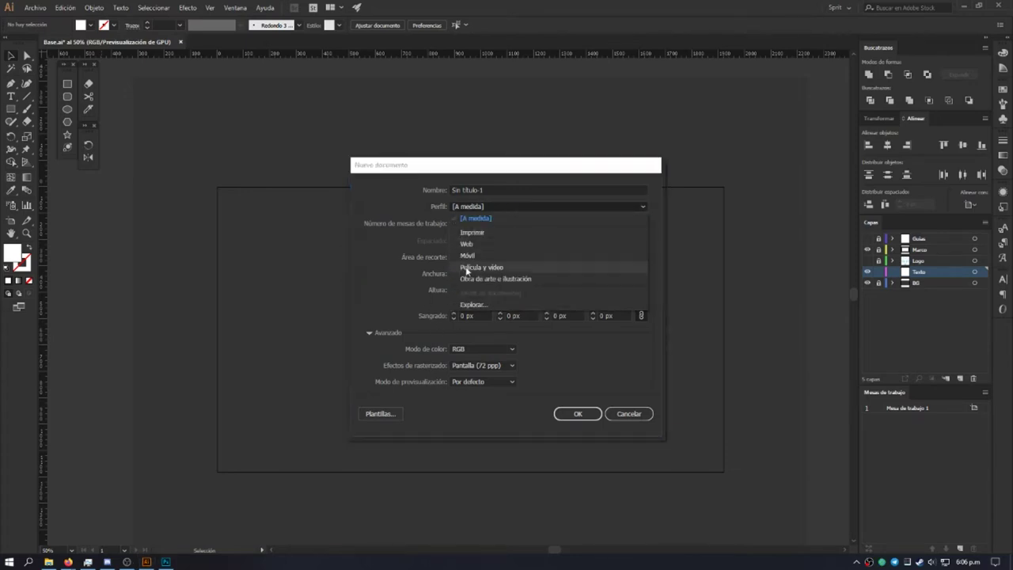
click(487, 258)
click(518, 258)
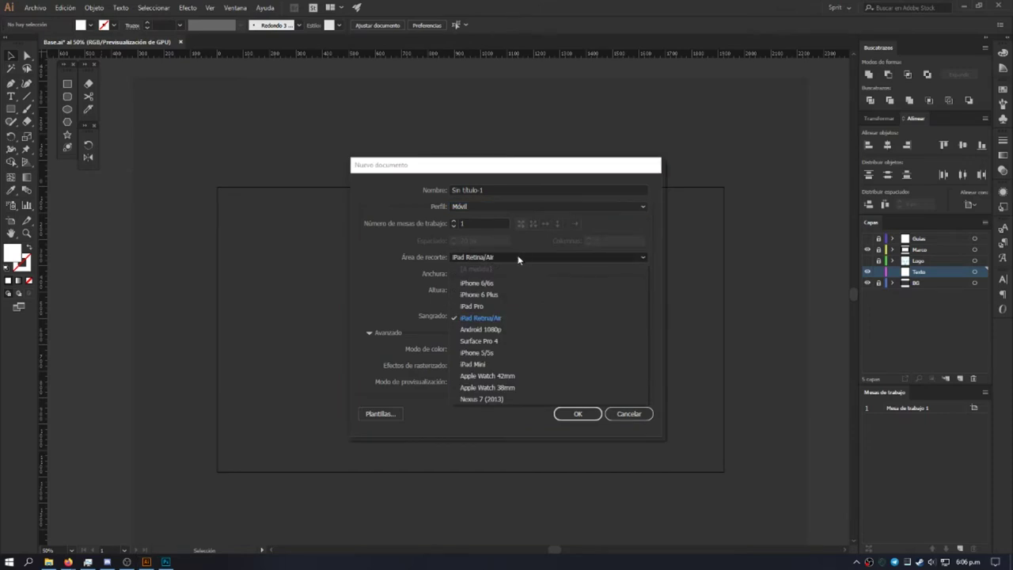
click(495, 329)
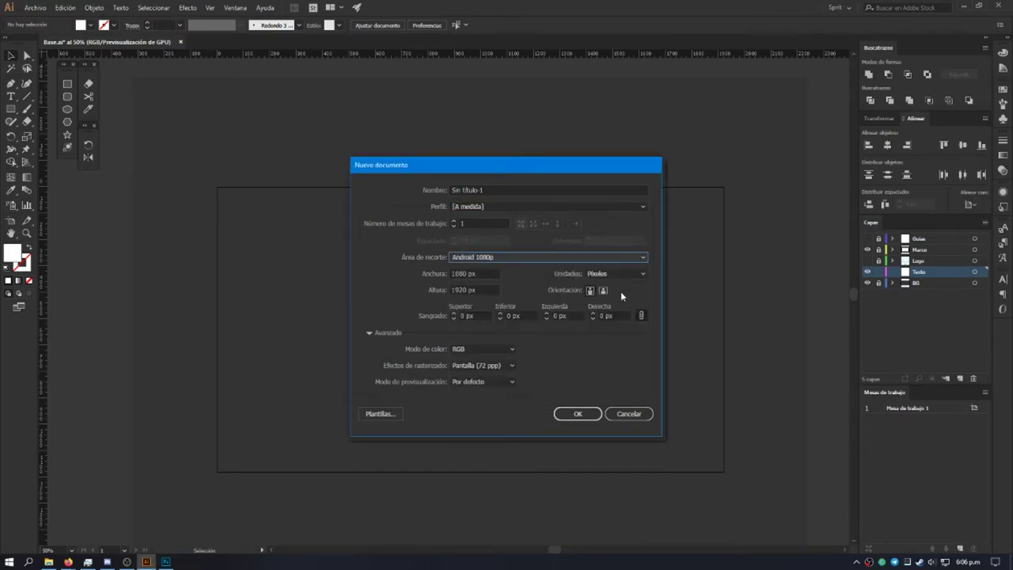
click(591, 291)
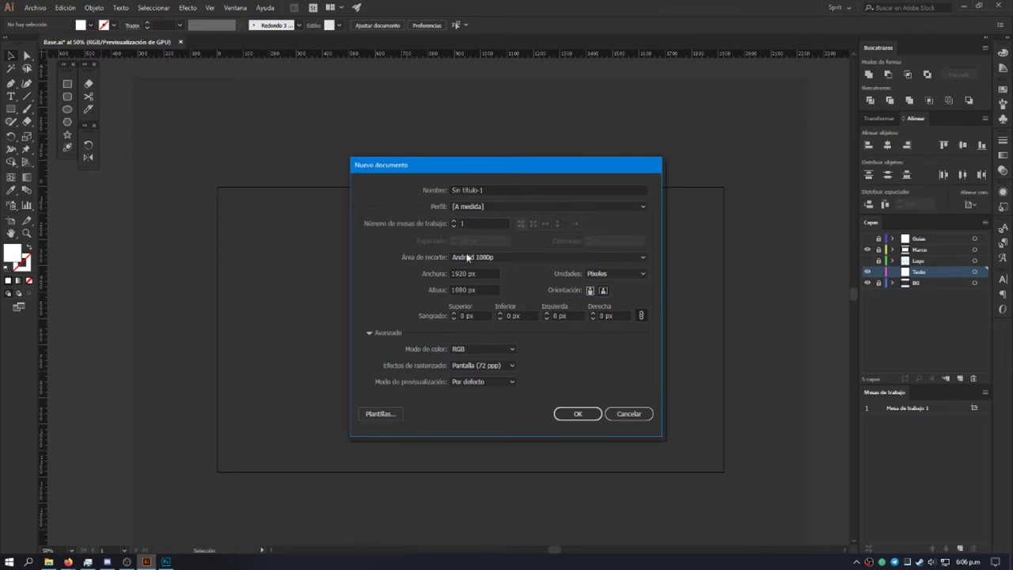
click(577, 416)
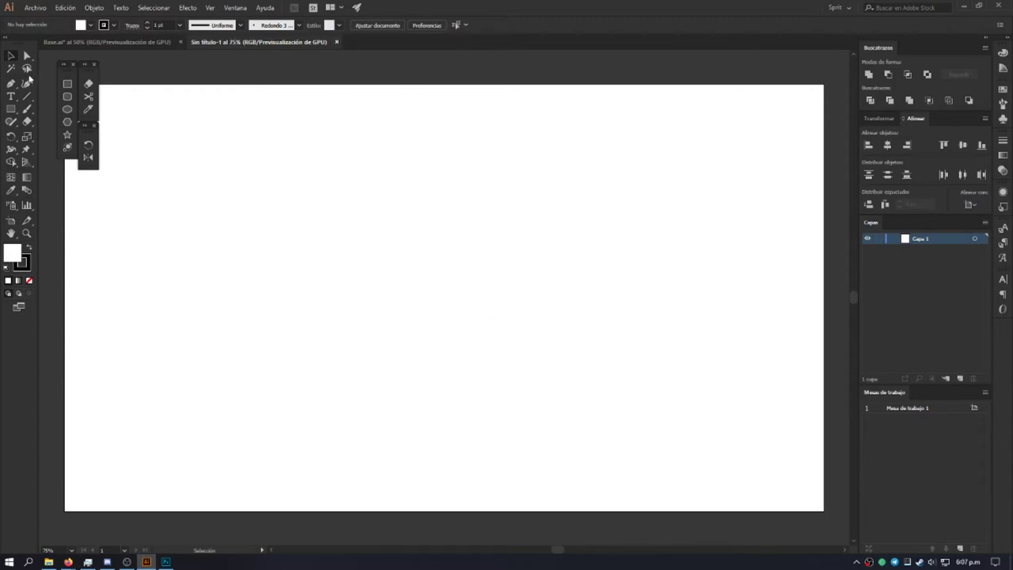
Step: Close Sin título-1, then in Base.ai select BG and hide the Texto and Marco layers
click(147, 43)
click(336, 42)
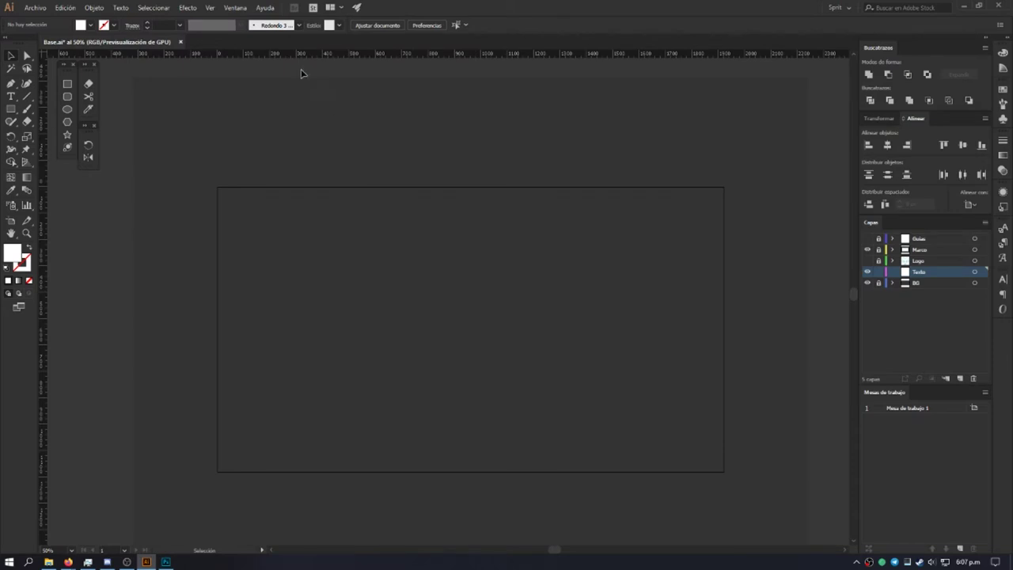
click(926, 283)
click(868, 272)
click(868, 250)
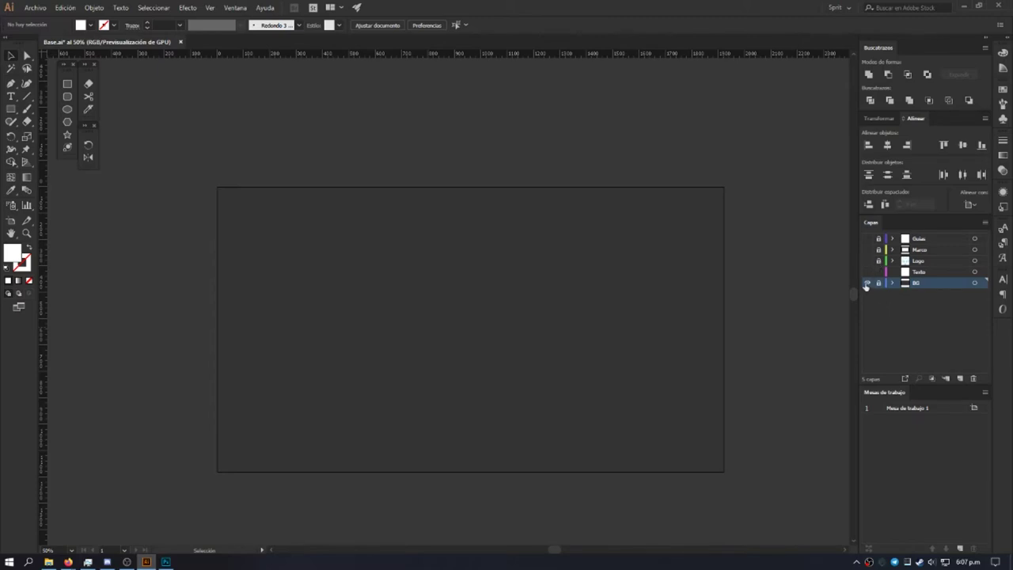
ctrl+click(867, 283)
click(66, 84)
Step: Replace the dark background with a new 1920×1080 rectangle covering the artboard
key(v)
click(301, 242)
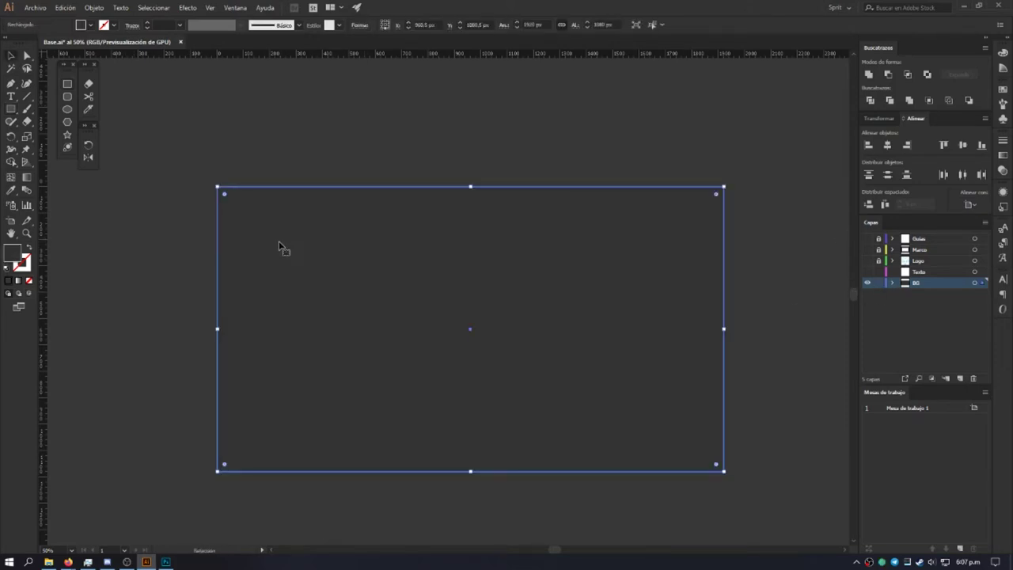
key(Delete)
click(67, 84)
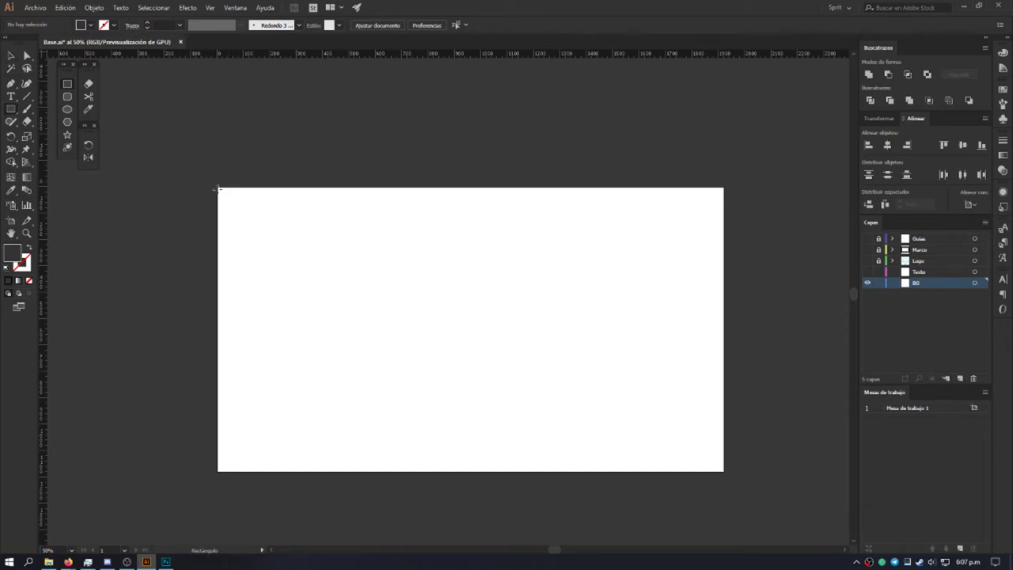
drag(215, 185, 724, 472)
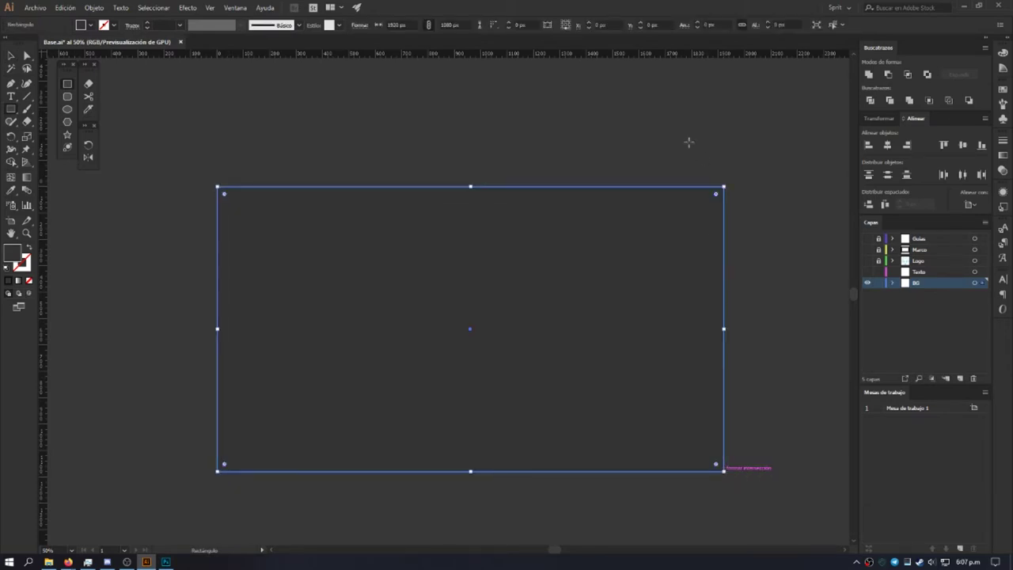
key(v)
Step: Tear off the shape tools and float them as a separate tools column
click(12, 113)
click(12, 112)
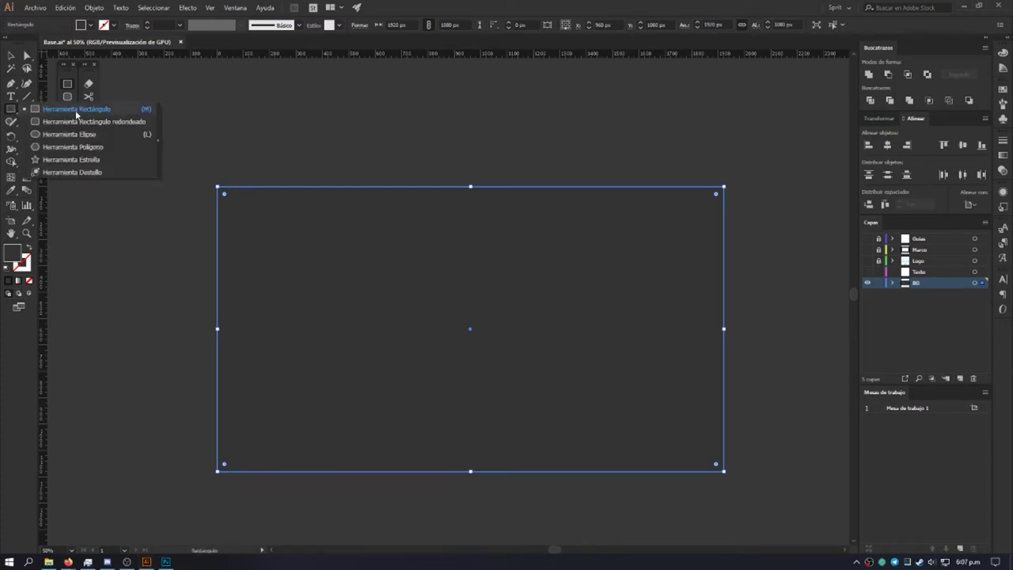
click(158, 134)
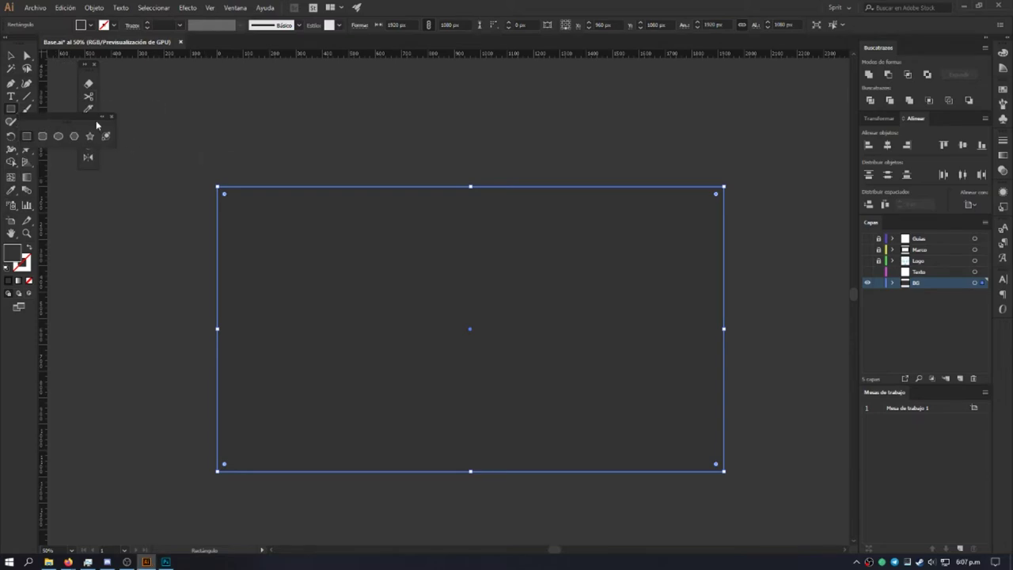
drag(98, 118, 37, 124)
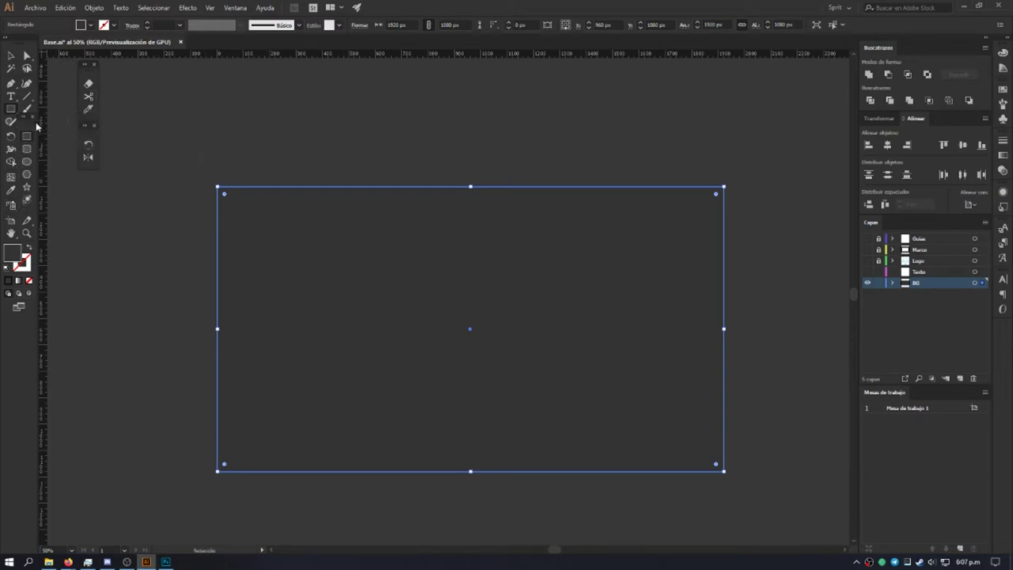
drag(27, 128, 69, 77)
click(68, 82)
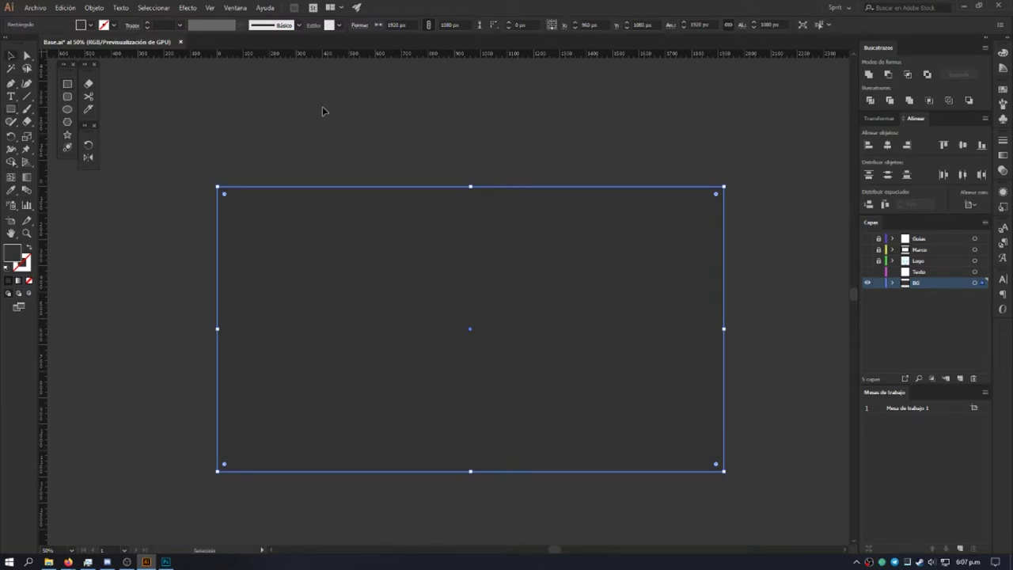
Step: Check the background rectangle's fill swatches without changing them, then lock the BG layer
key(v)
click(179, 136)
click(278, 192)
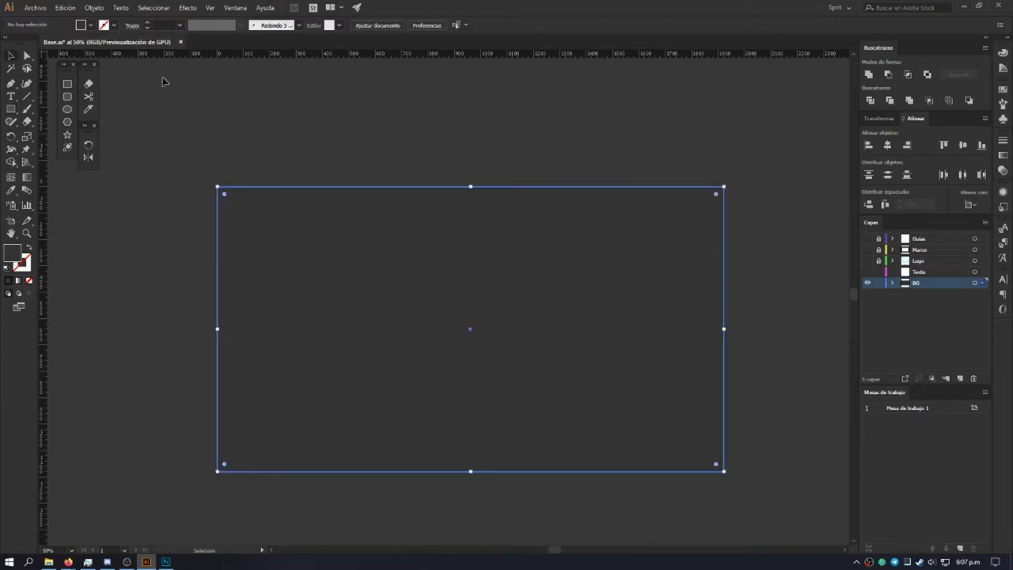
click(90, 25)
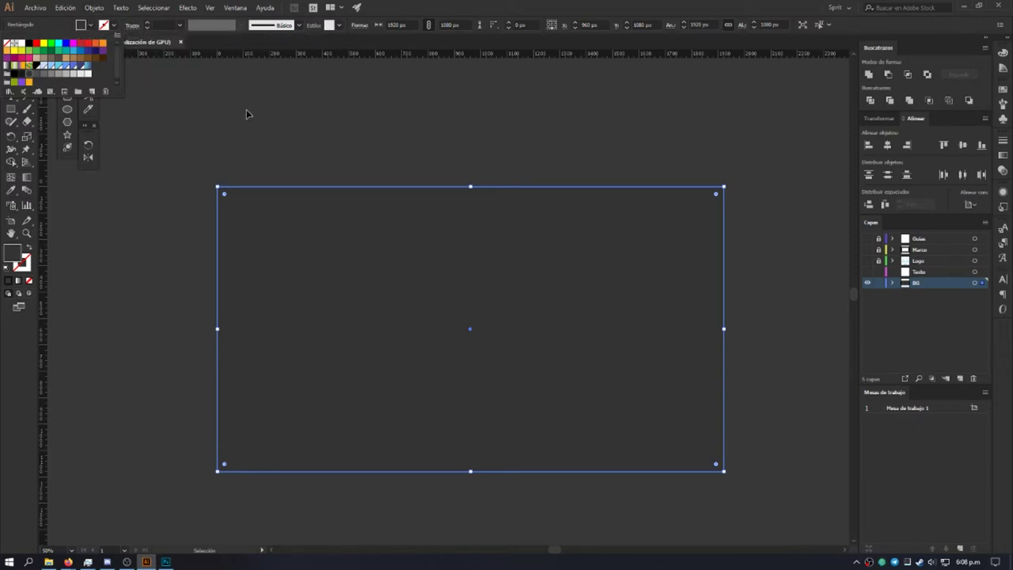
click(256, 145)
click(511, 140)
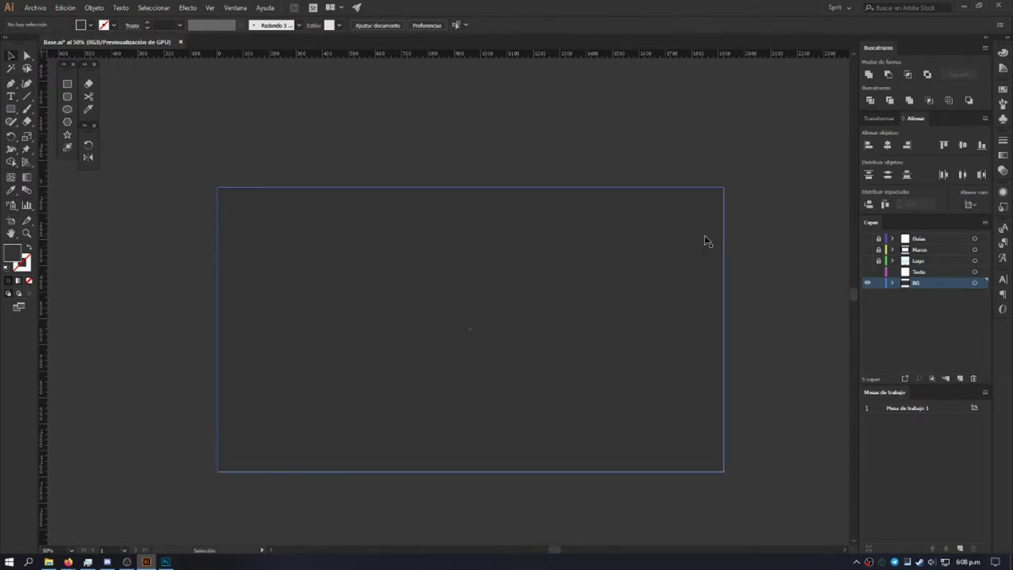
click(879, 284)
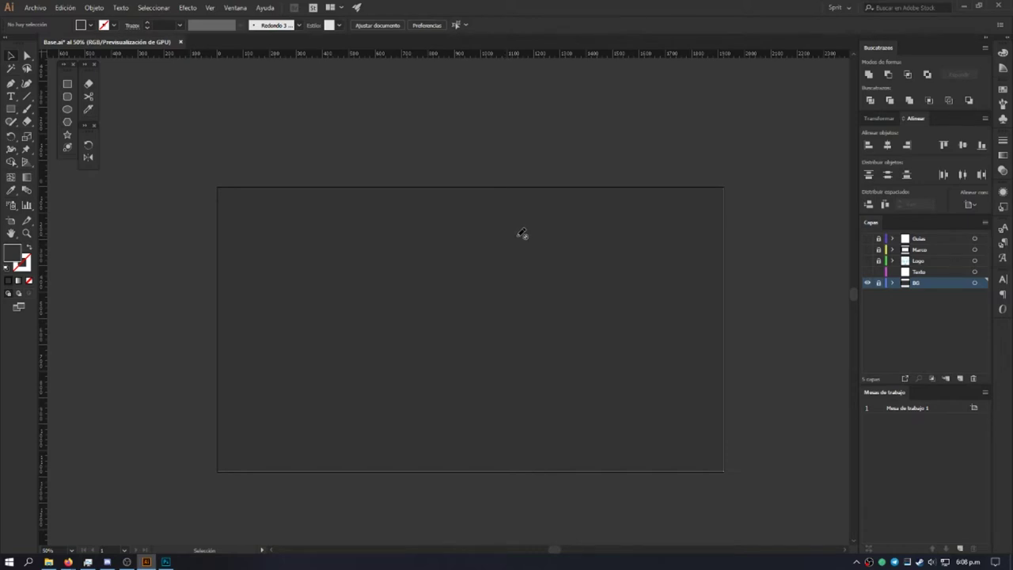
Step: Create Capa 6 from the Texto layer and drag it below Texto, just above BG
click(924, 272)
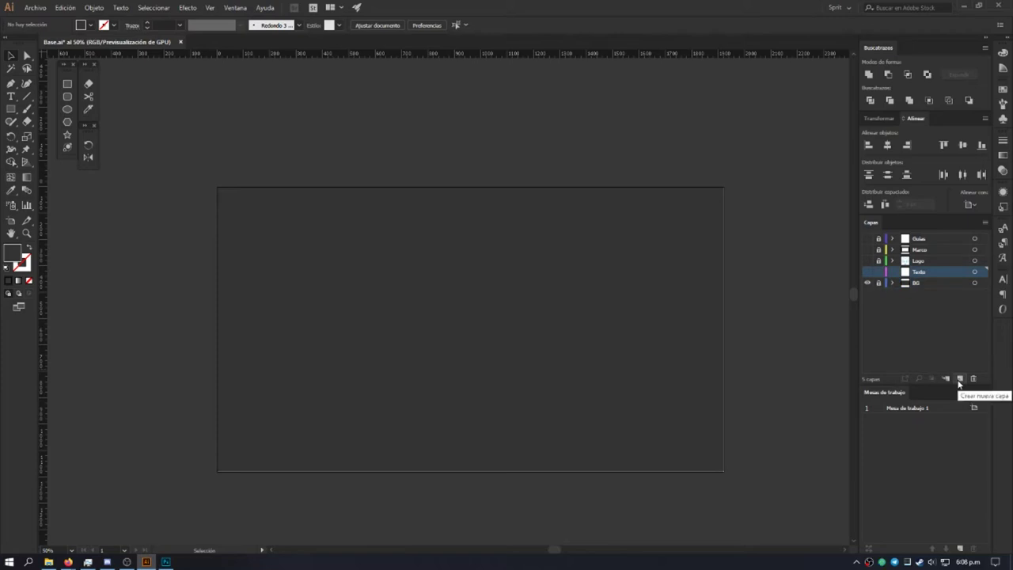
click(959, 380)
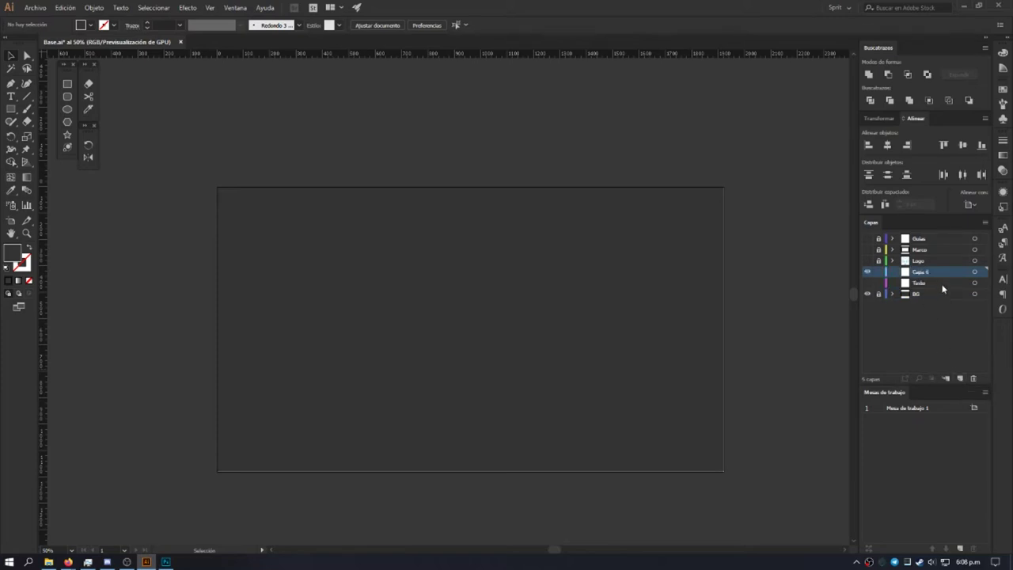
drag(935, 276, 920, 292)
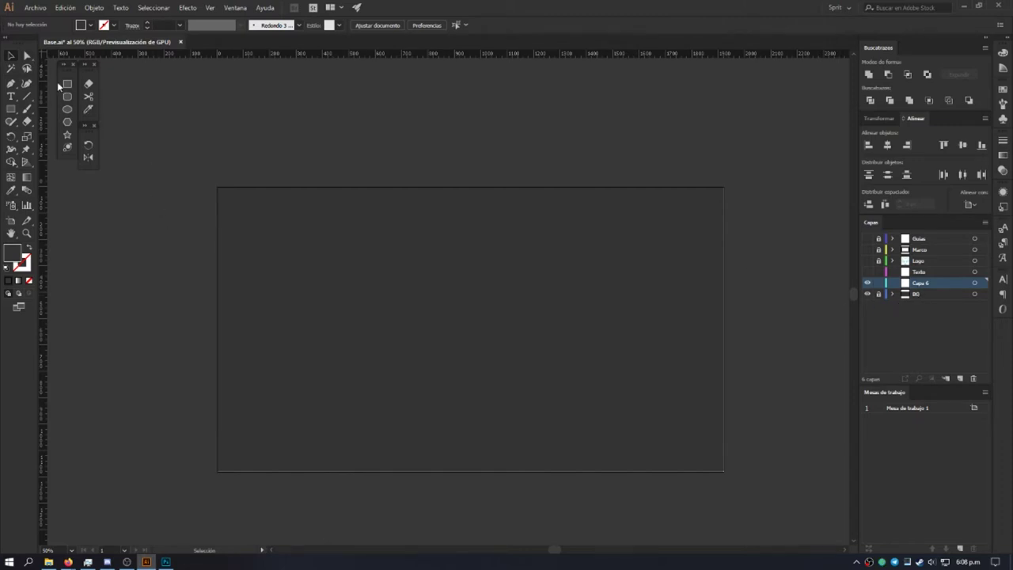
Step: Draw a text frame near the artboard's top-left, enlarge it, and set 60 pt size
click(11, 96)
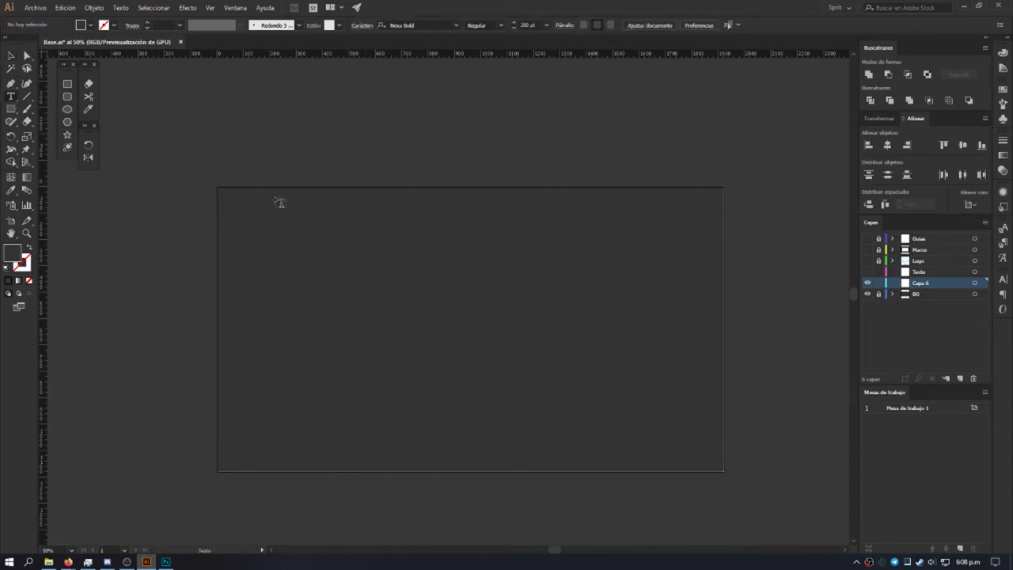
drag(255, 192, 420, 220)
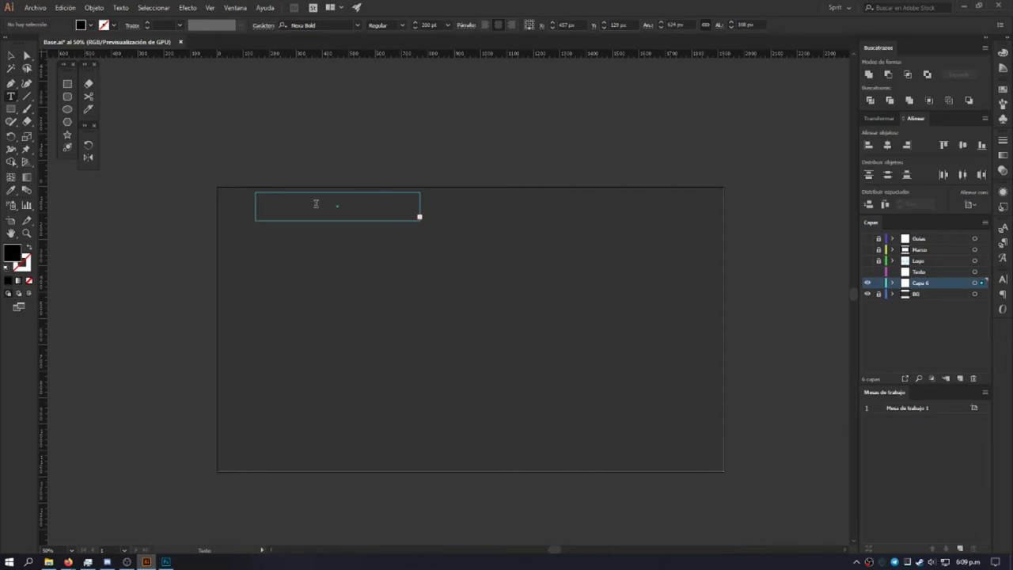
key(Escape)
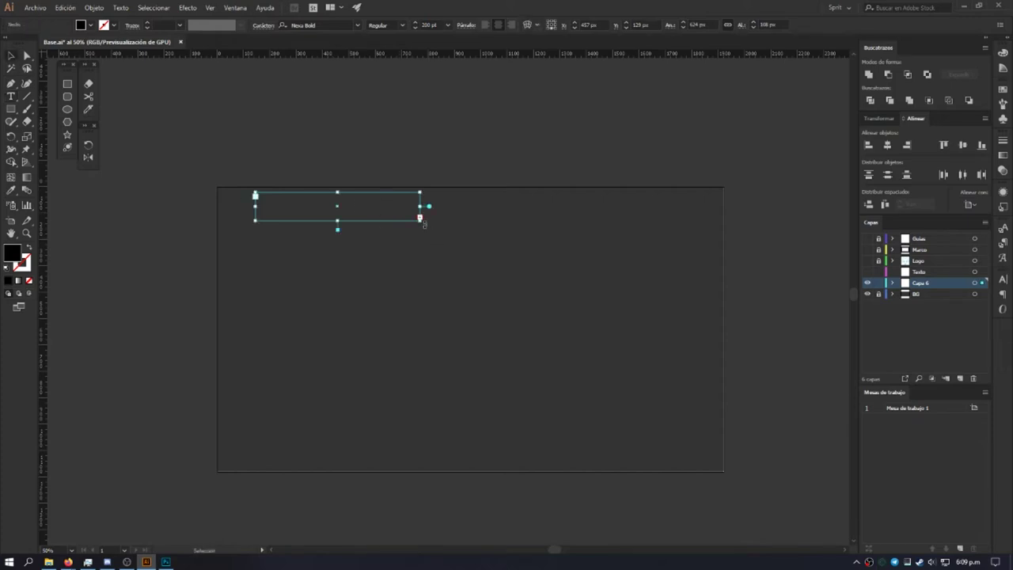
drag(420, 219, 658, 361)
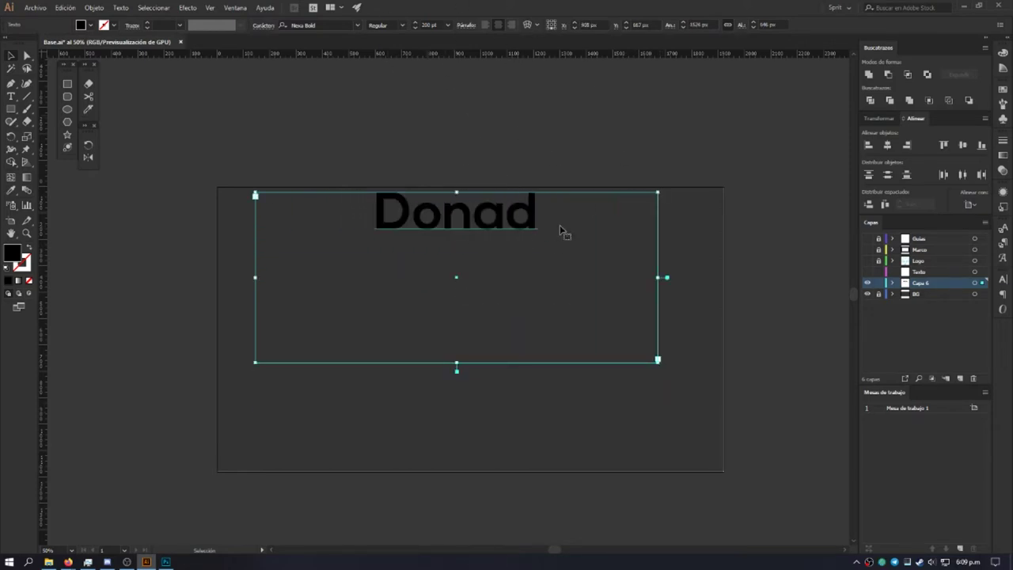
click(448, 24)
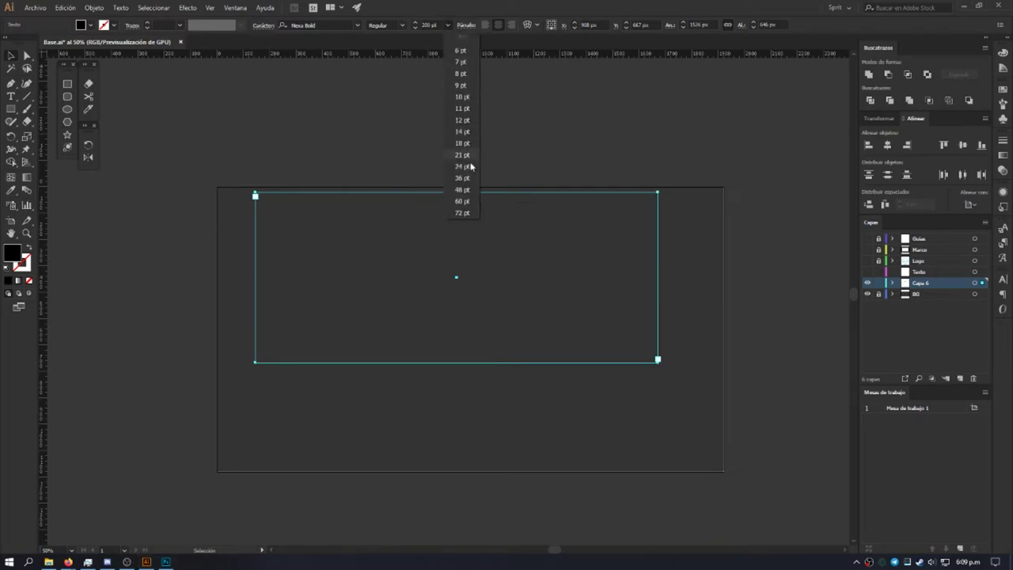
click(465, 208)
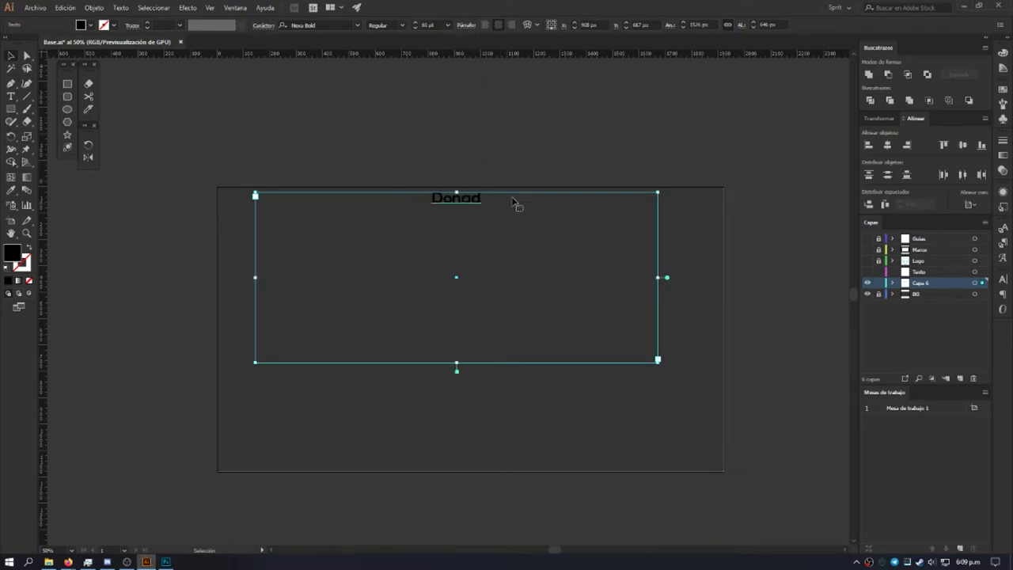
Step: Replace the placeholder with 'Last Donator', make it white, and shrink the box
click(497, 201)
click(475, 205)
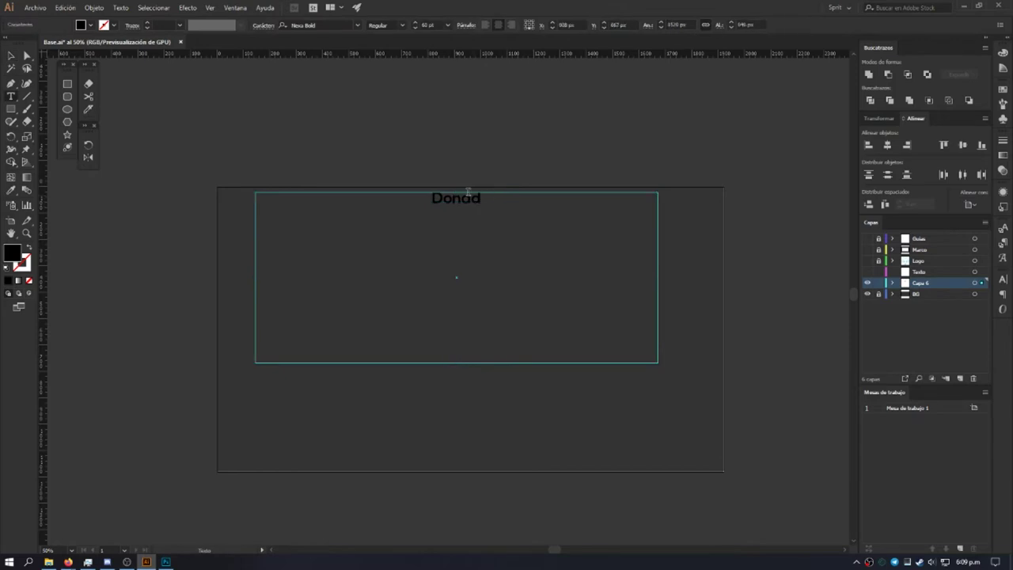
drag(480, 205, 413, 194)
text(Last Donoator)
key(Escape)
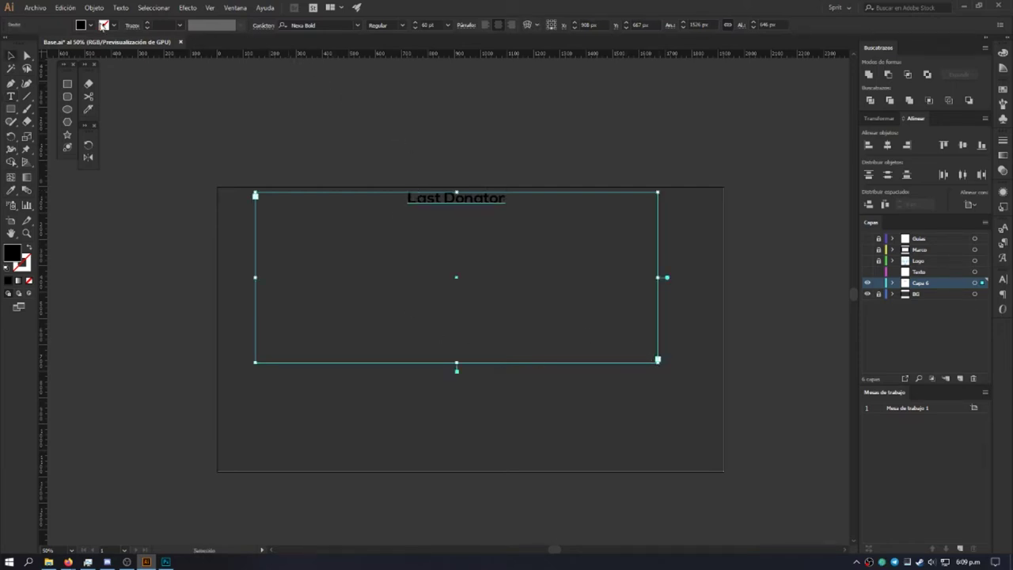
click(92, 26)
click(16, 45)
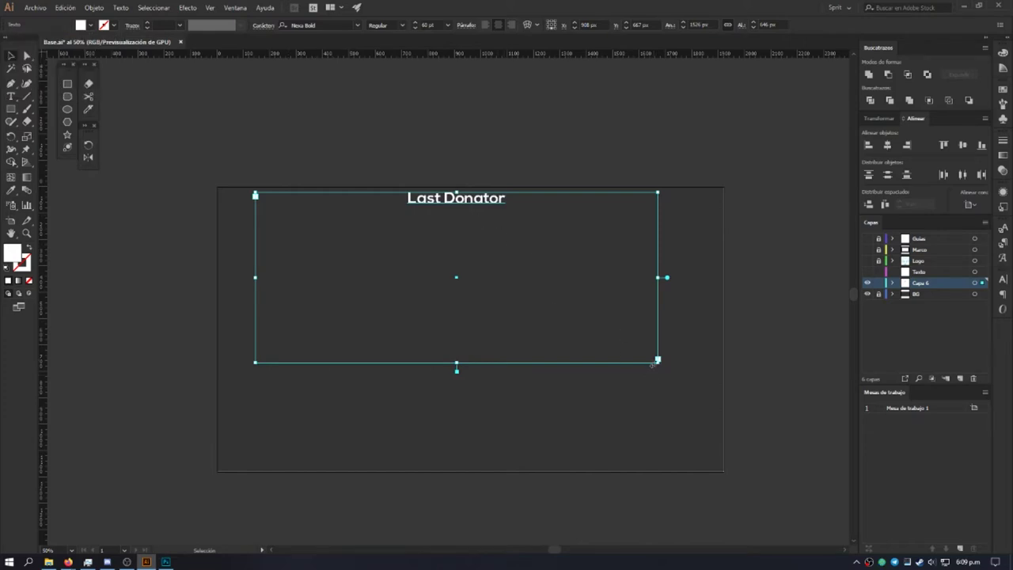
drag(658, 360, 425, 218)
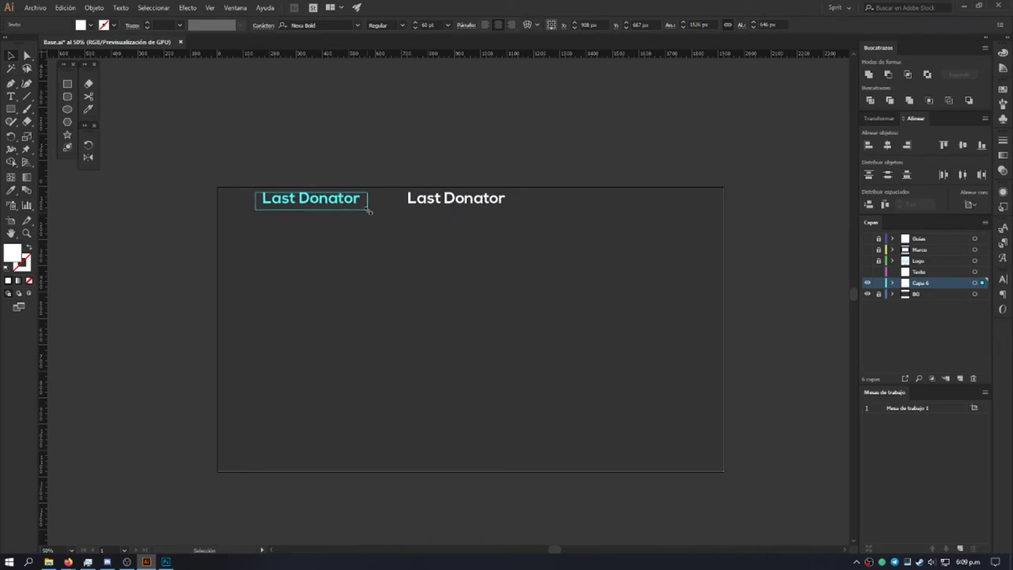
Step: Fit the box around Last Donator and place a copy lower, toward the centre
drag(425, 217, 367, 209)
click(306, 208)
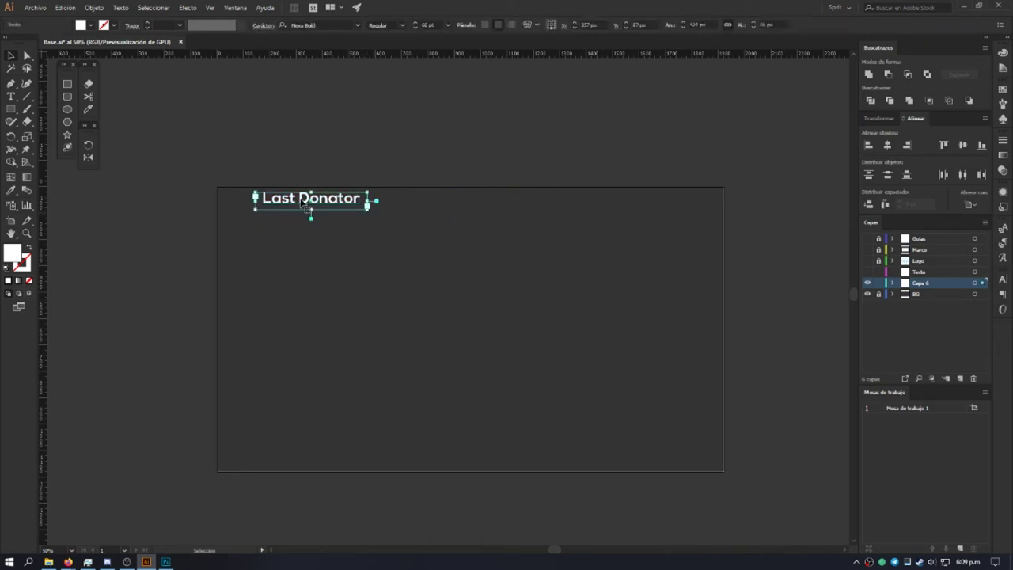
drag(304, 201, 599, 271)
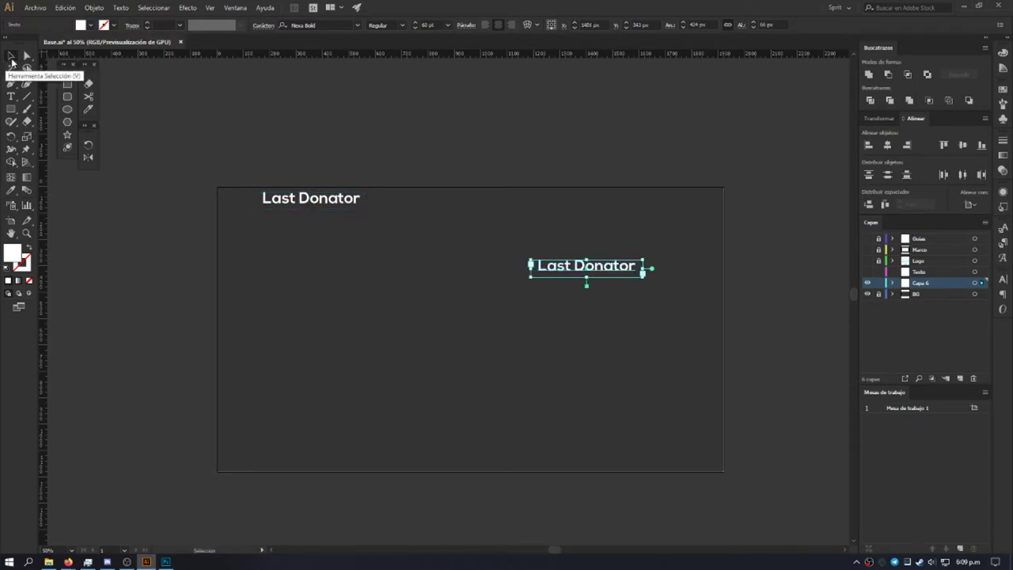
click(501, 118)
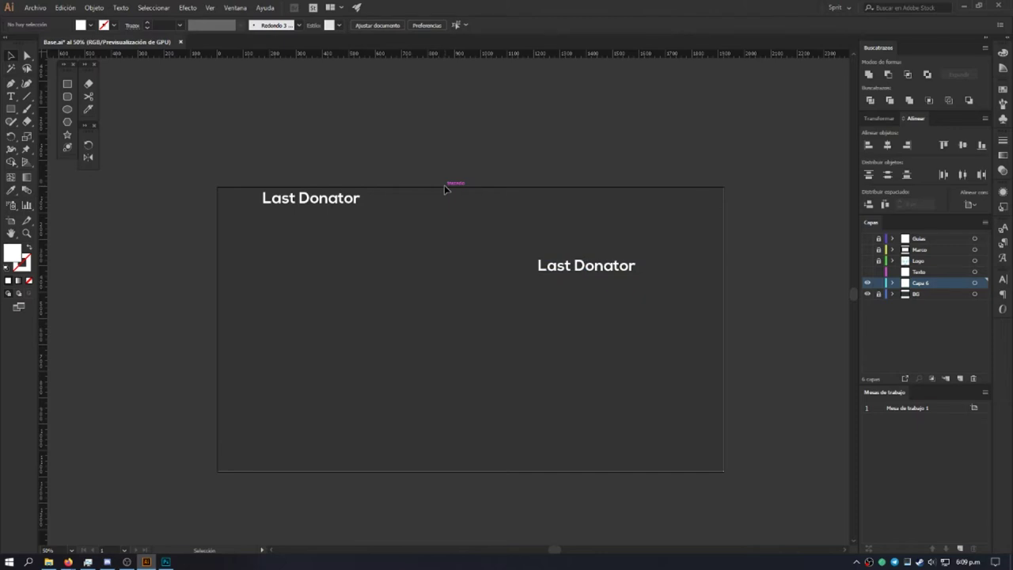
click(586, 273)
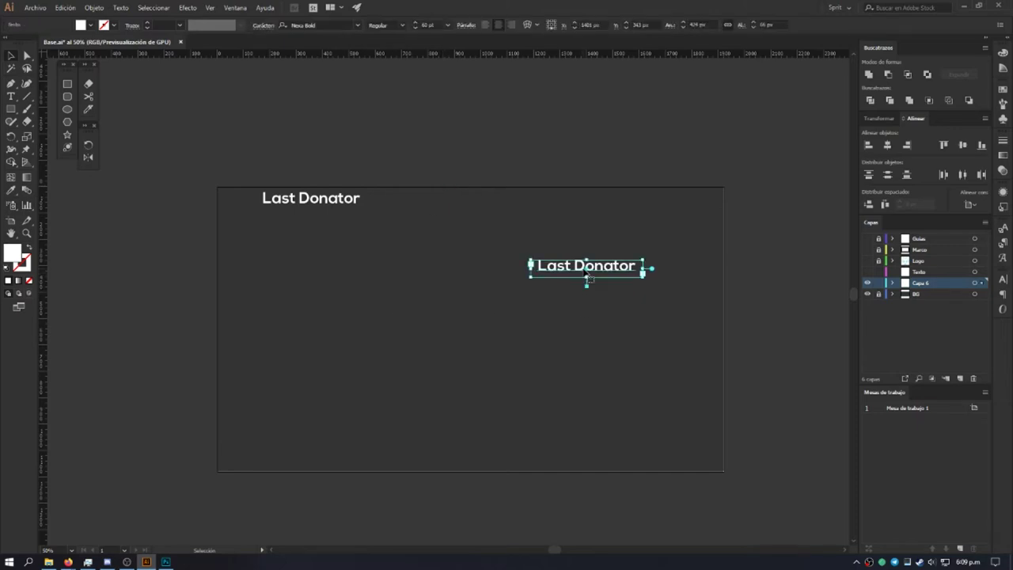
drag(582, 270, 411, 258)
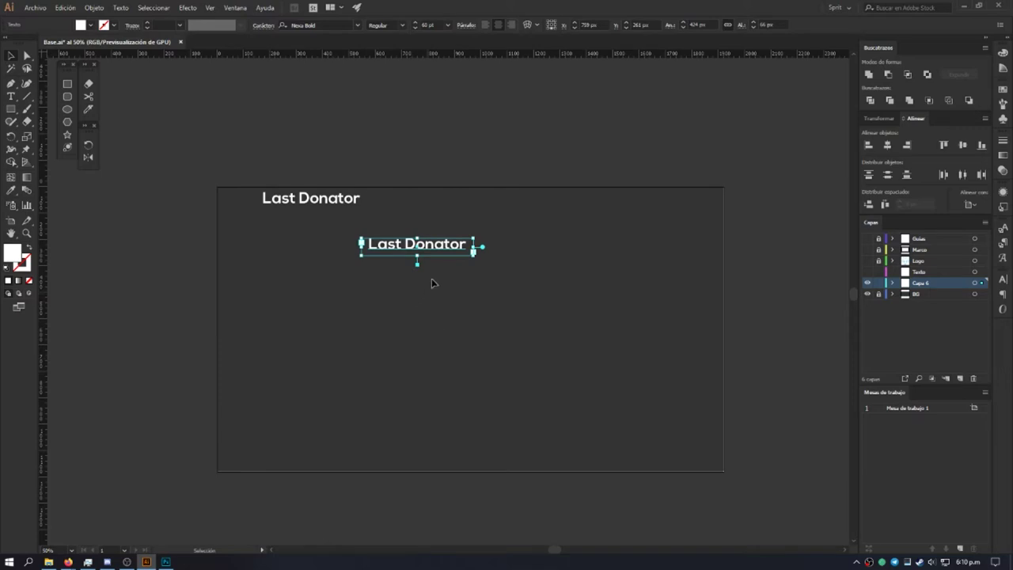
click(501, 320)
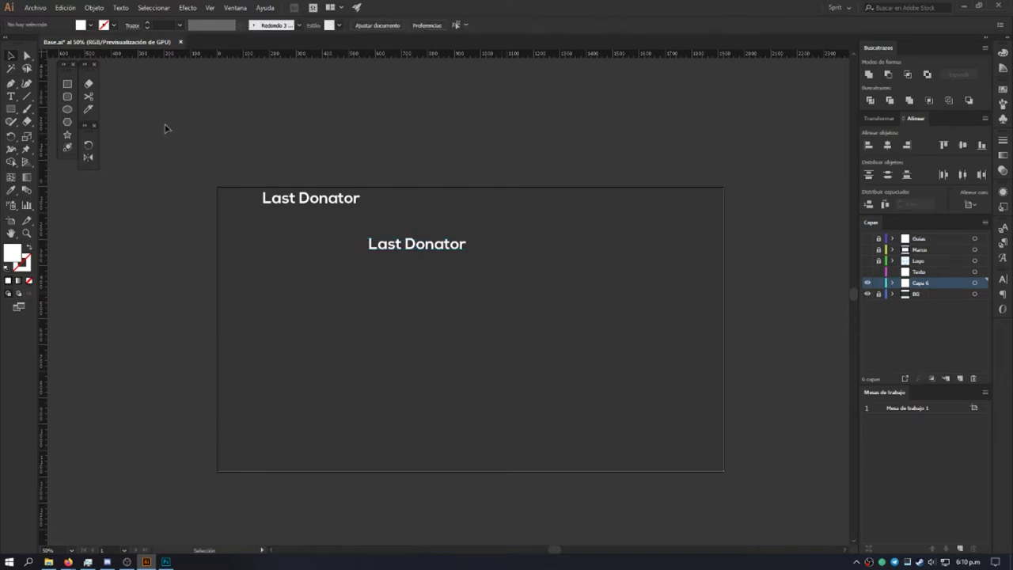
Step: Delete the extra Last Donator copies and start editing the middle one
click(392, 251)
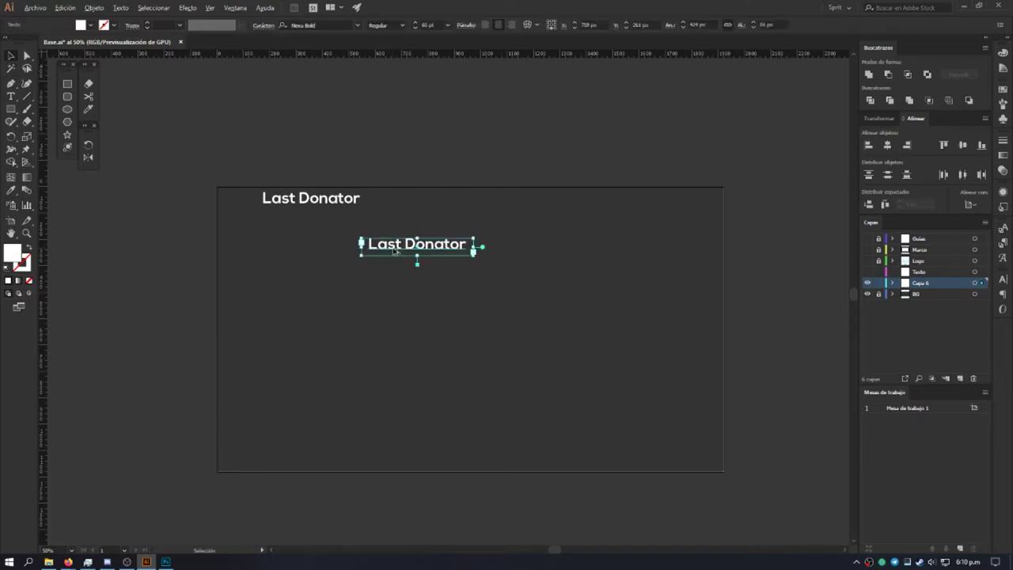
mouse_move(440, 249)
mouse_down()
mouse_move(446, 337)
mouse_move(584, 286)
mouse_move(280, 304)
mouse_move(328, 406)
mouse_move(582, 371)
mouse_up()
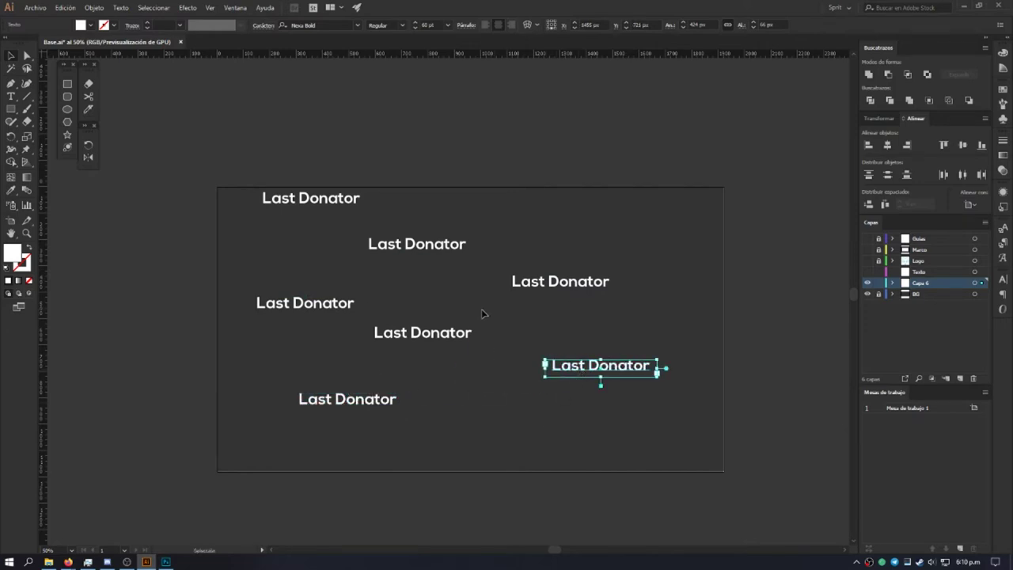
click(626, 442)
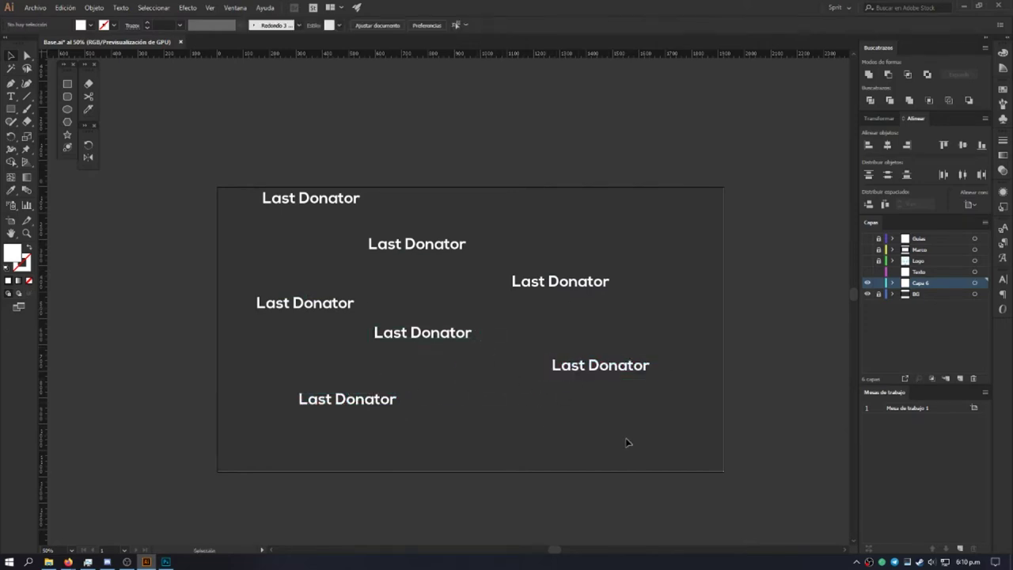
drag(662, 446, 265, 312)
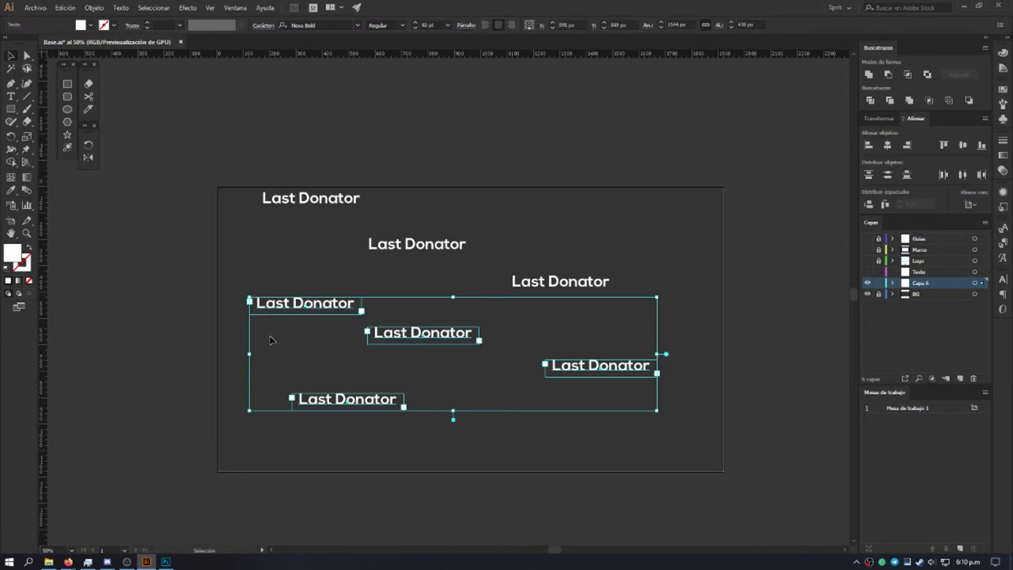
key(Delete)
click(564, 290)
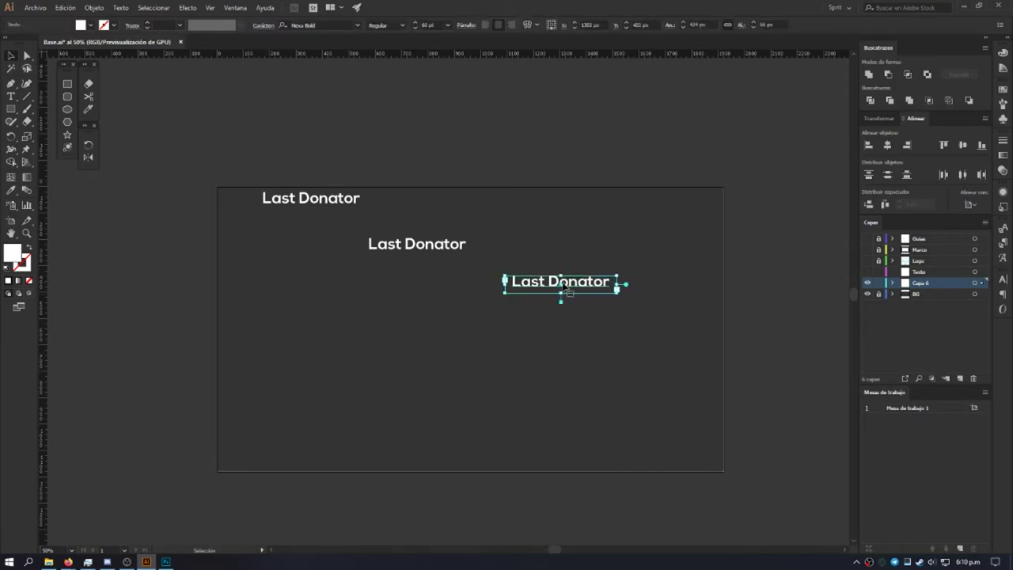
key(Delete)
click(400, 252)
double_click(417, 246)
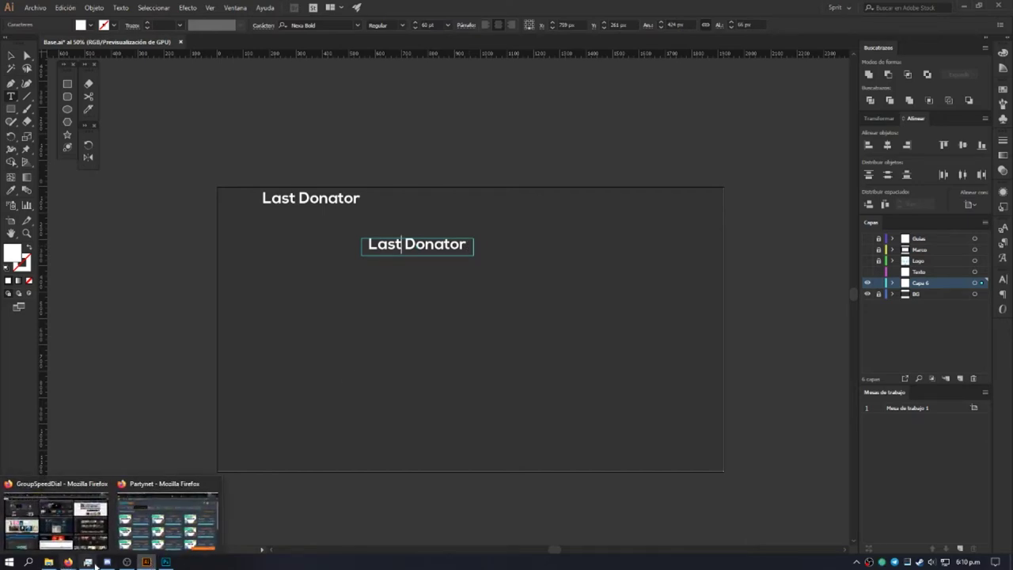
mouse_move(48, 562)
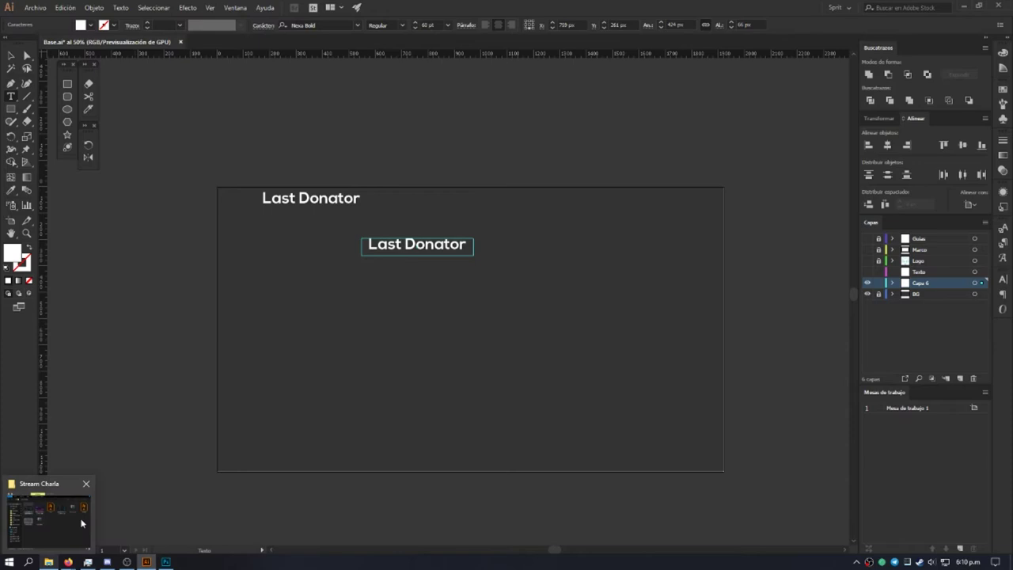
Step: Retype the second label from 'Last Donator' to 'Last Sub'
click(84, 518)
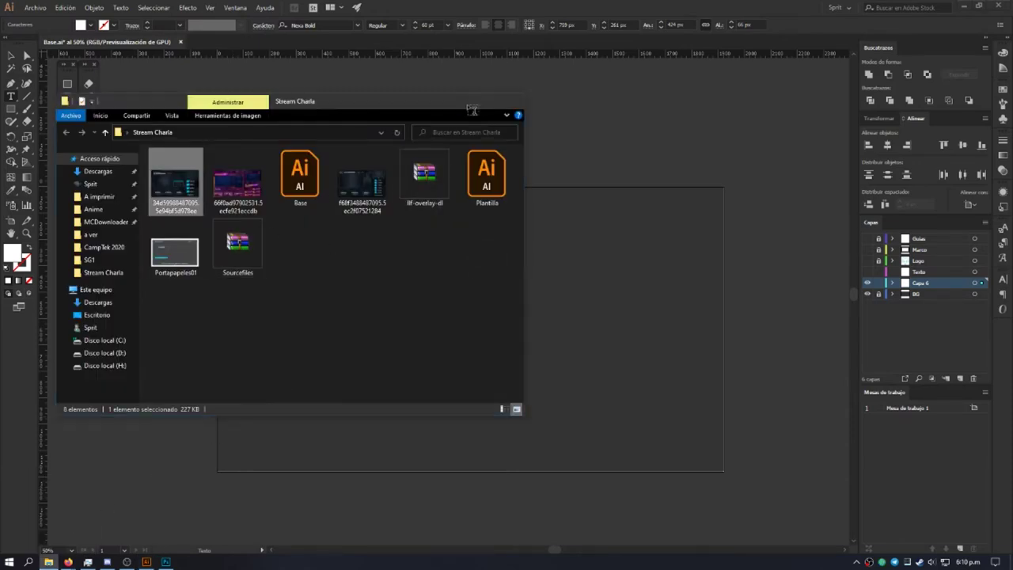
click(472, 103)
drag(407, 244, 470, 245)
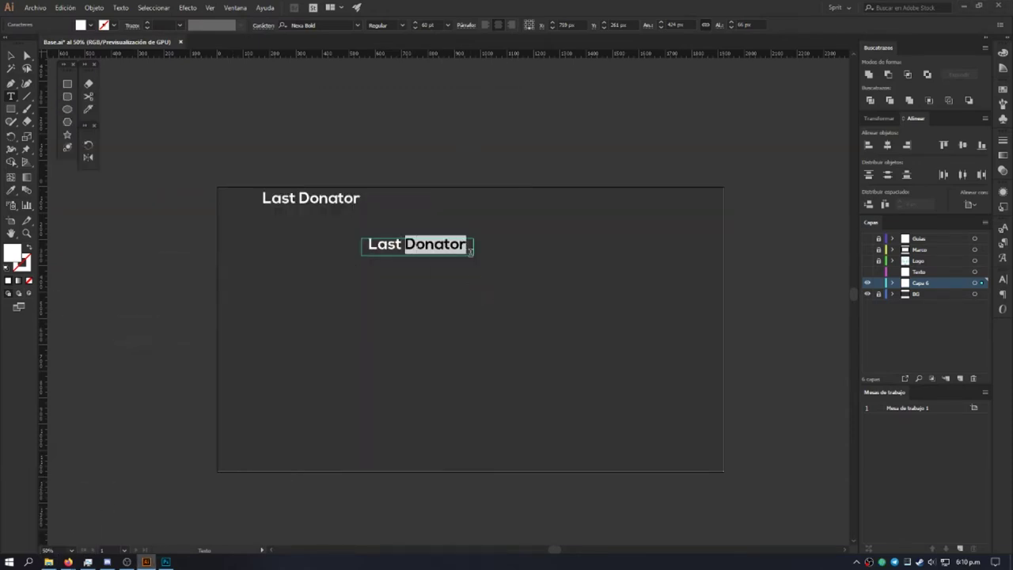
text(D)
key(BackSpace)
text(Sub)
key(Escape)
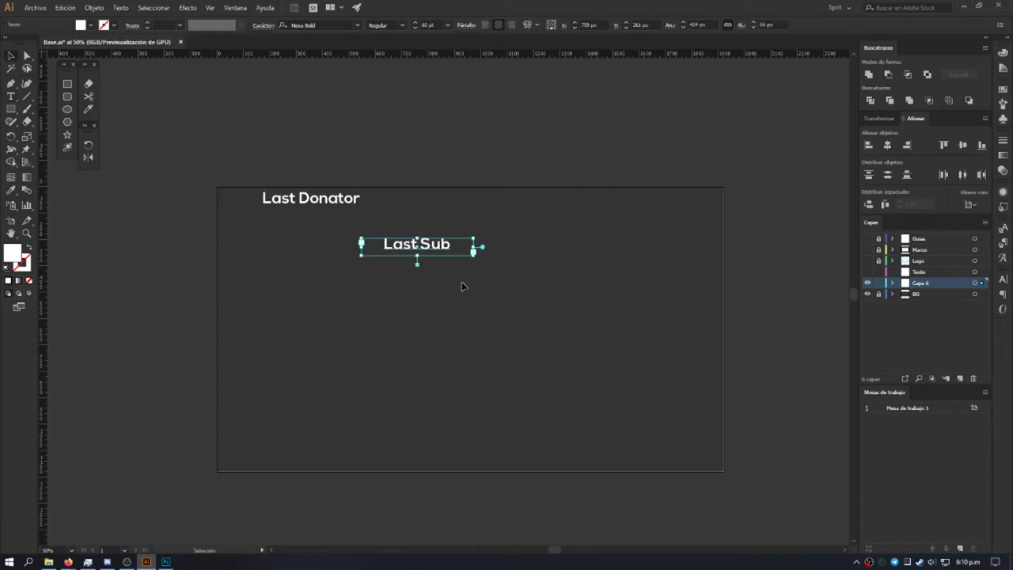
Step: Scale down the Last Sub and Last Donator labels by their corner handles
drag(473, 252, 432, 252)
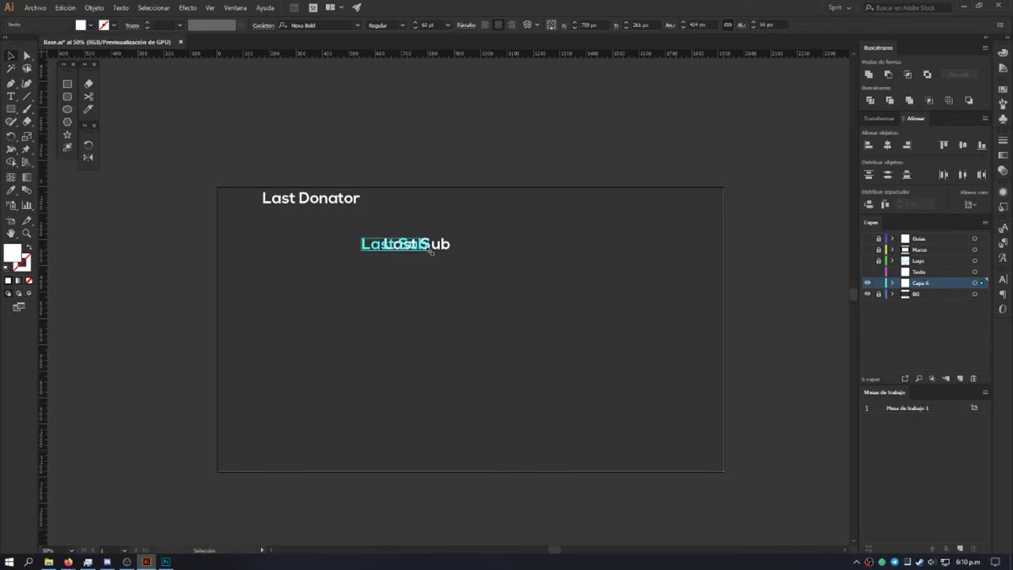
drag(432, 252, 428, 252)
click(427, 304)
click(312, 204)
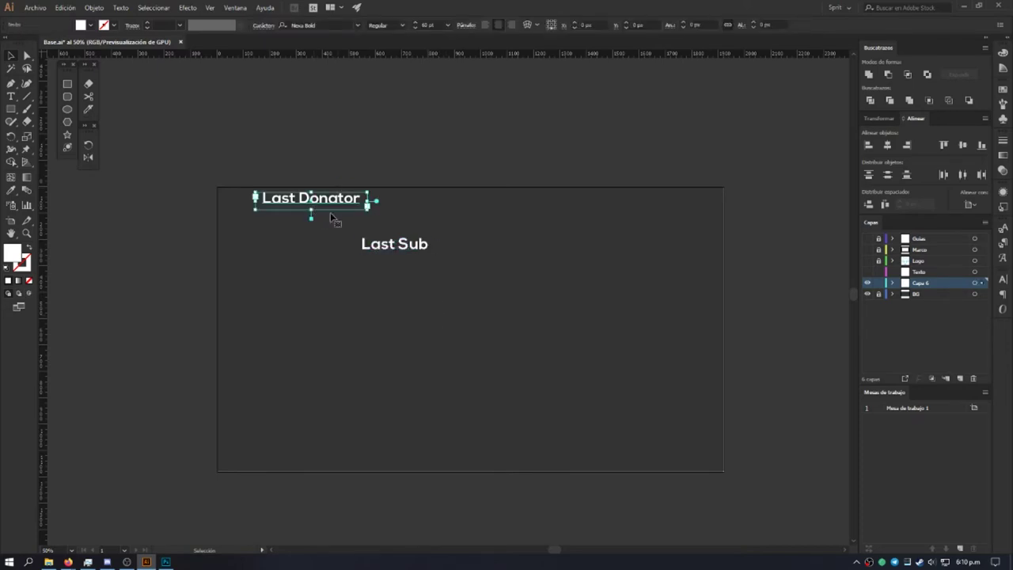
drag(368, 207, 359, 205)
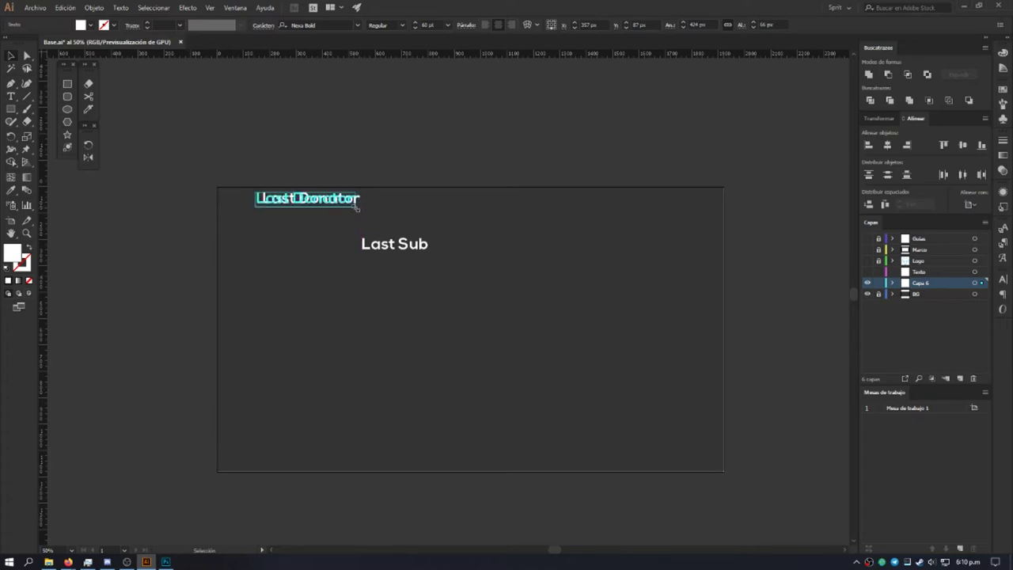
drag(358, 204, 353, 206)
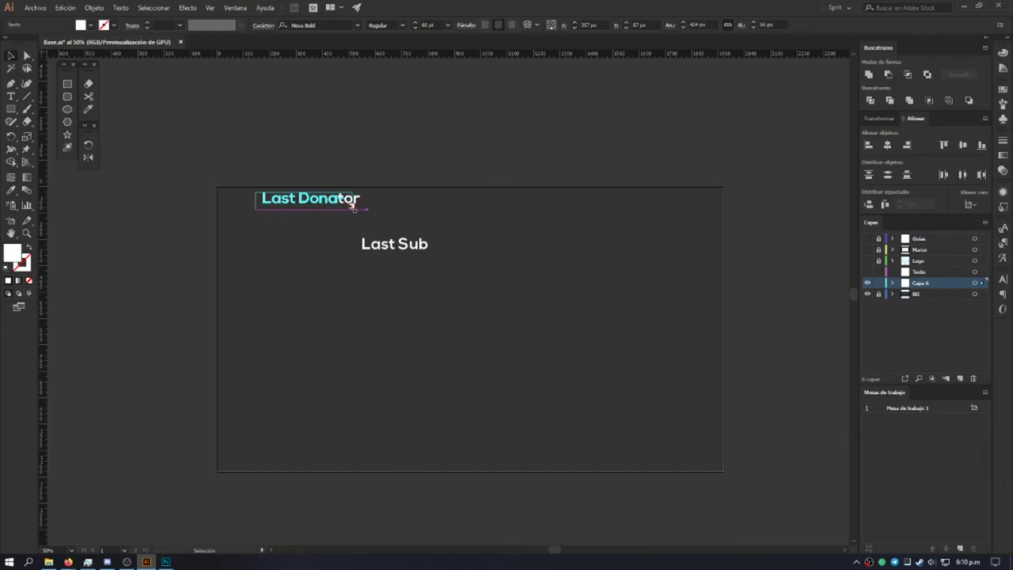
drag(353, 206, 326, 245)
click(356, 213)
Step: Place Last Donator at the top left and Last Sub at the top right
click(372, 254)
drag(389, 253, 545, 231)
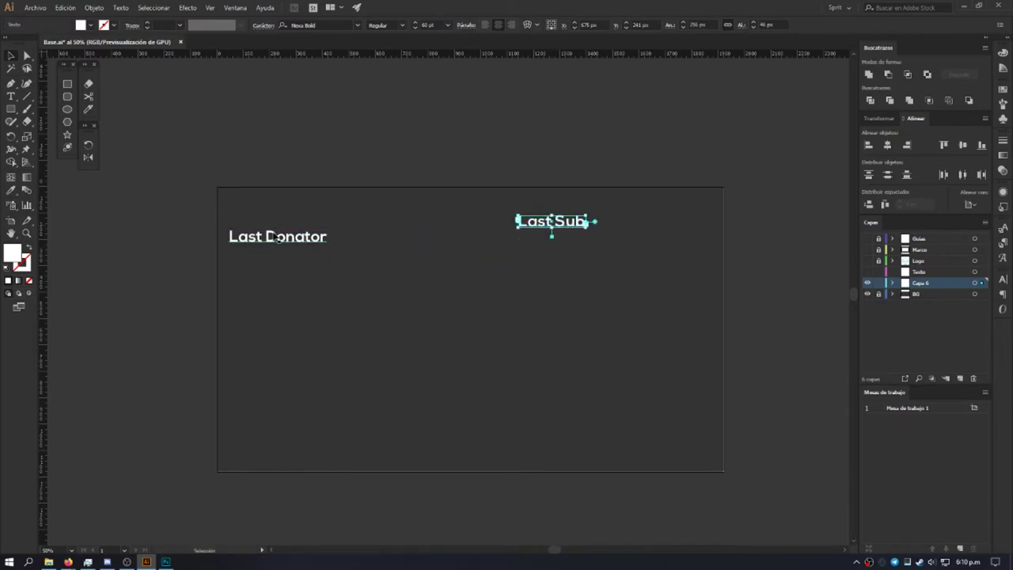
drag(275, 236, 337, 214)
drag(535, 227, 543, 213)
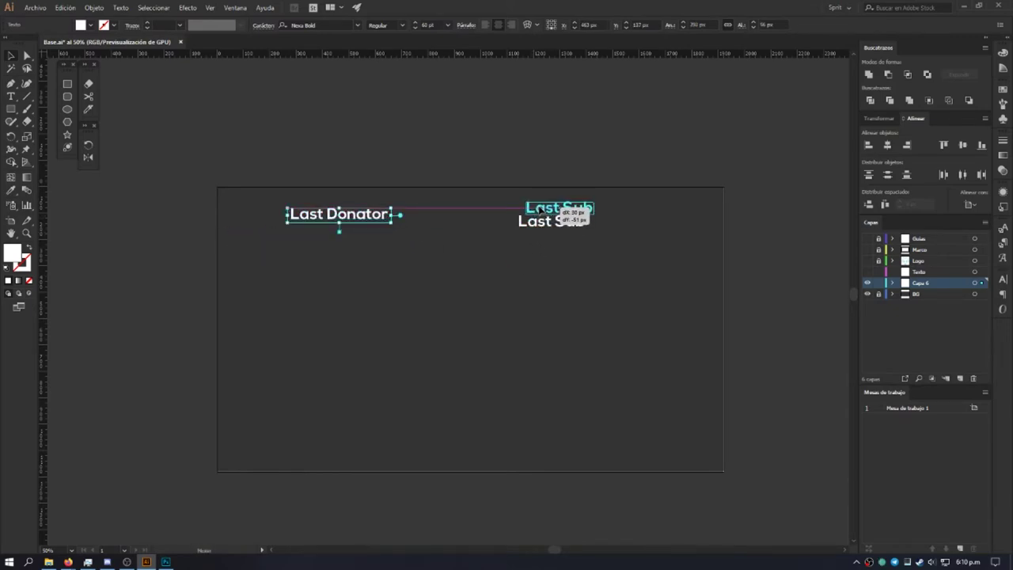
click(501, 426)
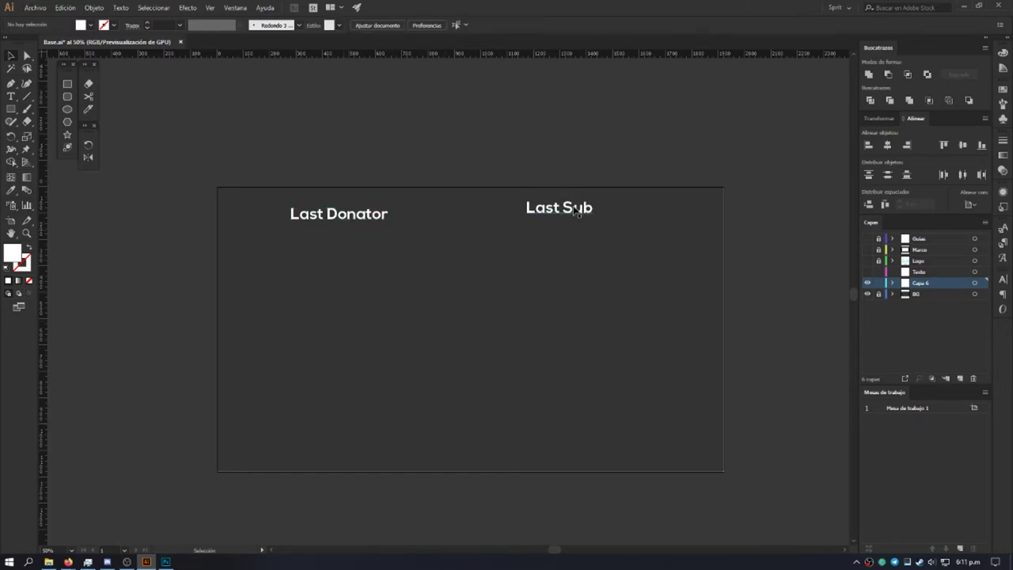
drag(574, 210, 597, 217)
click(398, 237)
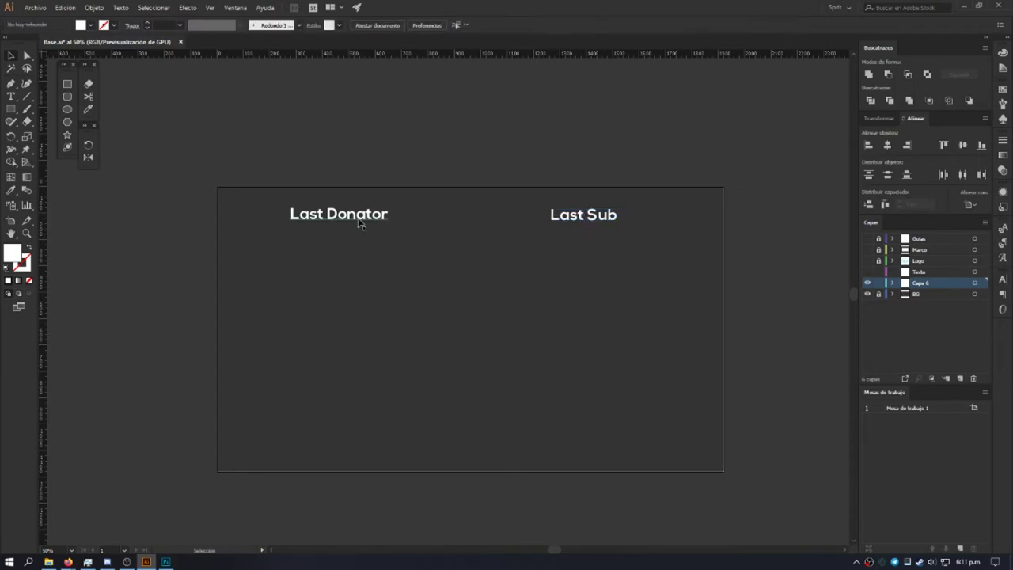
Step: Copy Last Donator to the bottom left and retype the copy as 'Twitter'
click(358, 220)
click(414, 393)
click(336, 220)
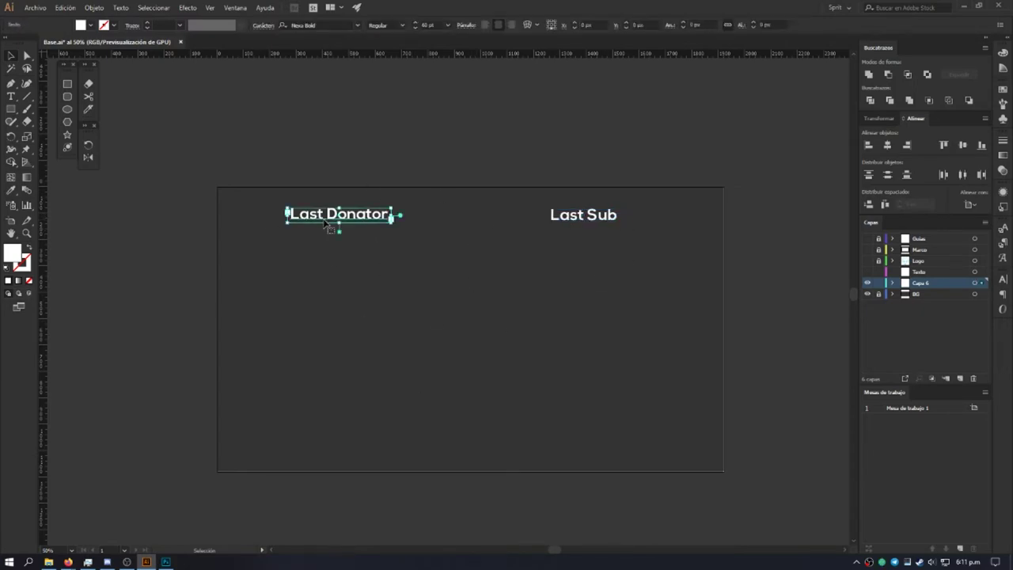
click(323, 367)
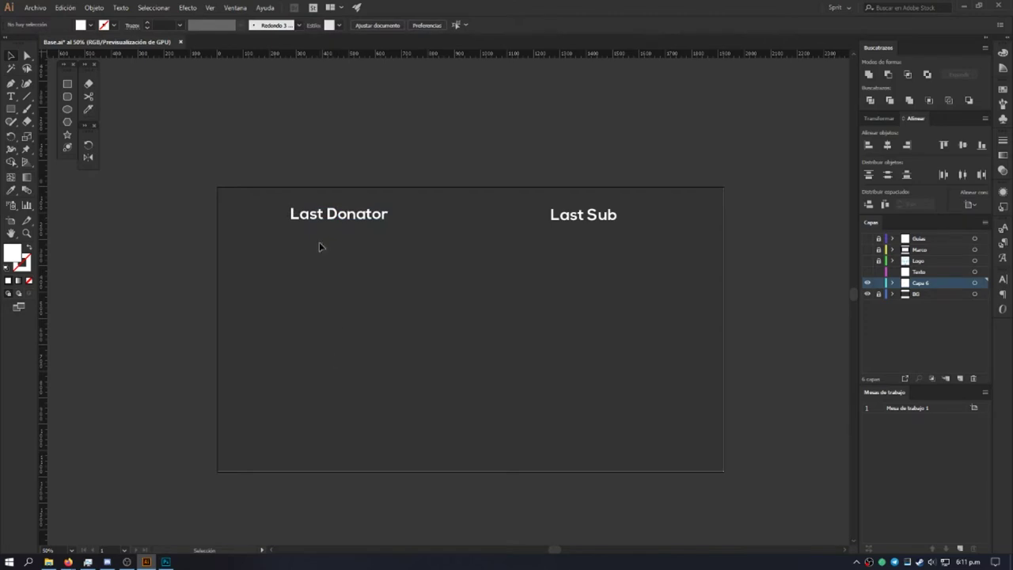
mouse_move(312, 220)
mouse_down()
mouse_move(432, 441)
mouse_move(265, 449)
mouse_up()
click(450, 346)
click(339, 444)
double_click(341, 442)
drag(345, 440, 229, 437)
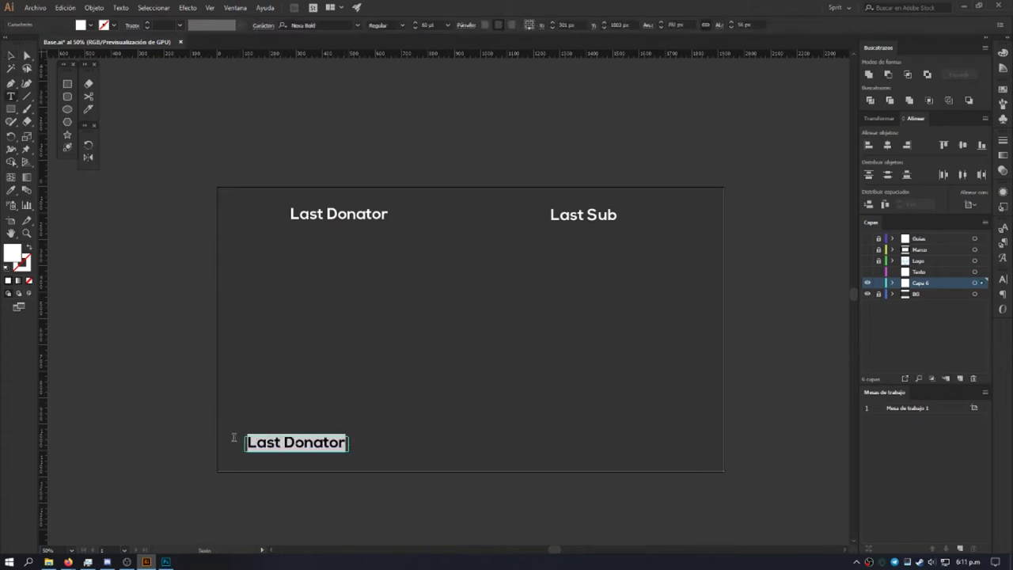
text(Twitter)
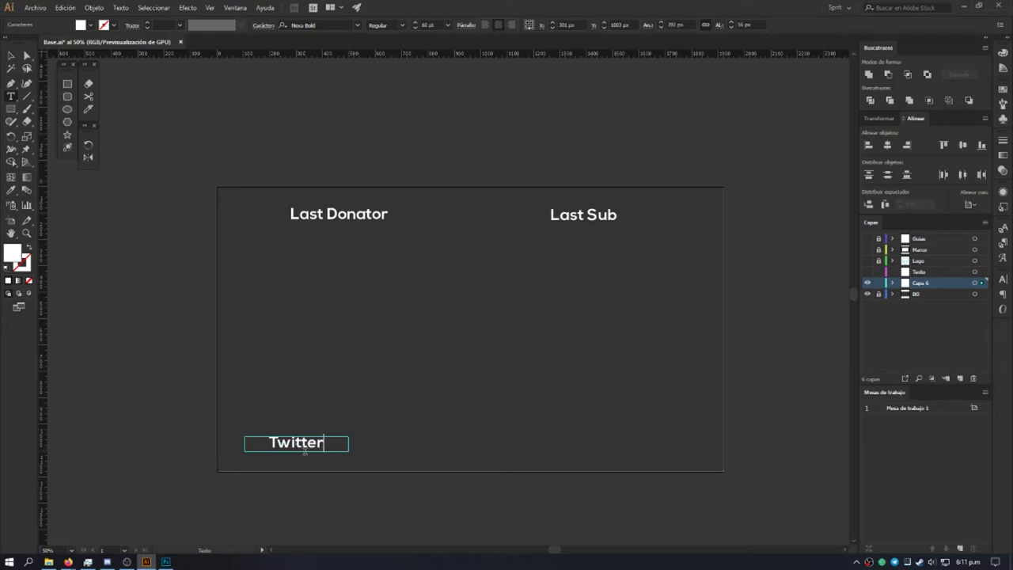
key(Escape)
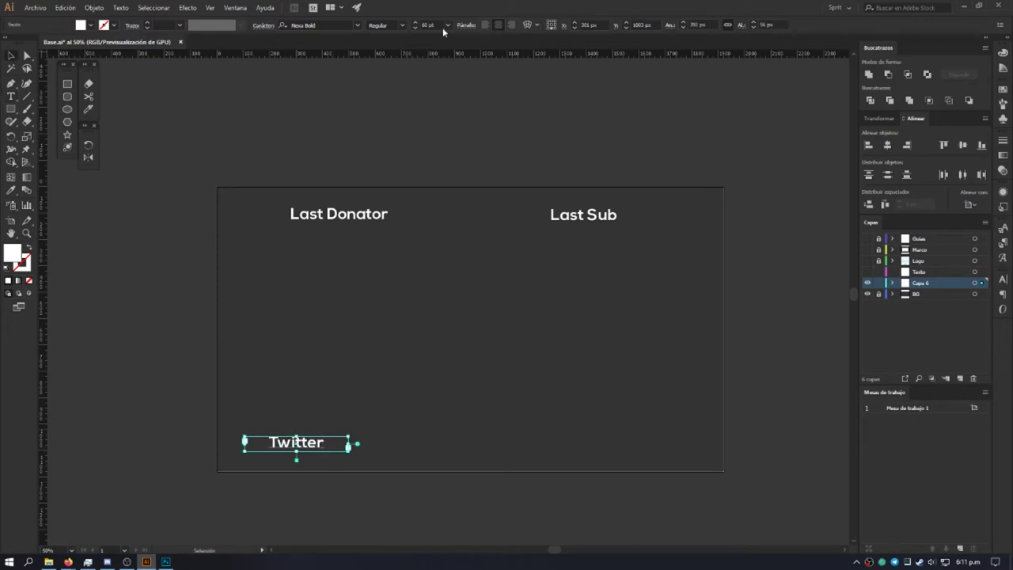
Step: Set Twitter to 48 pt and duplicate it to the right as 'YouTube'
click(451, 25)
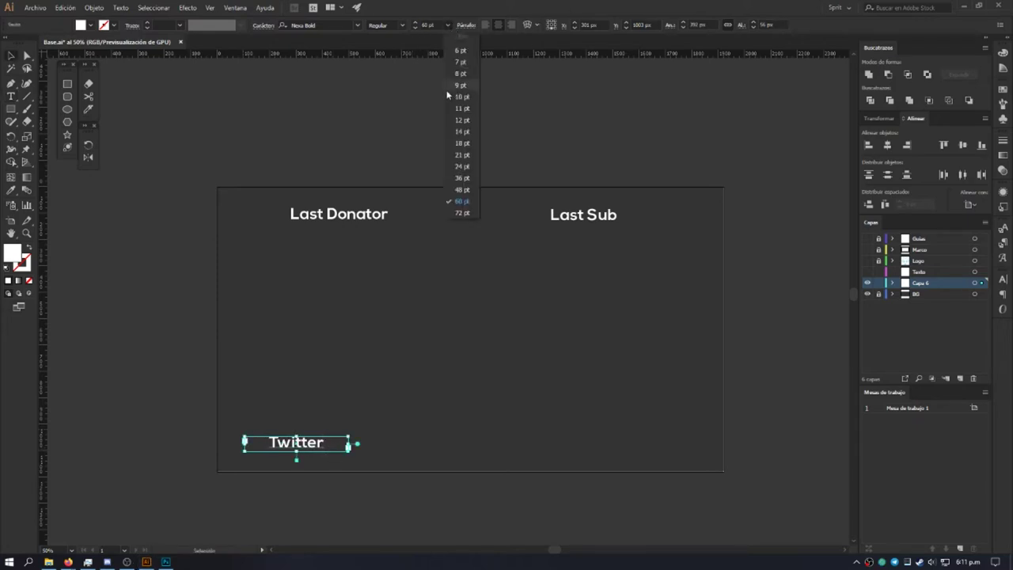
click(462, 190)
mouse_move(255, 448)
mouse_down()
mouse_move(299, 441)
mouse_move(543, 482)
mouse_move(414, 430)
mouse_move(412, 448)
mouse_move(383, 443)
mouse_up()
double_click(413, 448)
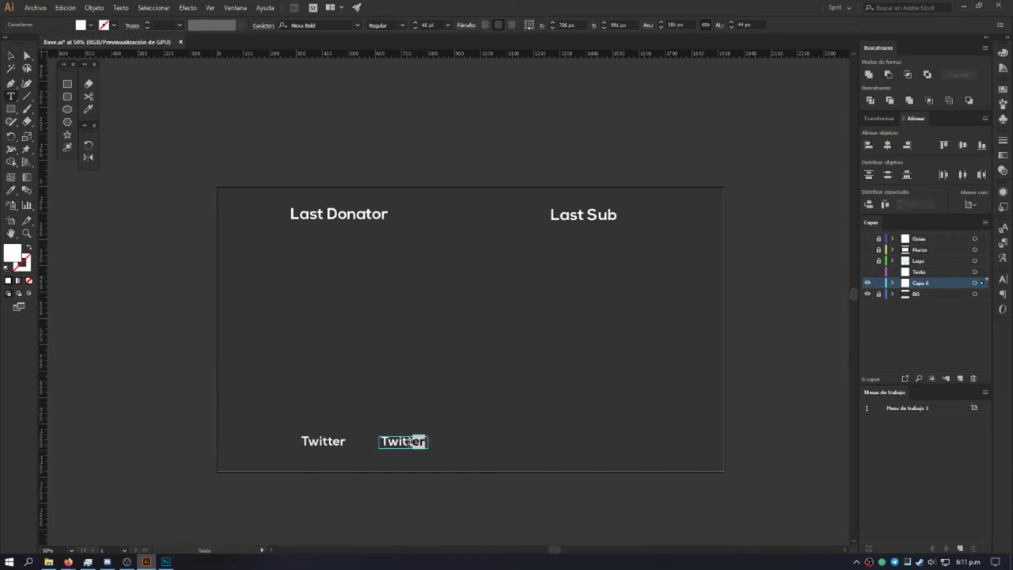
text(You)
text(Tu-)
key(Escape)
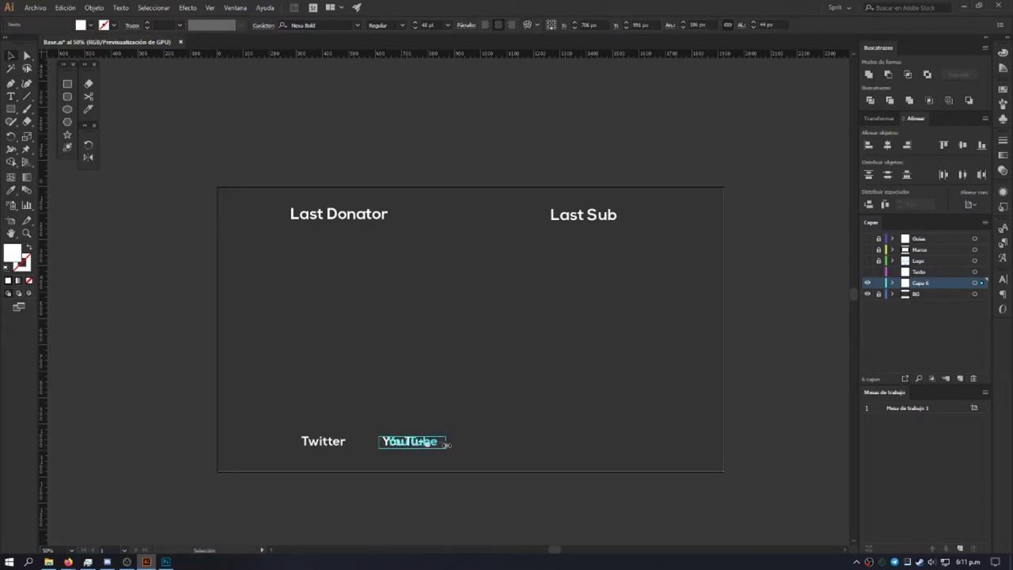
Step: Add 'Instagram' and 'Discord' copies further right along the bottom row
mouse_move(449, 445)
mouse_down()
mouse_move(607, 482)
mouse_move(556, 447)
mouse_move(490, 438)
mouse_up()
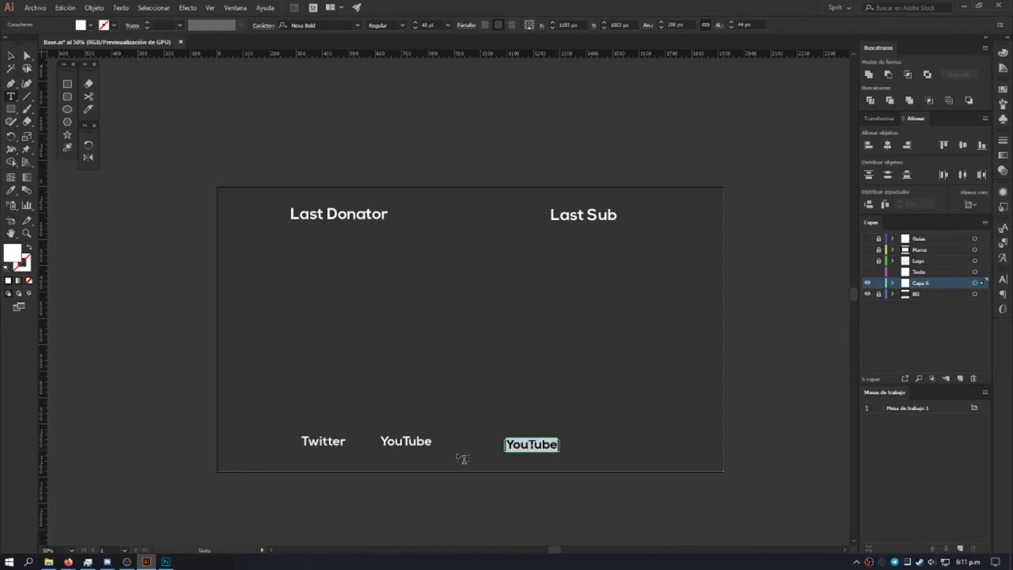
text(Instagram)
key(Escape)
drag(560, 447, 569, 452)
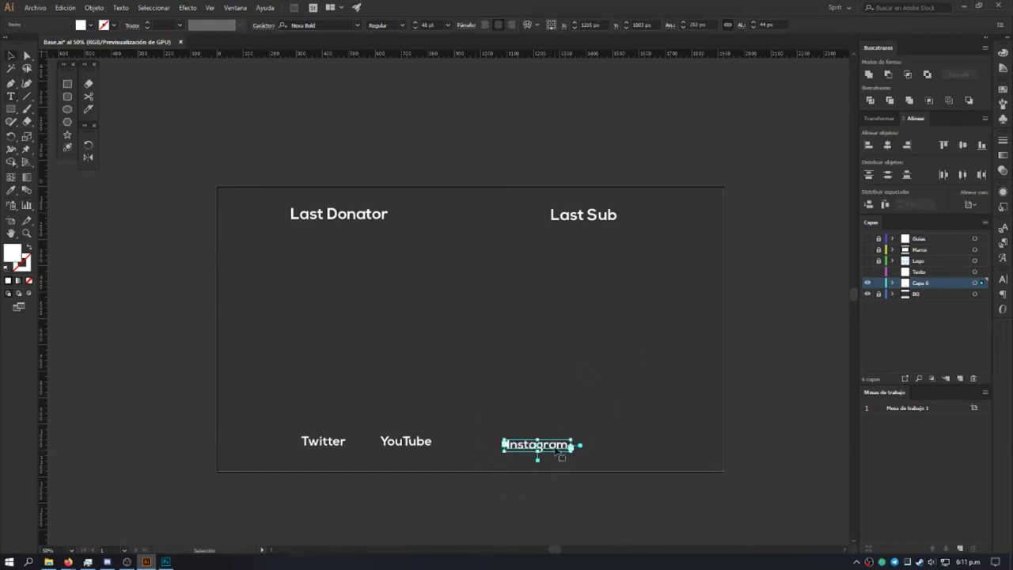
mouse_move(556, 450)
mouse_down()
mouse_move(656, 446)
mouse_move(591, 443)
mouse_up()
double_click(662, 441)
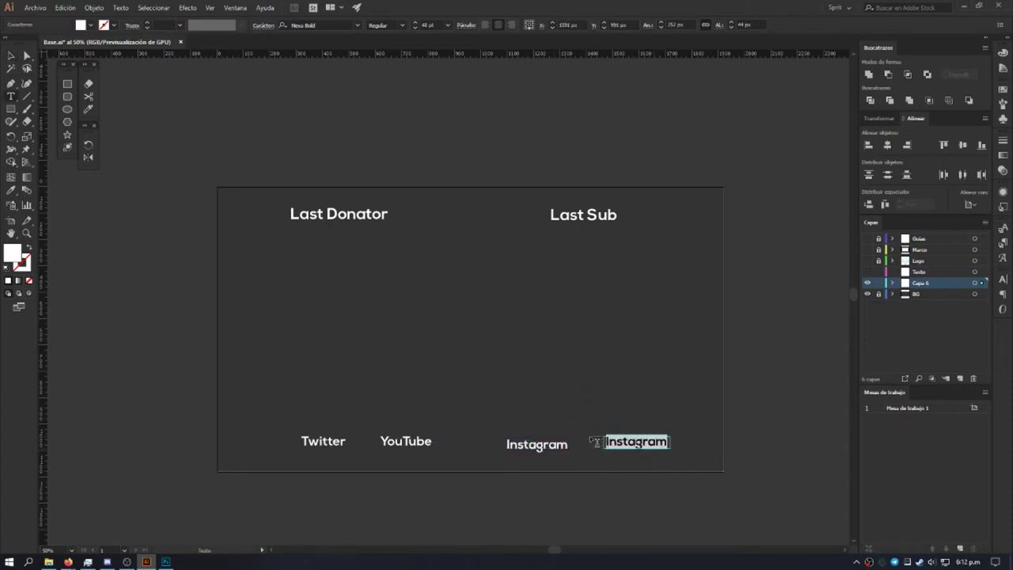
text(Dis)
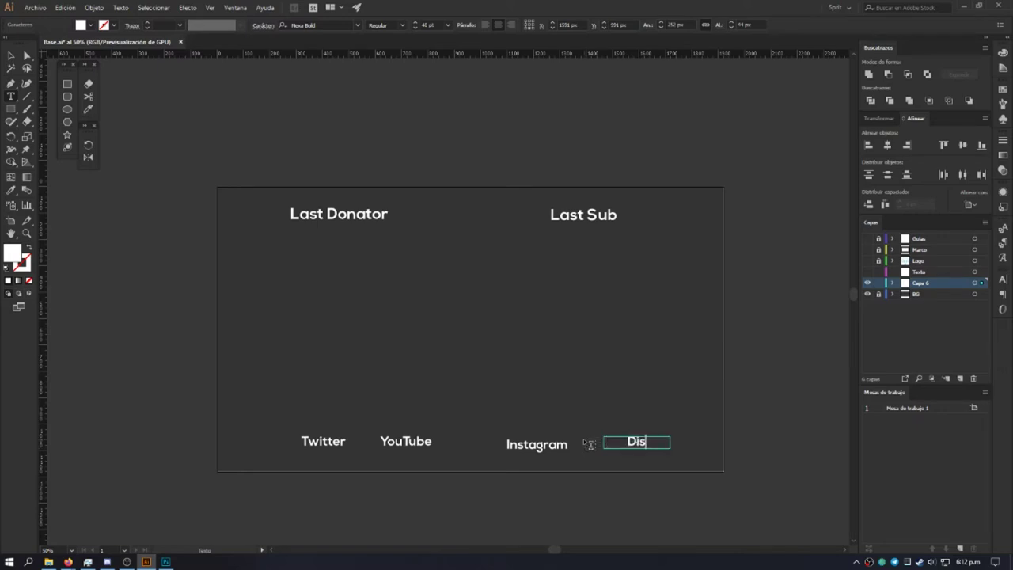
text(cord)
key(Escape)
drag(601, 441, 616, 441)
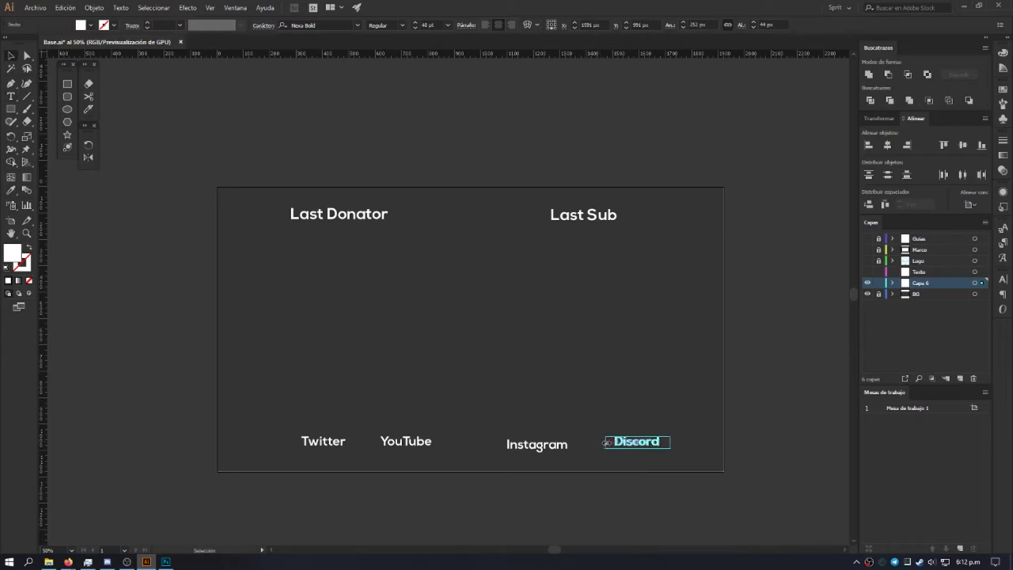
click(598, 381)
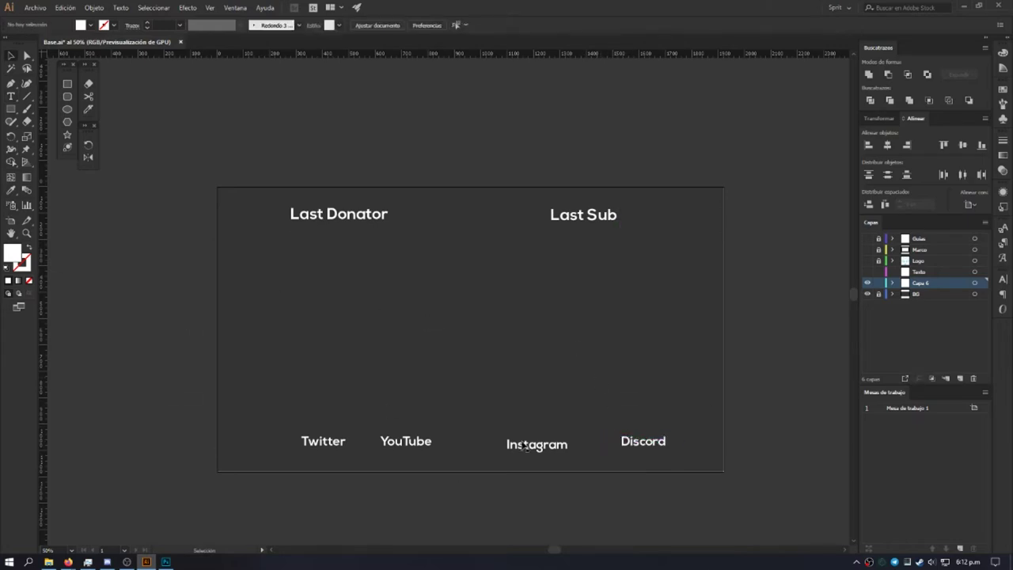
click(67, 90)
mouse_move(252, 302)
mouse_down()
mouse_move(421, 384)
mouse_move(404, 394)
mouse_up()
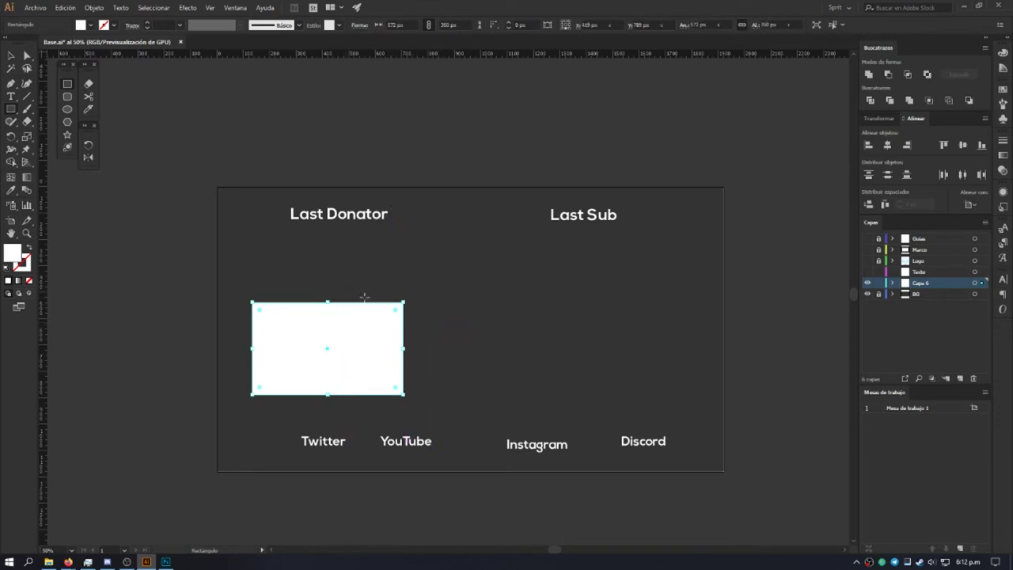
key(v)
mouse_move(372, 350)
mouse_down()
mouse_move(438, 314)
mouse_move(477, 316)
mouse_move(364, 332)
mouse_move(343, 384)
mouse_move(525, 321)
mouse_move(680, 396)
mouse_up()
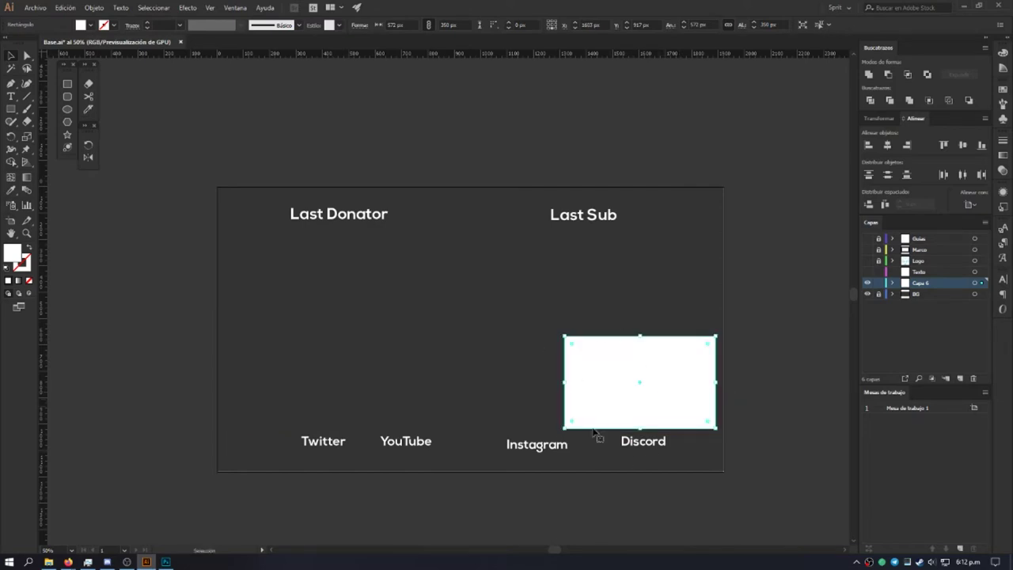
mouse_move(676, 411)
mouse_down()
mouse_move(387, 339)
mouse_move(358, 350)
mouse_move(334, 405)
mouse_up()
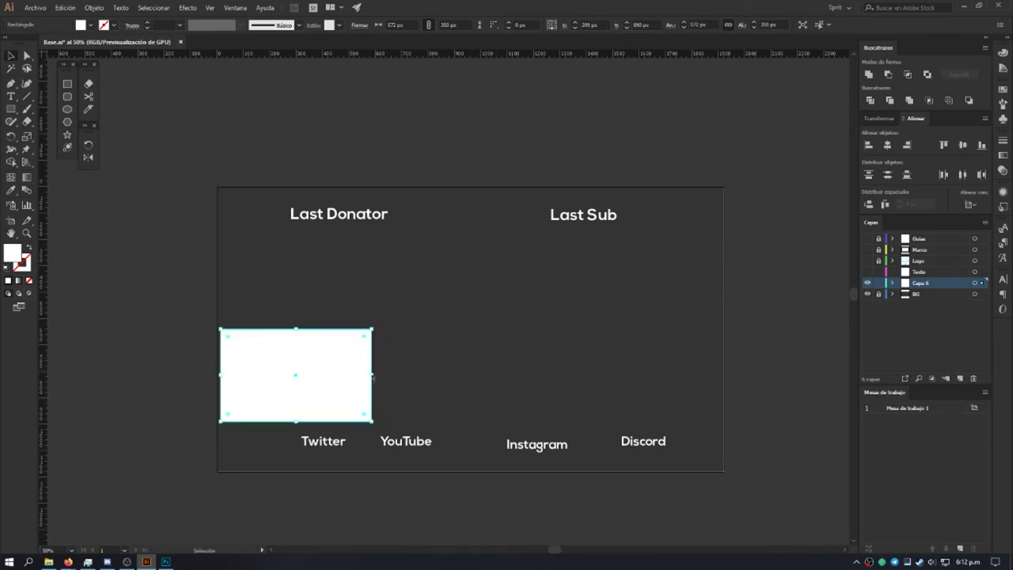
drag(321, 368, 459, 340)
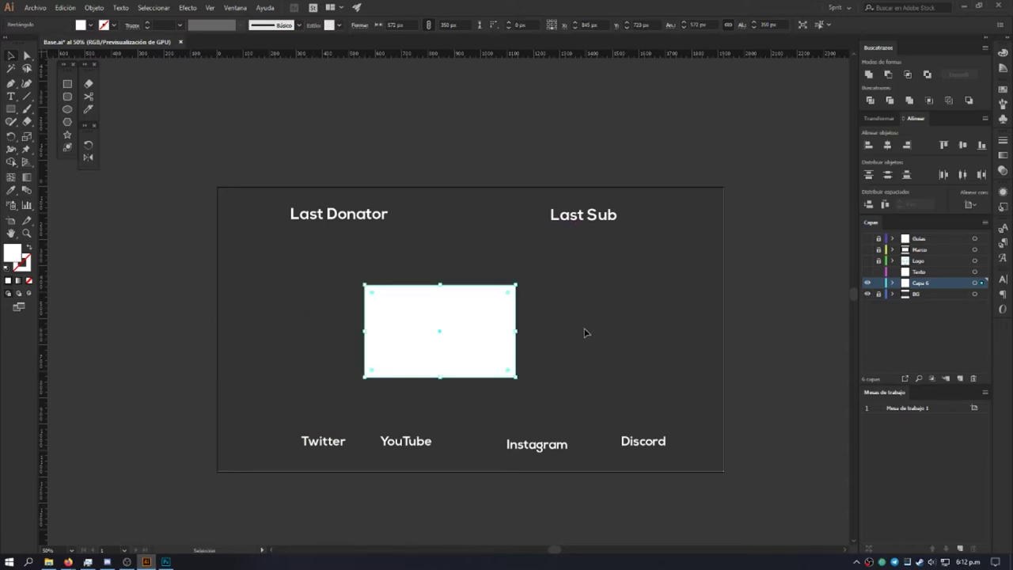
click(586, 332)
click(464, 337)
key(Delete)
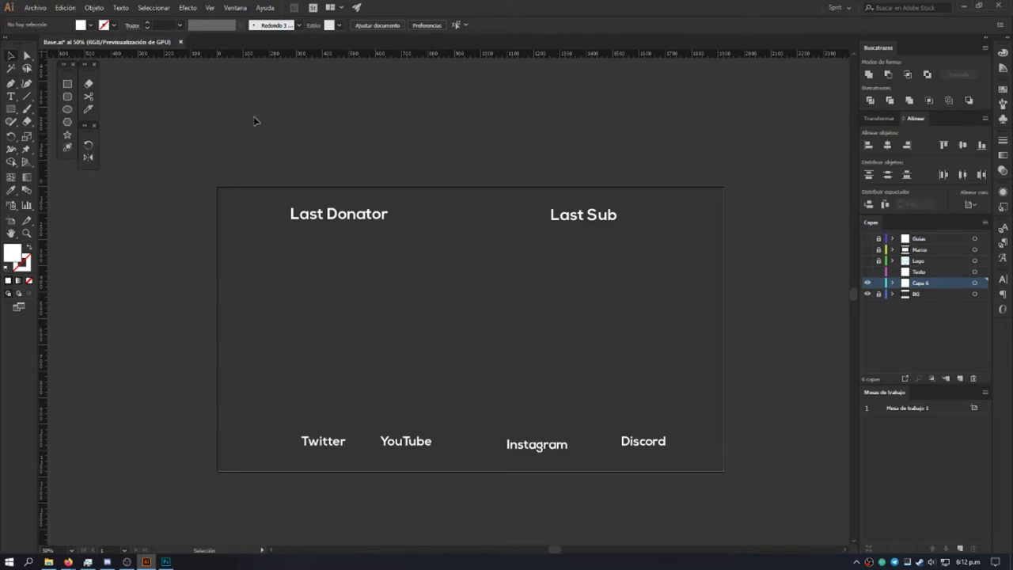
click(337, 222)
Step: Copy Last Donator to the artboard centre and retype it as 'Sprit'
drag(337, 223, 463, 288)
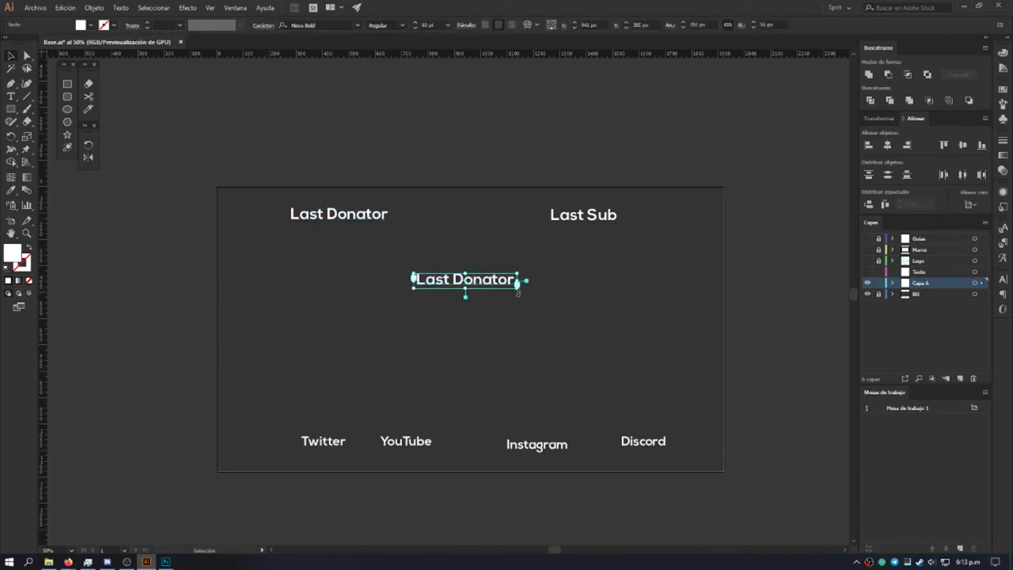
drag(518, 287, 550, 326)
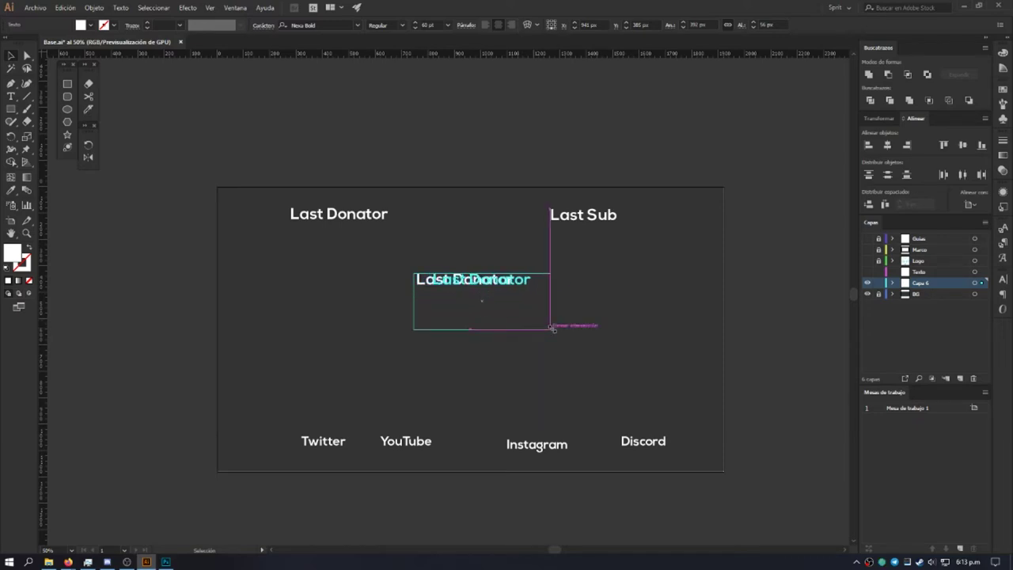
double_click(531, 287)
drag(531, 281, 435, 278)
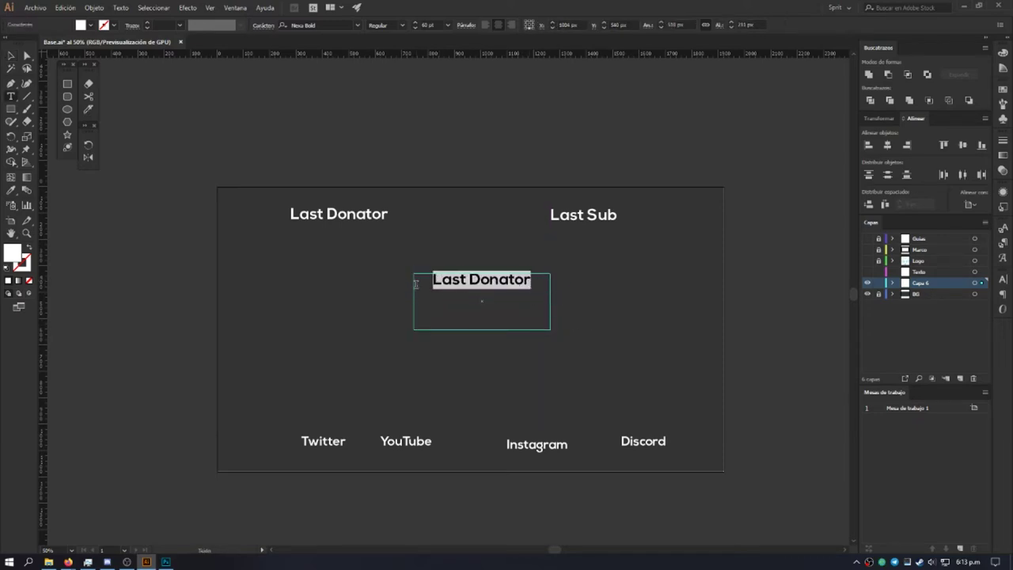
text(Sprit)
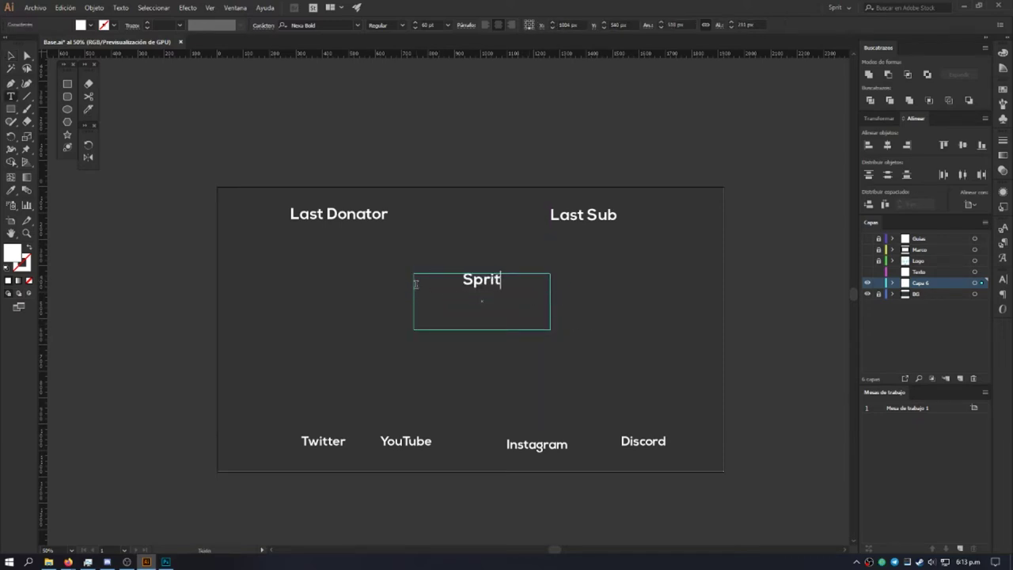
key(Escape)
drag(482, 329, 482, 309)
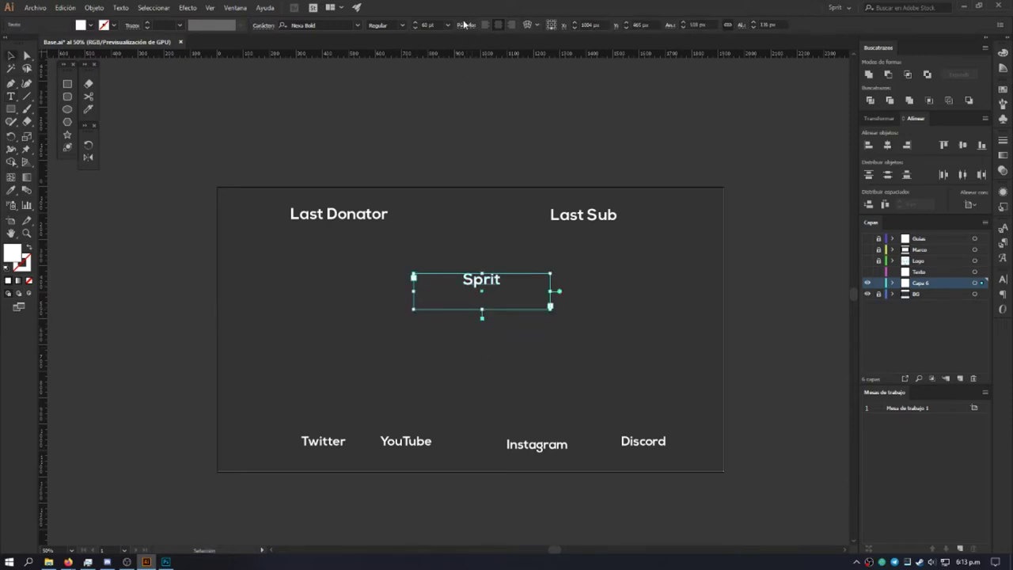
Step: Set the Sprit title to 120 pt, keeping the Nexa Bold font
click(415, 22)
click(446, 25)
click(461, 210)
click(428, 25)
text(8)
key(Return)
key(period)
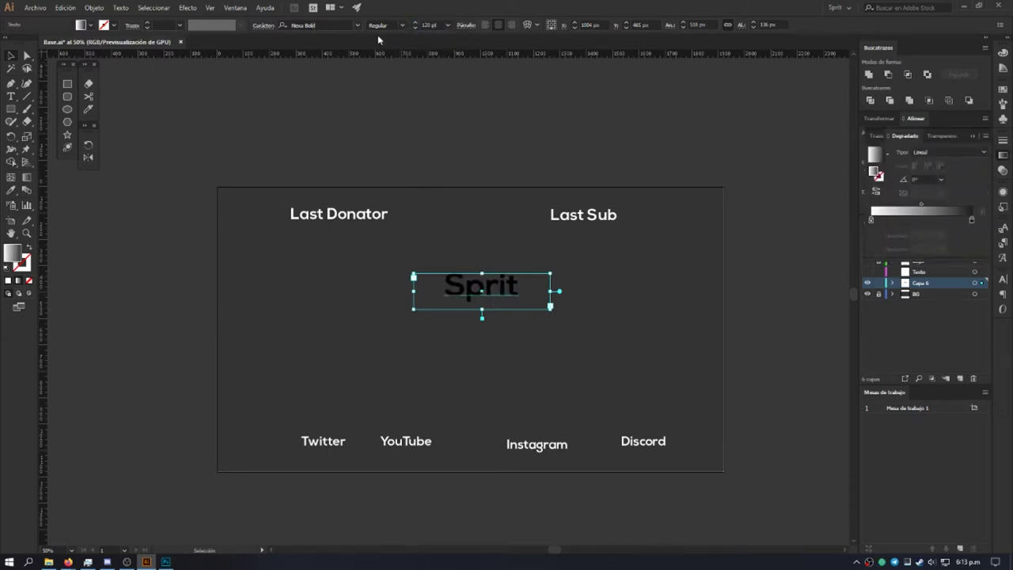
click(358, 24)
click(346, 61)
Step: Make Sprit white, trim its text frame to fit, and raise it below the top labels
click(96, 27)
click(21, 45)
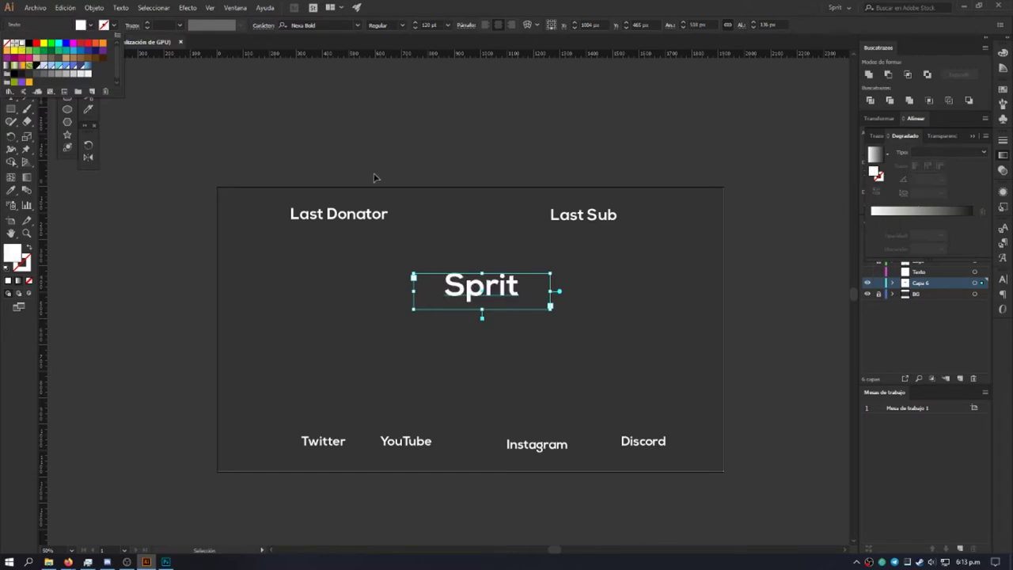
drag(480, 313, 480, 306)
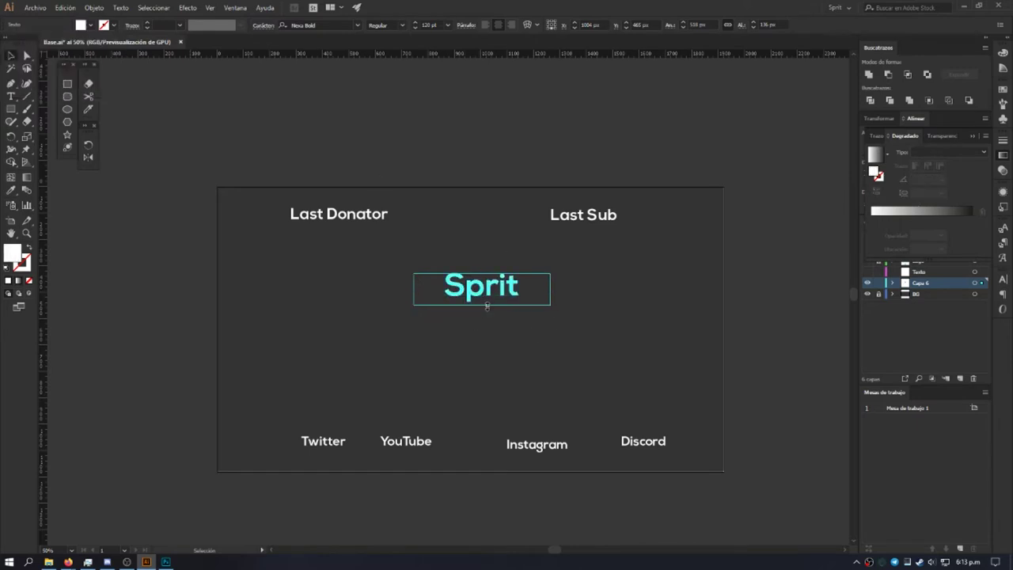
mouse_move(552, 289)
mouse_down()
mouse_move(463, 286)
mouse_move(483, 244)
mouse_up()
click(459, 472)
drag(452, 454, 279, 394)
drag(677, 453, 249, 336)
click(446, 411)
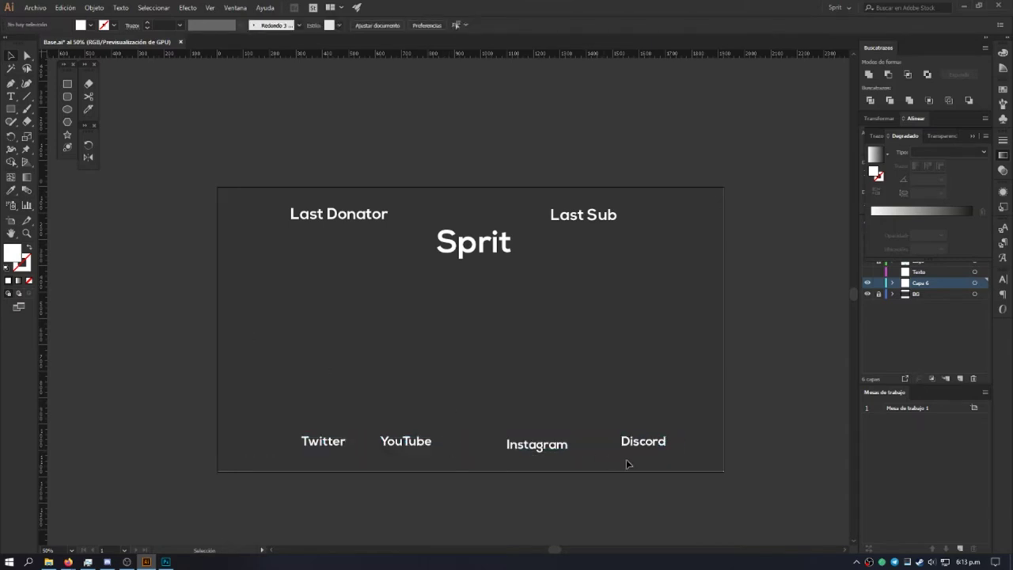
Step: Select the four social labels and move the row slightly left and down
drag(531, 409, 324, 354)
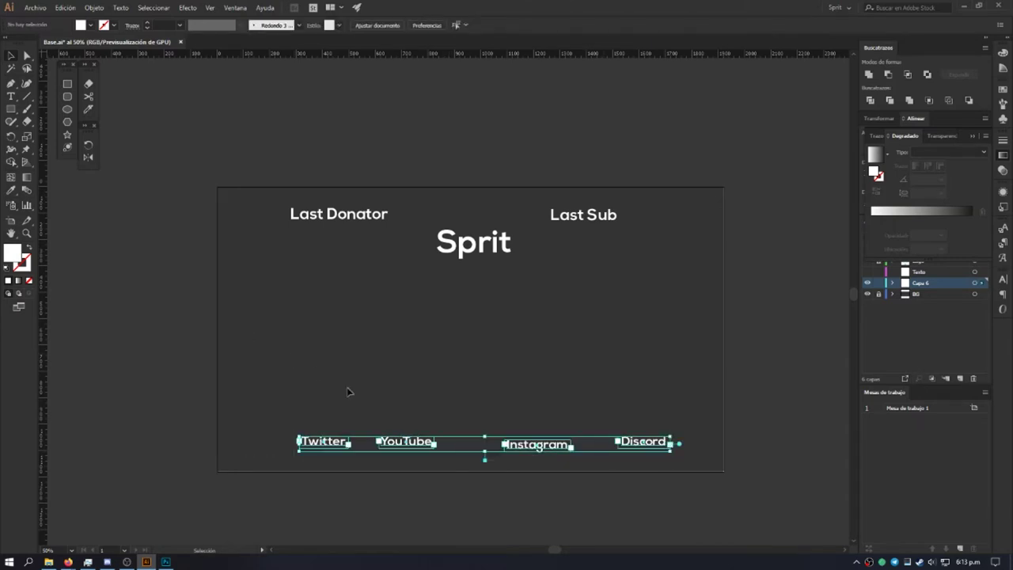
click(430, 379)
drag(683, 465, 261, 344)
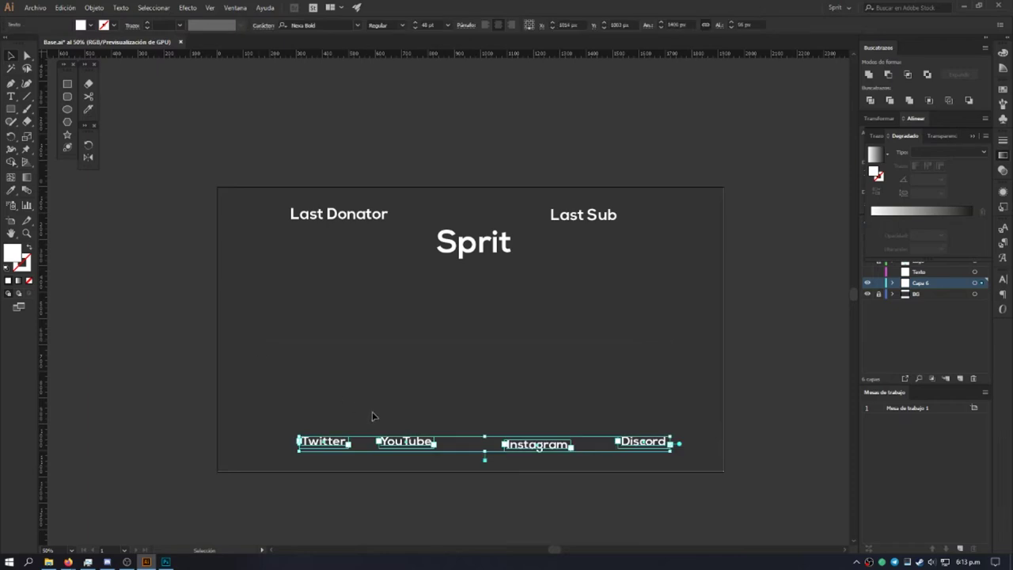
click(471, 370)
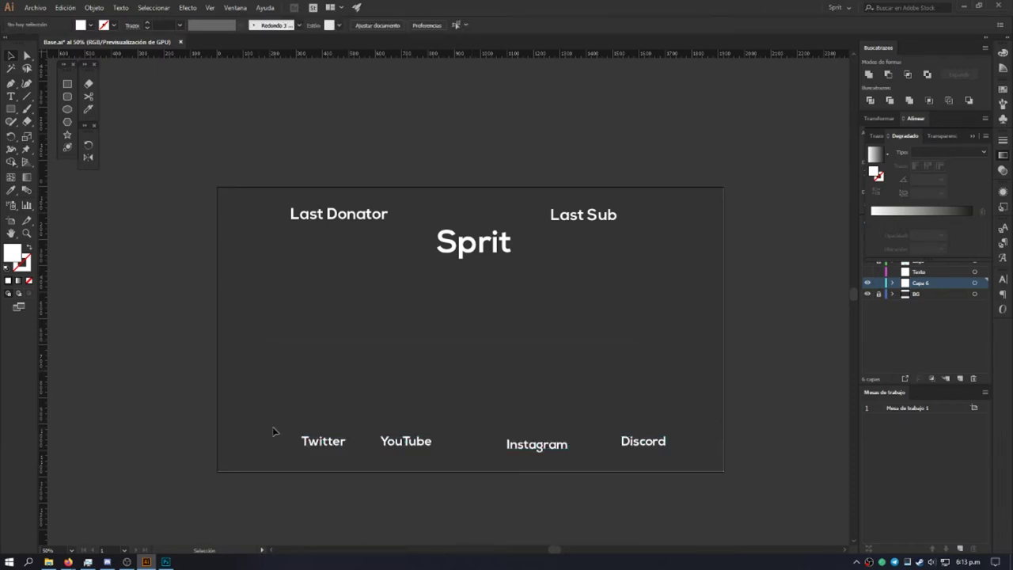
drag(278, 399, 689, 456)
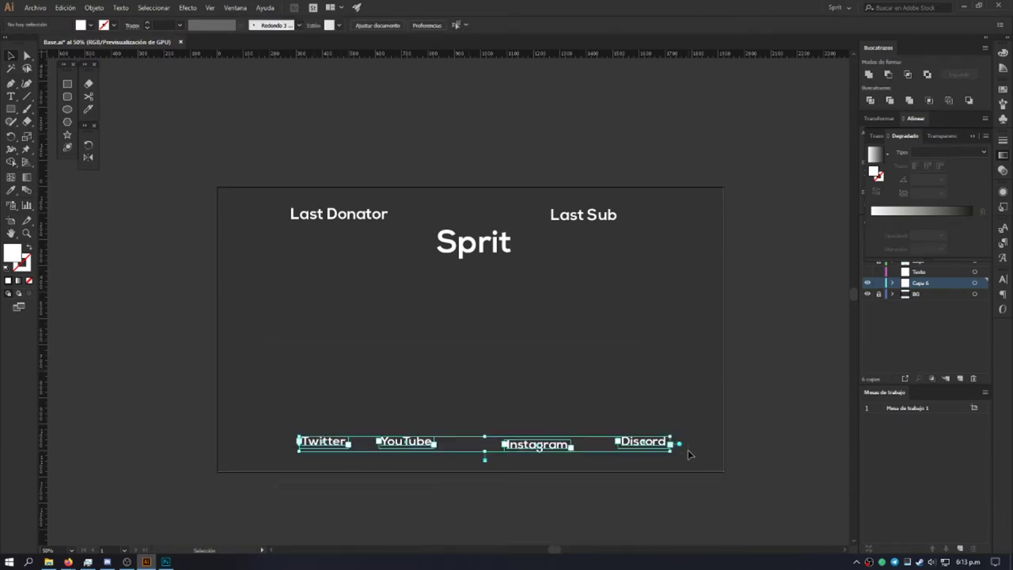
drag(316, 445, 290, 452)
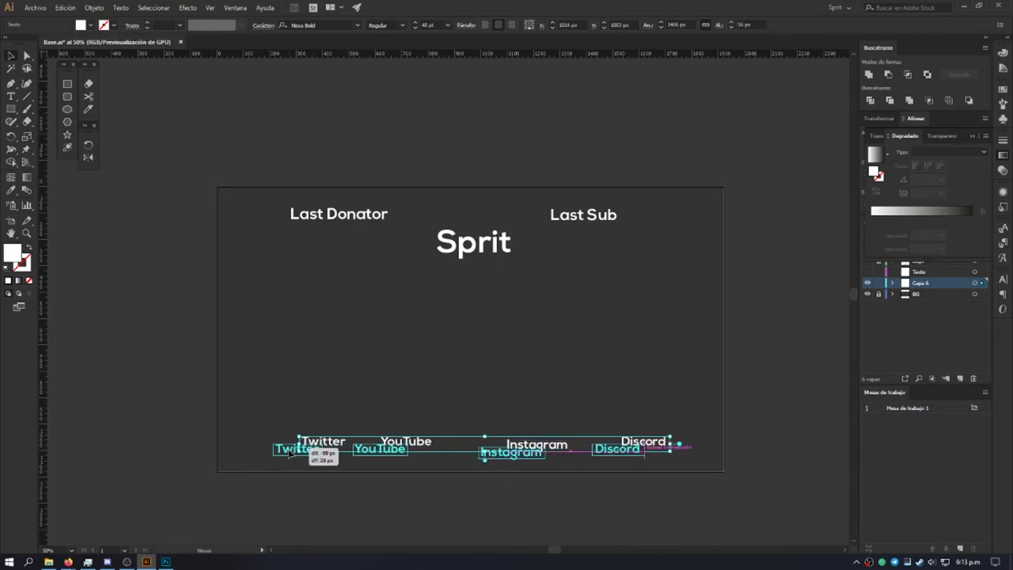
click(443, 368)
Step: Respace the labels: Instagram, Discord and YouTube rightward, Twitter left; lower Sprit toward centre
mouse_move(455, 410)
mouse_down()
mouse_move(661, 468)
mouse_move(662, 455)
mouse_move(645, 457)
mouse_up()
click(380, 430)
drag(574, 459, 580, 453)
click(493, 452)
drag(396, 449, 416, 449)
drag(278, 450, 273, 450)
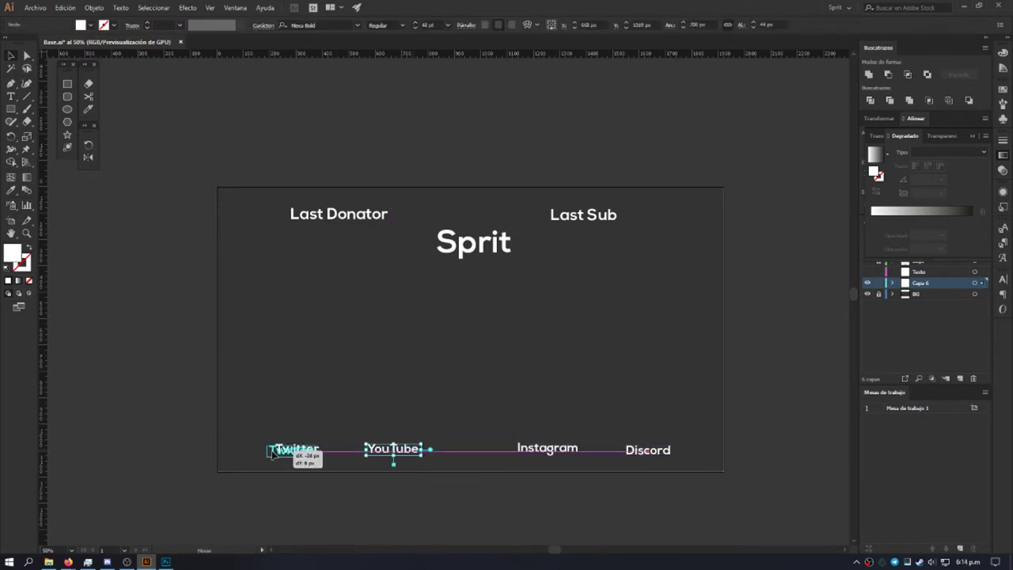
click(369, 374)
drag(453, 240, 452, 293)
mouse_move(321, 218)
mouse_down()
mouse_move(321, 232)
mouse_move(467, 226)
mouse_up()
Step: Line Last Donator up beside Last Sub and move Sprit to the top-left corner
drag(586, 216, 648, 215)
drag(497, 231, 509, 224)
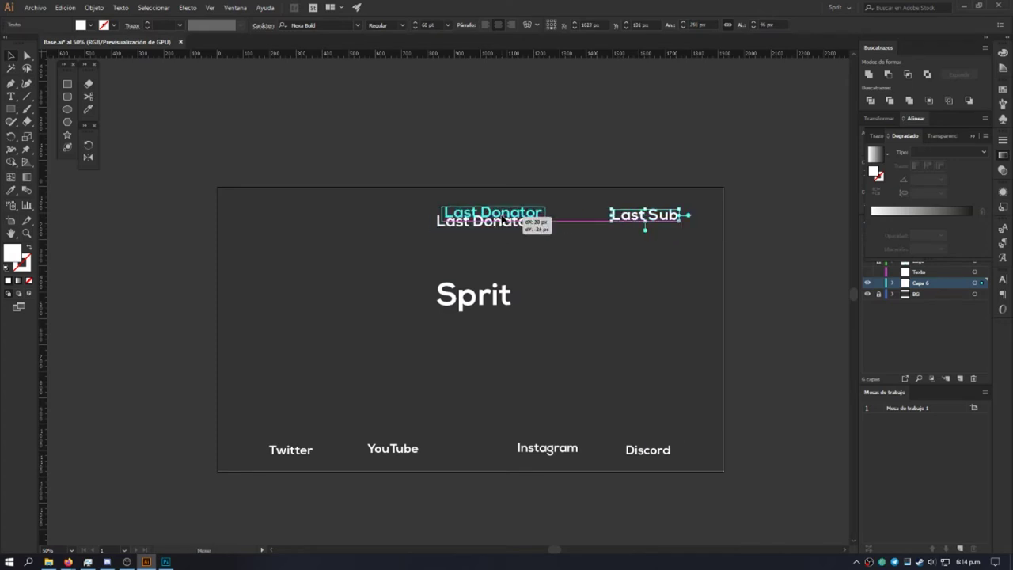
mouse_move(649, 215)
mouse_down()
mouse_move(642, 205)
mouse_move(635, 217)
mouse_up()
shift+click(473, 298)
drag(472, 298, 282, 223)
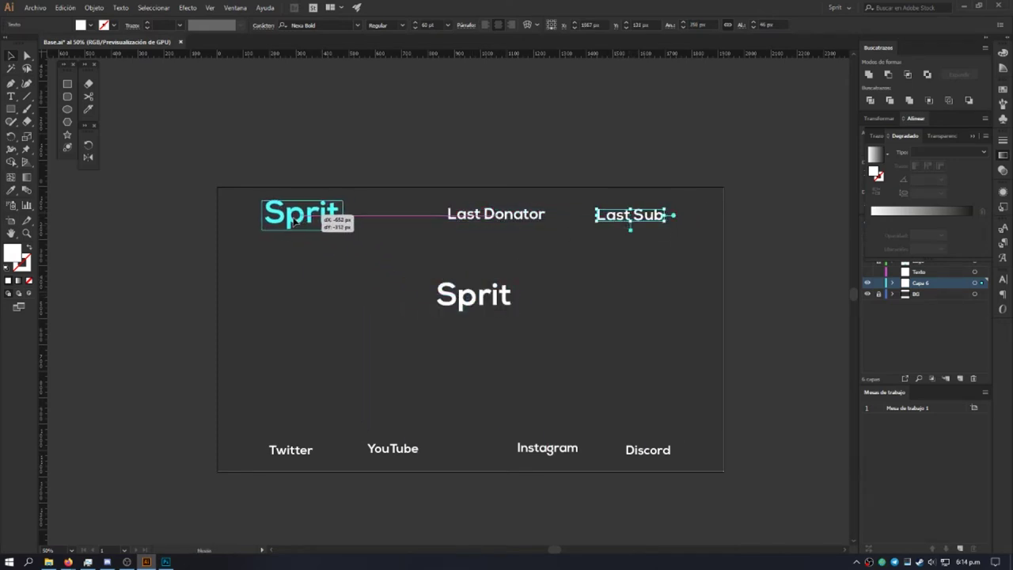
click(494, 281)
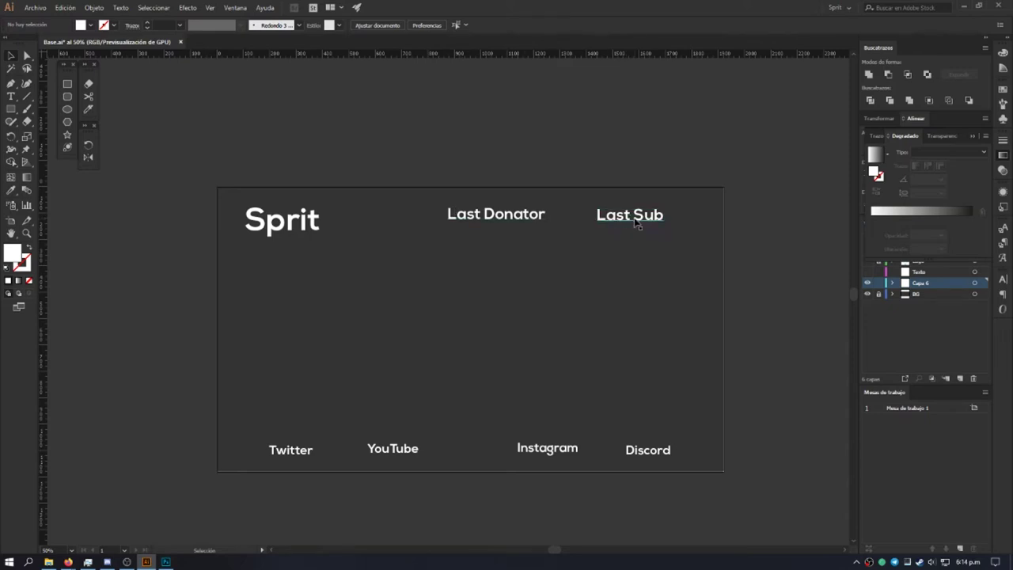
Step: Try Sprit back at the centre, then move it up and slightly left
drag(273, 225, 500, 320)
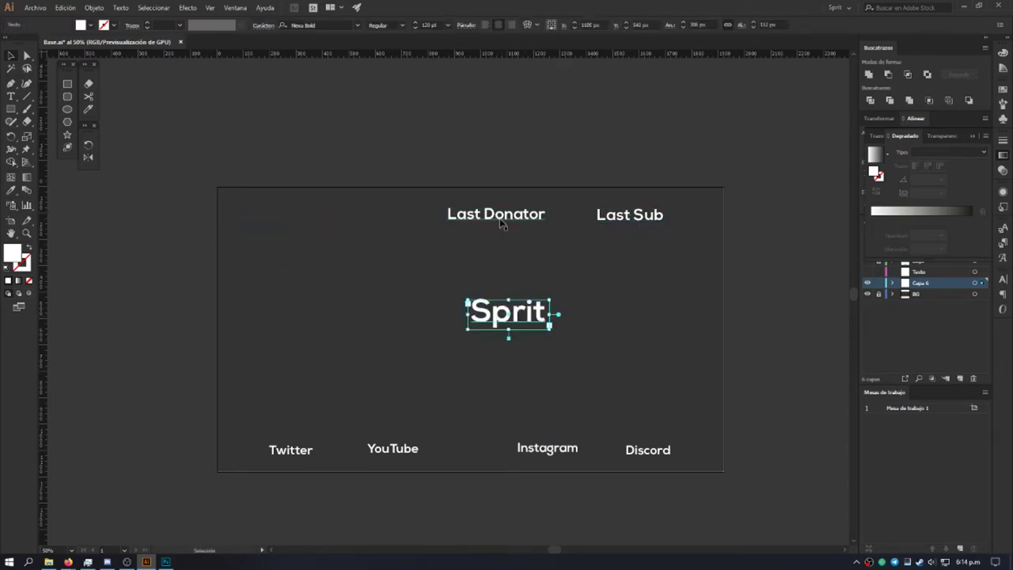
drag(480, 215, 320, 215)
drag(507, 311, 486, 232)
click(381, 245)
drag(341, 221, 326, 213)
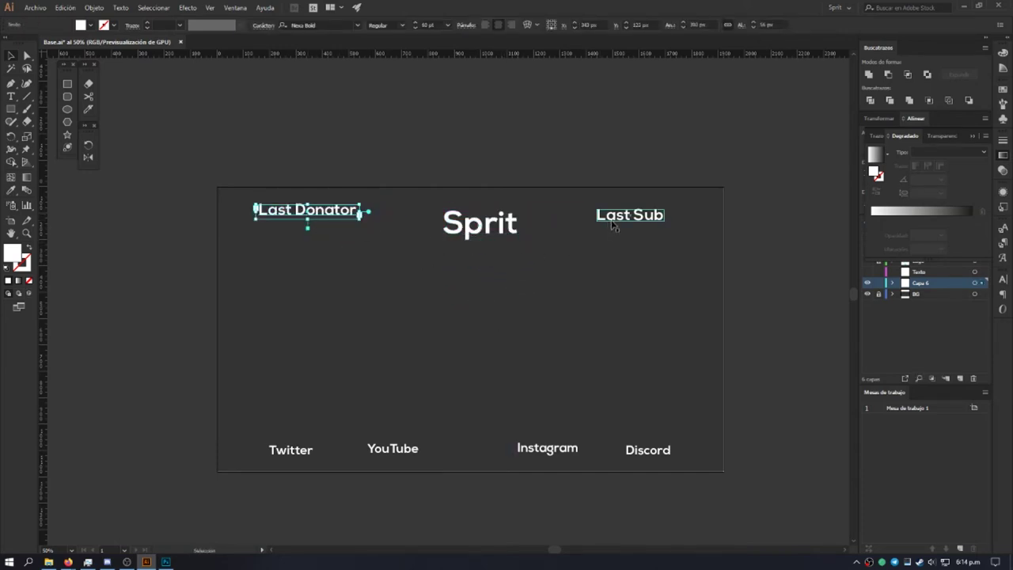
Step: Pair Last Donator with Last Sub at the top right and settle Sprit top-left
drag(631, 216, 641, 209)
click(538, 261)
drag(491, 229, 363, 277)
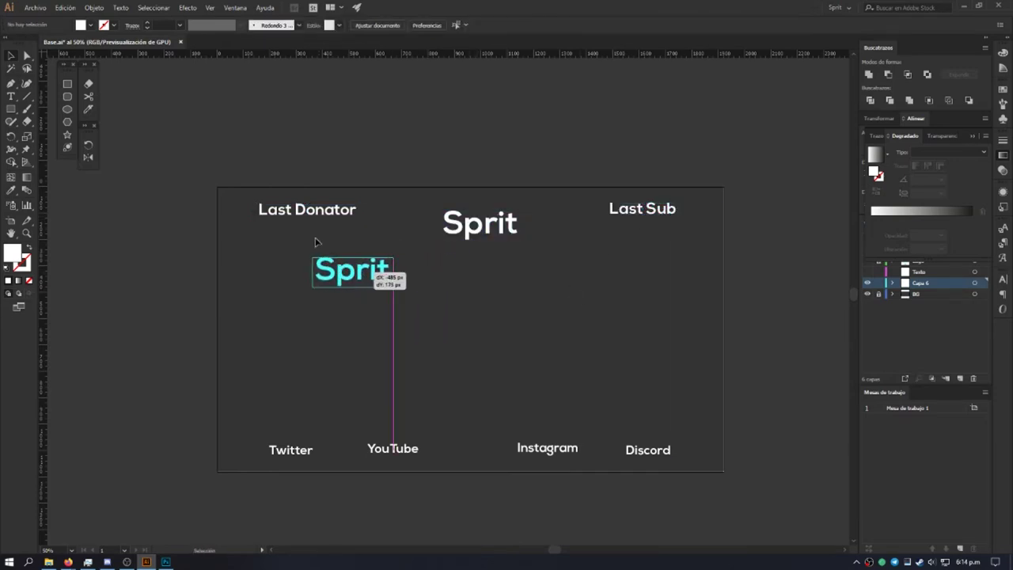
mouse_move(302, 219)
mouse_down()
mouse_move(534, 231)
mouse_move(525, 218)
mouse_up()
drag(357, 281, 258, 209)
click(291, 286)
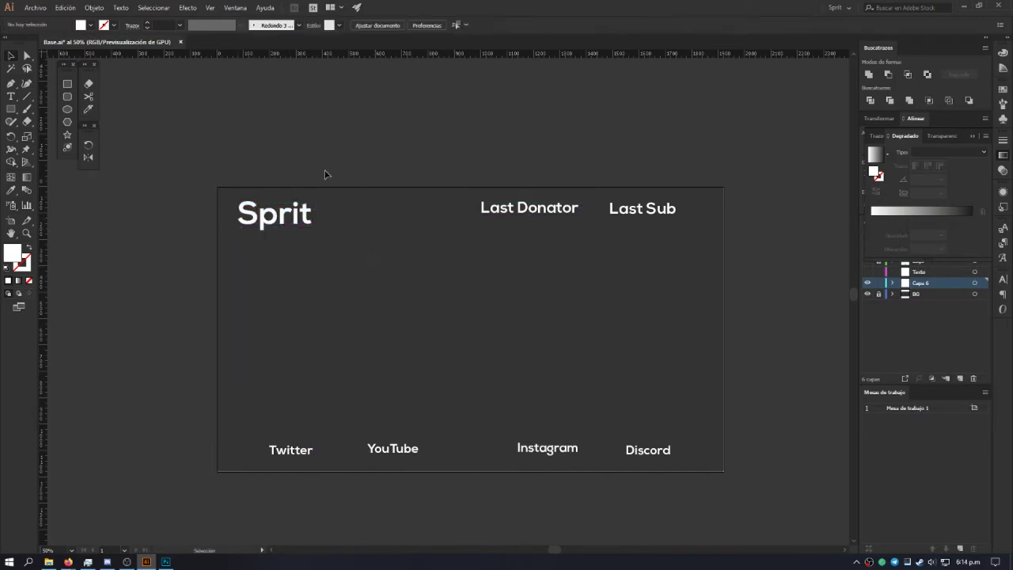
drag(638, 220, 644, 217)
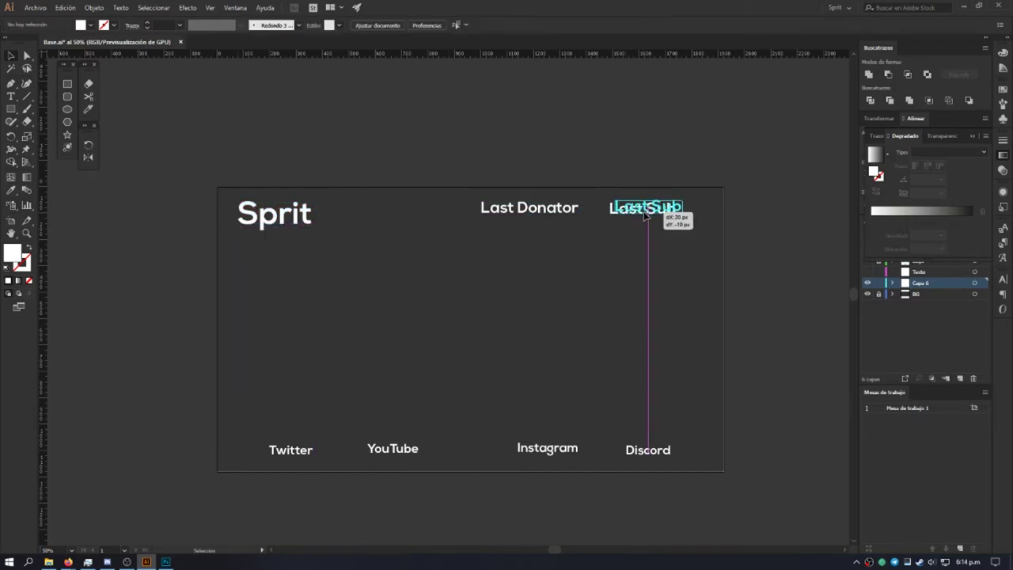
drag(534, 212, 542, 212)
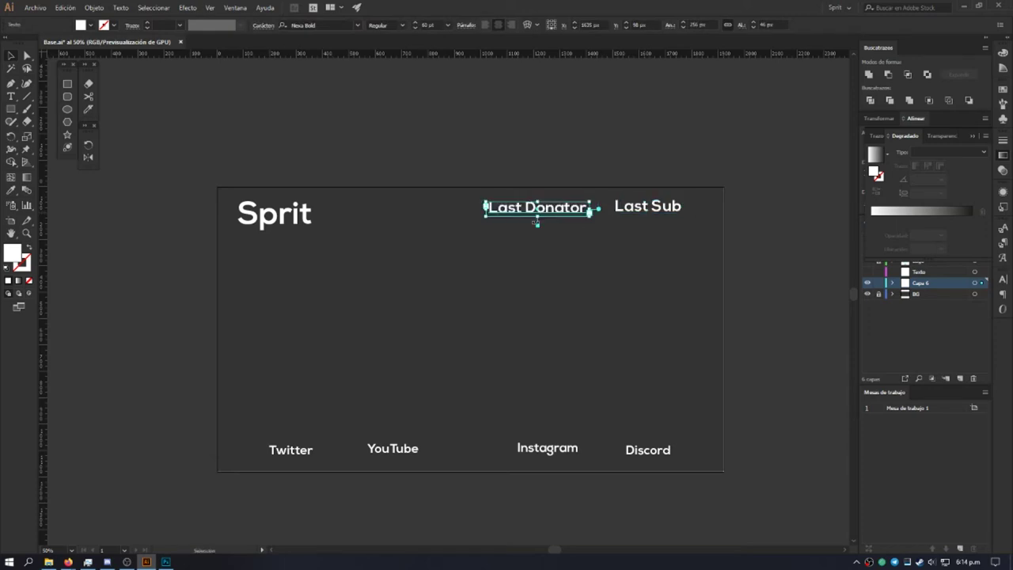
click(492, 289)
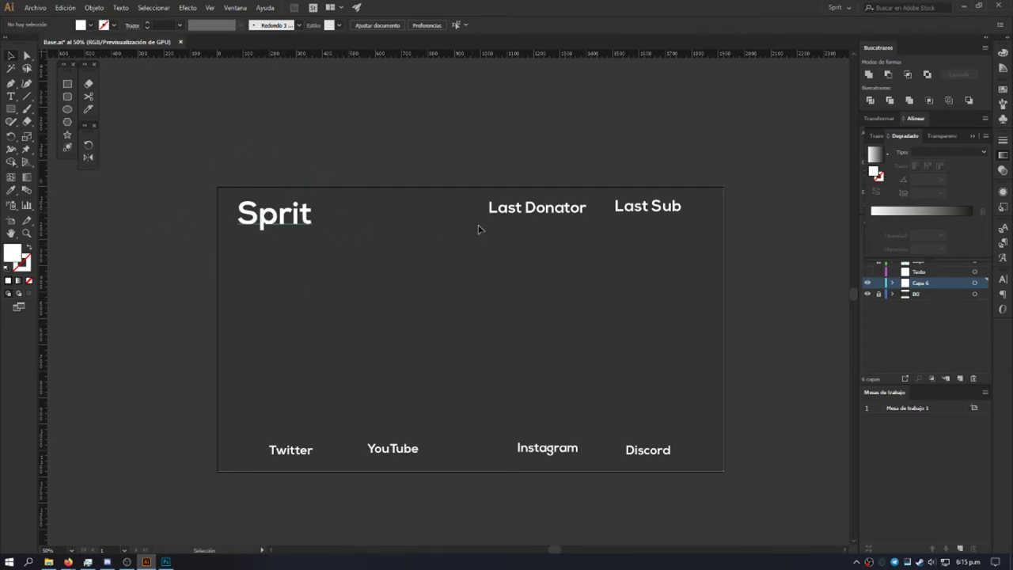
Step: Move Sprit to top centre, Last Donator to the top left, Last Sub to the top right
mouse_move(309, 212)
mouse_down()
mouse_move(497, 261)
mouse_move(513, 235)
mouse_move(316, 210)
mouse_up()
drag(477, 248, 464, 226)
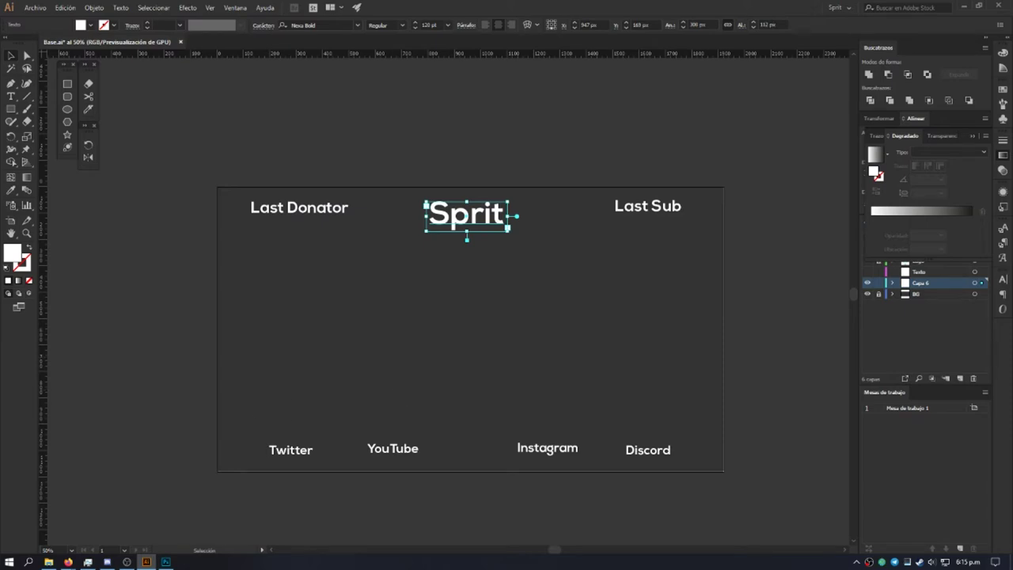
click(538, 340)
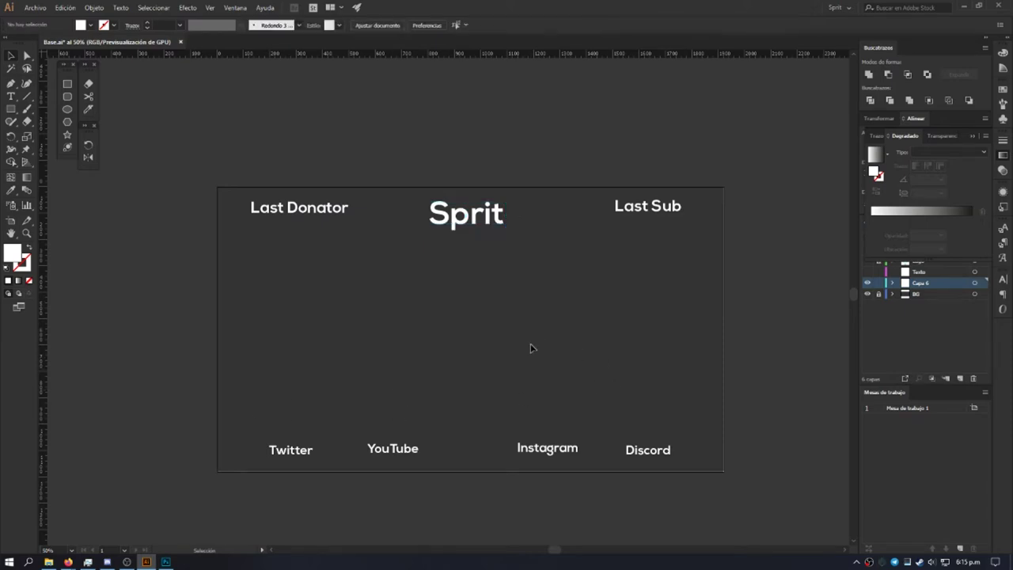
drag(468, 220, 475, 251)
drag(317, 213, 333, 224)
drag(645, 208, 621, 213)
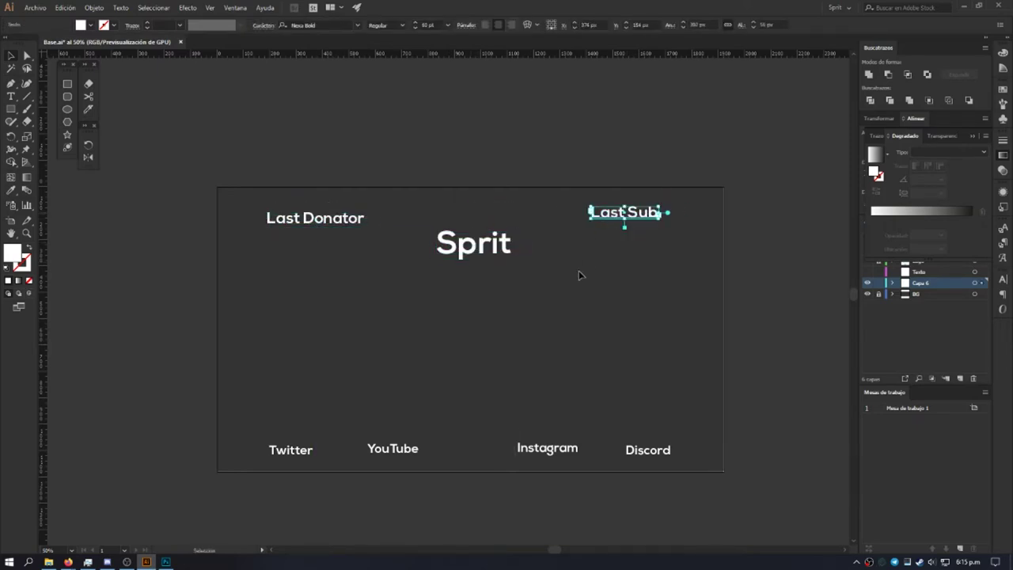
click(594, 342)
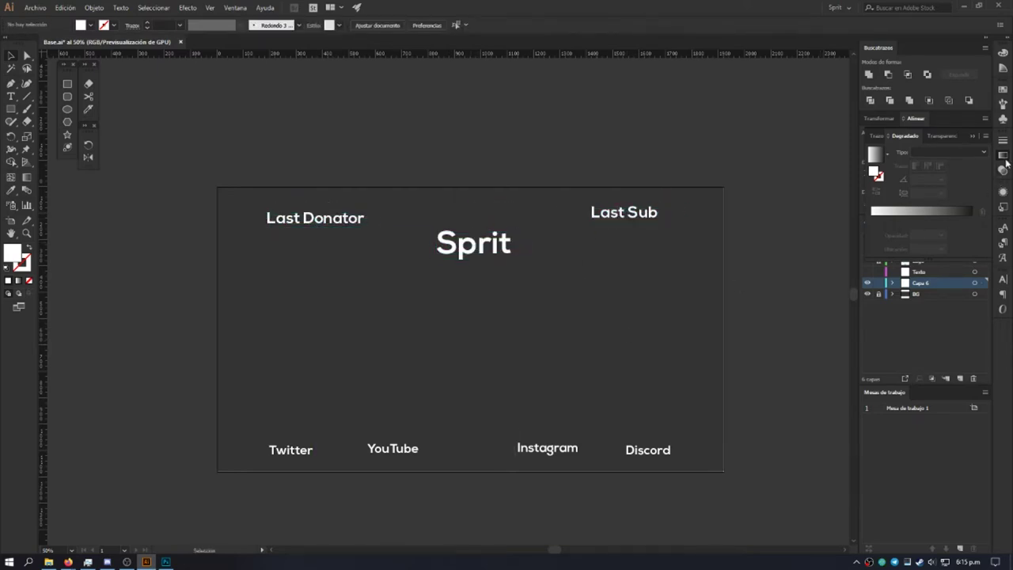
Step: Collapse the Gradient panel, switch to the Selection tool, and show the rulers
click(748, 273)
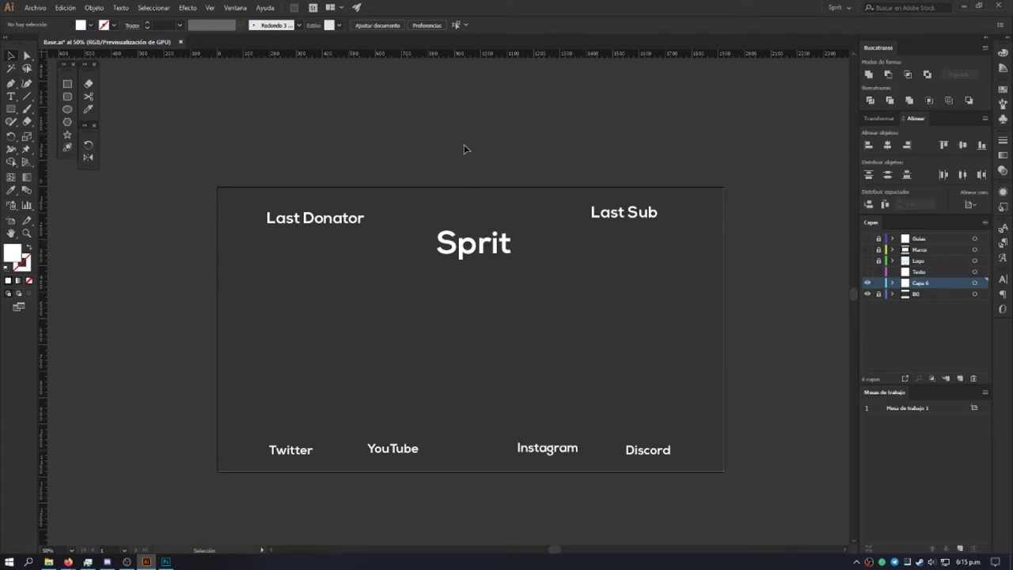
key(v)
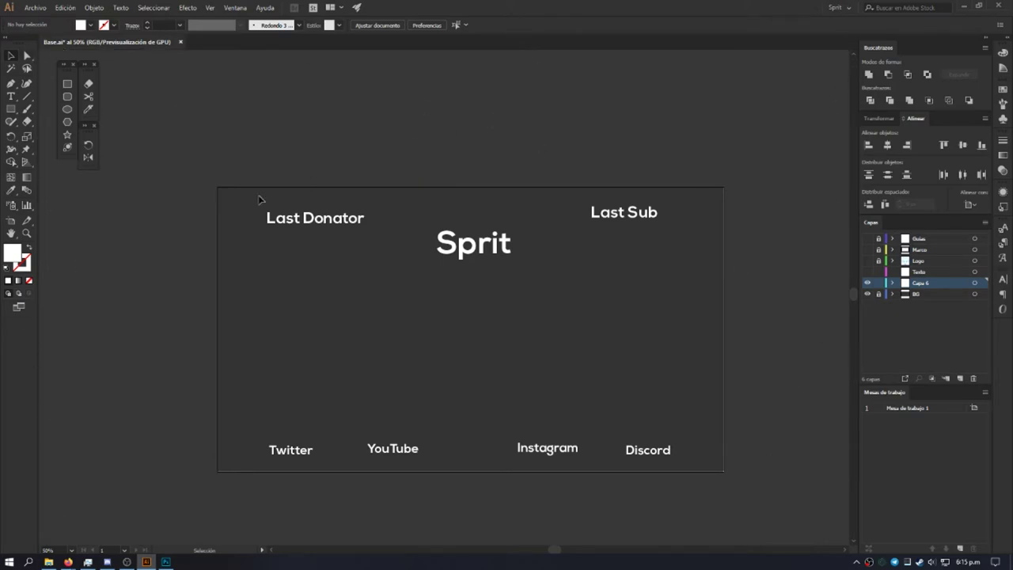
key(ctrl+r)
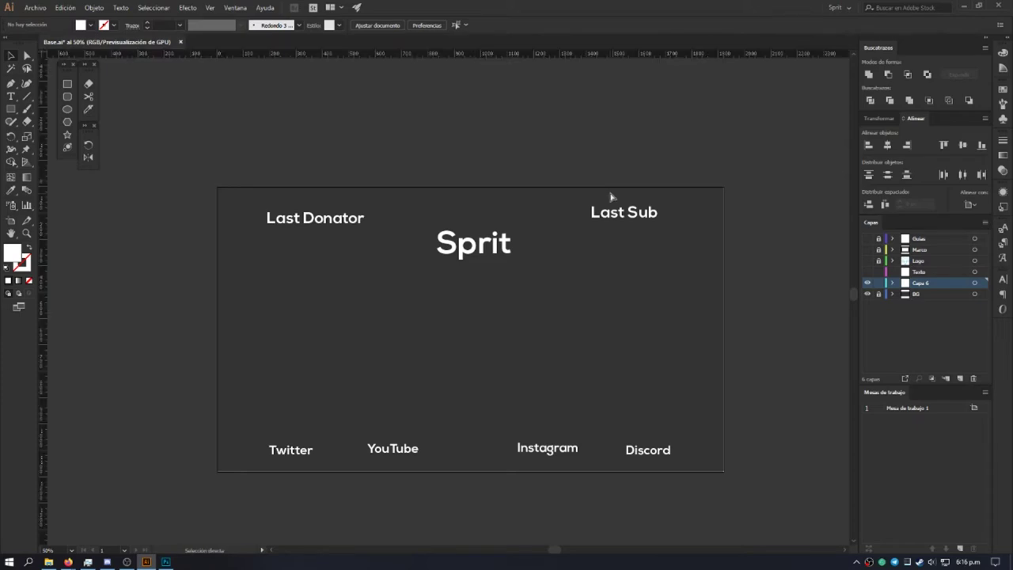
click(211, 7)
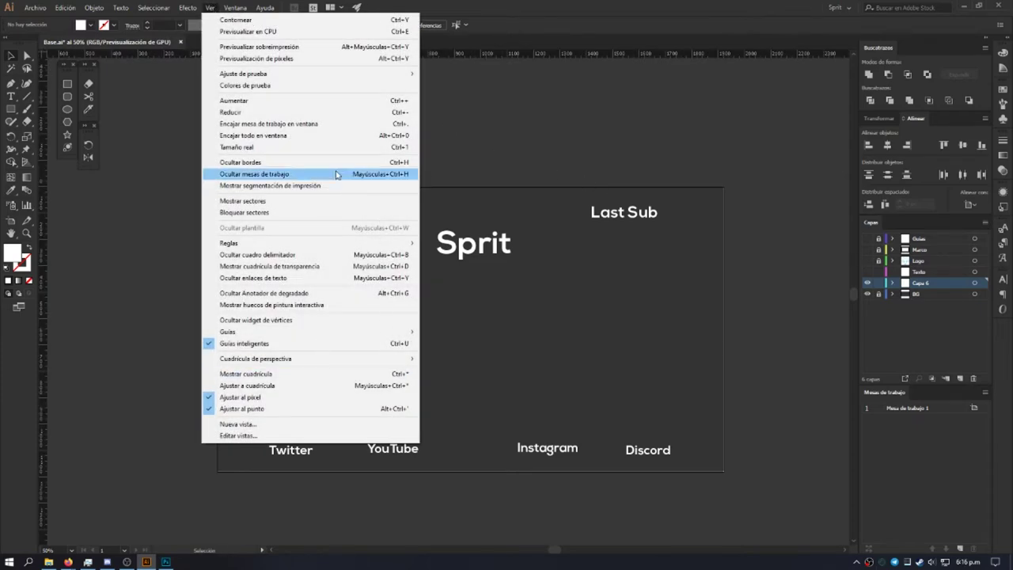
mouse_move(309, 243)
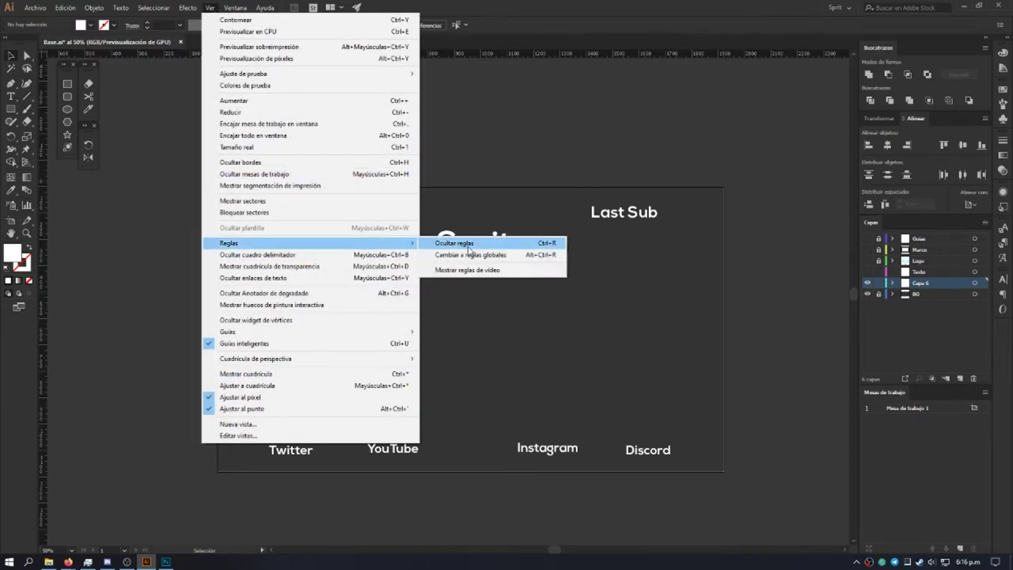
click(468, 247)
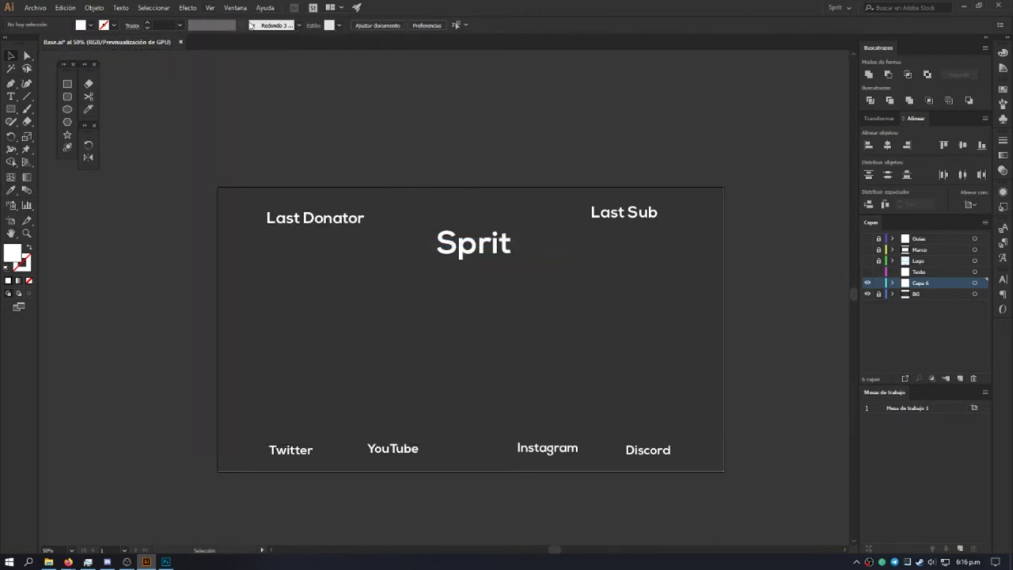
key(ctrl+r)
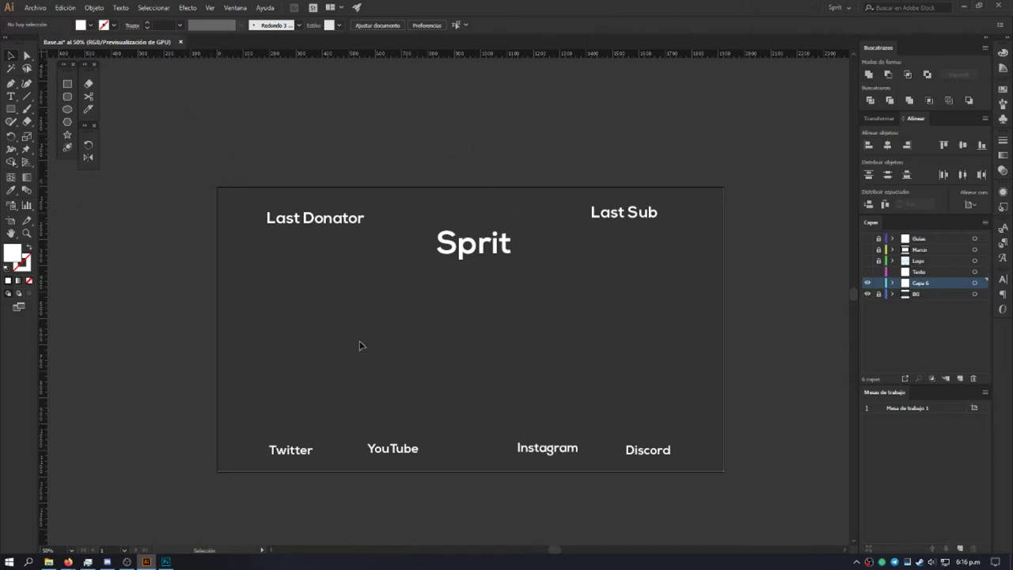
Step: Add a centre vertical guide, top and bottom horizontal guides, and left and right edge guides
drag(45, 315, 352, 299)
drag(352, 299, 470, 293)
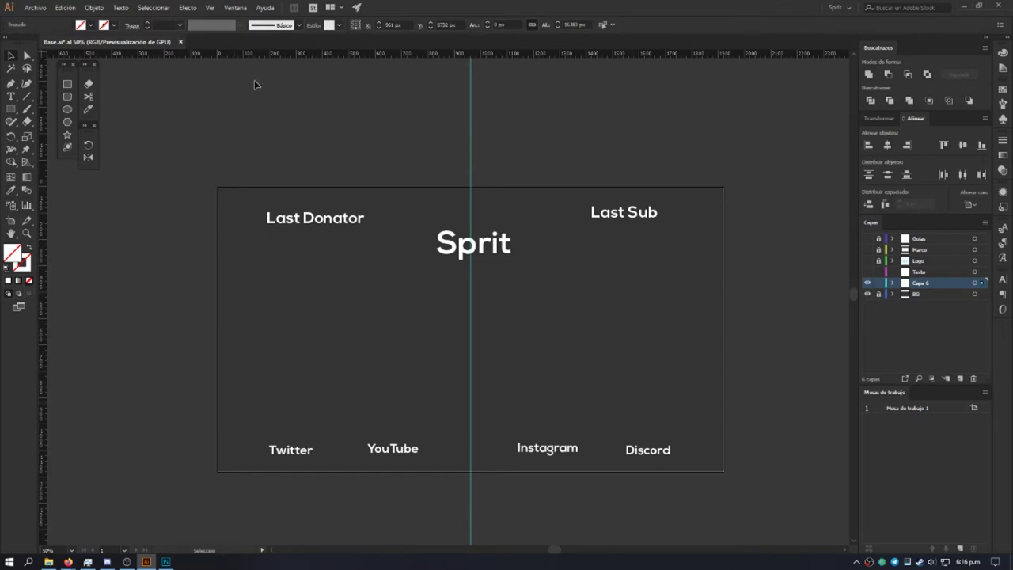
drag(356, 56, 363, 203)
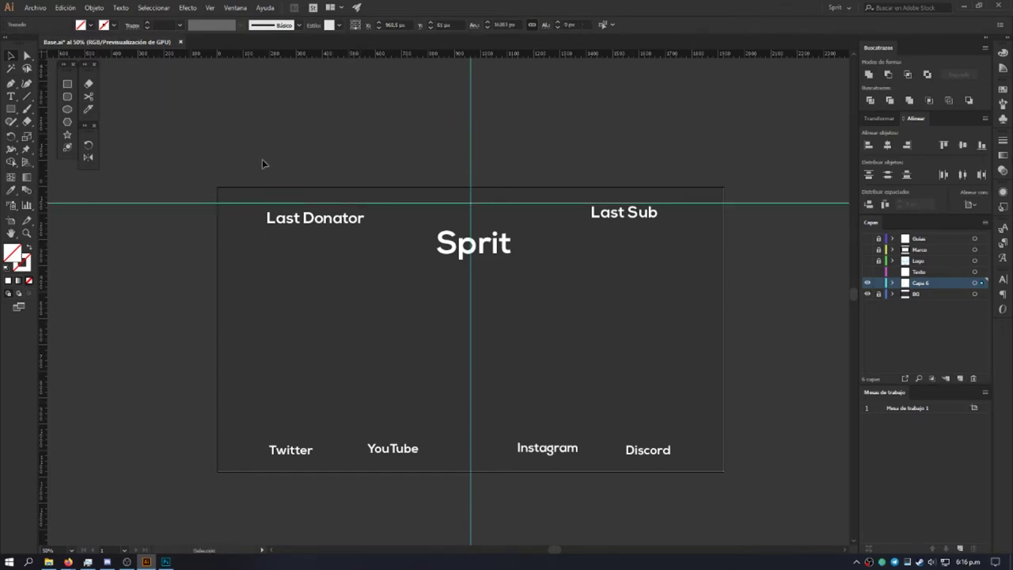
drag(351, 55, 404, 458)
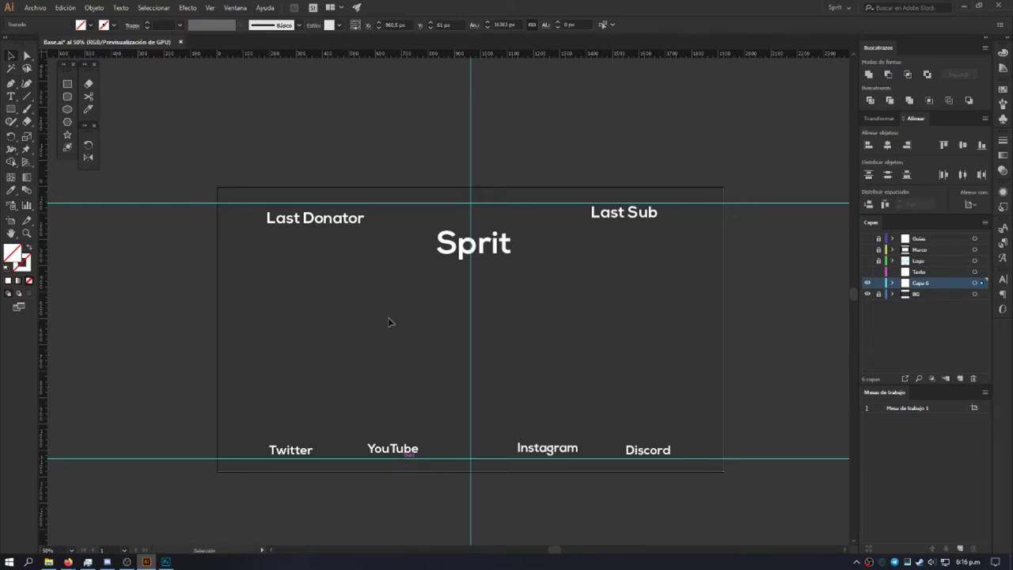
drag(45, 244, 258, 272)
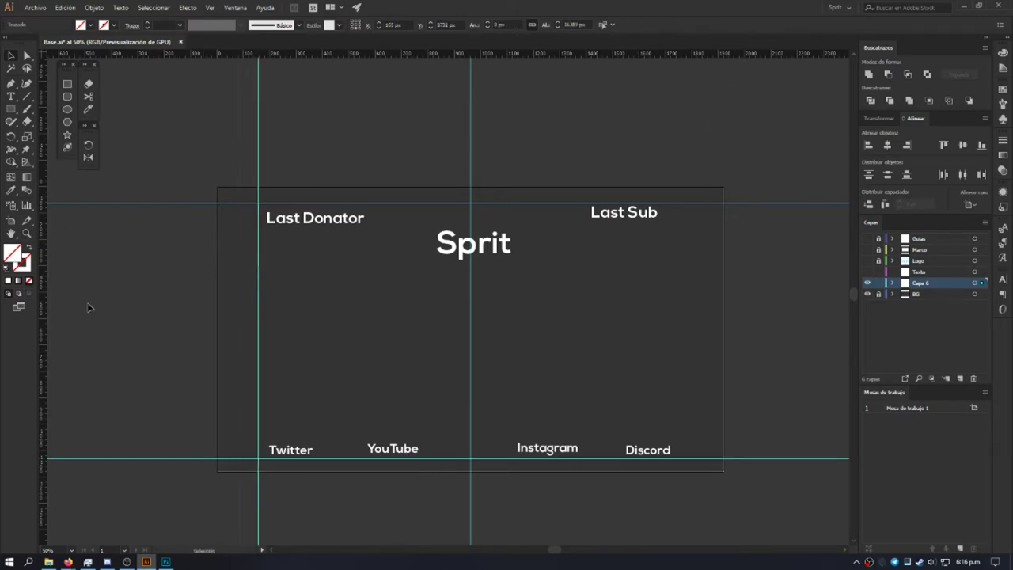
drag(49, 294, 694, 324)
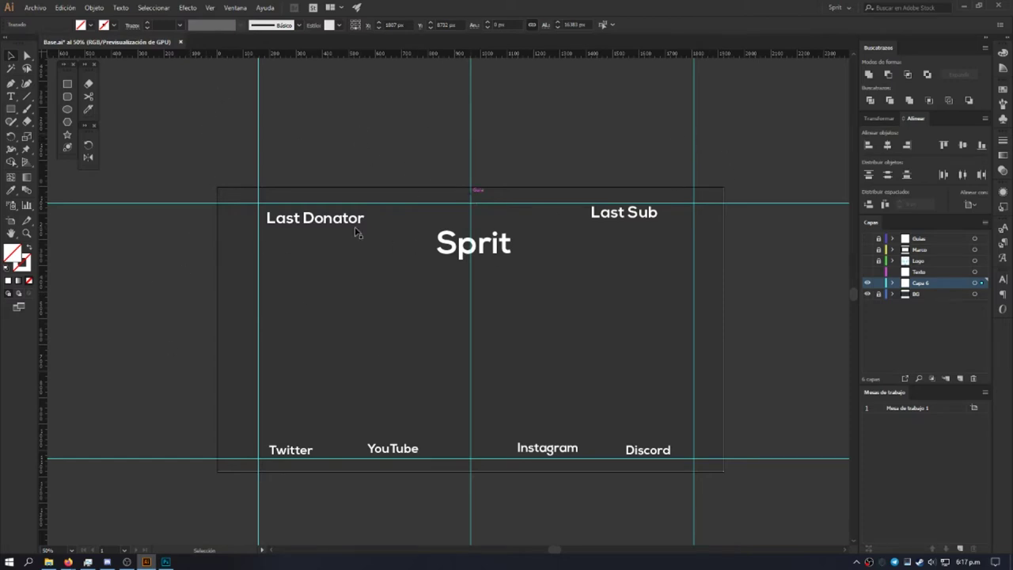
Step: Lock all guides, then unlock them again so they can be moved
click(430, 203)
click(119, 288)
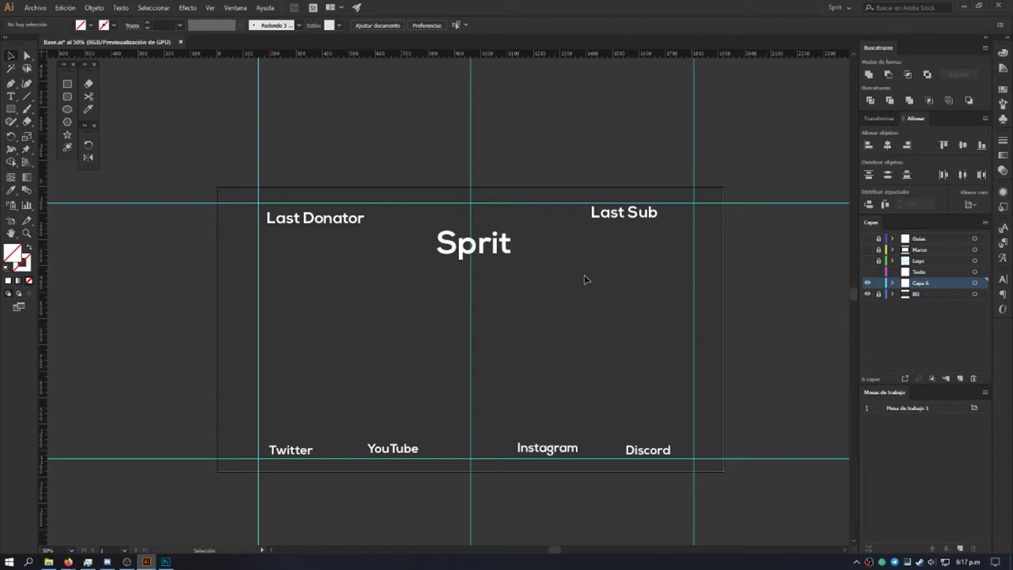
right_click(745, 432)
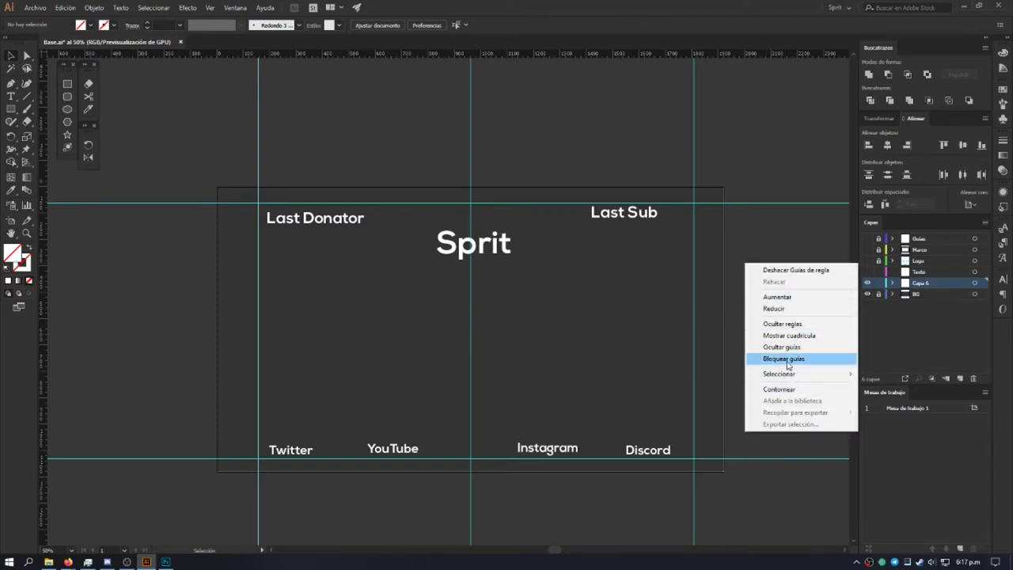
click(776, 363)
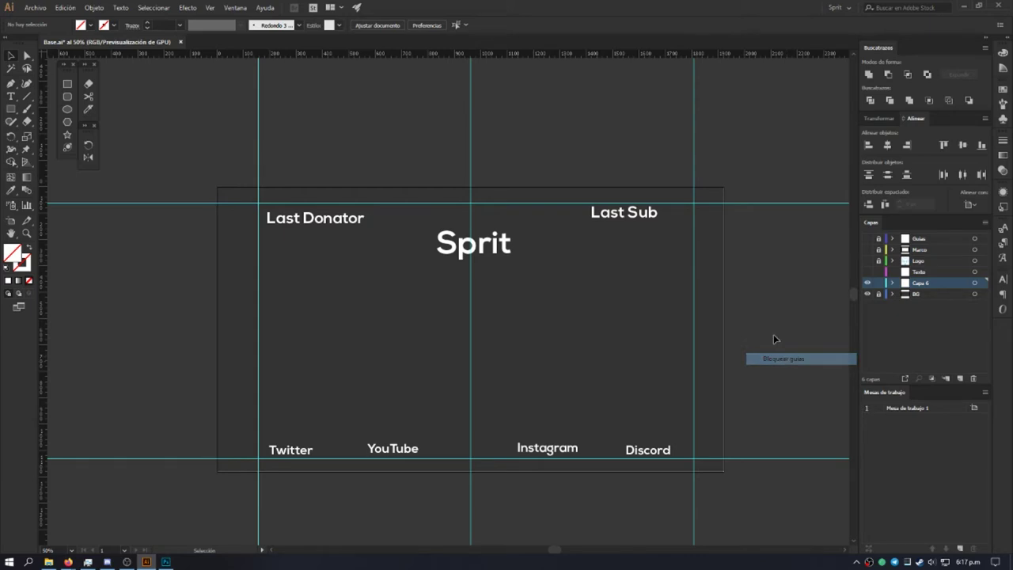
right_click(764, 267)
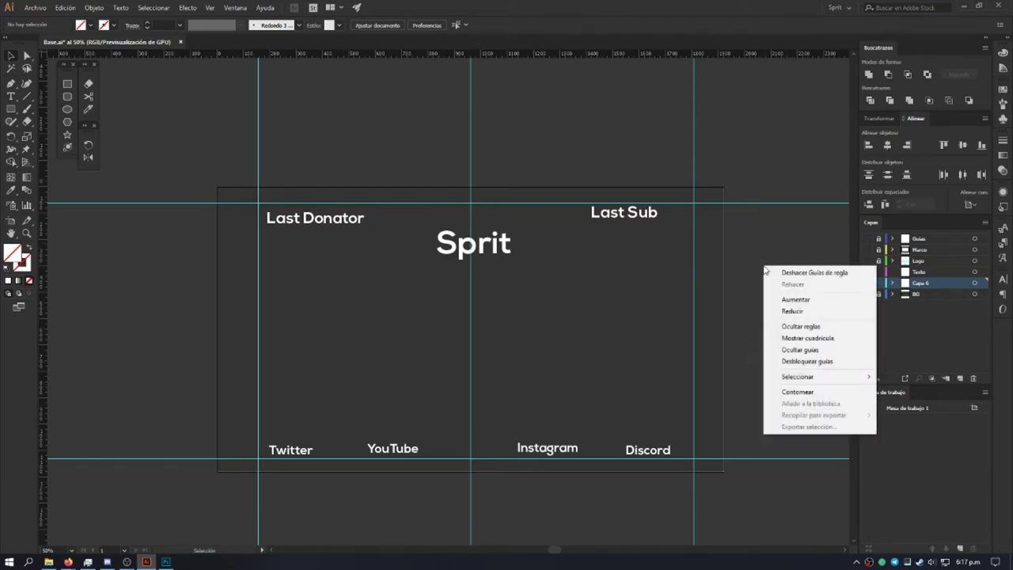
click(804, 362)
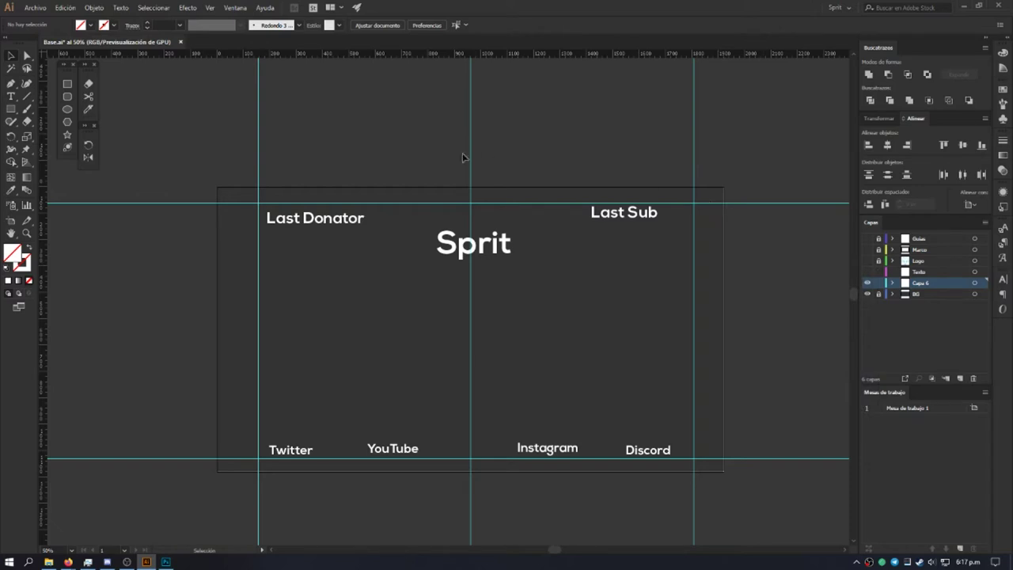
Step: Re-centre the middle vertical guide and toggle the Guías layer's lock and visibility
drag(471, 123, 407, 140)
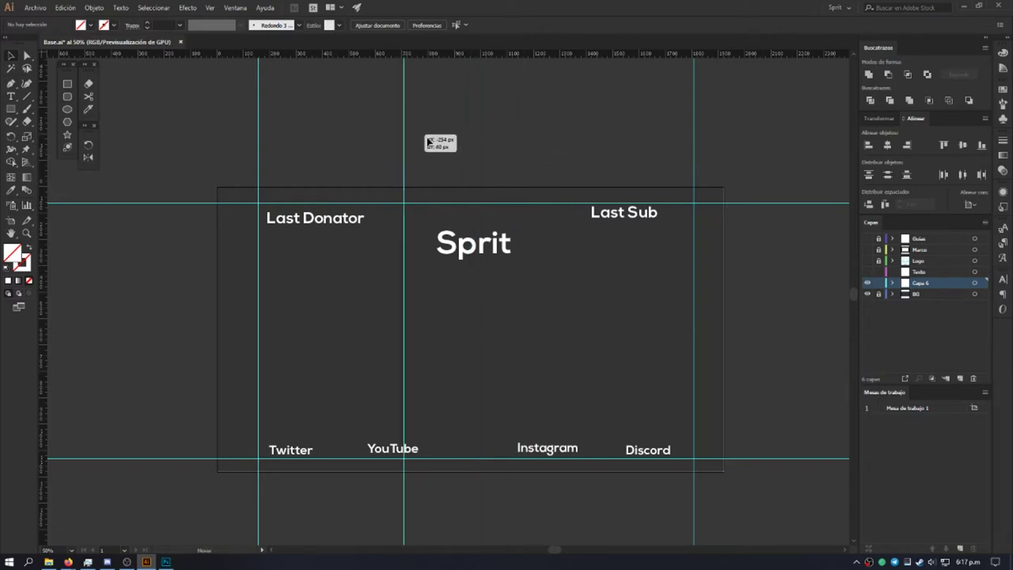
drag(407, 140, 464, 140)
drag(715, 513, 198, 492)
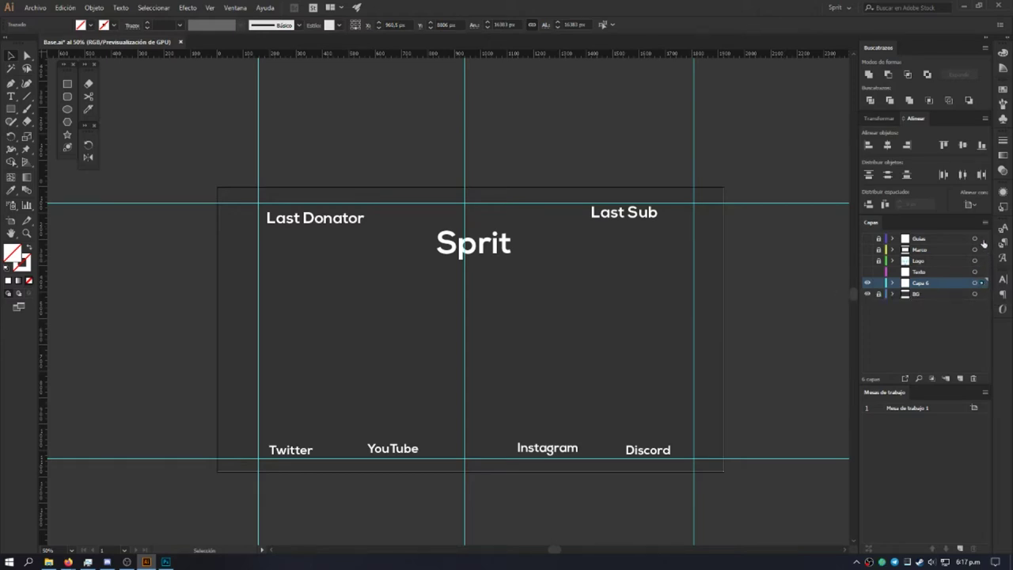
click(878, 239)
click(867, 239)
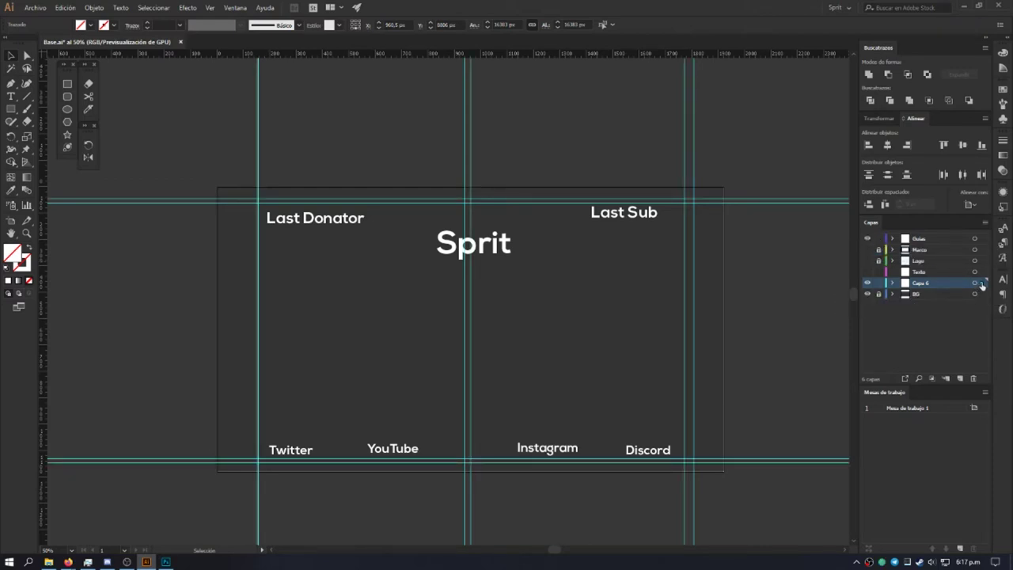
click(868, 239)
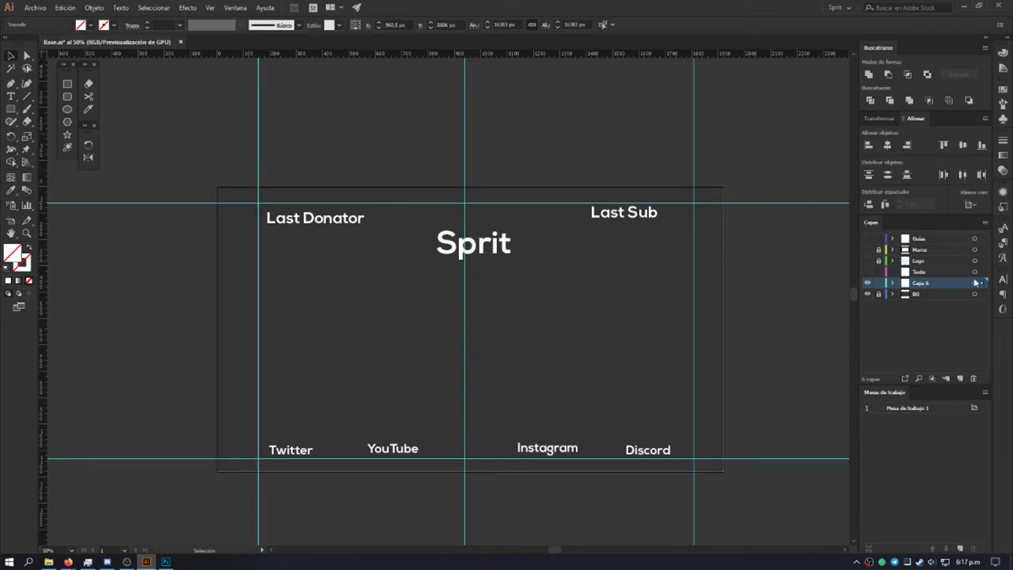
Step: Remove the Guías layer, confirming Sí, and create the new top layer Capa 7
click(933, 239)
click(974, 380)
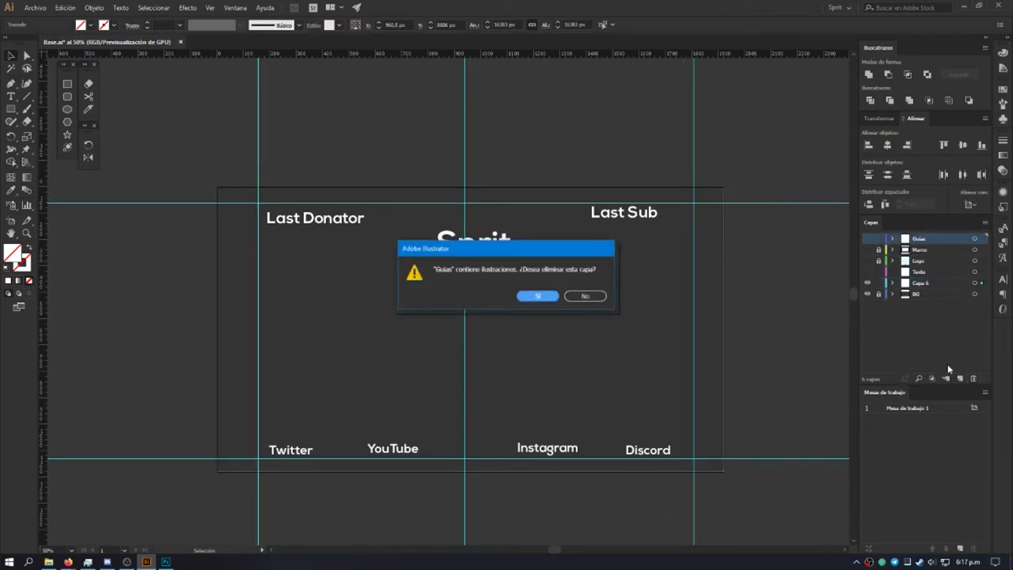
click(536, 296)
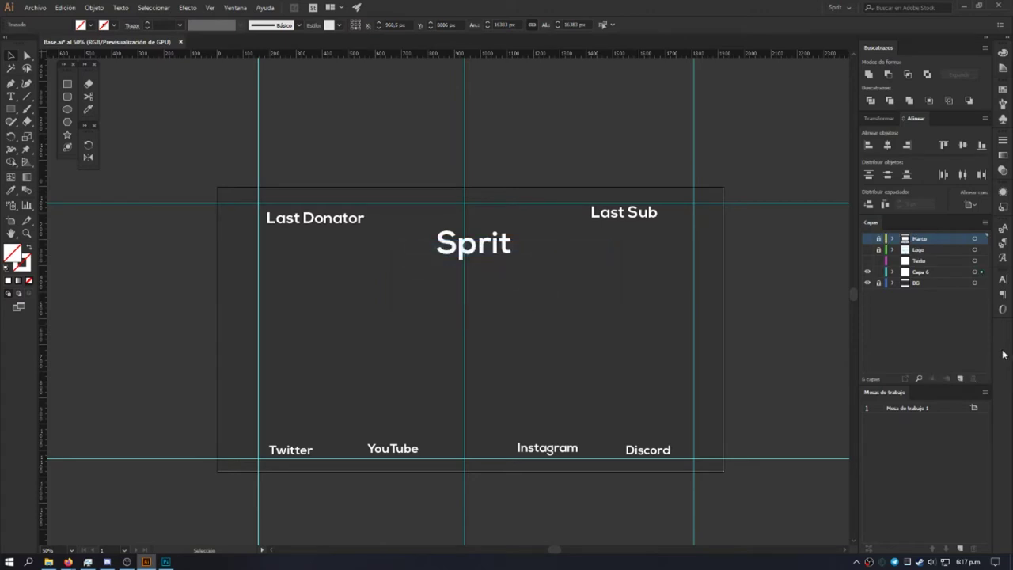
click(960, 379)
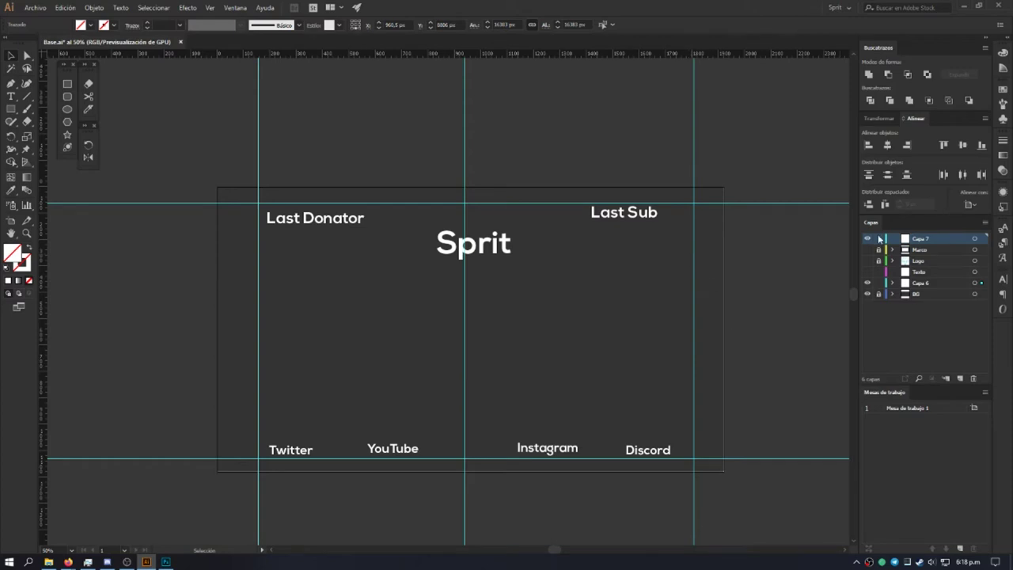
click(943, 287)
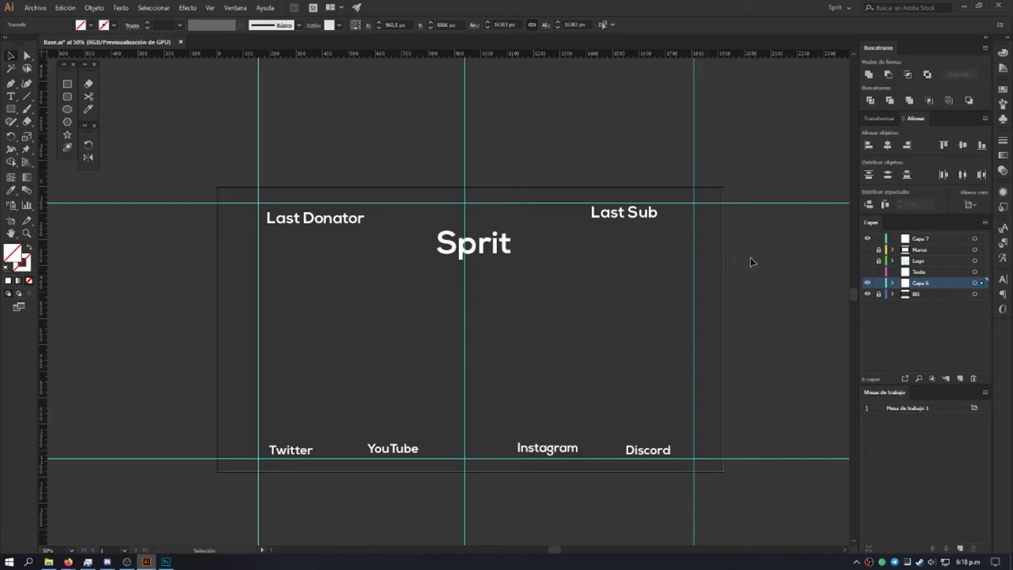
Step: Move the selected guides from Capa 6 onto Capa 7, then toggle Capa 6's visibility to check
right_click(730, 111)
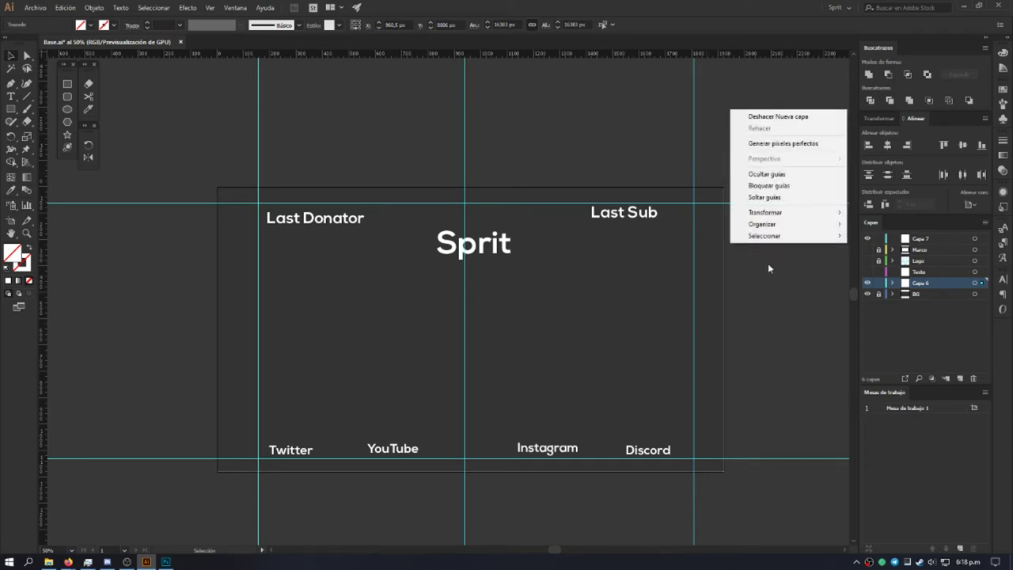
click(628, 124)
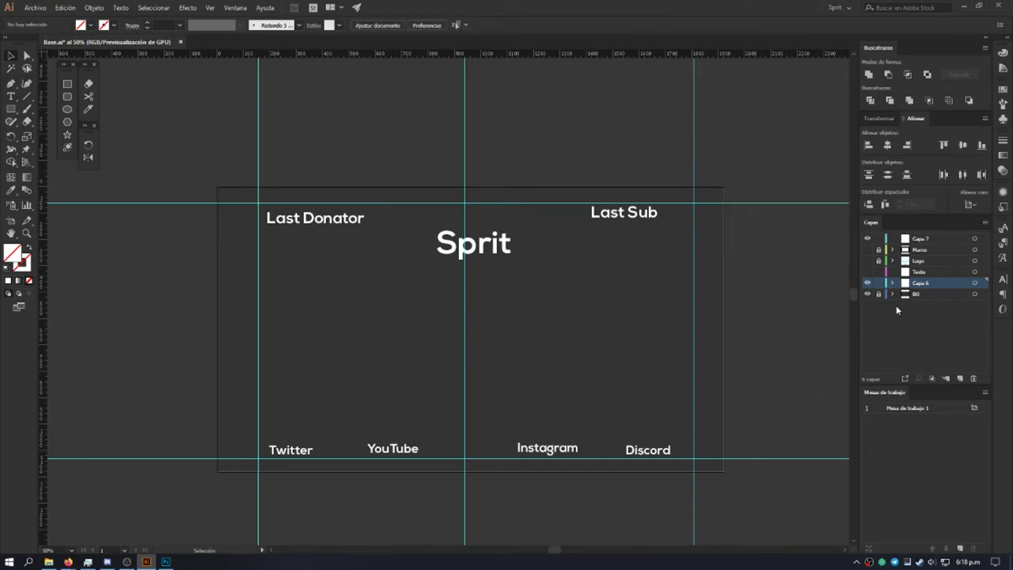
click(186, 513)
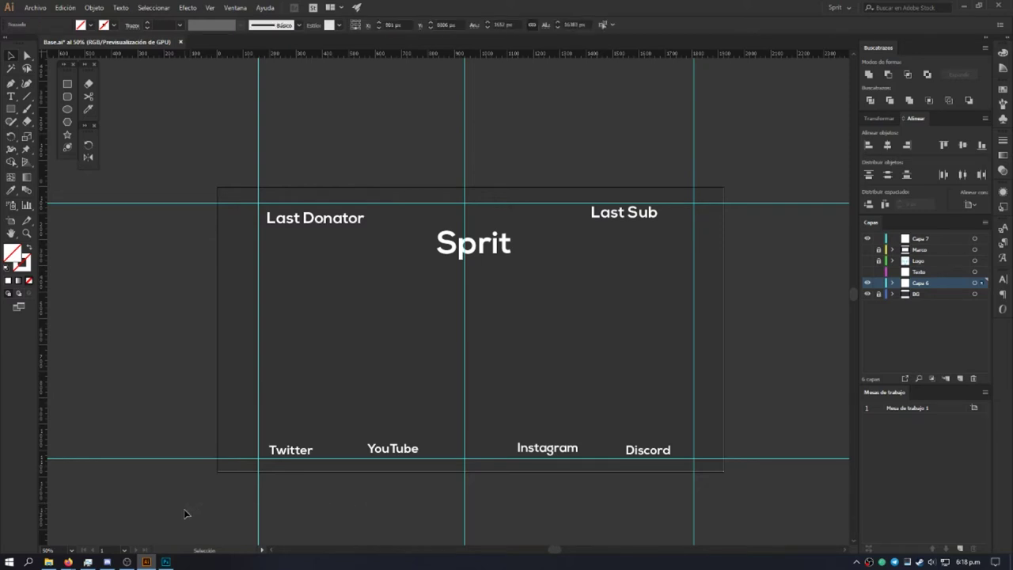
click(329, 198)
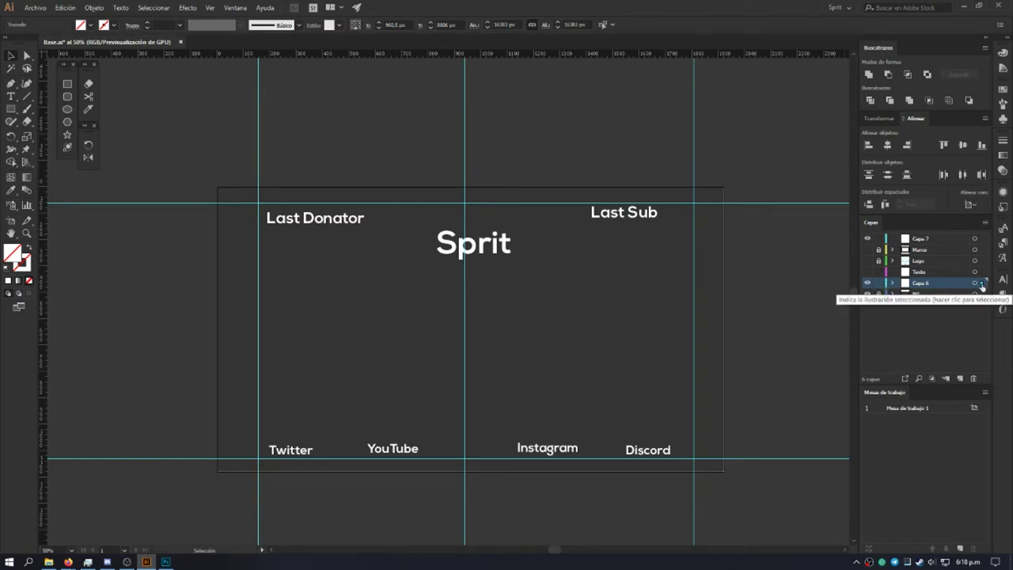
click(982, 238)
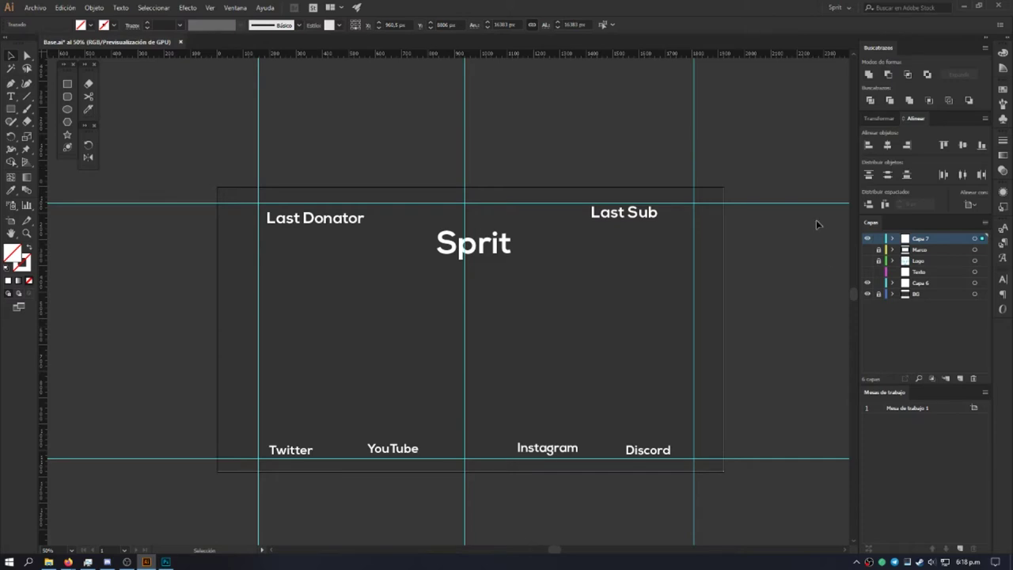
click(868, 282)
click(869, 285)
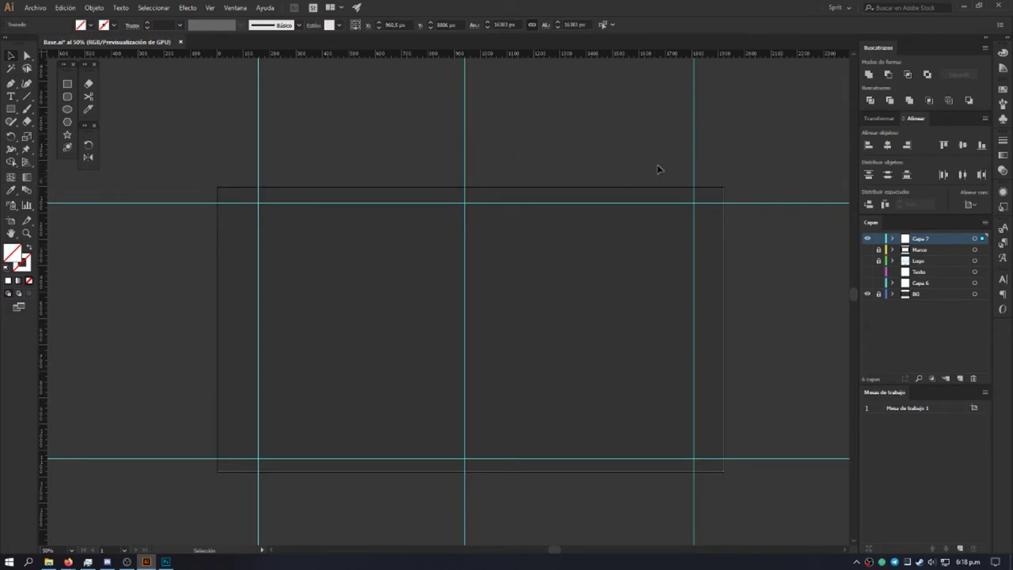
click(868, 282)
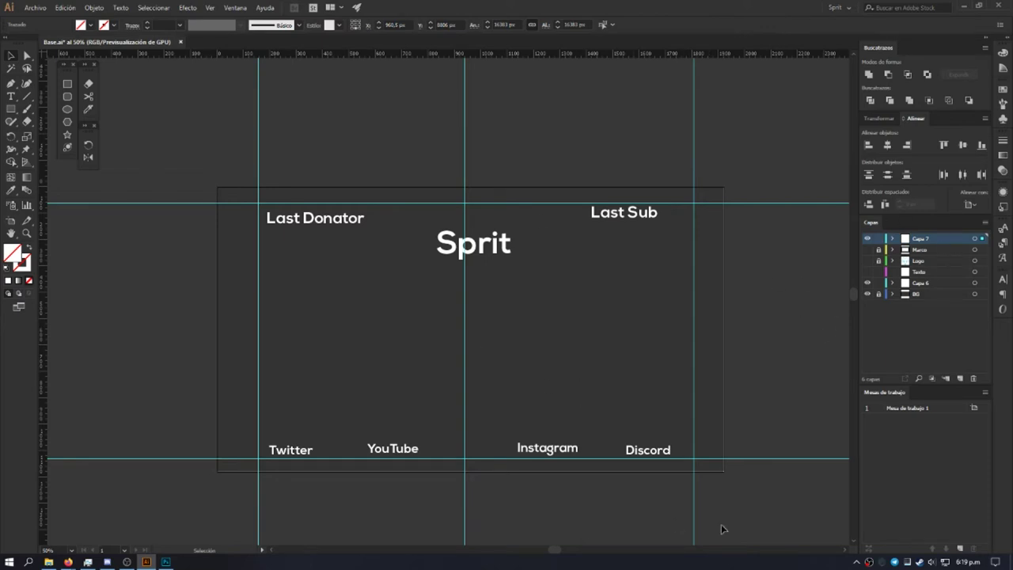
Step: Toggle Capa 7's visibility on and off to see which guides it holds
click(867, 240)
click(866, 240)
right_click(761, 140)
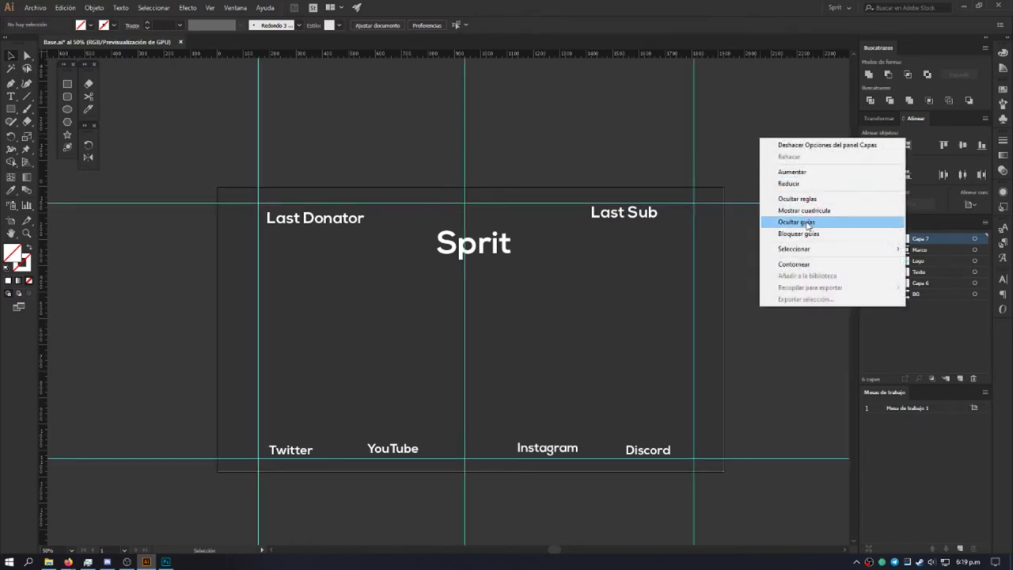
click(785, 103)
click(867, 239)
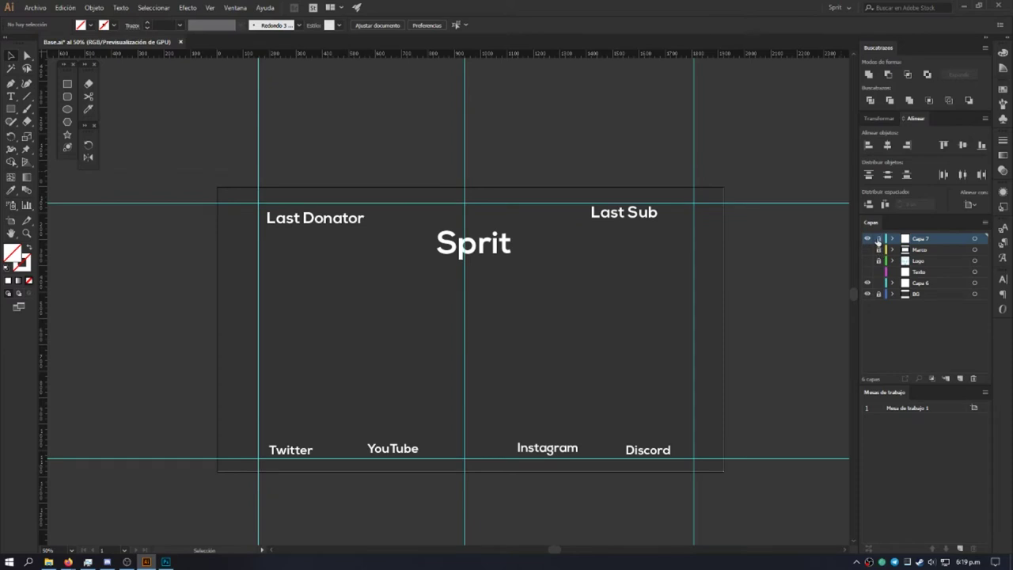
click(867, 239)
click(866, 239)
Step: Change Capa 7's layer colour from Cian to Amarillo (yellow) in Layer Options
double_click(941, 240)
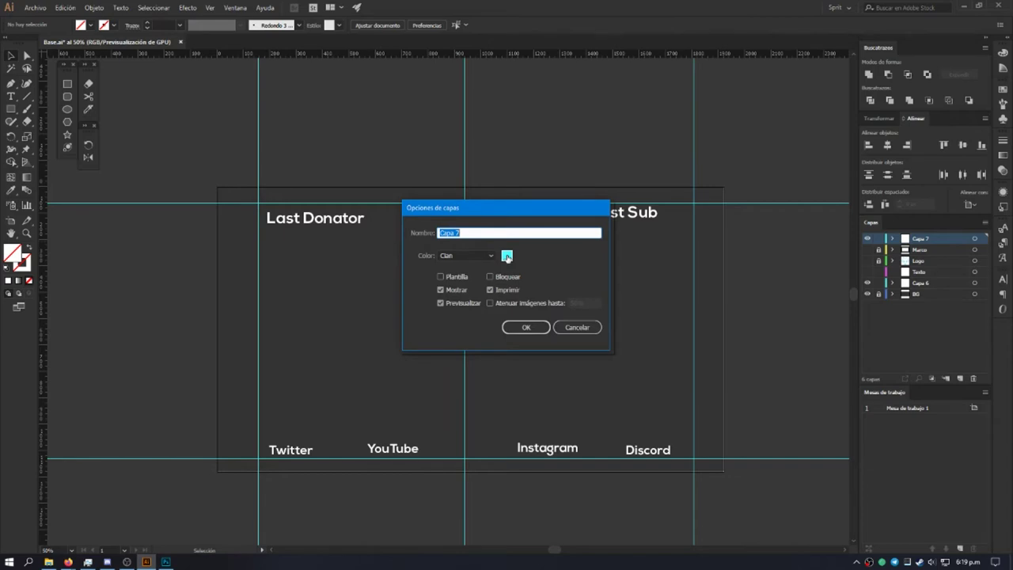
click(508, 257)
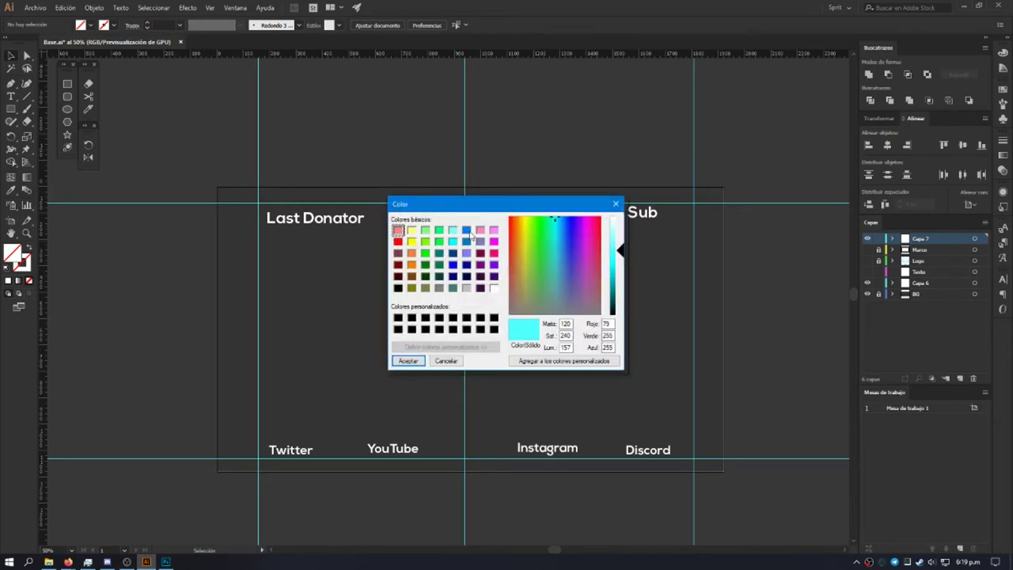
click(467, 231)
click(409, 360)
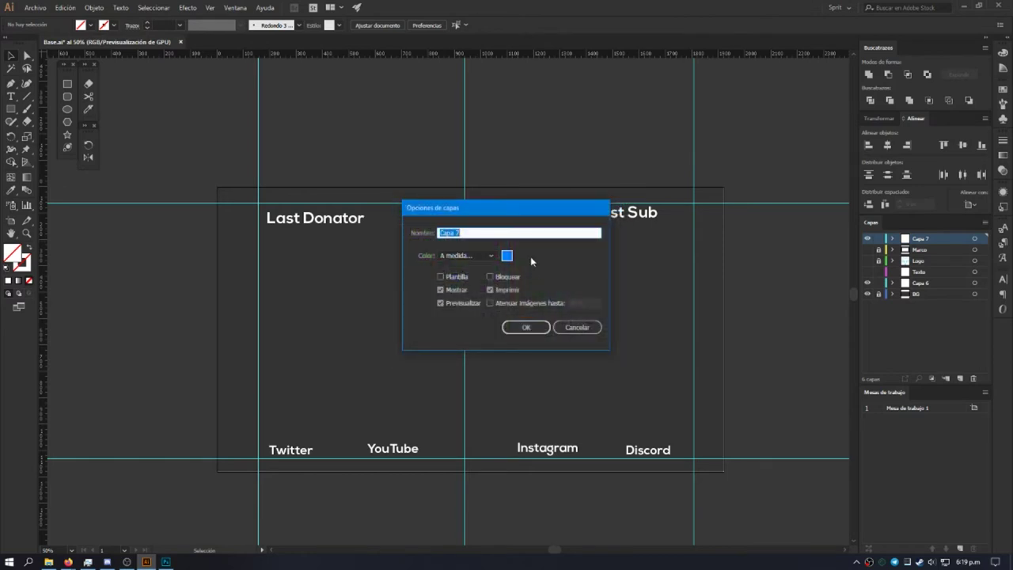
click(492, 256)
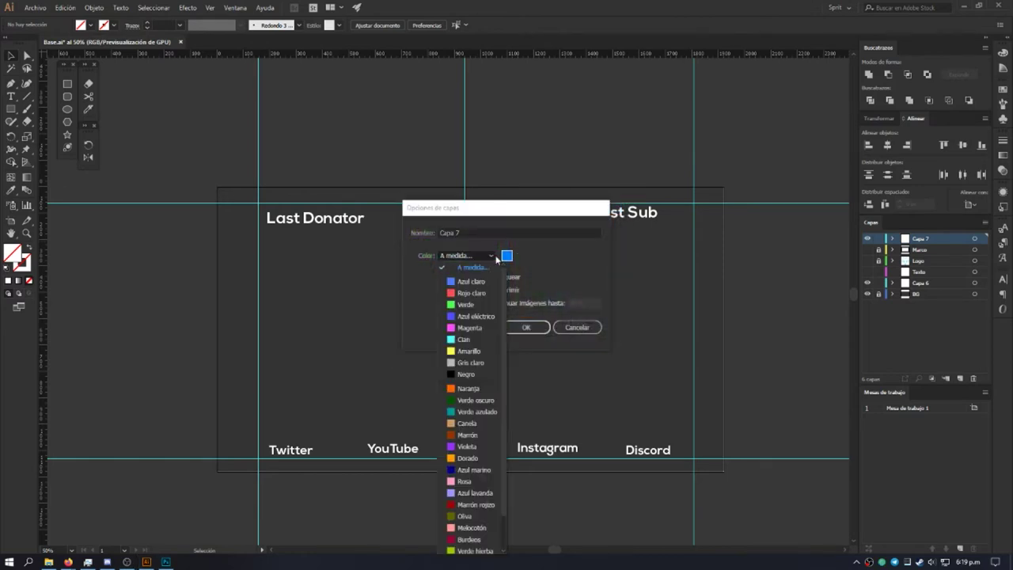
click(469, 351)
click(522, 327)
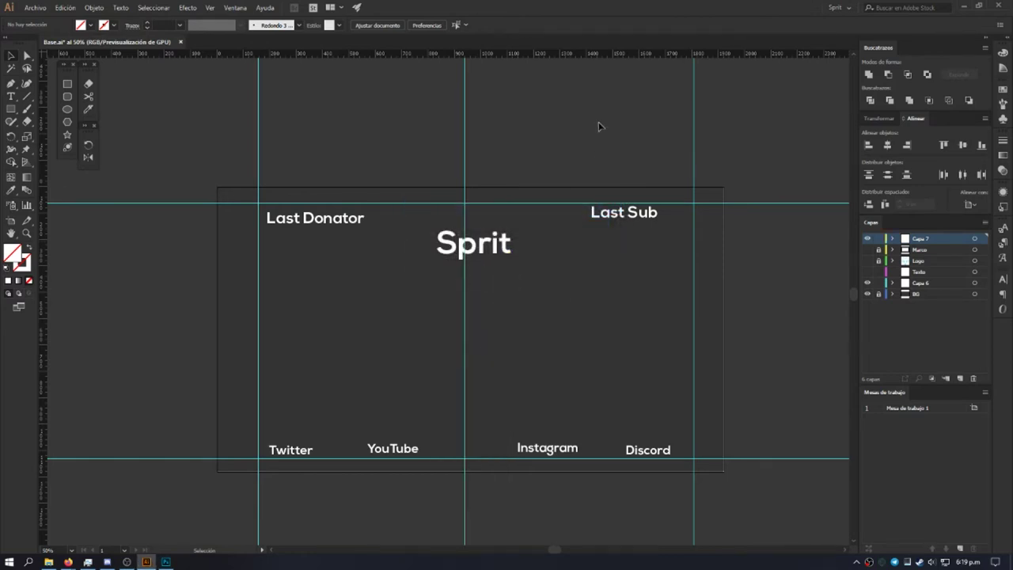
click(464, 112)
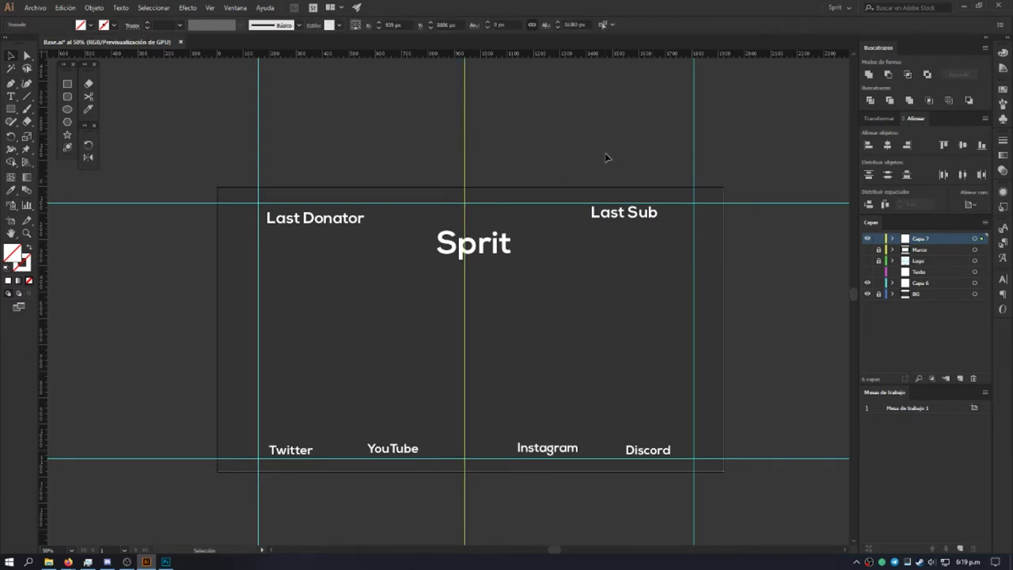
click(545, 148)
drag(622, 148, 394, 100)
key(ctrl+shift+a)
click(235, 8)
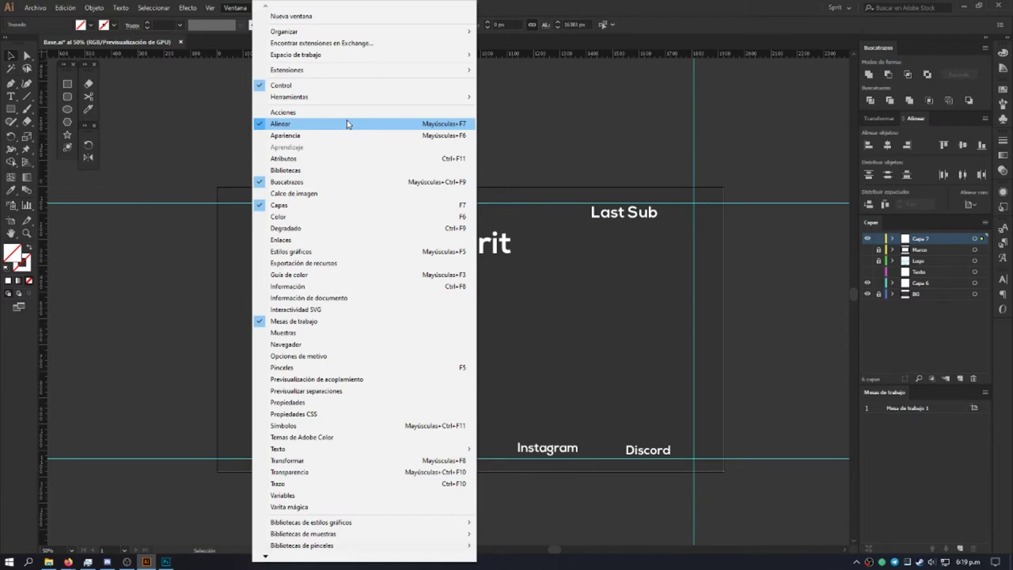
click(774, 145)
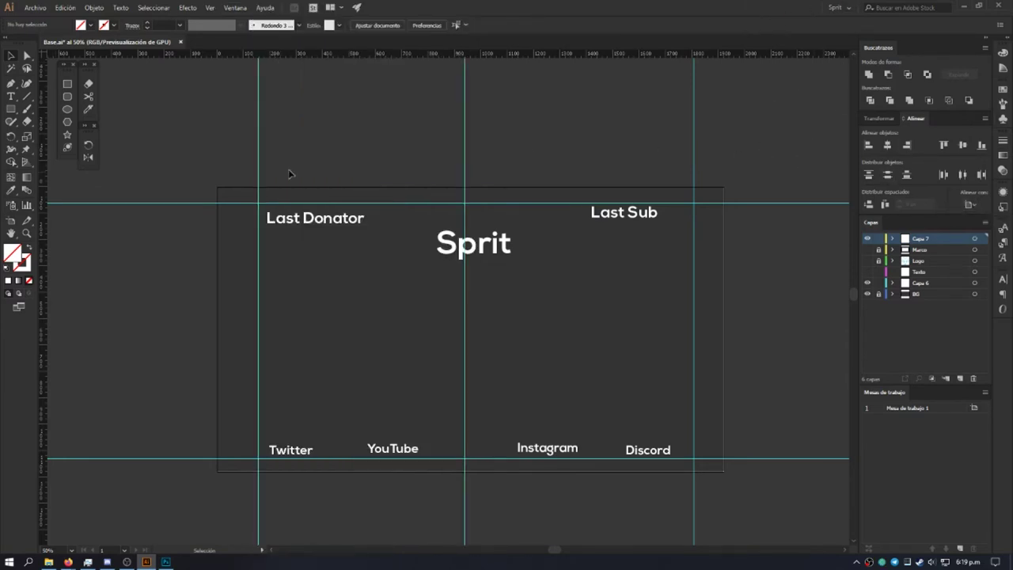
click(465, 119)
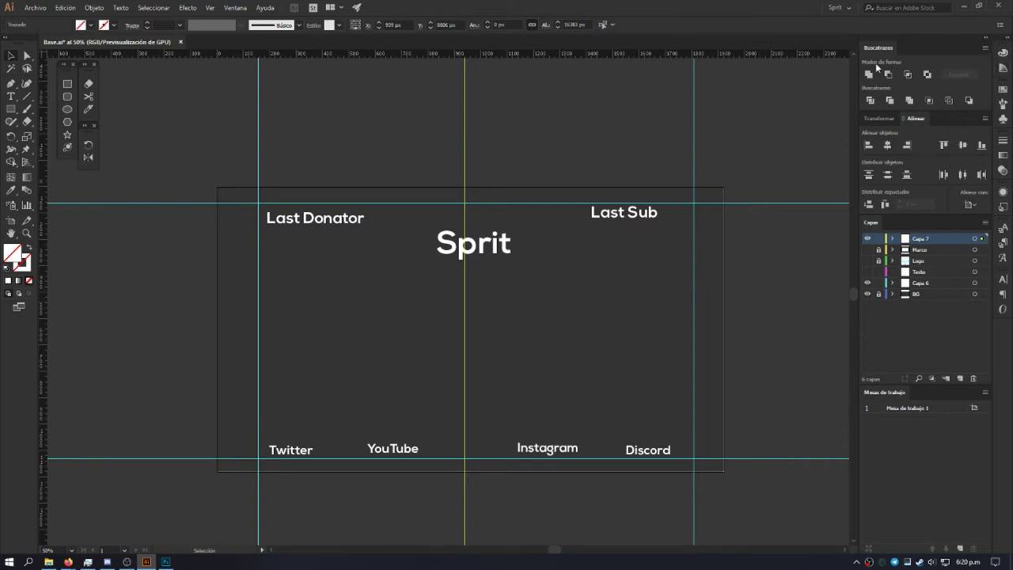
Step: Set the Align panel's alignment reference to Artboard
click(975, 205)
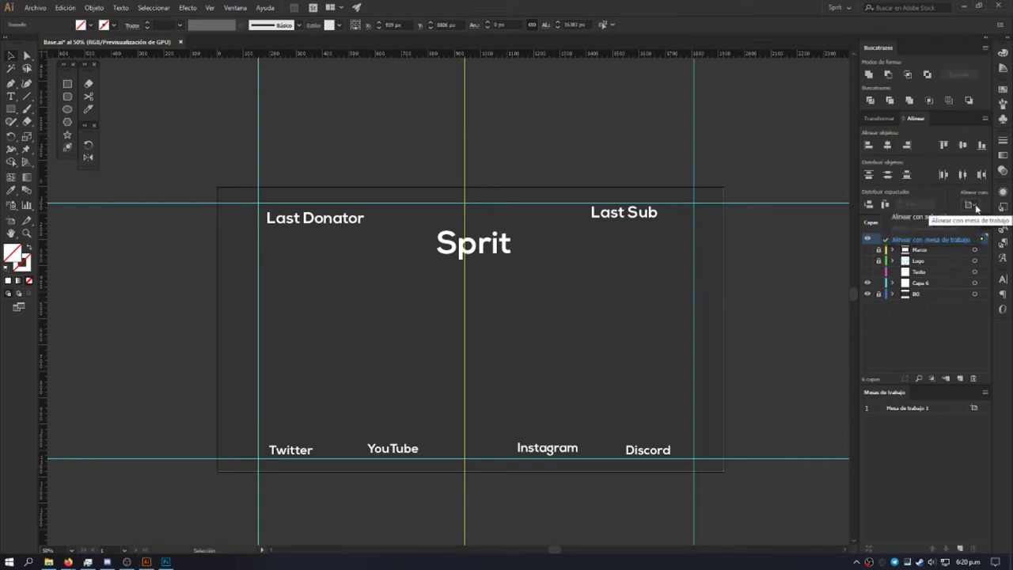
click(974, 205)
click(742, 154)
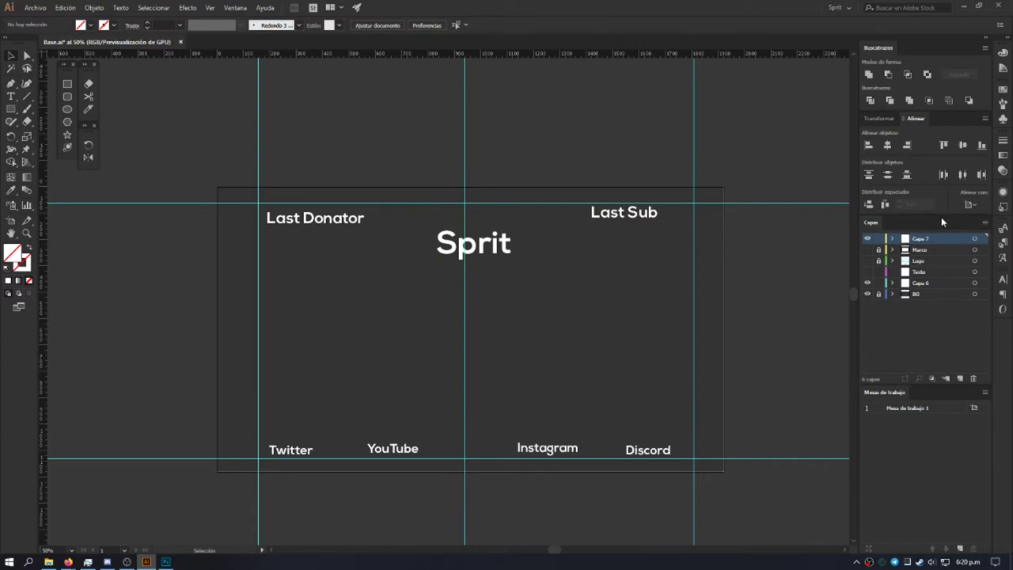
click(976, 206)
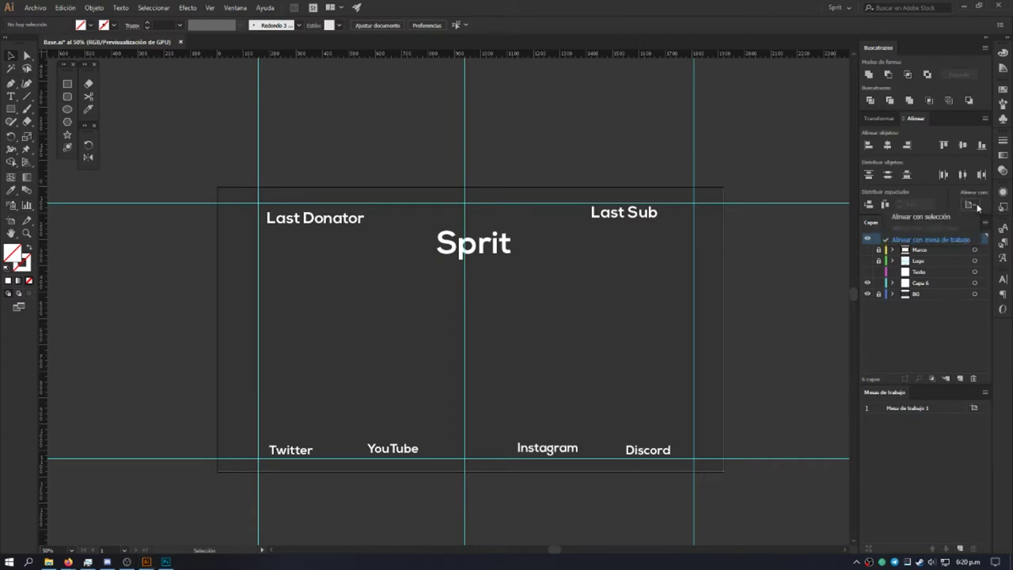
click(923, 240)
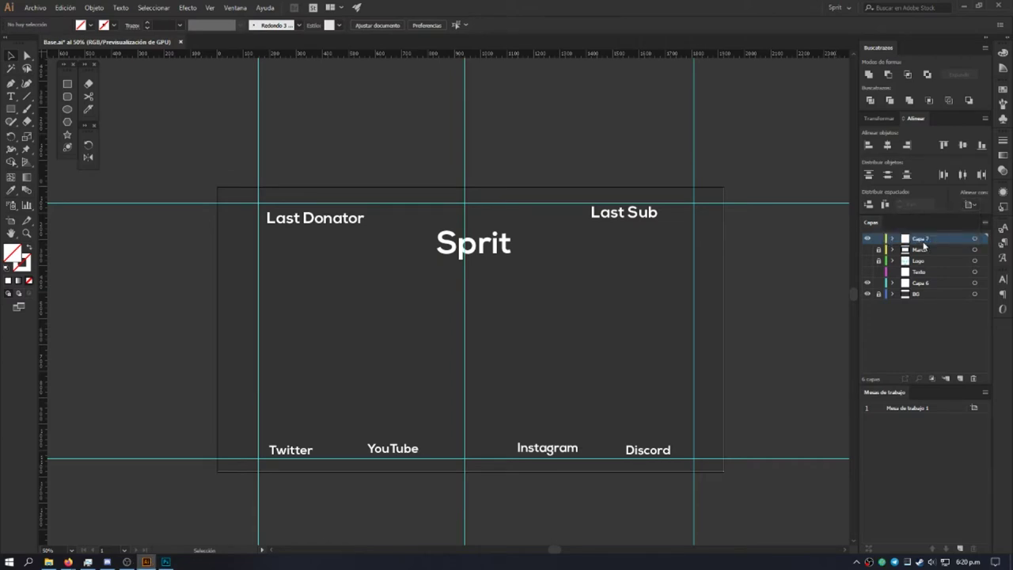
click(970, 205)
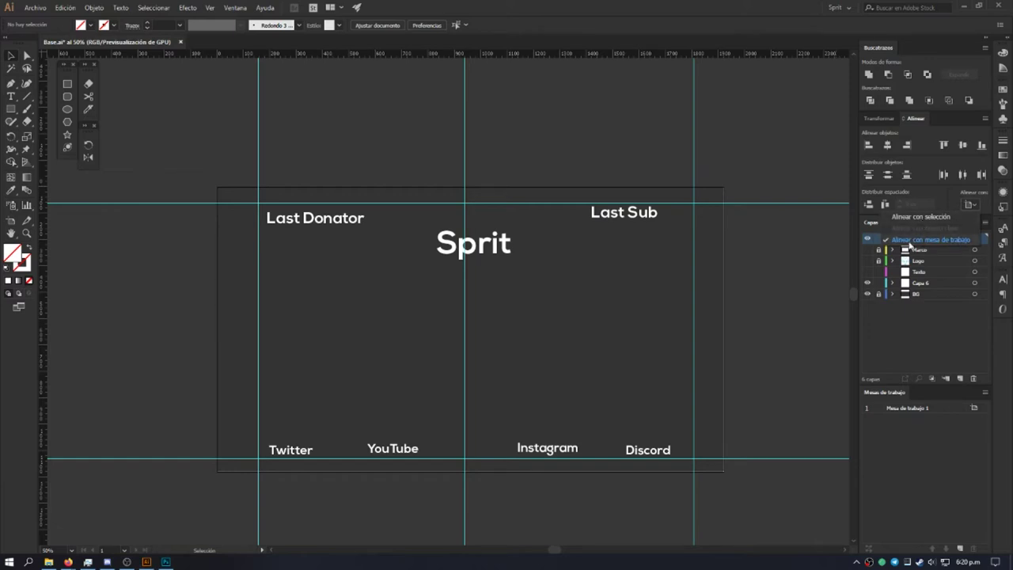
click(911, 240)
key(ctrl+l)
Step: Horizontally centre the vertical middle guide on the artboard at X 960 px
drag(421, 117, 422, 118)
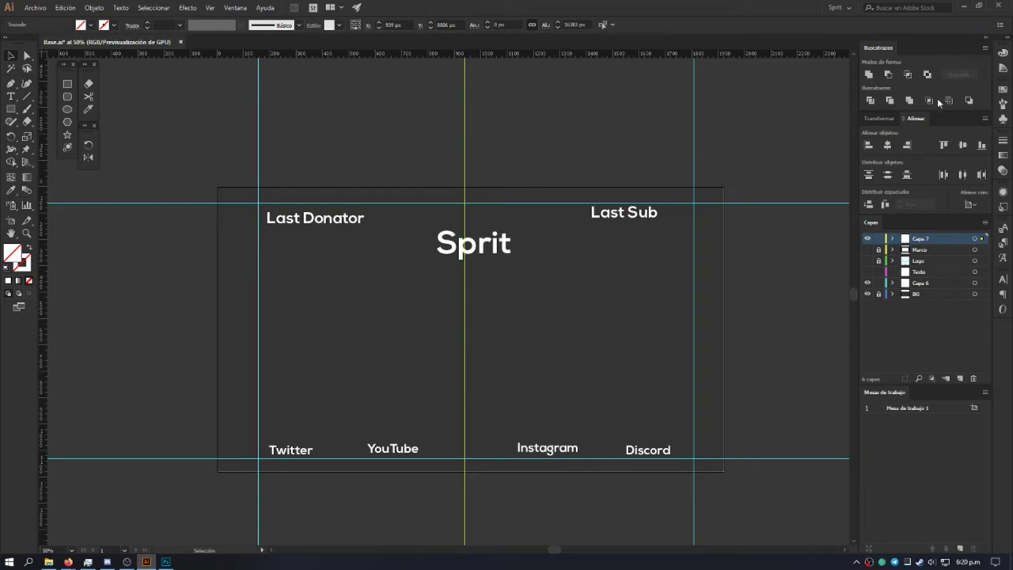
click(889, 146)
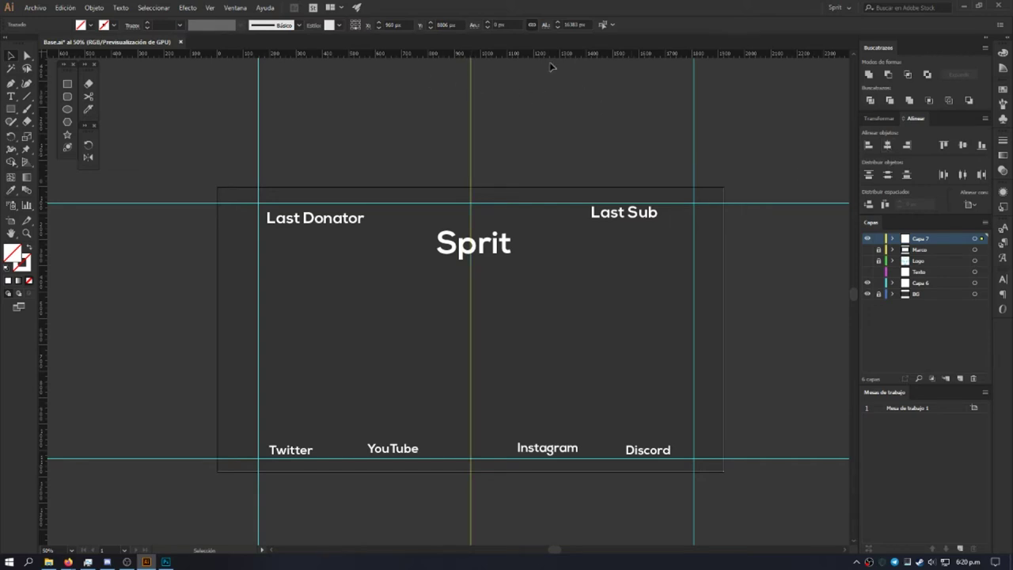
click(554, 125)
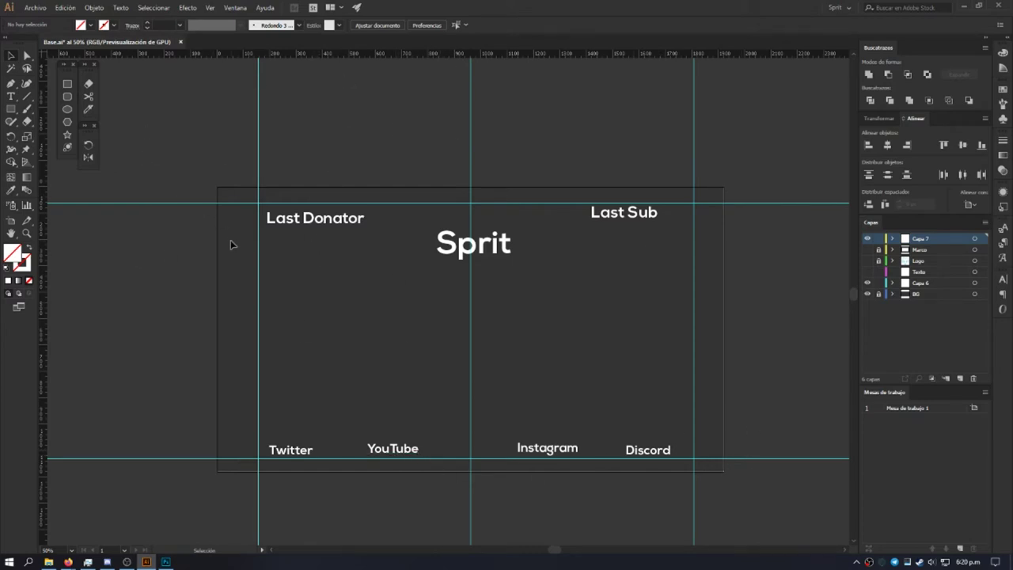
click(411, 203)
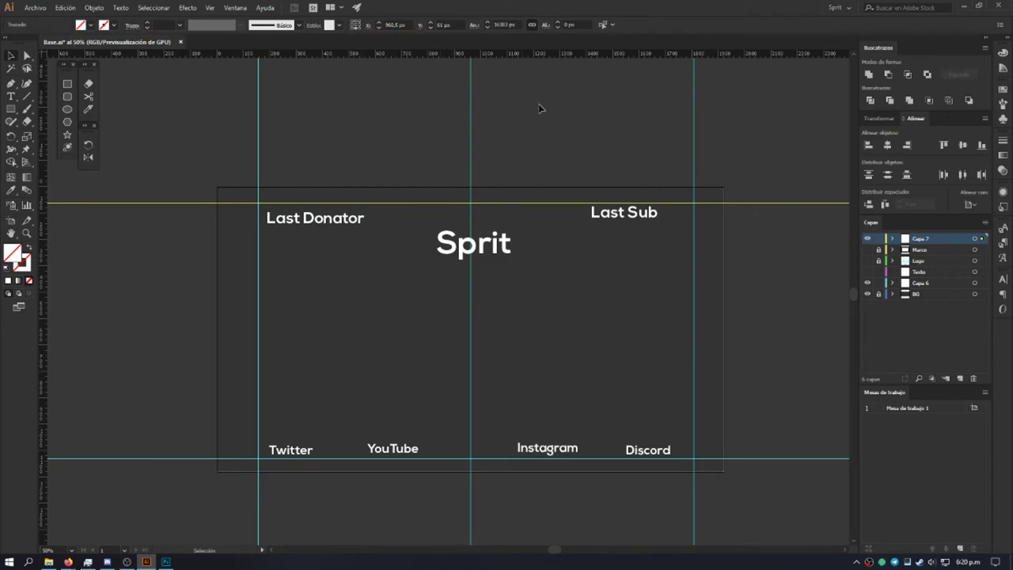
Step: Raise the top horizontal guide and set its Y position to 44 px
drag(489, 203, 491, 198)
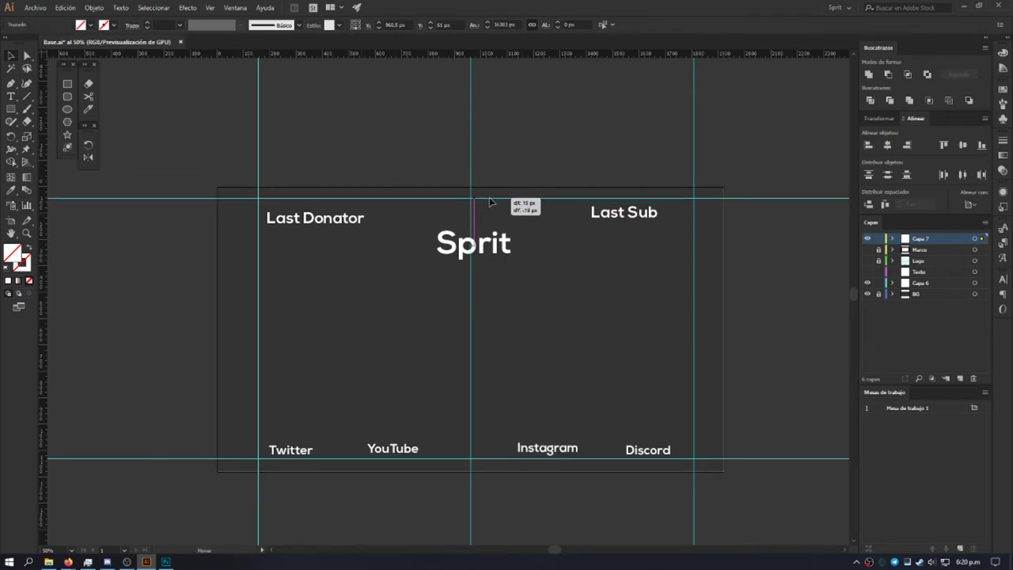
click(49, 199)
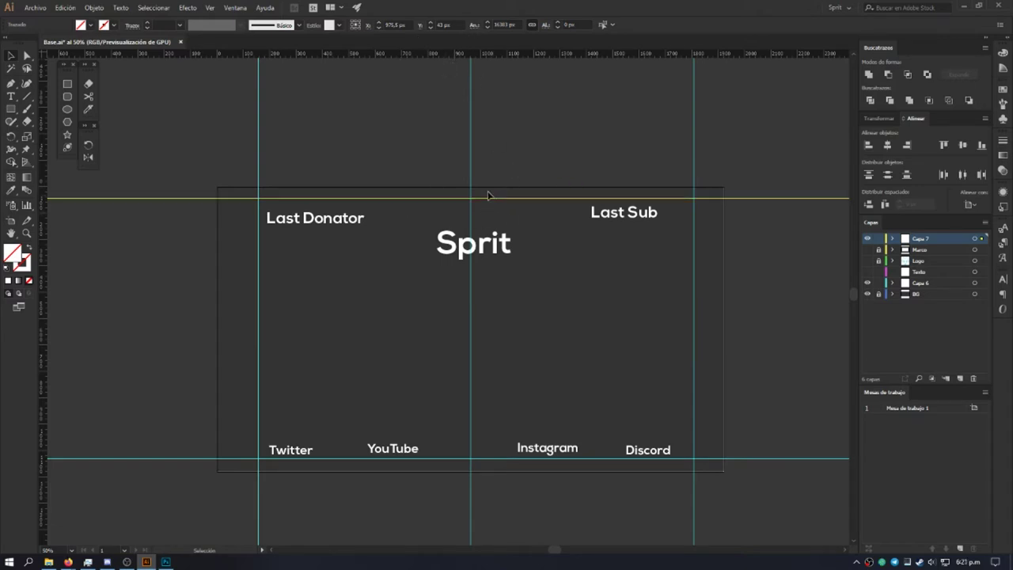
click(193, 192)
click(586, 198)
click(432, 25)
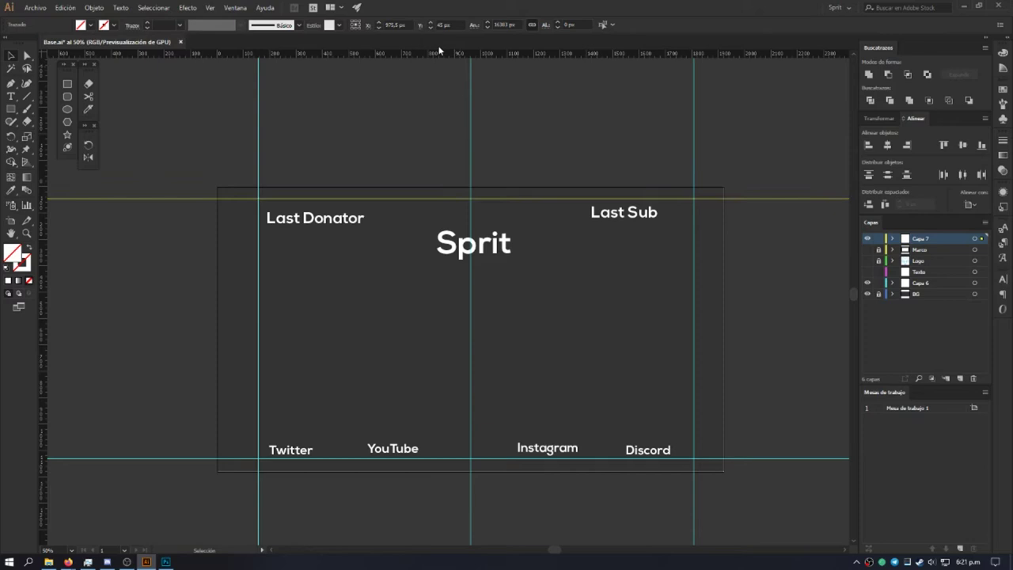
click(569, 144)
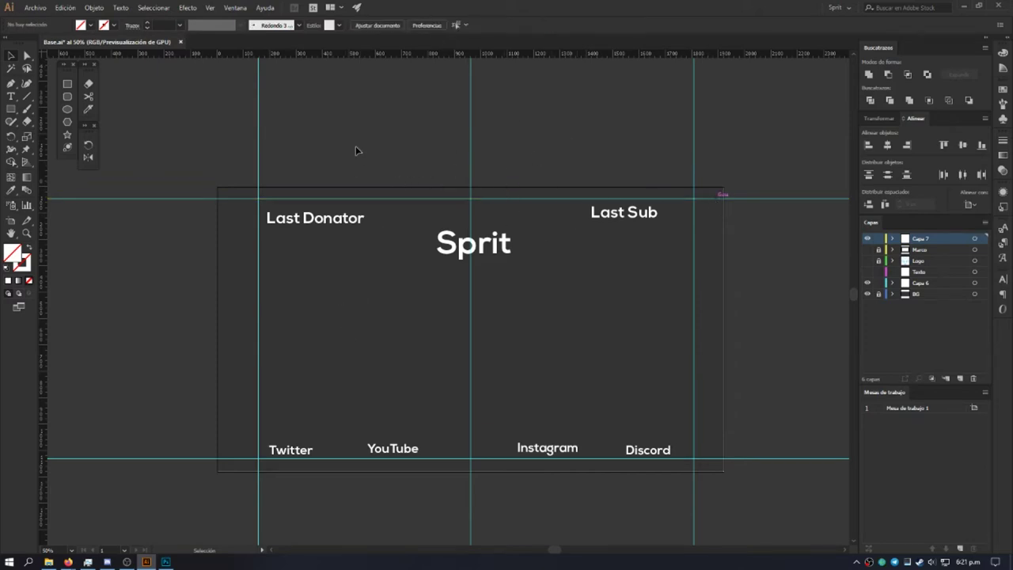
Step: Set the bottom horizontal guide's Y position to 1035 px (1080-45)
mouse_move(448, 460)
mouse_down()
mouse_move(449, 438)
mouse_move(453, 466)
mouse_up()
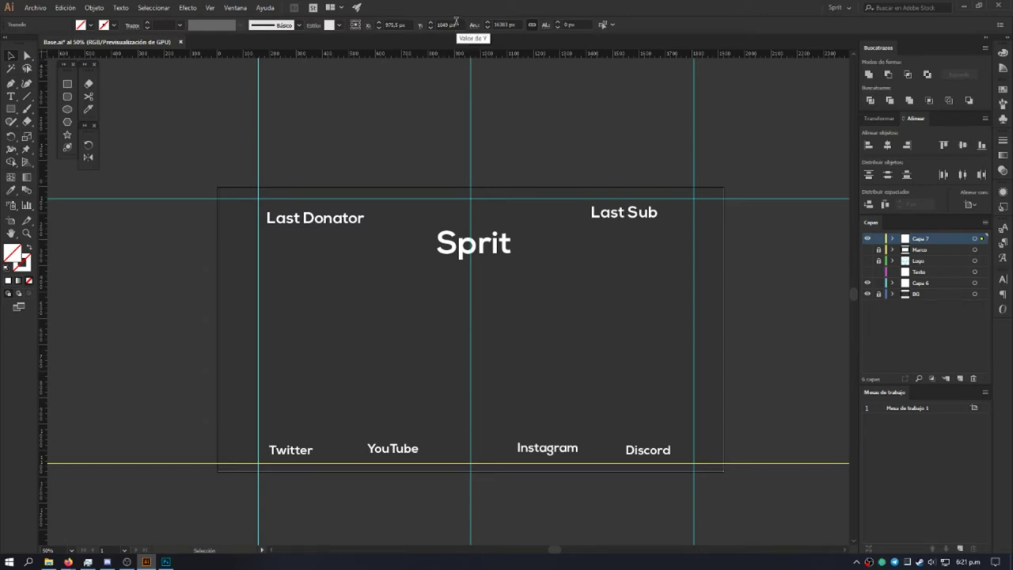
mouse_move(440, 464)
mouse_down()
mouse_move(436, 486)
mouse_move(445, 474)
mouse_up()
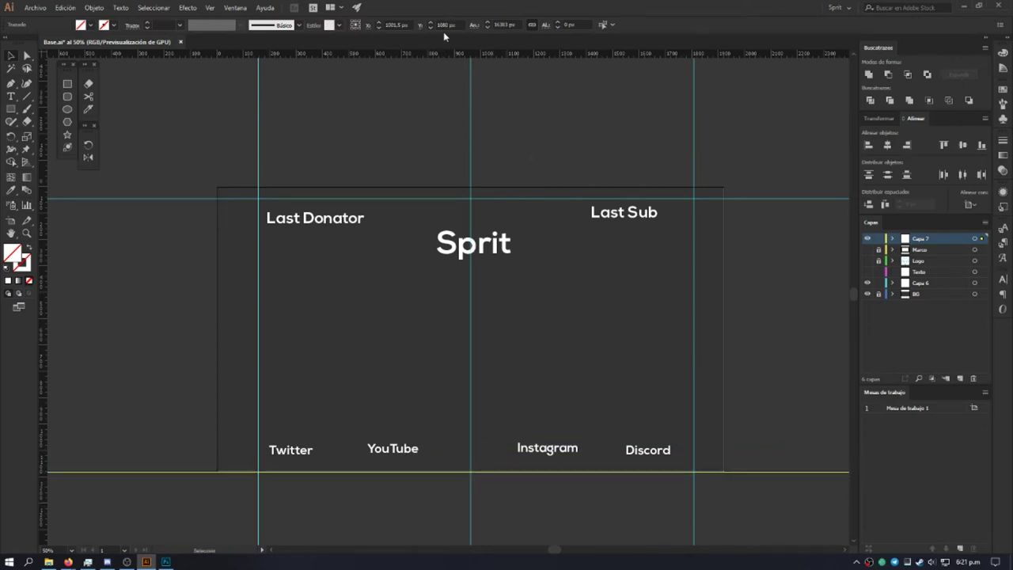
click(449, 25)
text(1035)
key(Return)
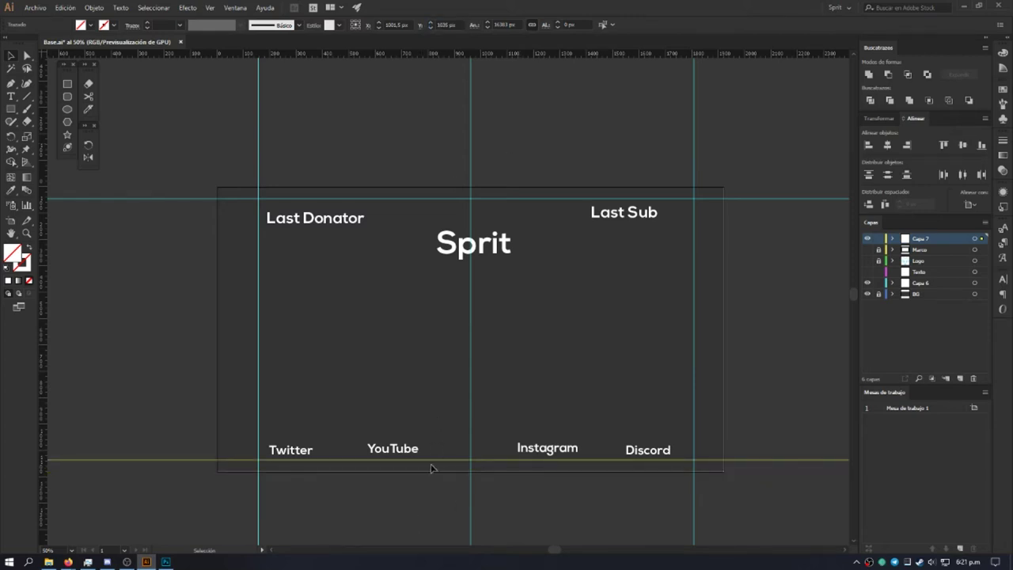
click(422, 94)
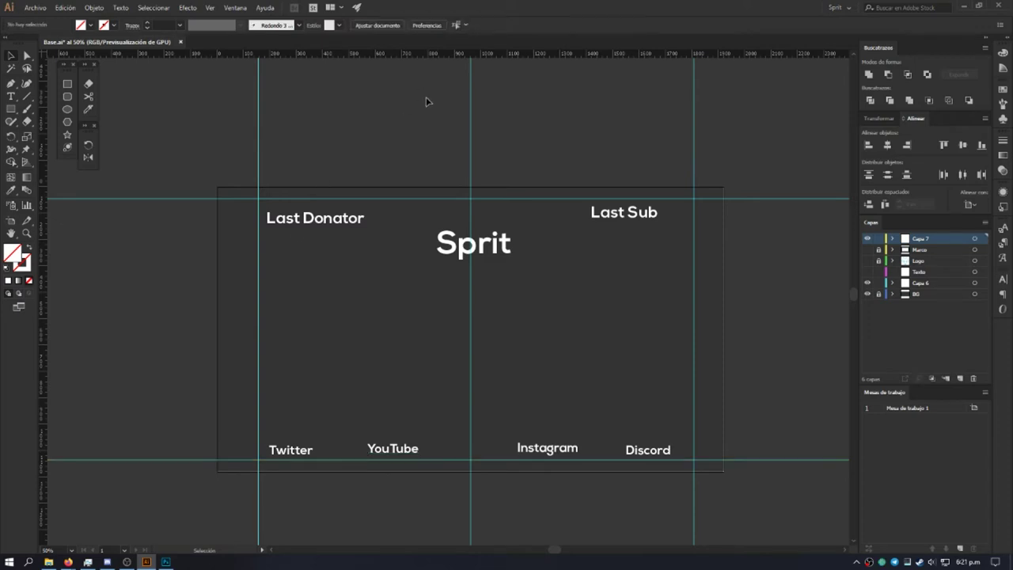
Step: Place the left guide at X 151 px and right guide at X 1770 px, then lock Marco
click(257, 72)
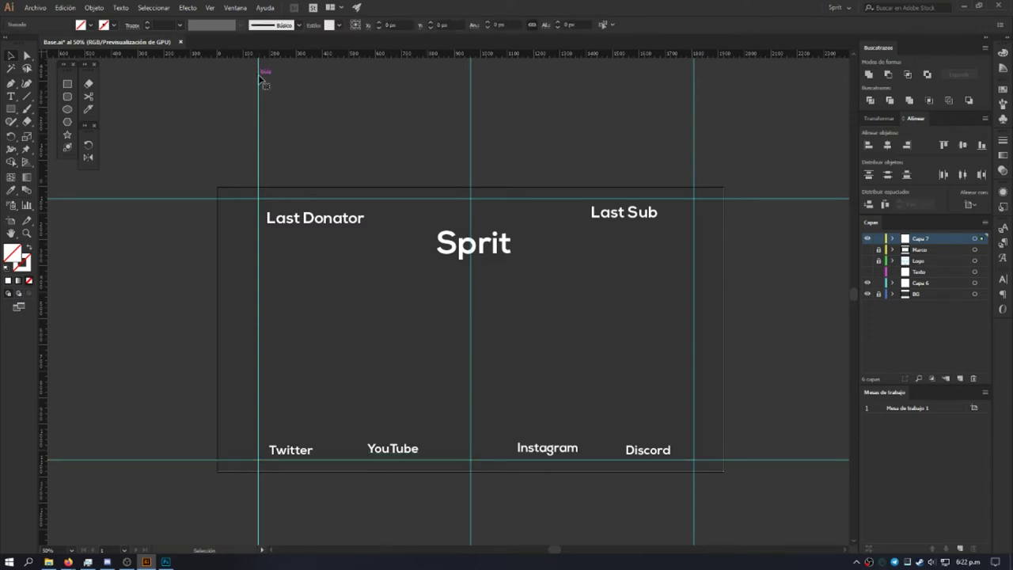
click(379, 26)
click(378, 27)
click(305, 117)
click(696, 158)
drag(696, 156, 725, 190)
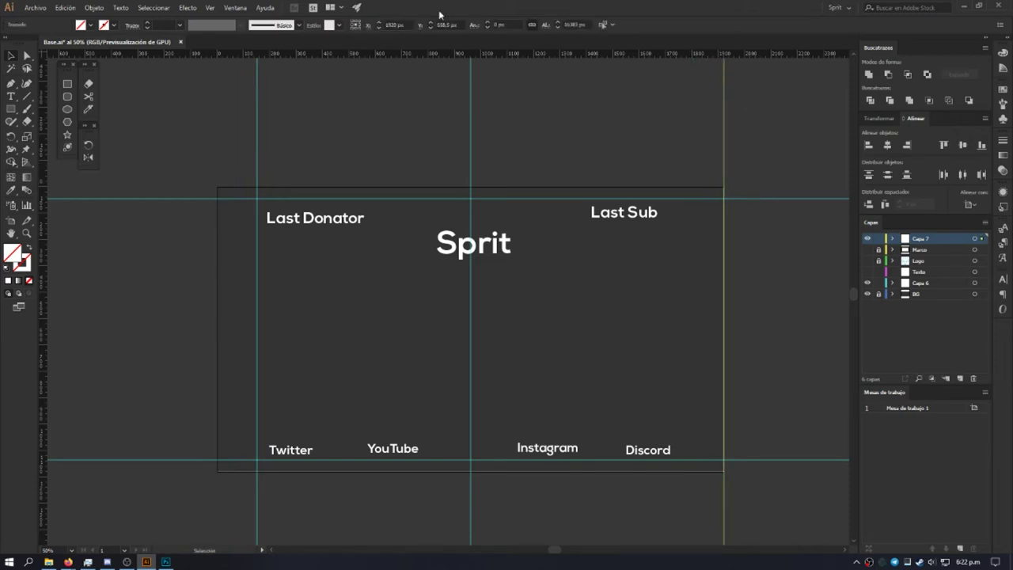
click(396, 23)
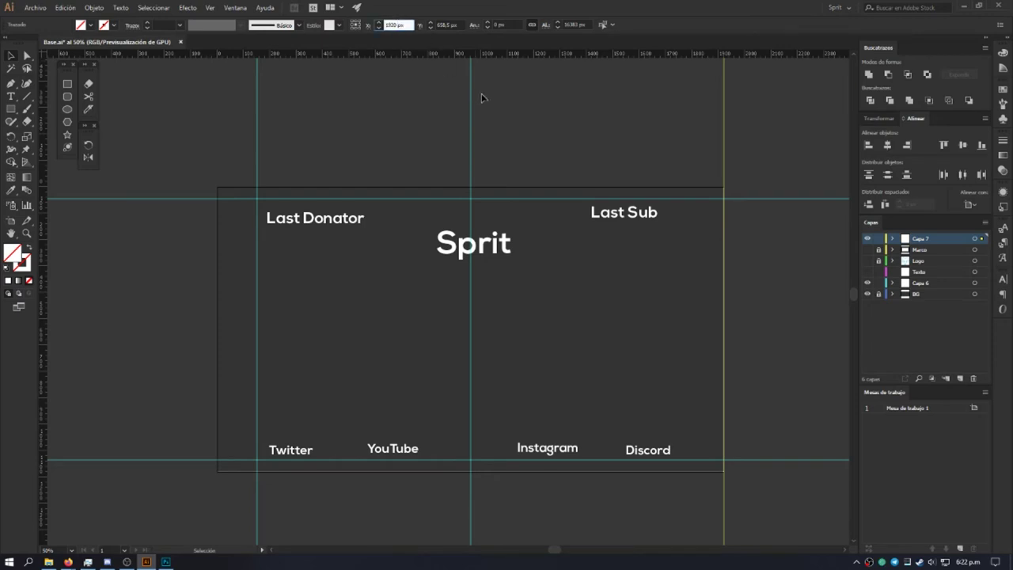
text(-150)
key(Return)
click(558, 151)
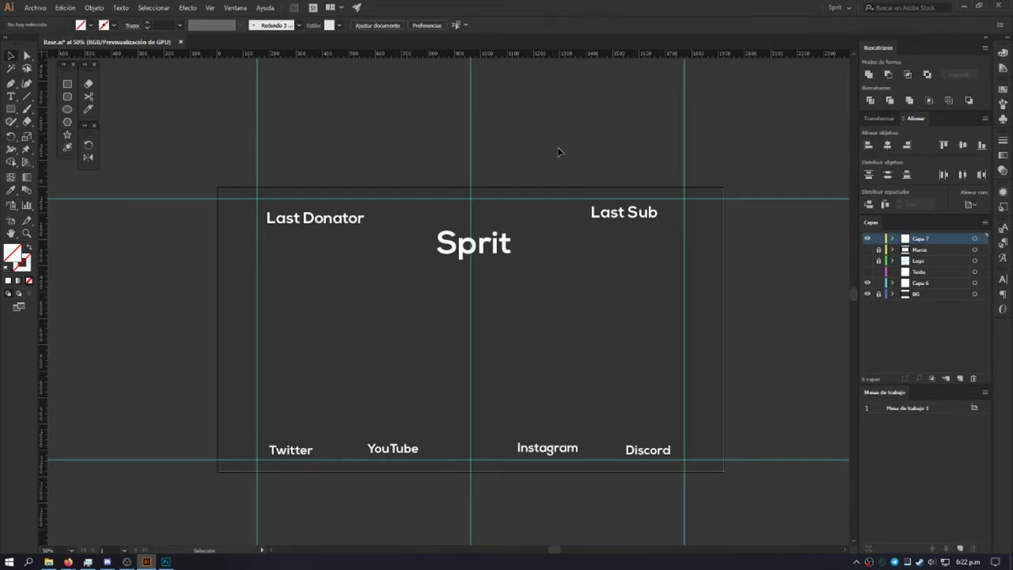
click(878, 249)
mouse_move(494, 247)
mouse_down()
mouse_move(466, 315)
mouse_move(508, 340)
mouse_up()
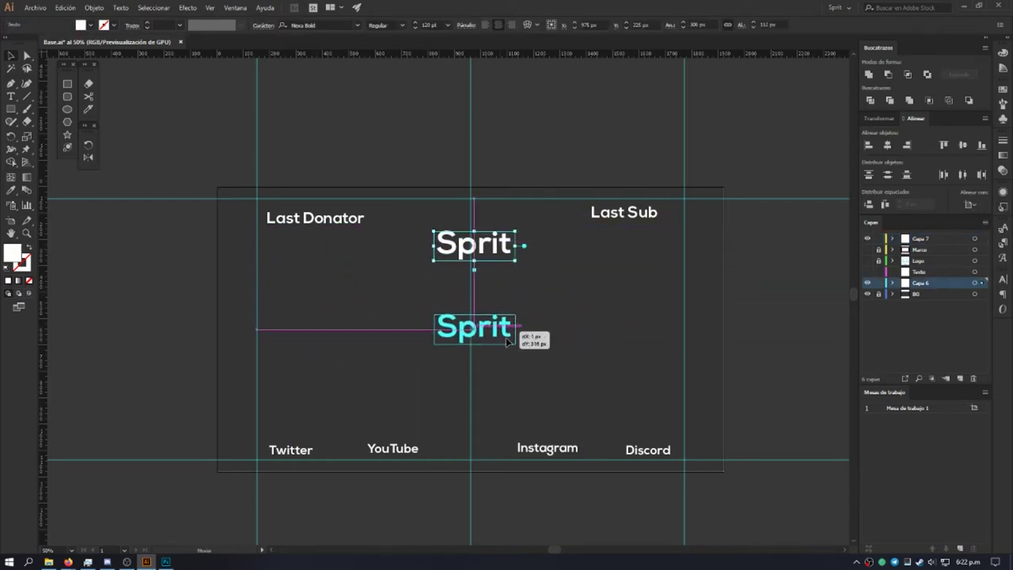
Step: Centre the Sprit title horizontally on the vertical centre guide
mouse_move(508, 341)
mouse_down()
mouse_move(623, 364)
mouse_move(491, 341)
mouse_move(475, 305)
mouse_move(502, 225)
mouse_move(522, 254)
mouse_move(513, 323)
mouse_move(475, 313)
mouse_move(553, 248)
mouse_move(491, 384)
mouse_move(554, 340)
mouse_move(571, 342)
mouse_up()
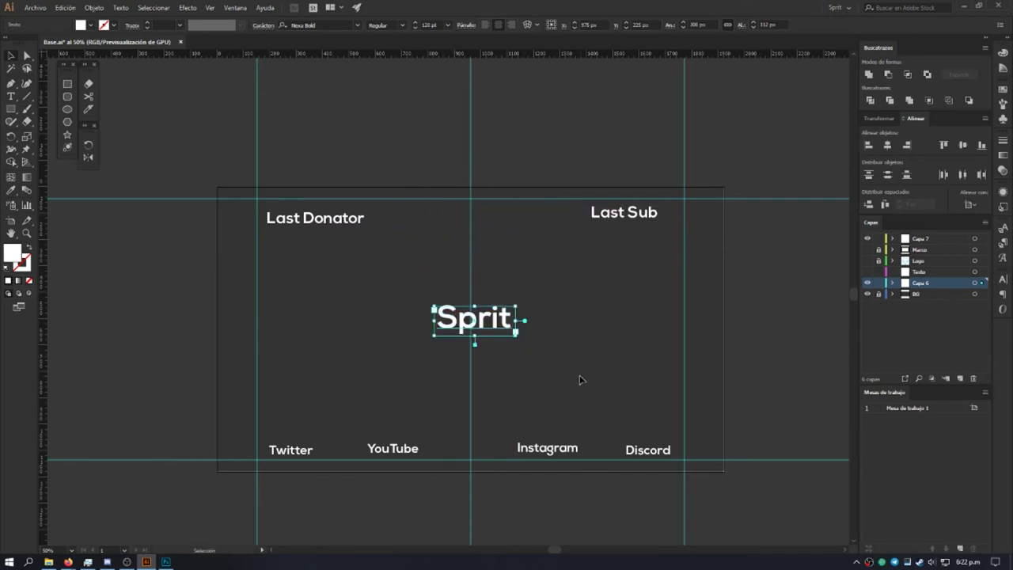
click(558, 329)
key(ctrl+z)
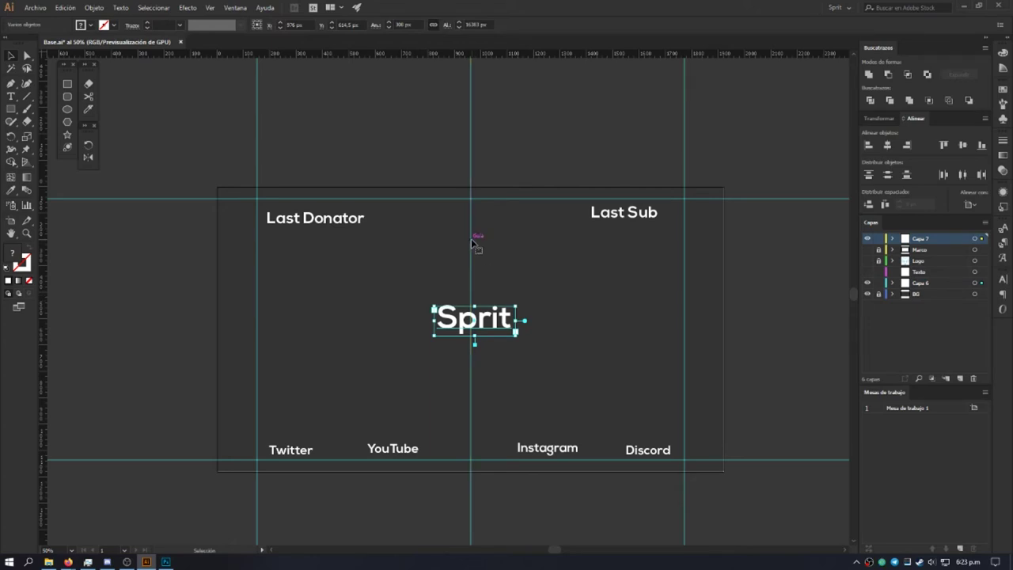
shift+click(471, 239)
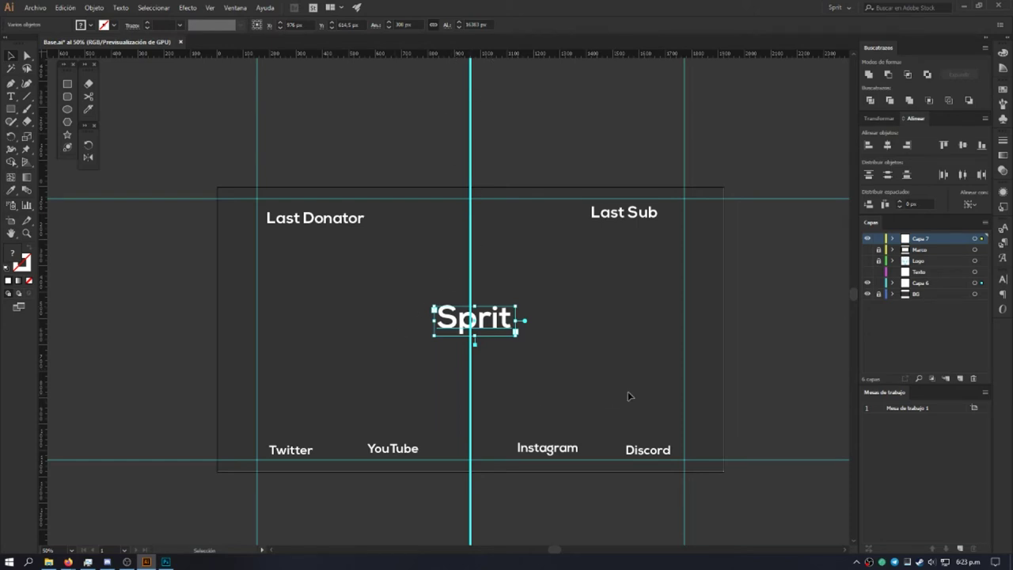
click(888, 147)
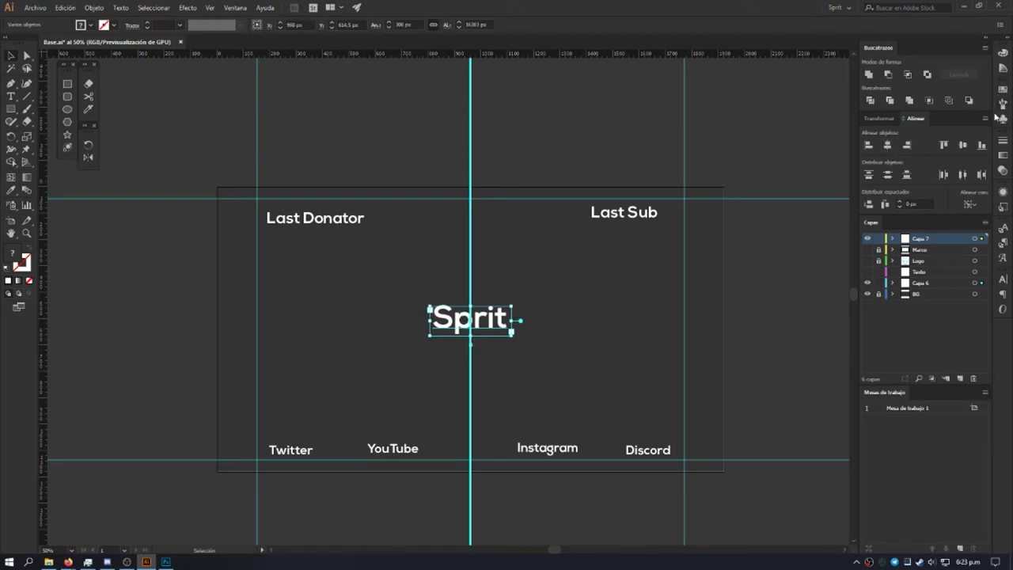
Step: Align Sprit's top to the top guide, using the guide as key object
click(592, 344)
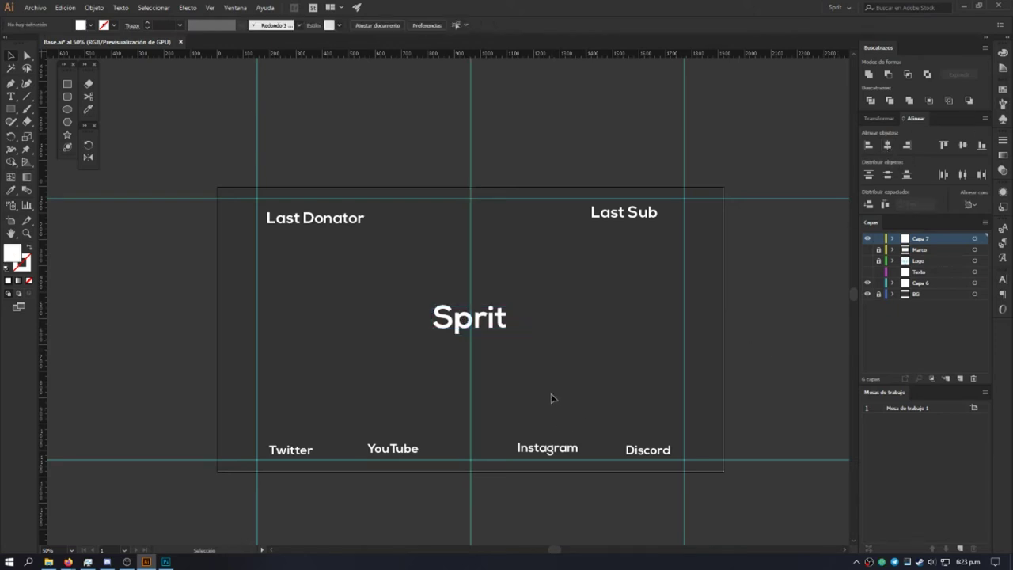
drag(420, 260, 563, 331)
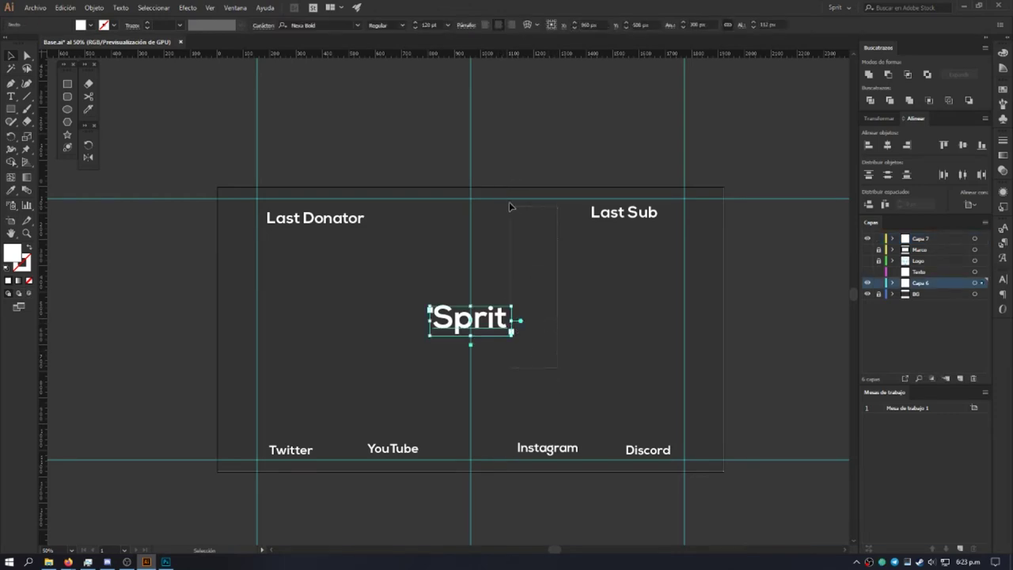
shift+drag(558, 372, 498, 166)
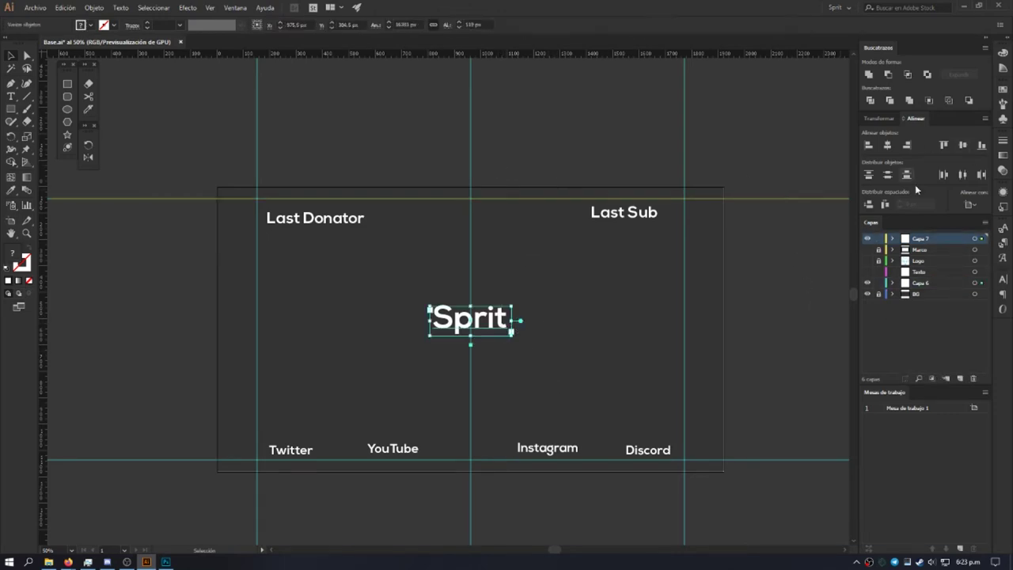
shift+click(528, 199)
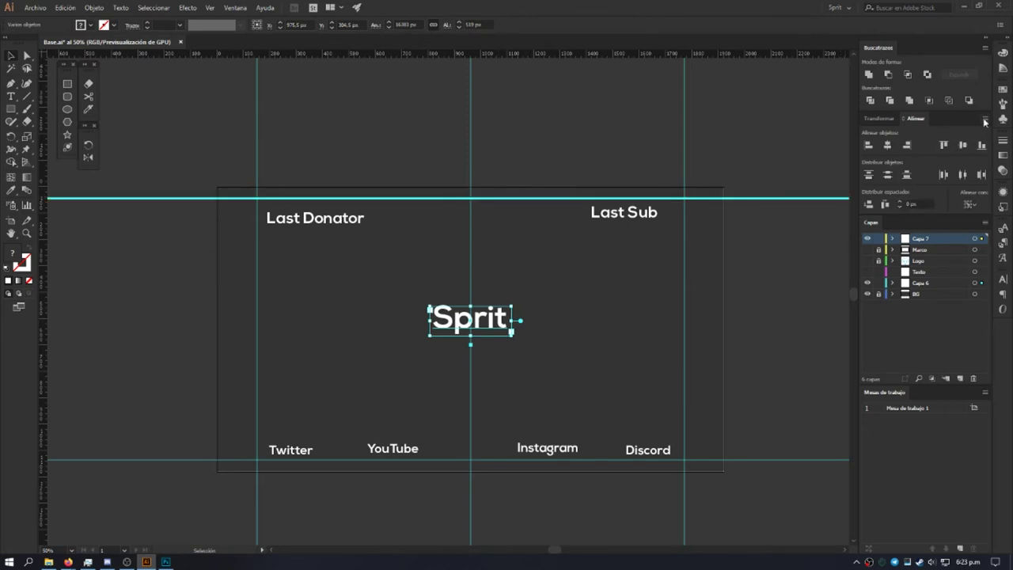
click(944, 145)
click(548, 312)
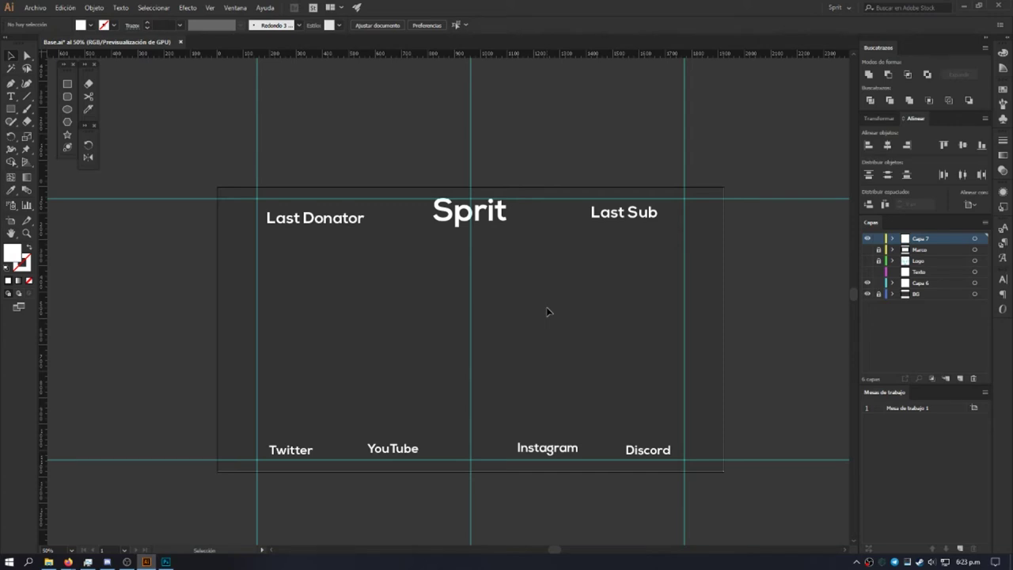
right_click(749, 100)
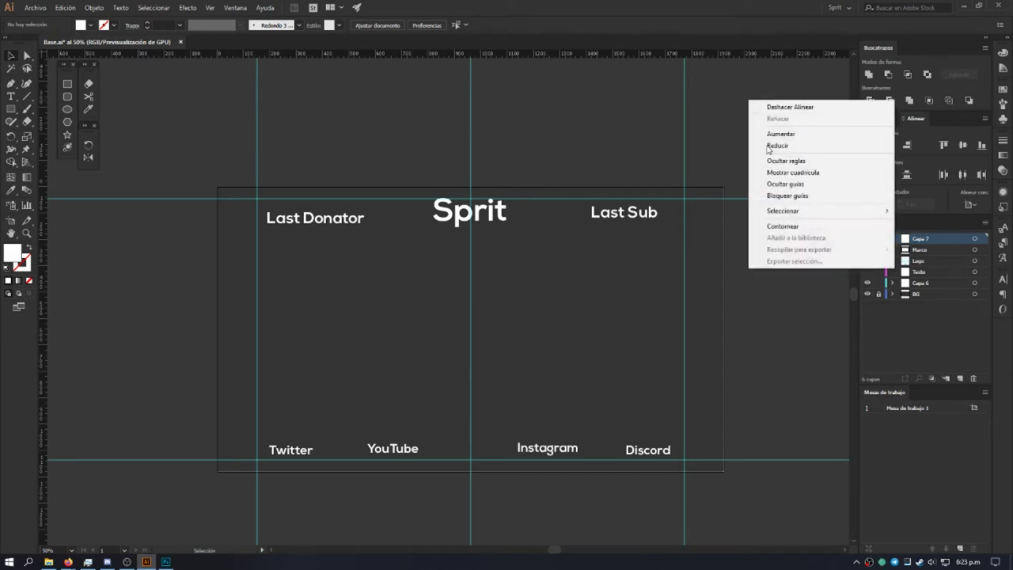
Step: Lock the guides with Bloquear guías, verify via the canvas menu, and lock Capa 7
click(785, 196)
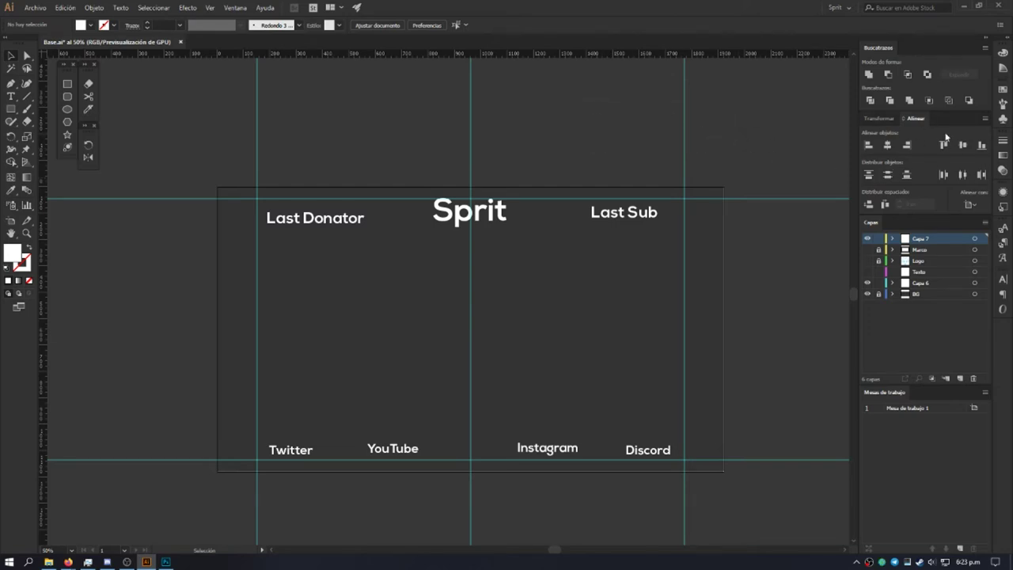
right_click(727, 124)
click(726, 99)
right_click(727, 104)
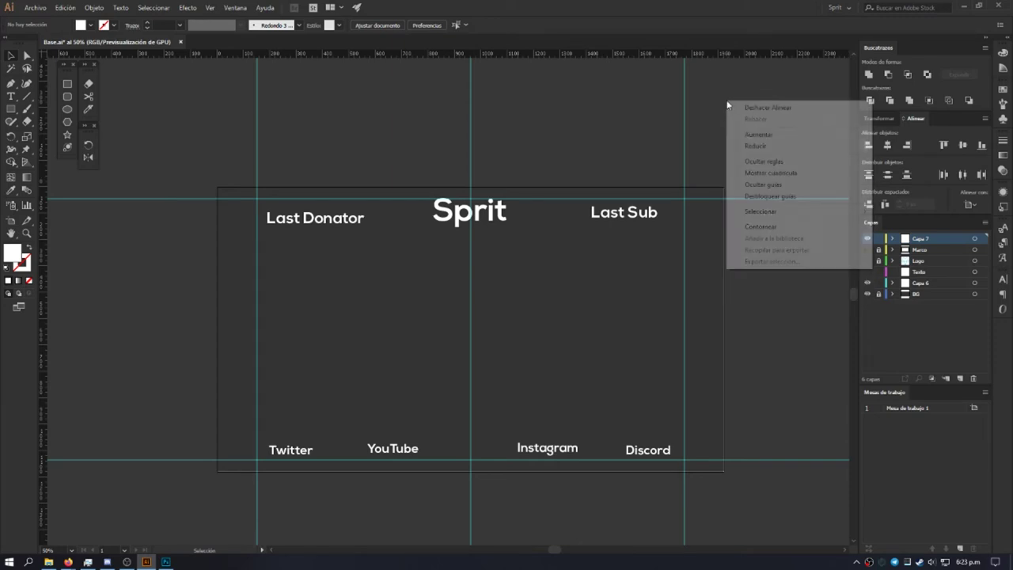
click(719, 154)
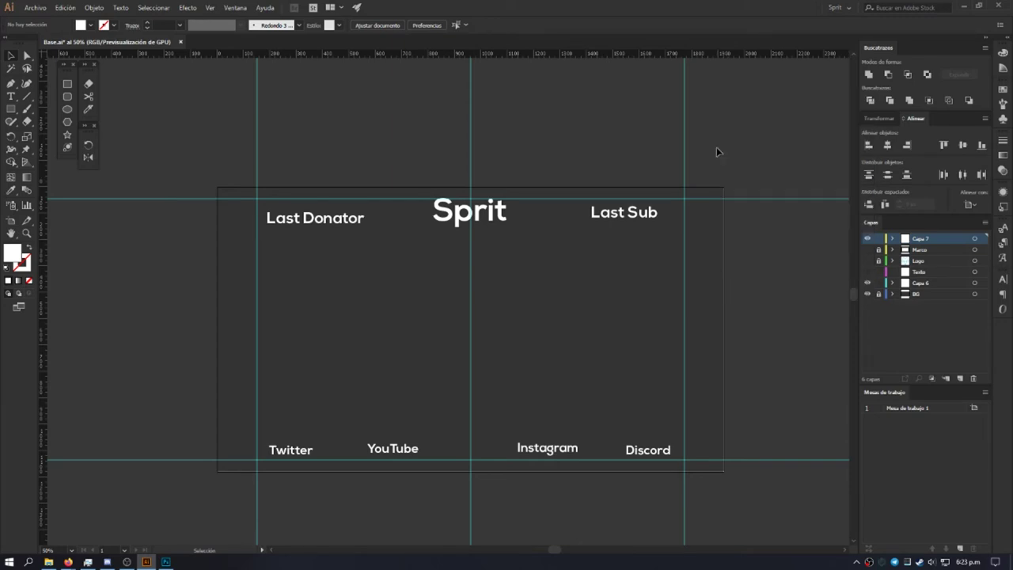
right_click(752, 121)
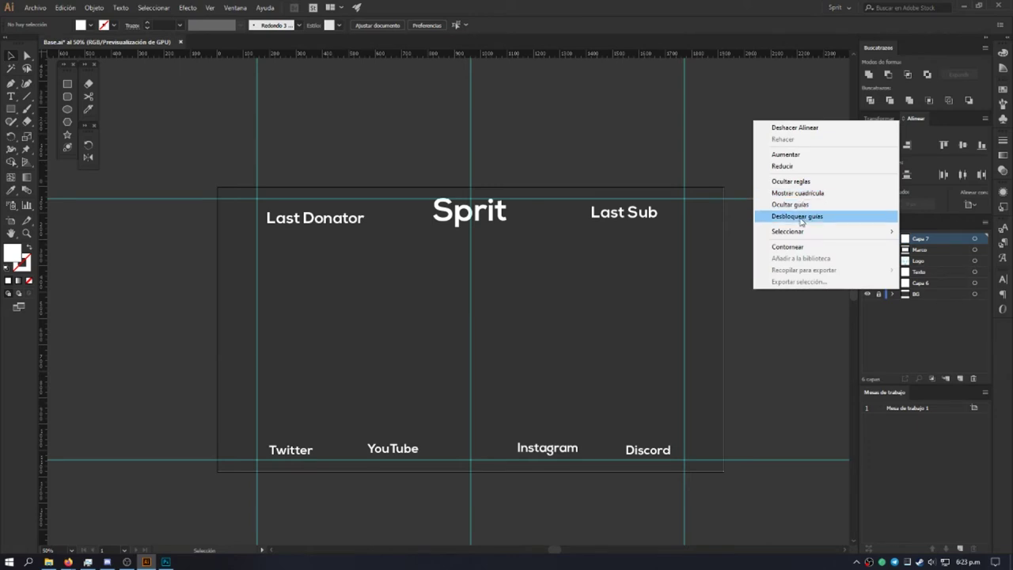
click(735, 286)
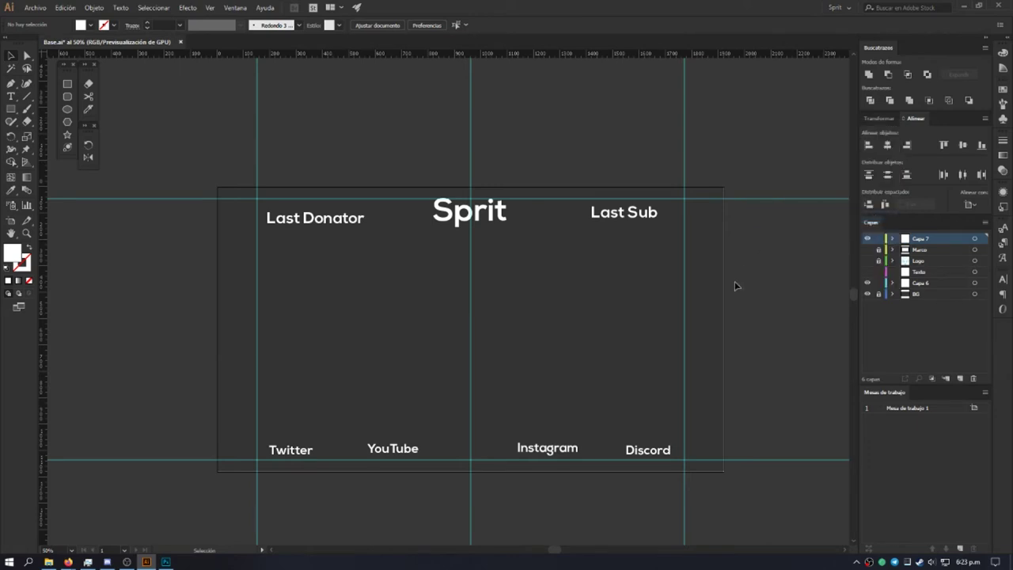
click(878, 239)
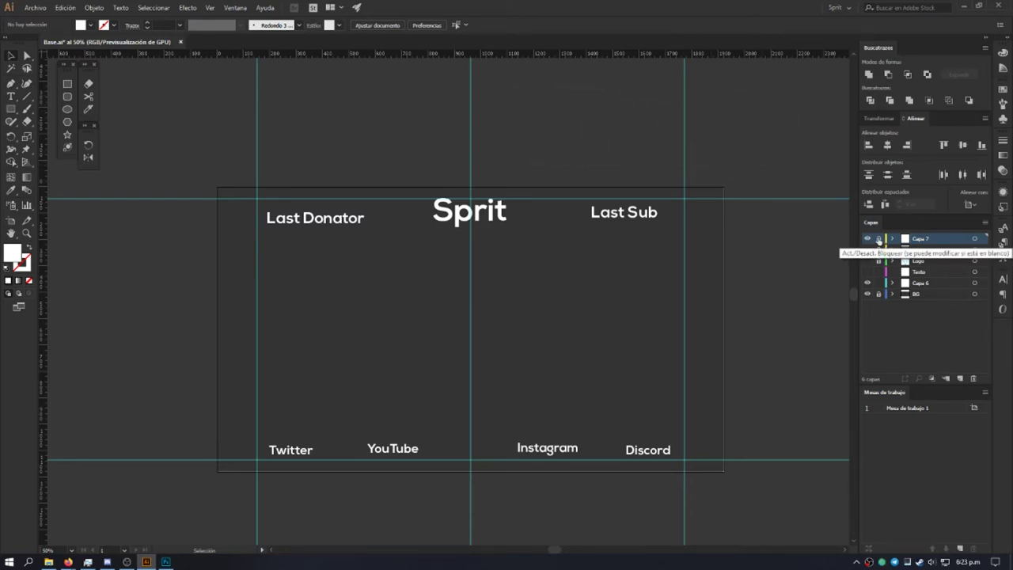
Step: Unlock Capa 7 and drag the Last Sub label into a new position
click(879, 239)
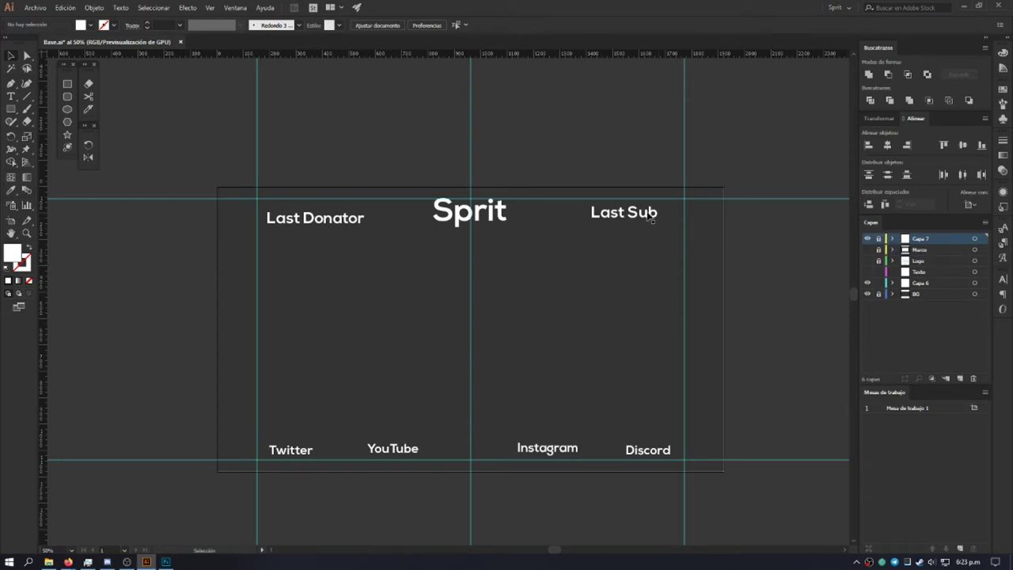
mouse_move(615, 216)
mouse_down()
mouse_move(655, 218)
mouse_move(655, 206)
mouse_up()
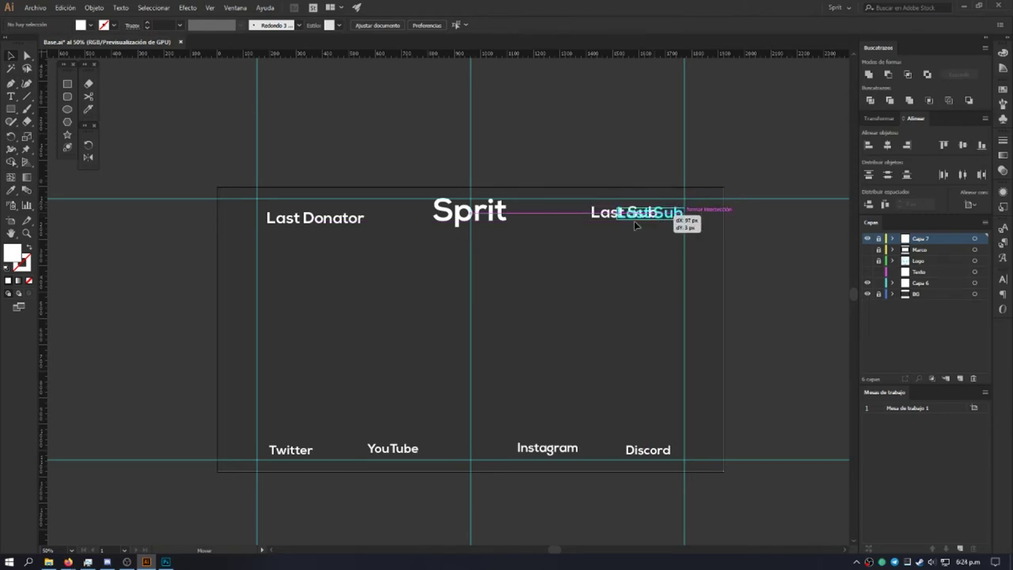
mouse_move(654, 207)
mouse_down()
mouse_move(670, 212)
mouse_move(635, 210)
mouse_move(677, 208)
mouse_move(602, 268)
mouse_up()
click(781, 271)
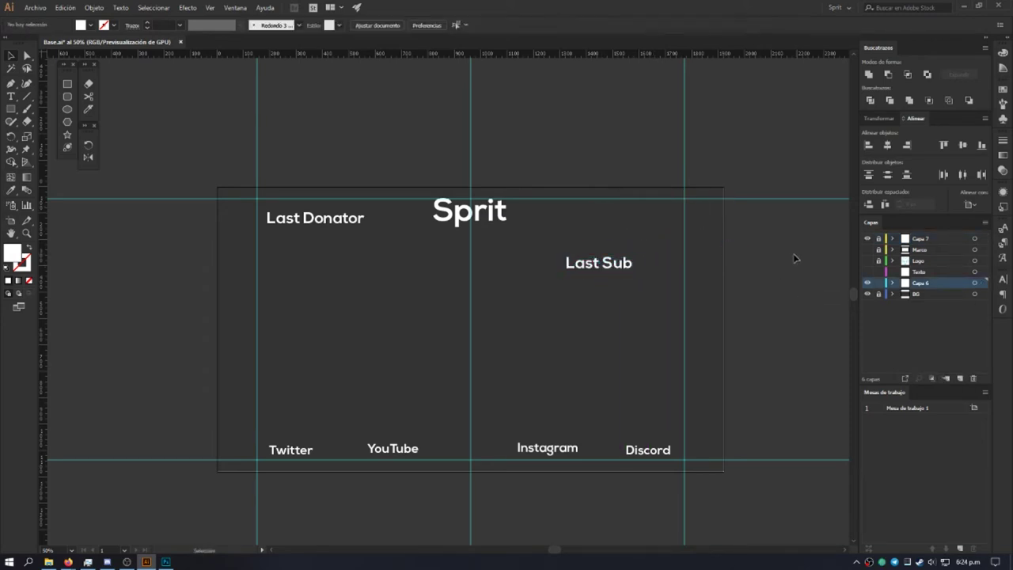
Step: Right-align Last Sub to the right guide, using the guide as key object
drag(537, 243, 687, 261)
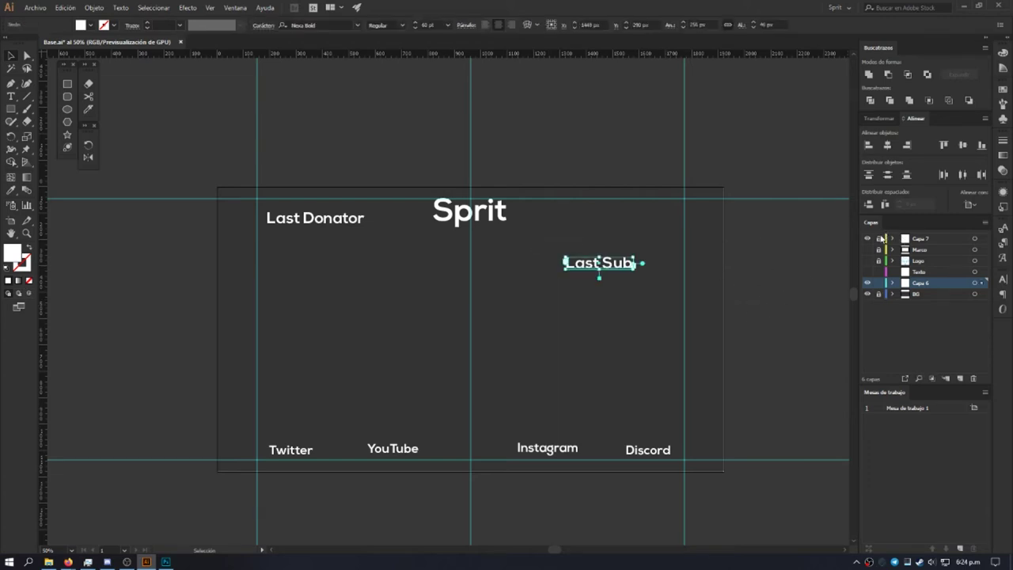
drag(756, 310, 530, 229)
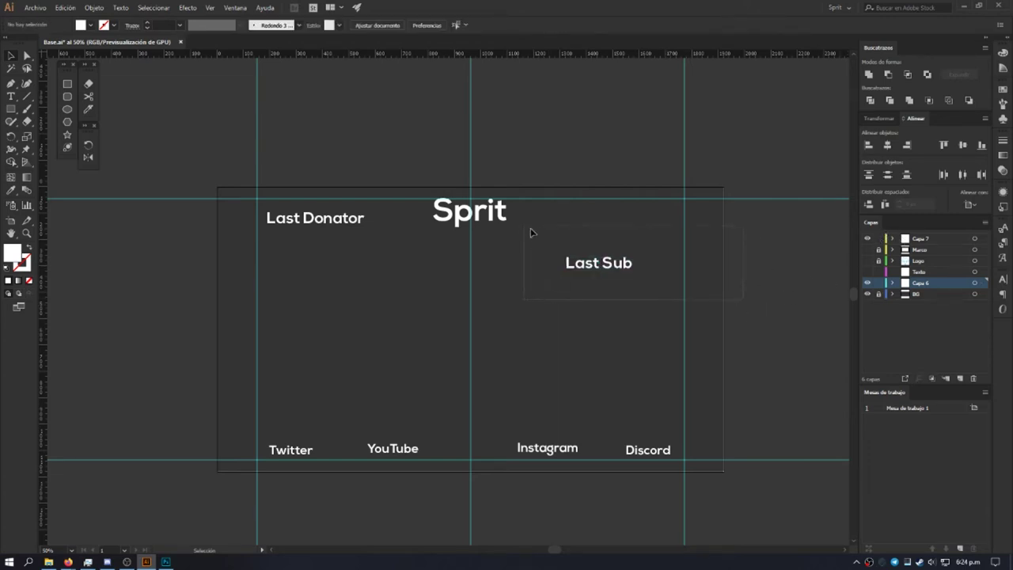
shift+click(685, 262)
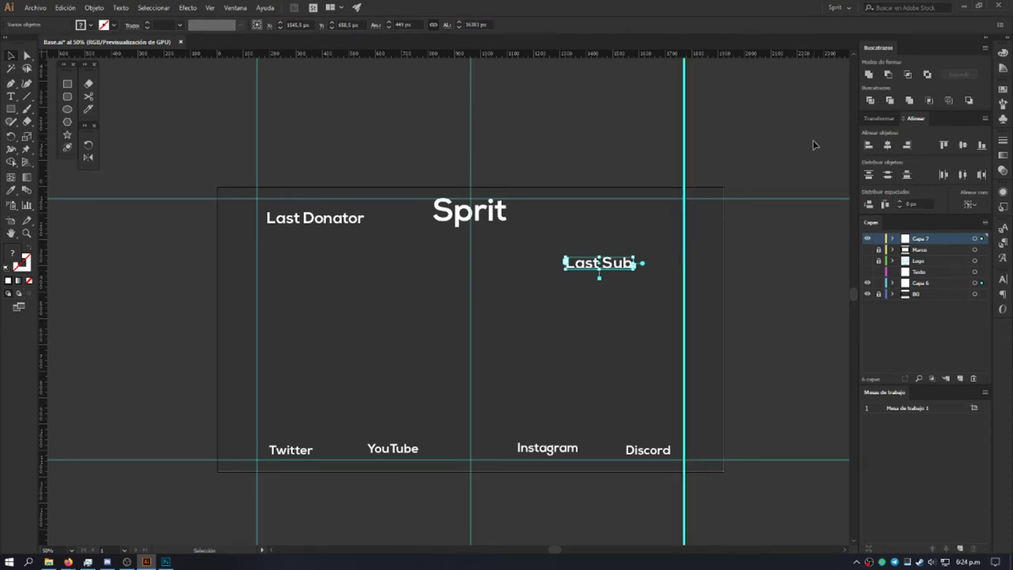
click(912, 145)
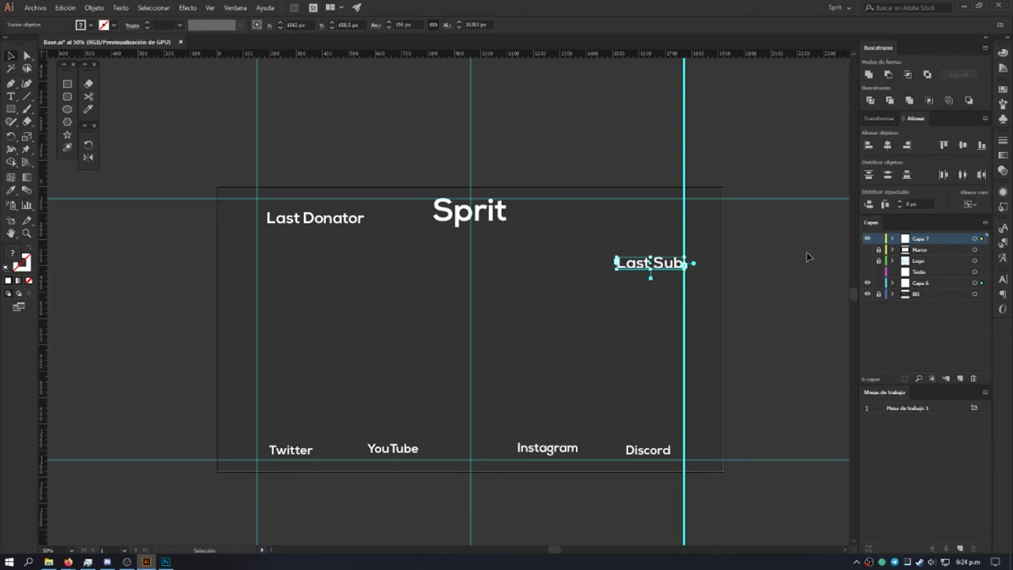
click(674, 303)
Step: Top-align Last Sub to the top guide, undoing an alignment to the wrong guide
click(649, 264)
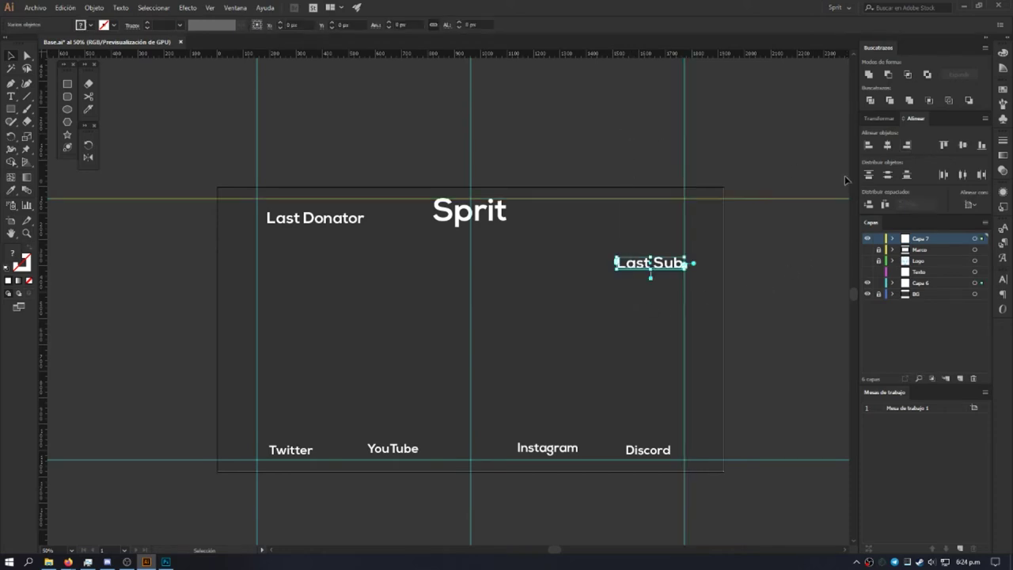
click(944, 145)
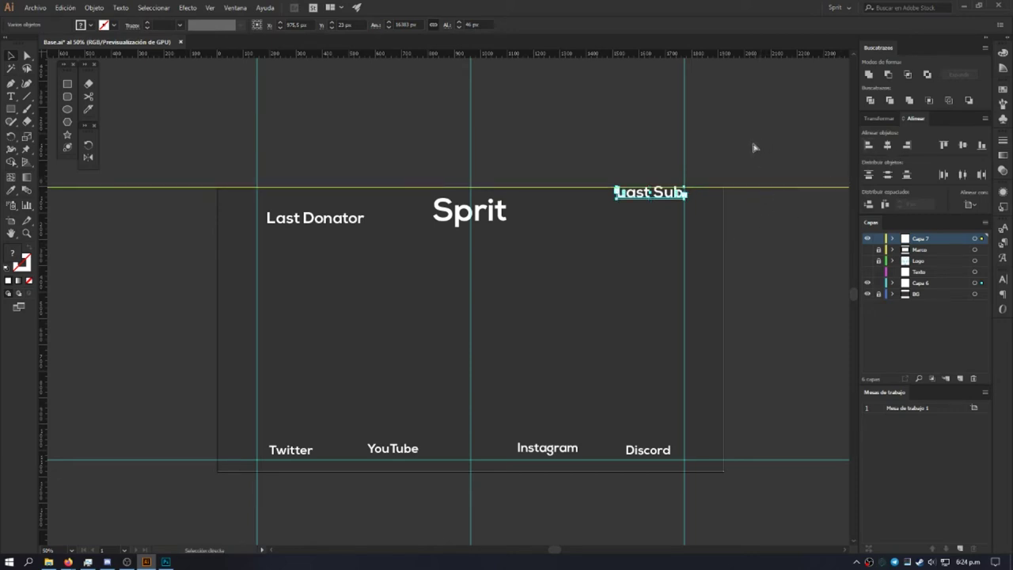
key(ctrl+z)
click(715, 200)
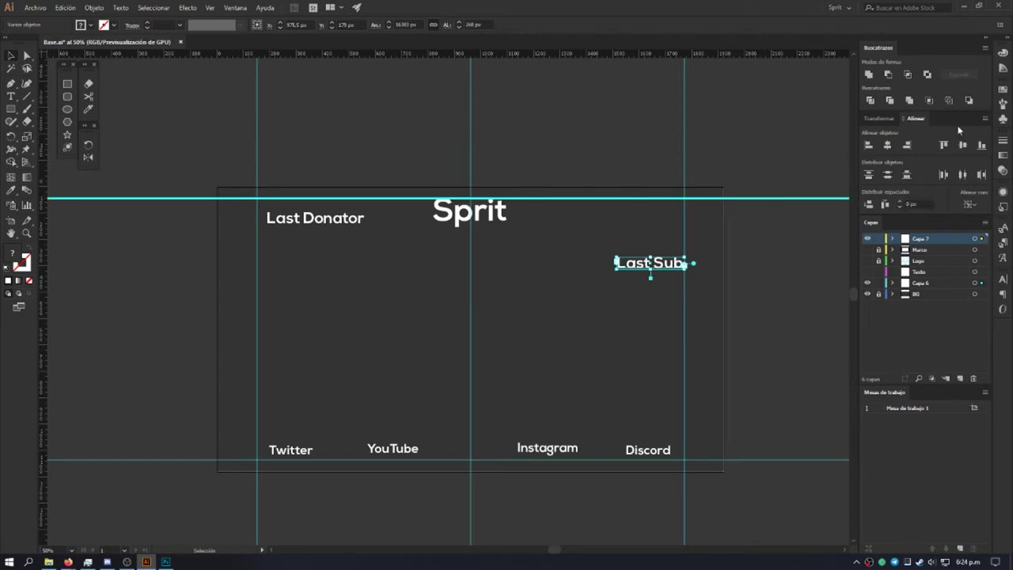
click(944, 146)
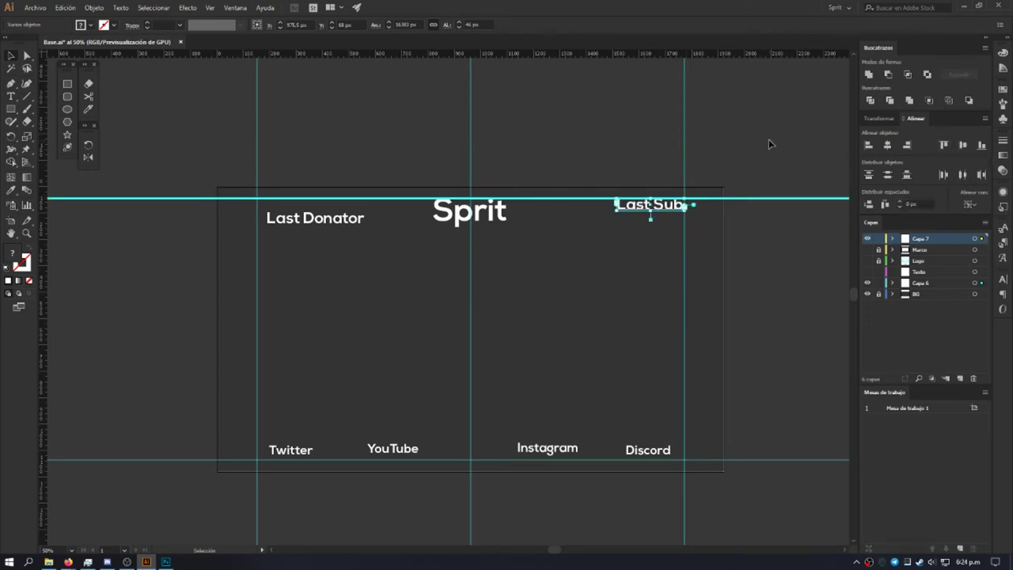
click(773, 188)
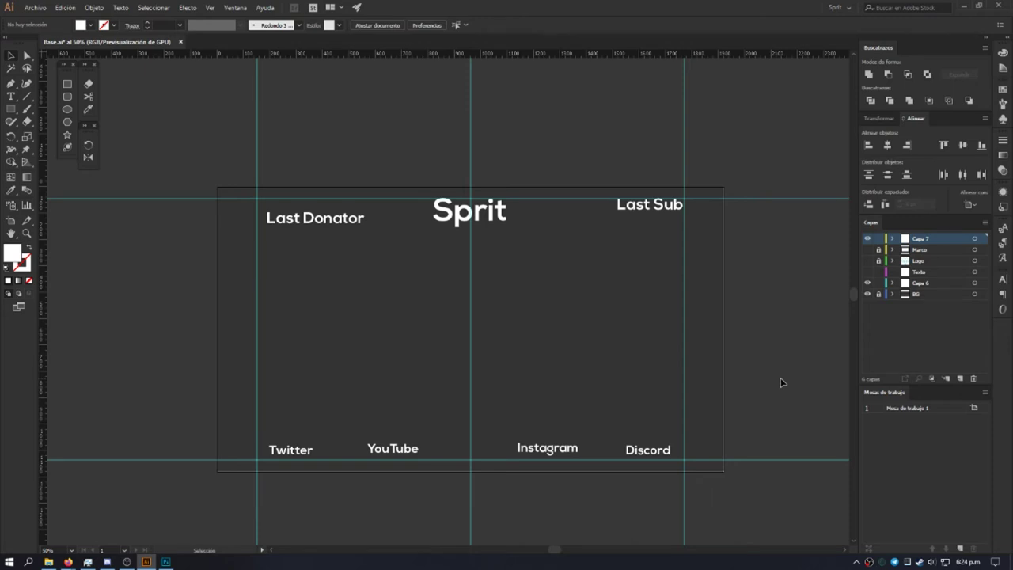
click(316, 218)
Step: Left-align Last Donator to the left guide, then top-align it to the top guide
drag(416, 327, 189, 210)
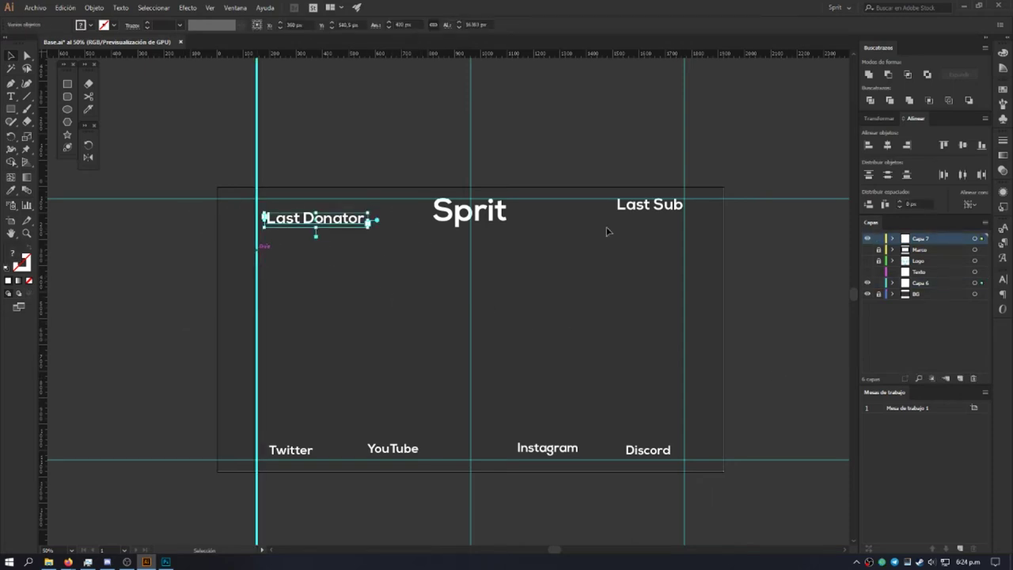
click(868, 145)
click(345, 321)
drag(330, 155, 309, 226)
click(366, 198)
click(945, 145)
click(342, 326)
Step: Reselect Last Donator and Last Sub to verify their guide-aligned positions
click(307, 207)
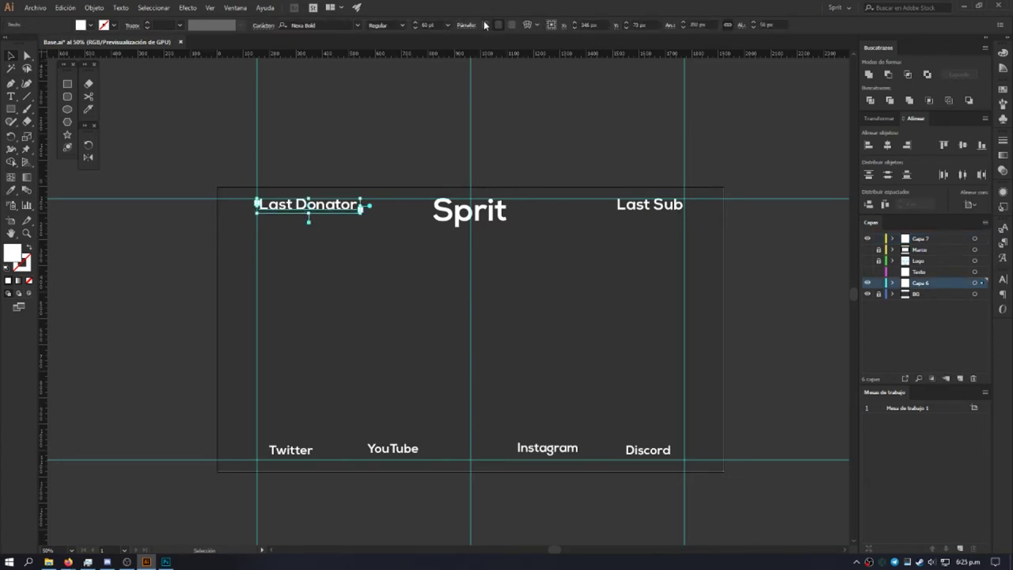
click(274, 225)
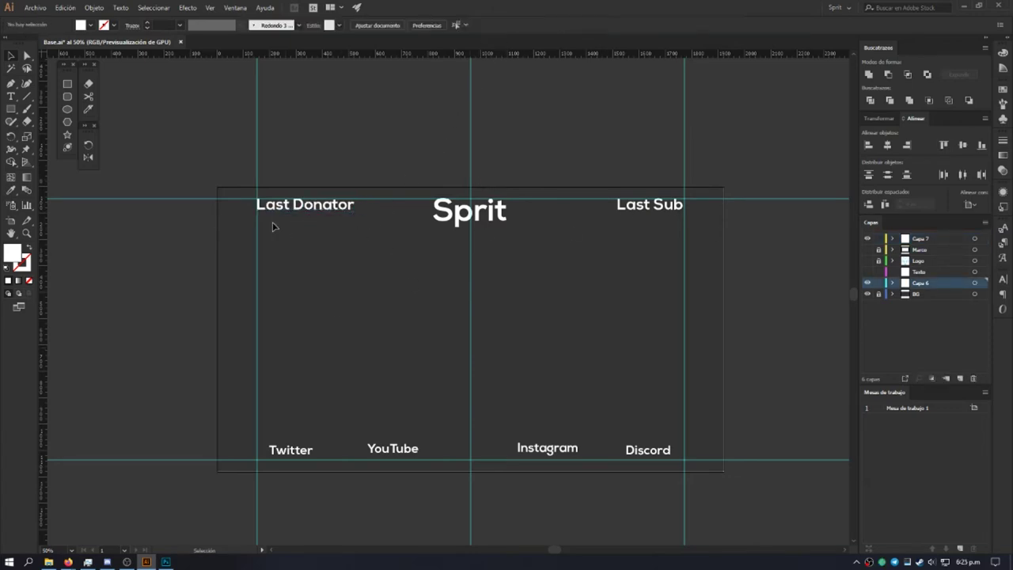
click(664, 208)
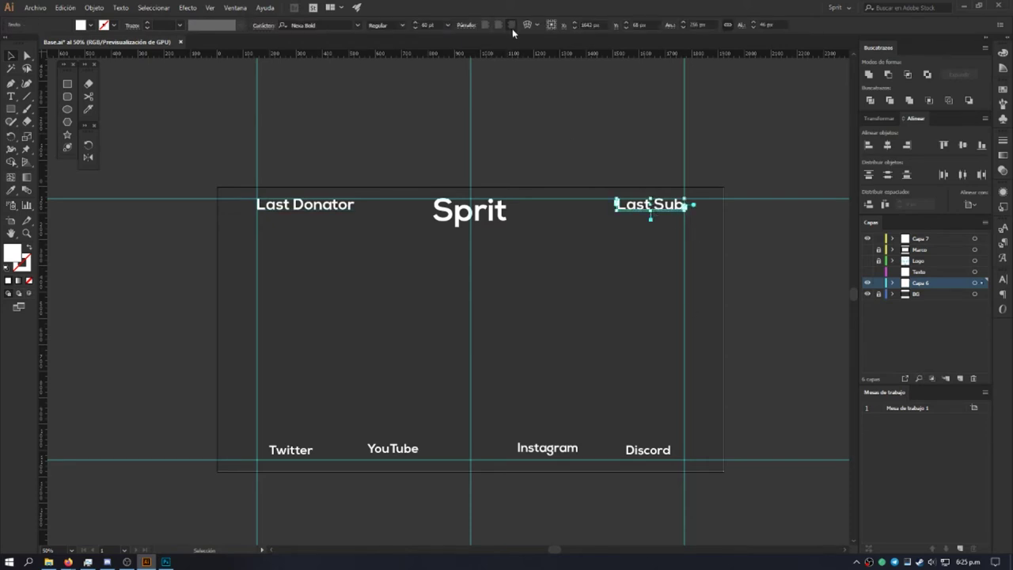
click(585, 338)
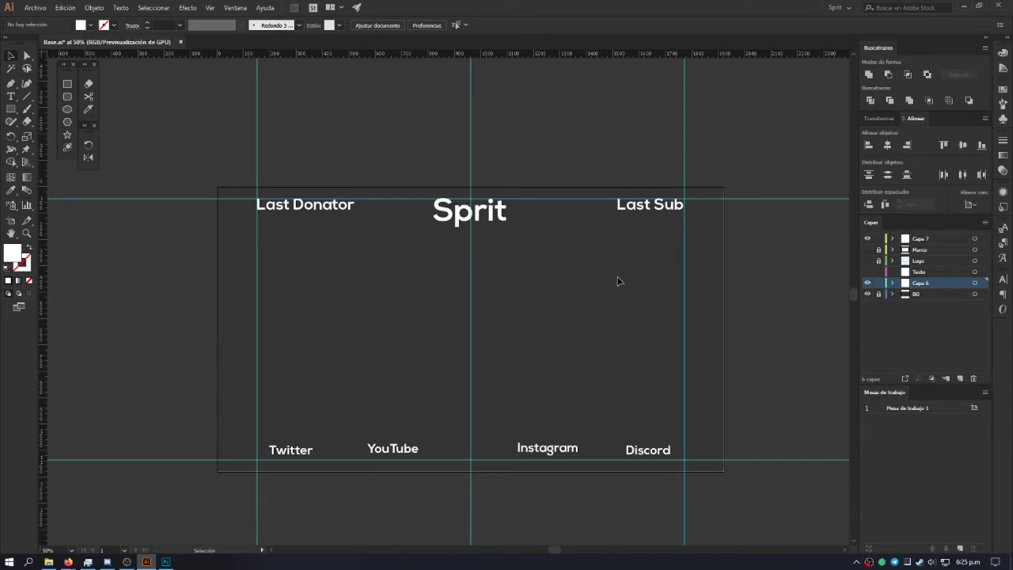
click(489, 225)
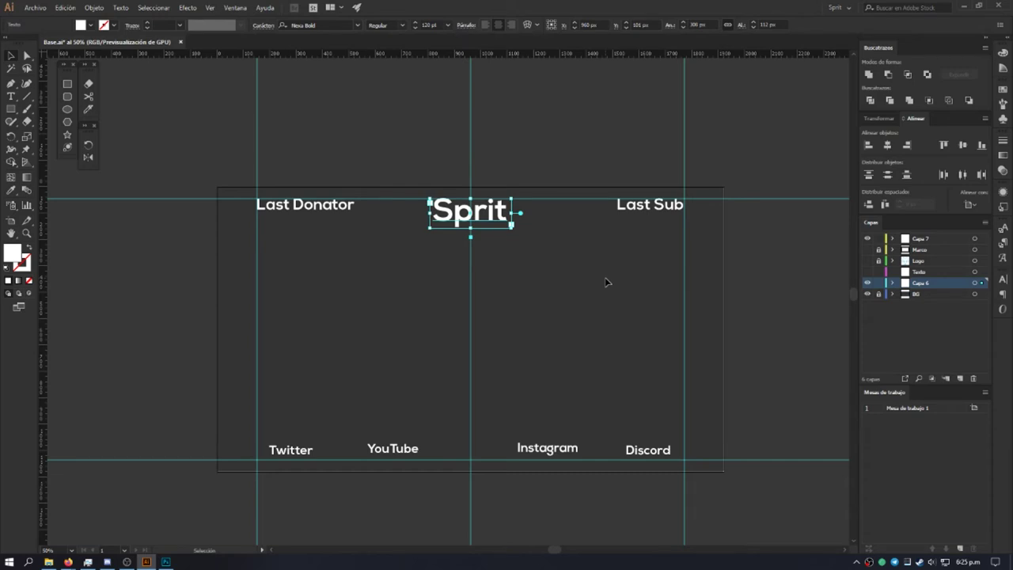
Step: Nudge the Sprit title up to Y 98 px, then inspect the social labels and Twitter label
key(Up)
key(Up)
key(Up)
click(551, 283)
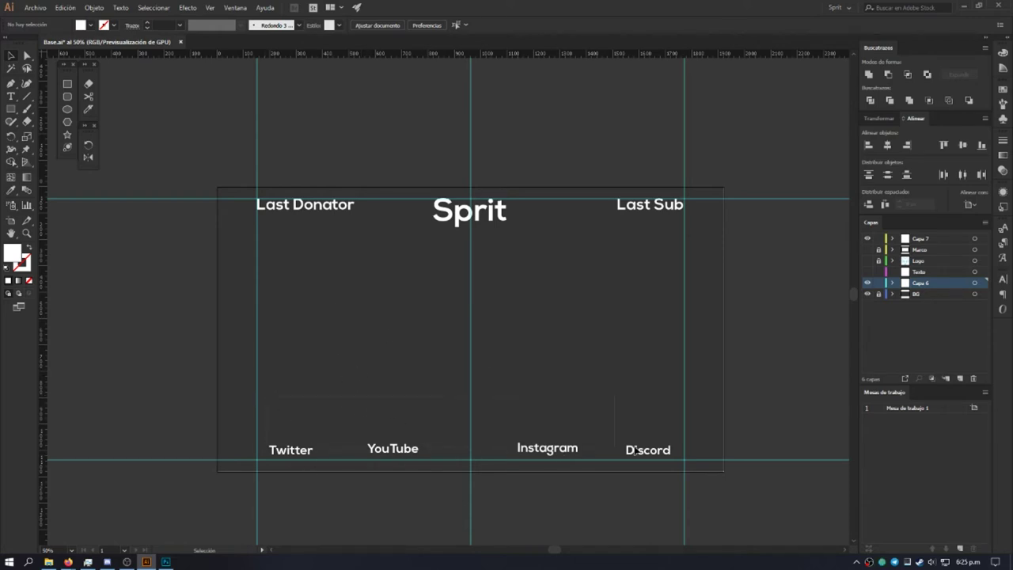
click(671, 451)
click(596, 360)
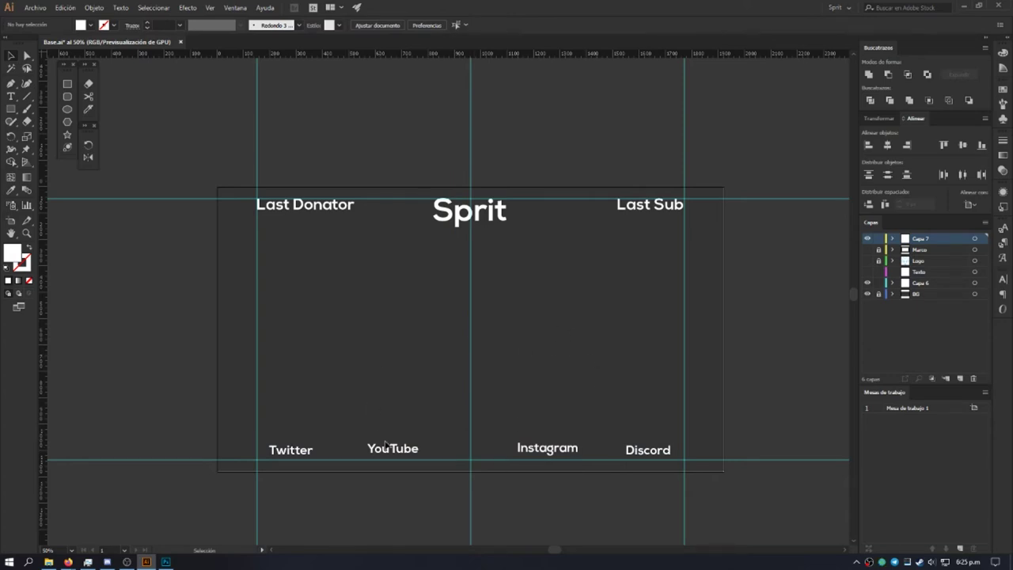
click(293, 453)
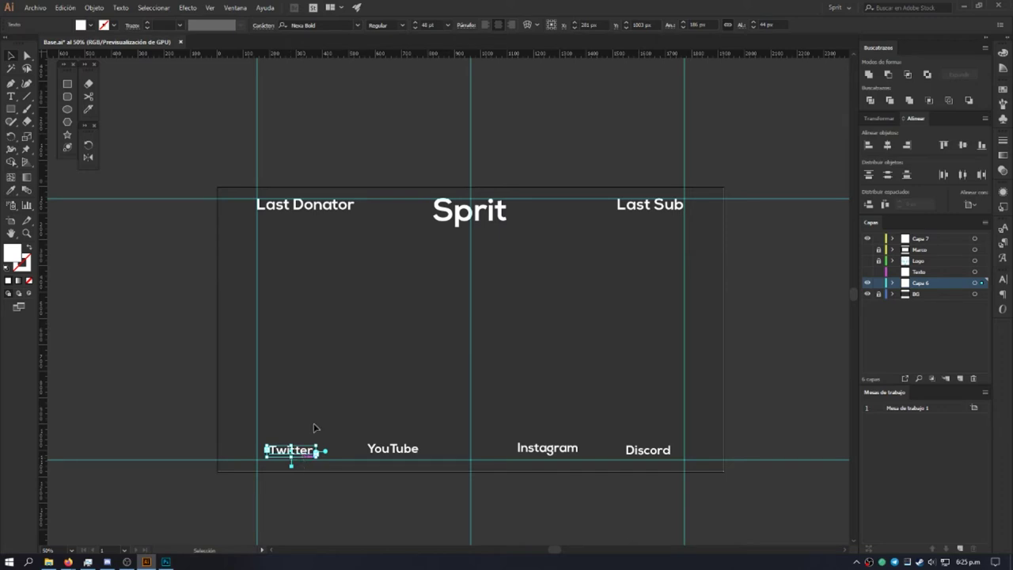
click(369, 455)
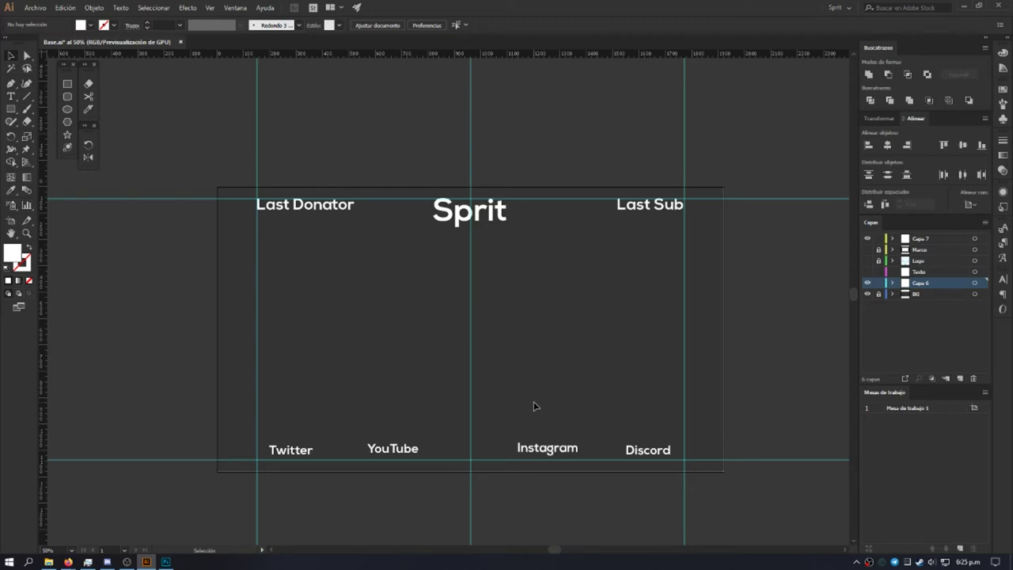
Step: Align the Twitter label's left edge to the left vertical guide
click(313, 454)
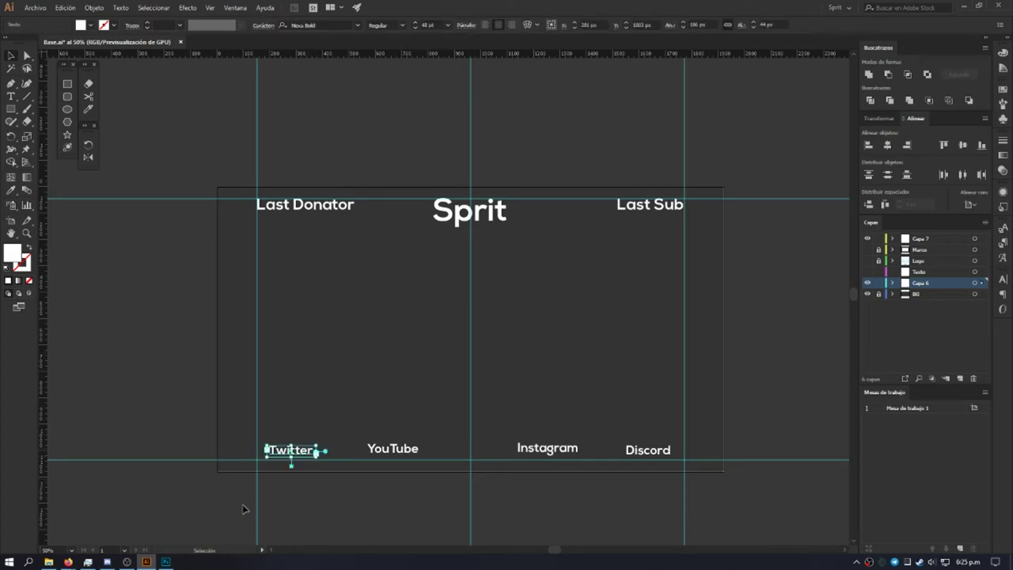
click(350, 385)
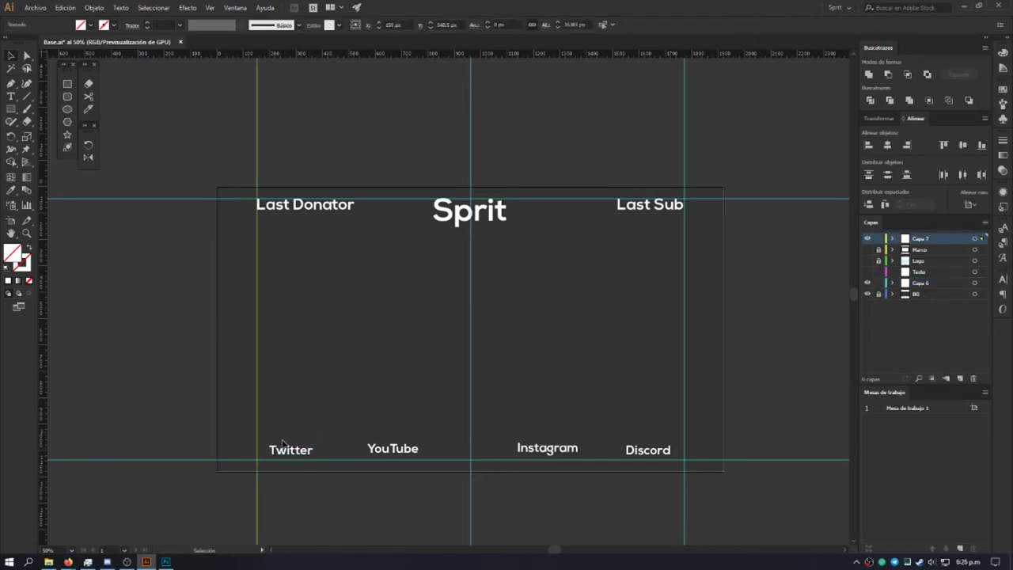
key(ctrl+z)
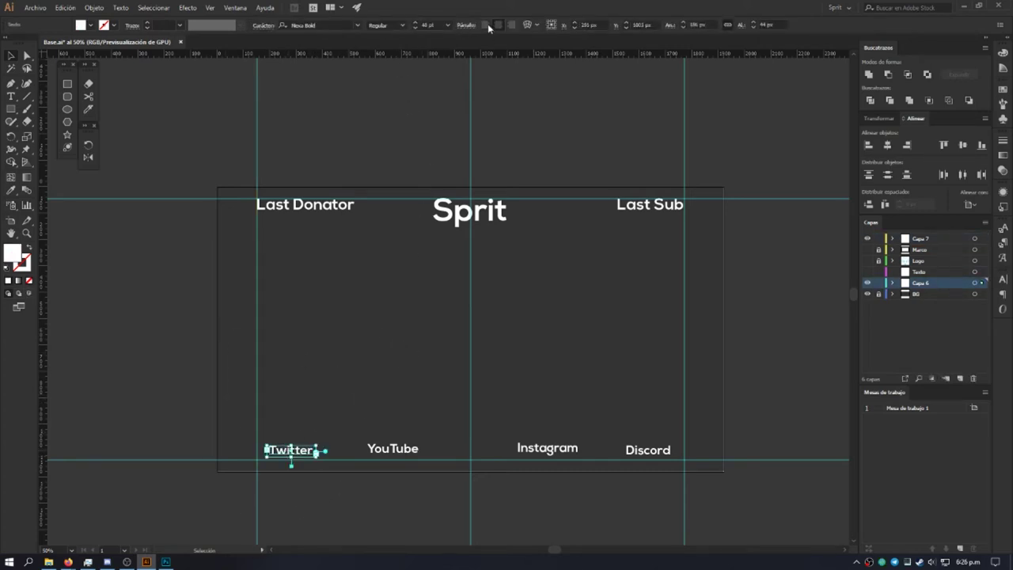
click(394, 430)
click(393, 449)
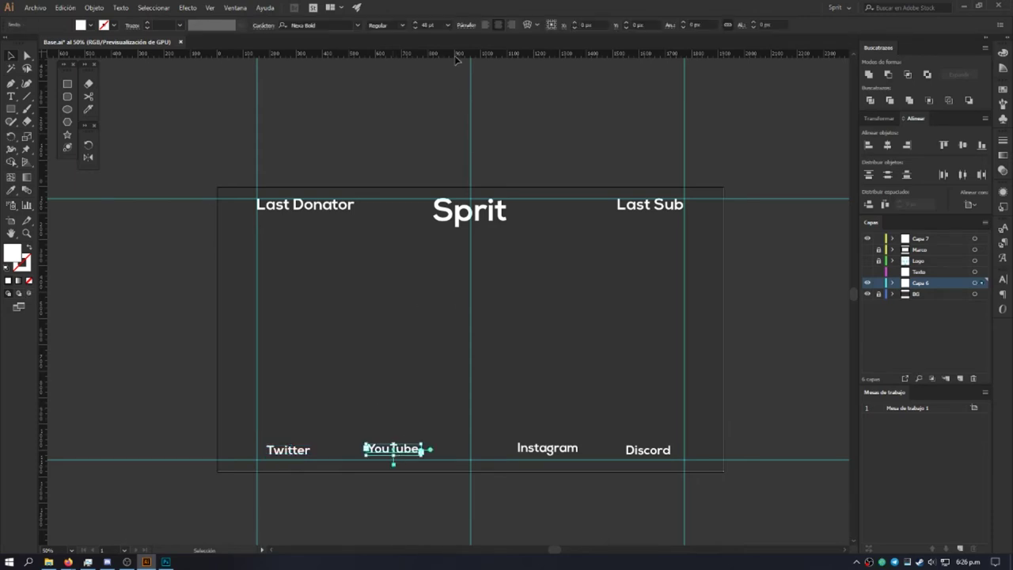
click(414, 266)
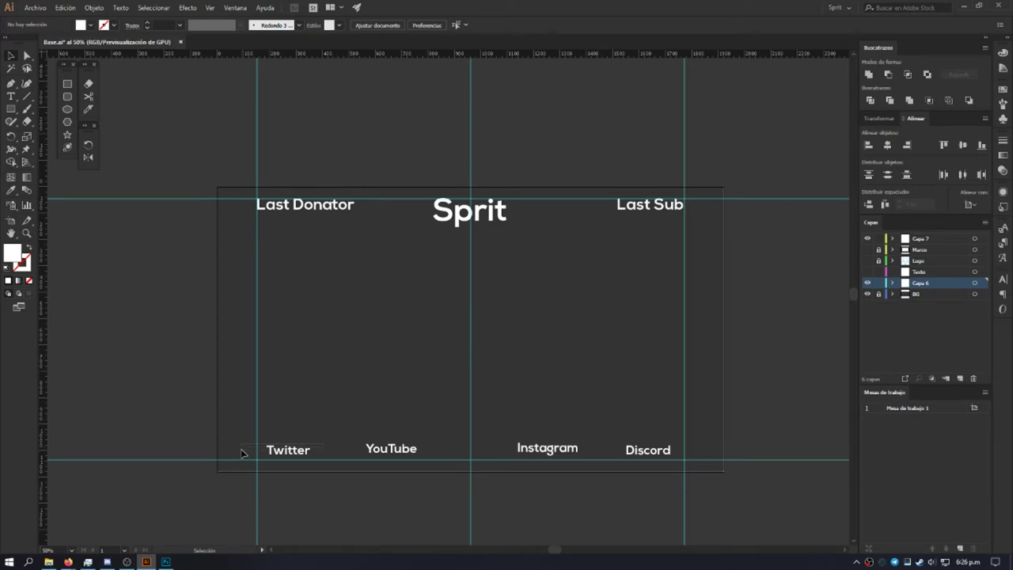
drag(243, 453, 285, 456)
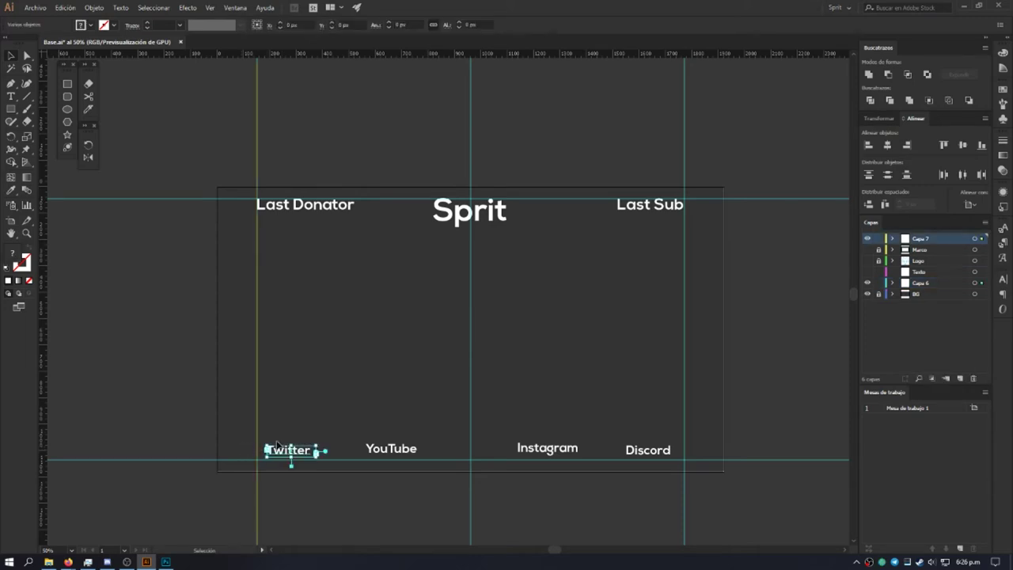
click(257, 254)
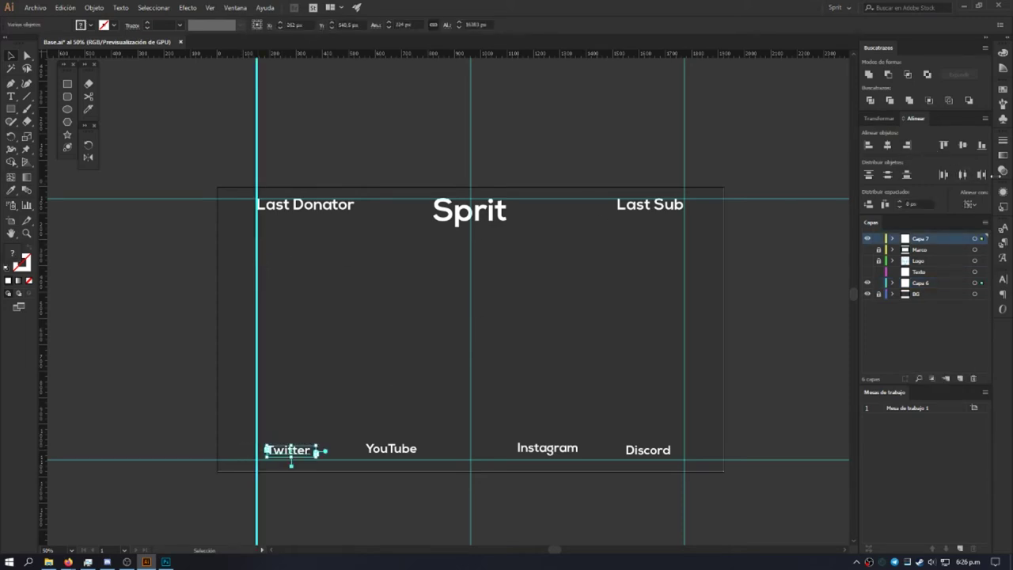
click(868, 145)
Step: Bottom-align the Twitter label to the lower horizontal guide
click(292, 379)
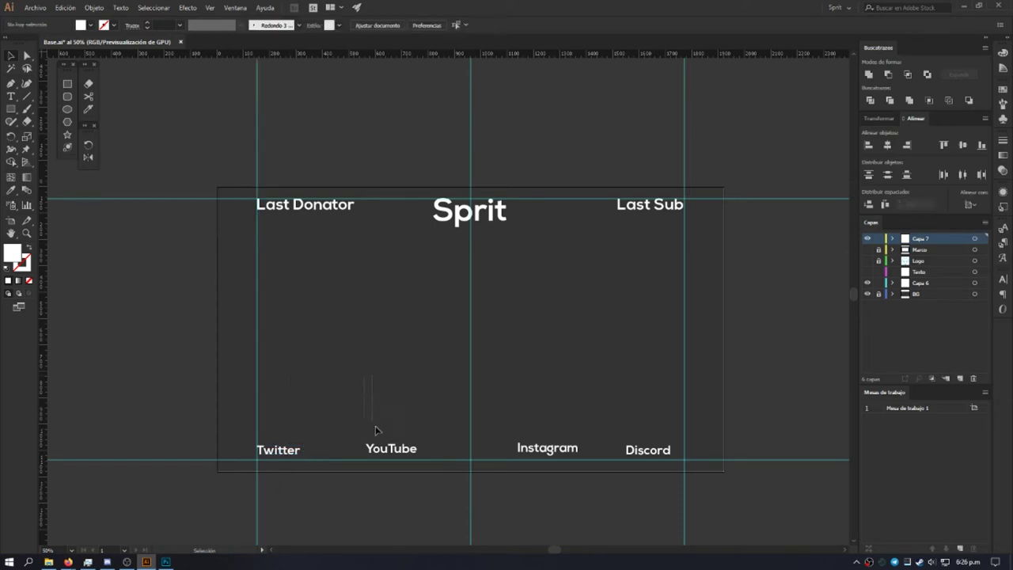
click(391, 449)
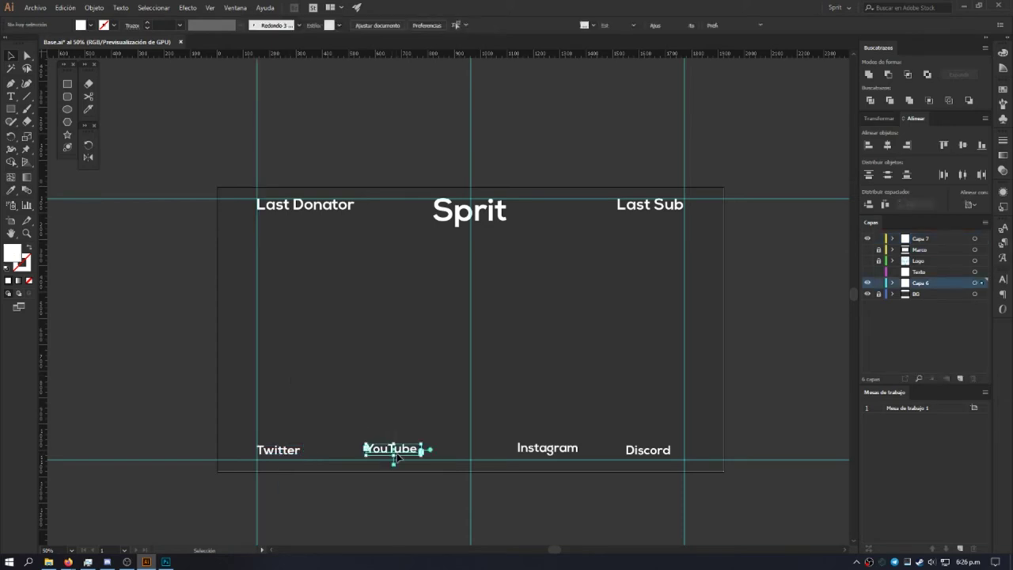
click(362, 359)
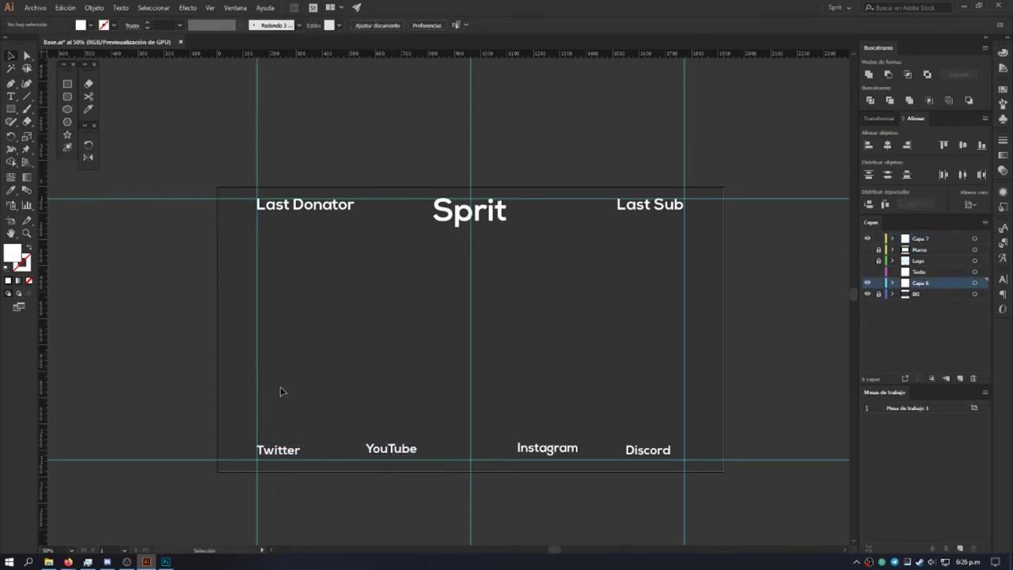
click(267, 450)
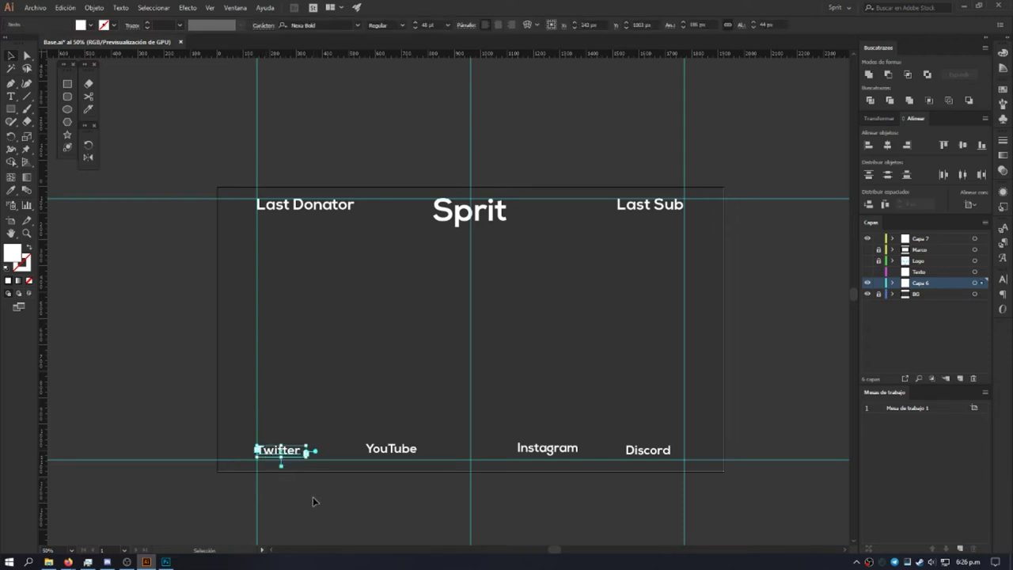
key(ctrl+f)
click(328, 460)
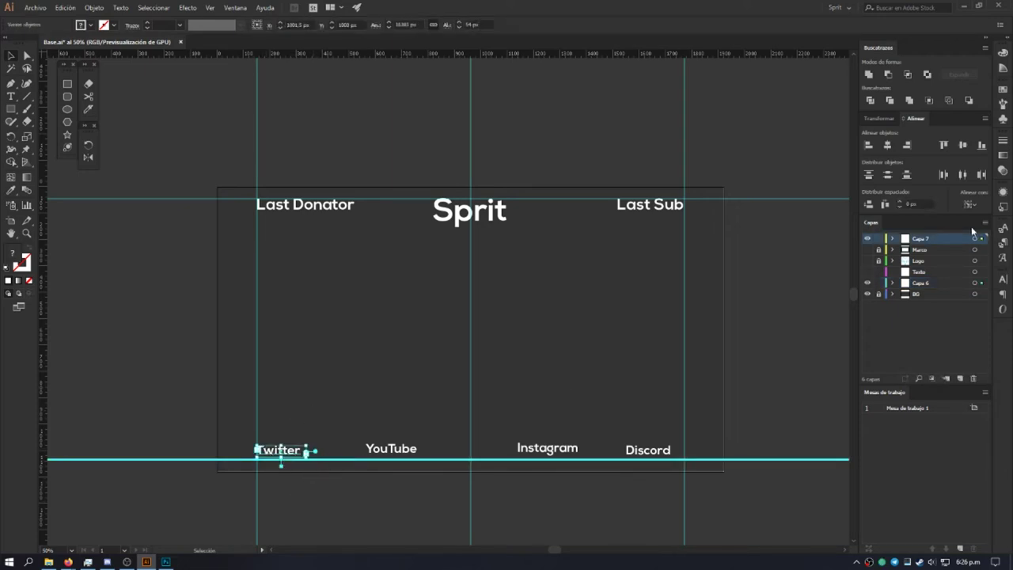
click(983, 148)
Step: Select the YouTube label and try nudging it level with Discord
click(339, 385)
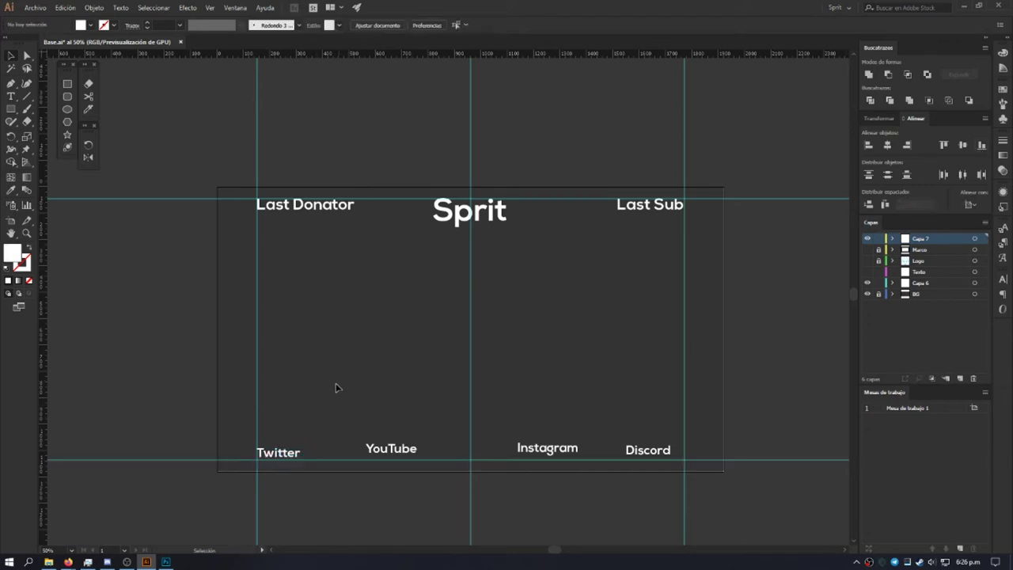
click(363, 447)
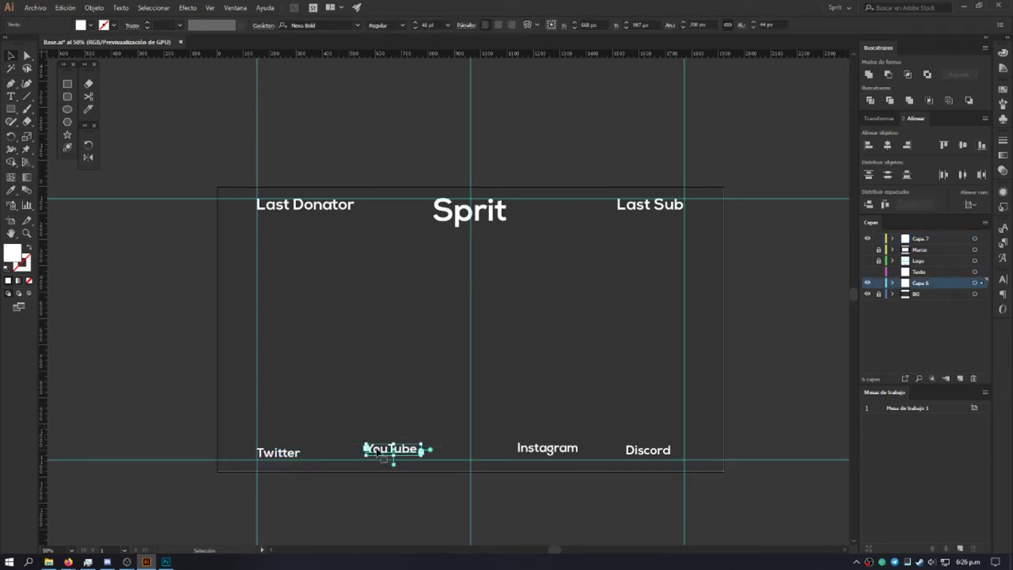
click(281, 458)
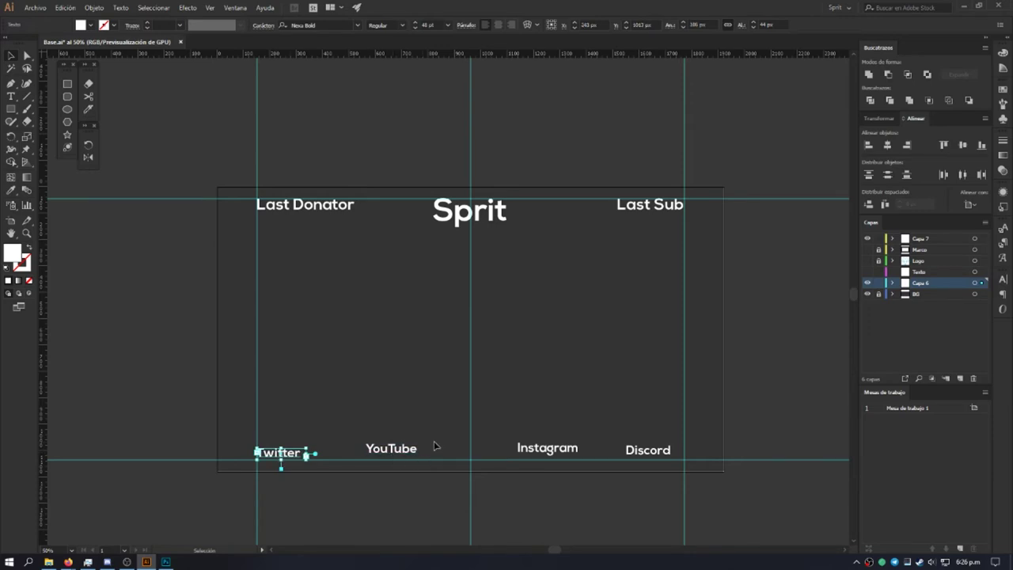
click(406, 454)
drag(418, 453, 417, 452)
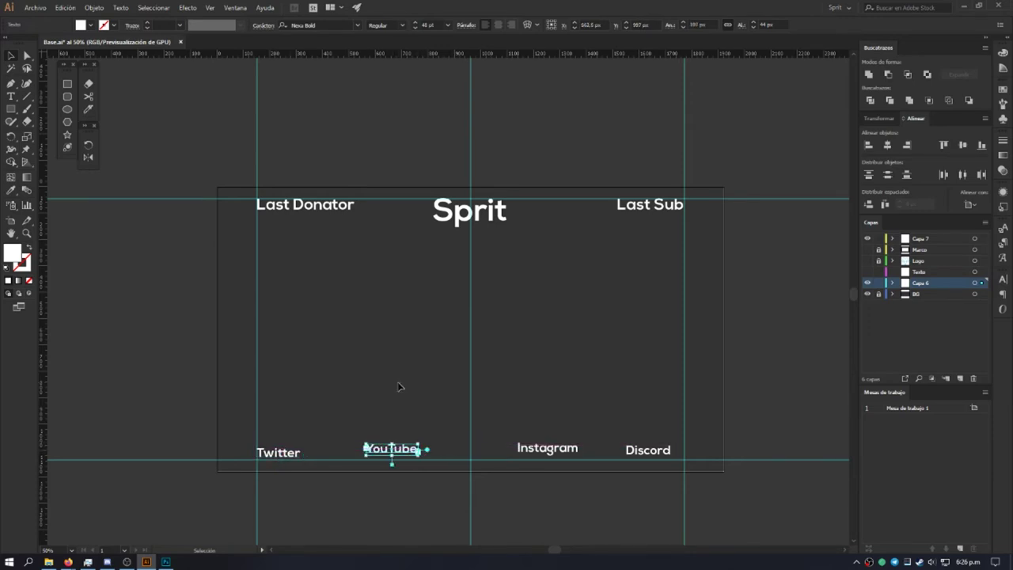
click(428, 400)
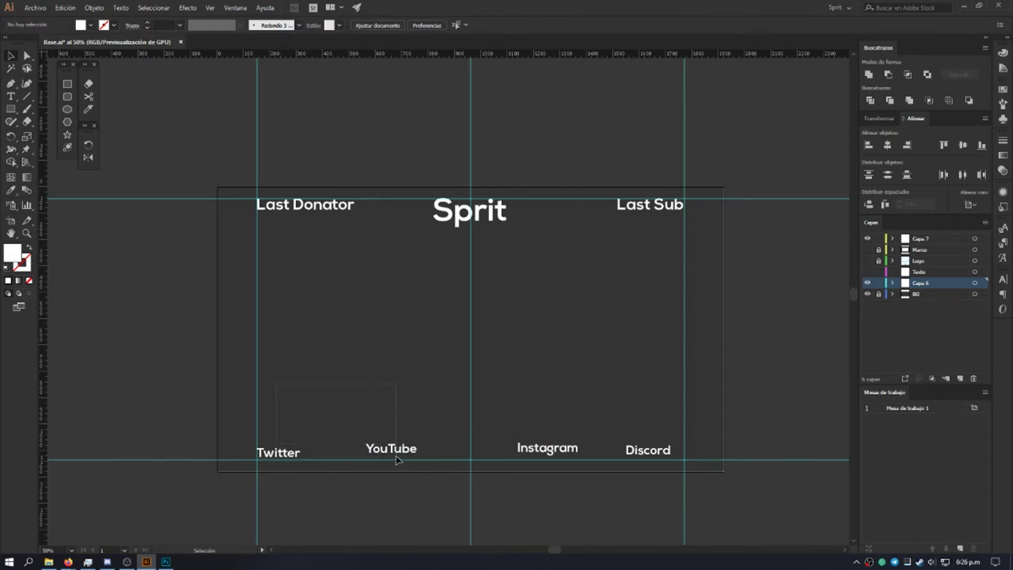
Step: Centre YouTube vertically on Twitter, with Twitter as the key object
drag(399, 460, 279, 466)
click(276, 457)
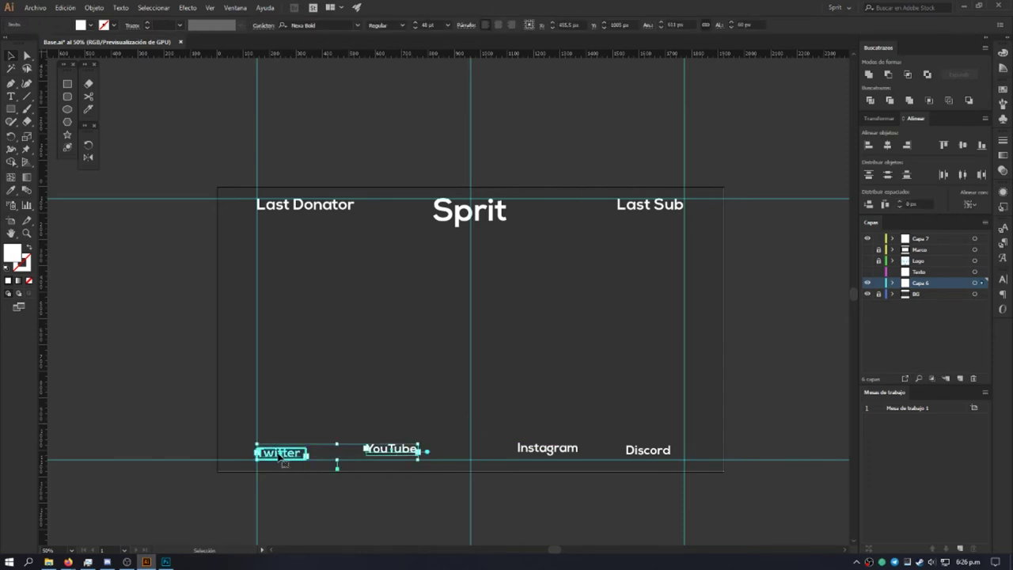
click(963, 147)
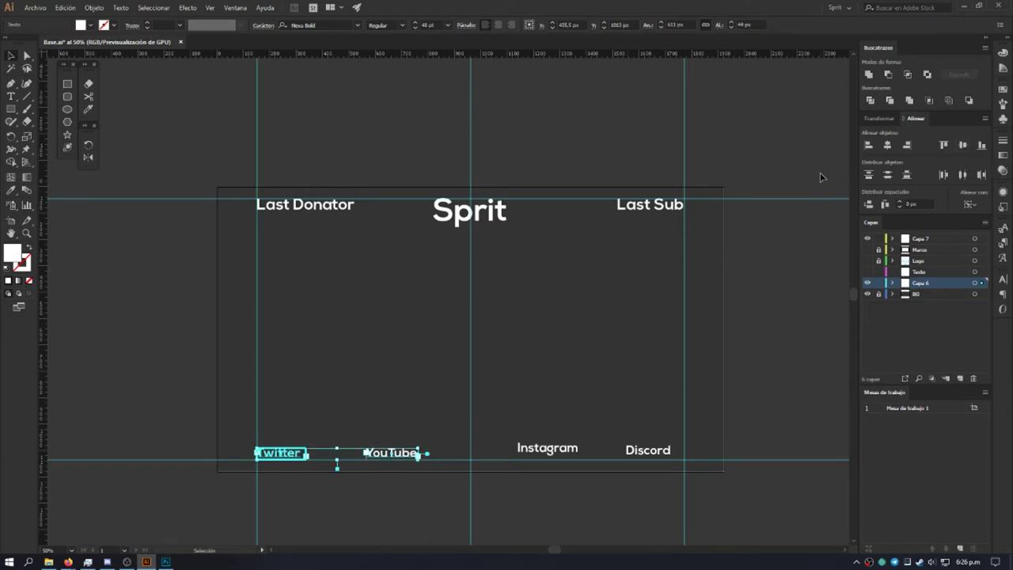
click(357, 366)
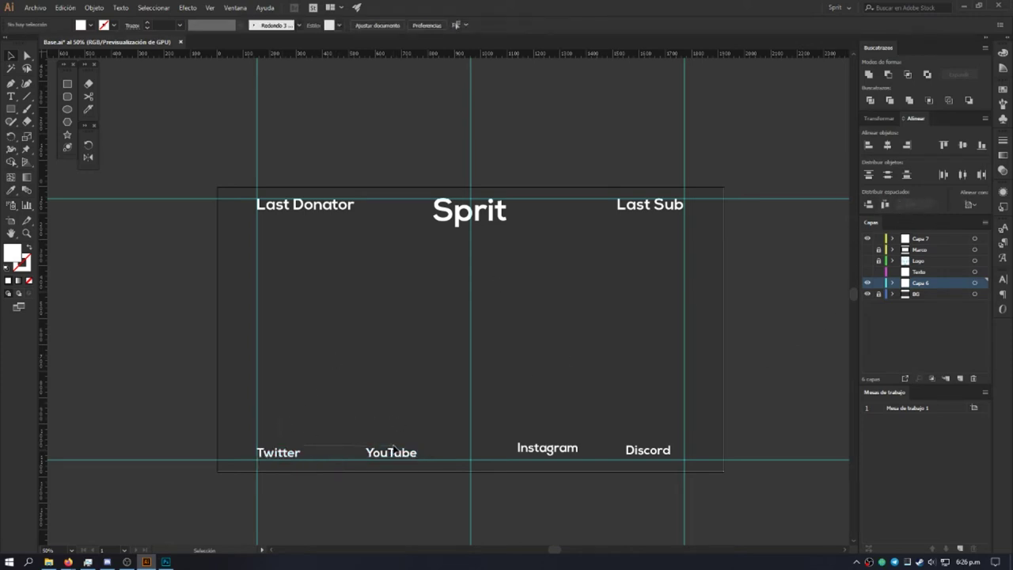
Step: Distribute YouTube 30 px from Twitter with Twitter as key object
drag(403, 455, 301, 459)
click(299, 455)
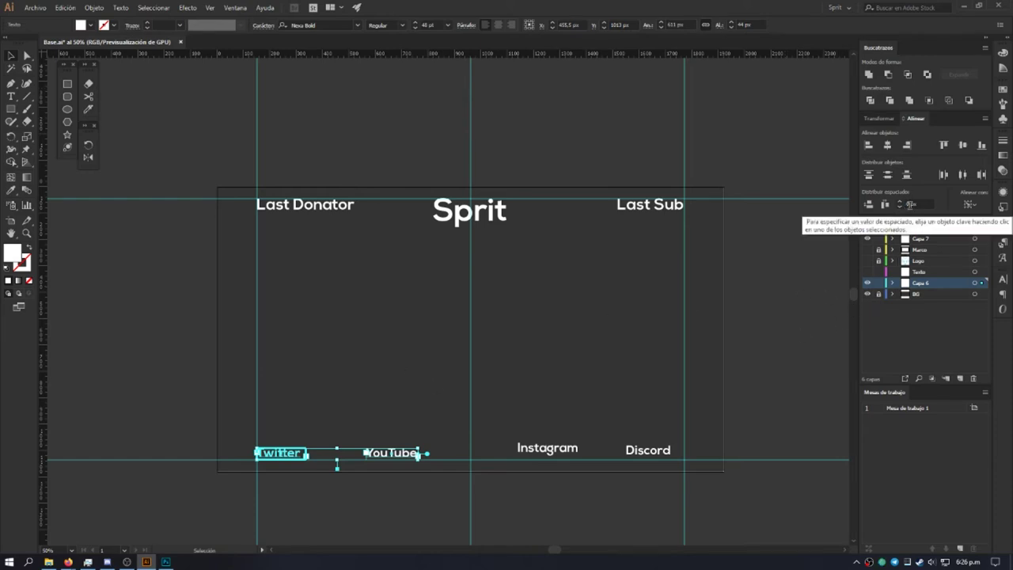
click(909, 204)
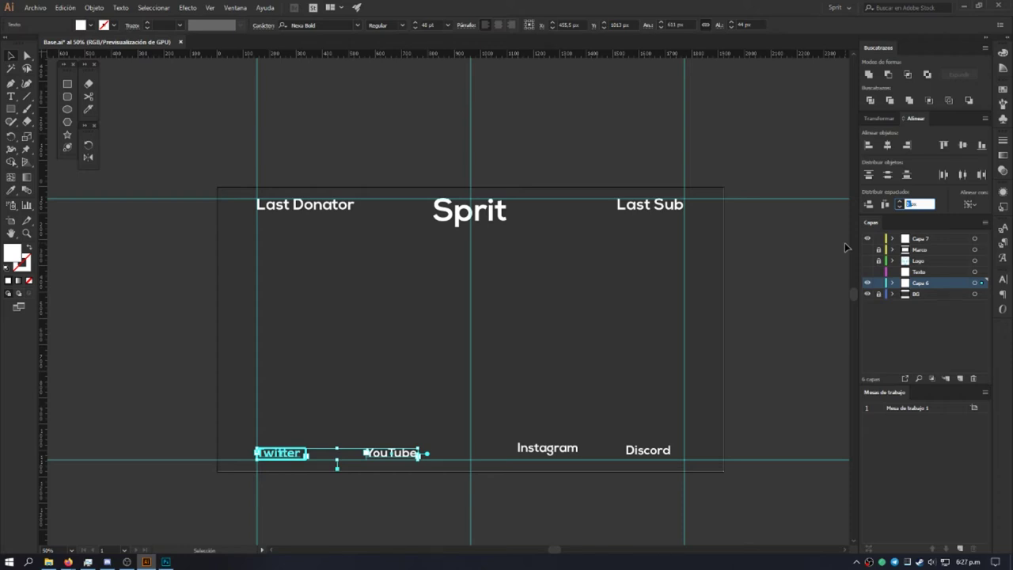
text(30)
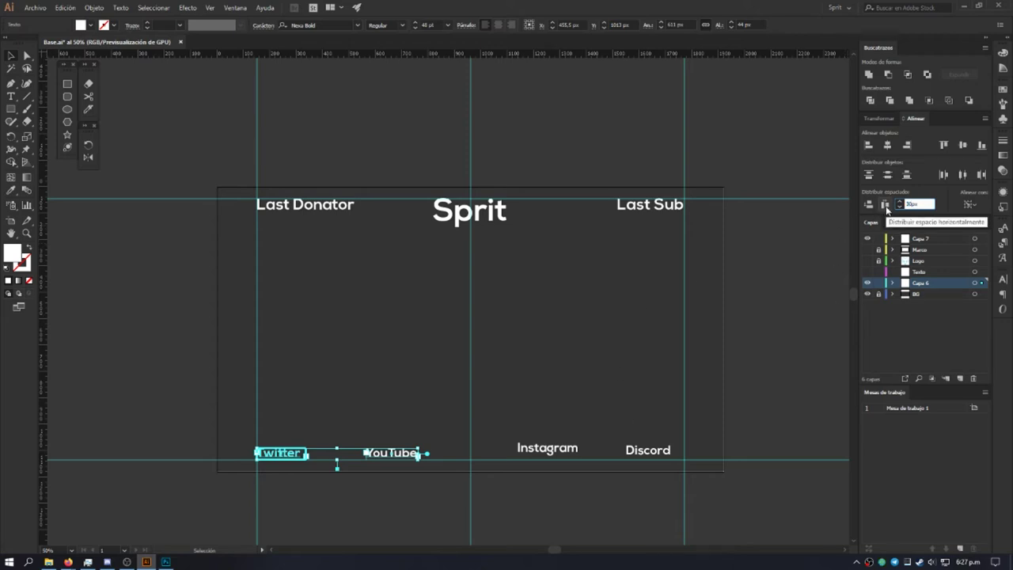
click(886, 205)
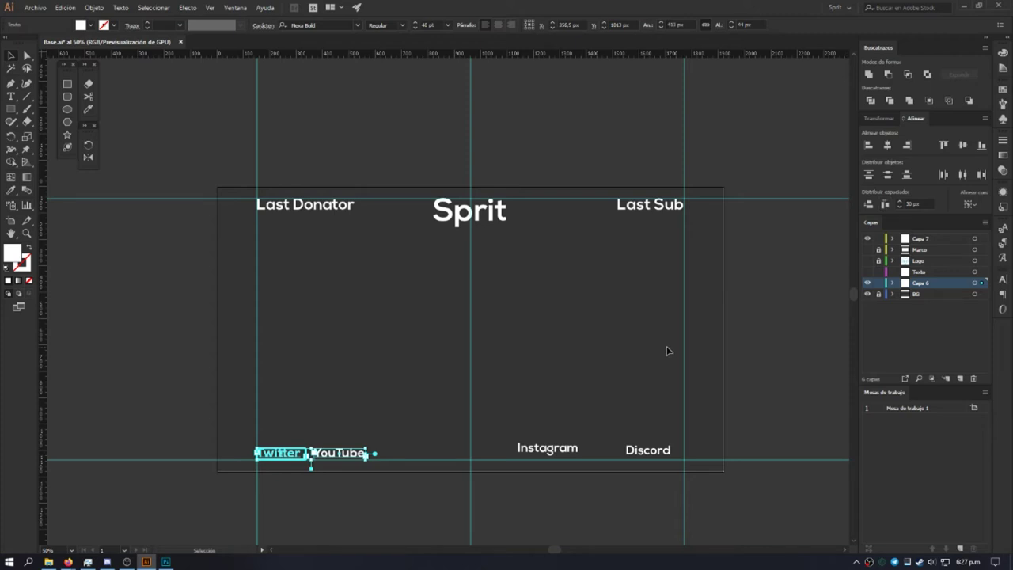
Step: Redo the spacing at 130 px so YouTube sits further right of Twitter
click(414, 414)
click(314, 454)
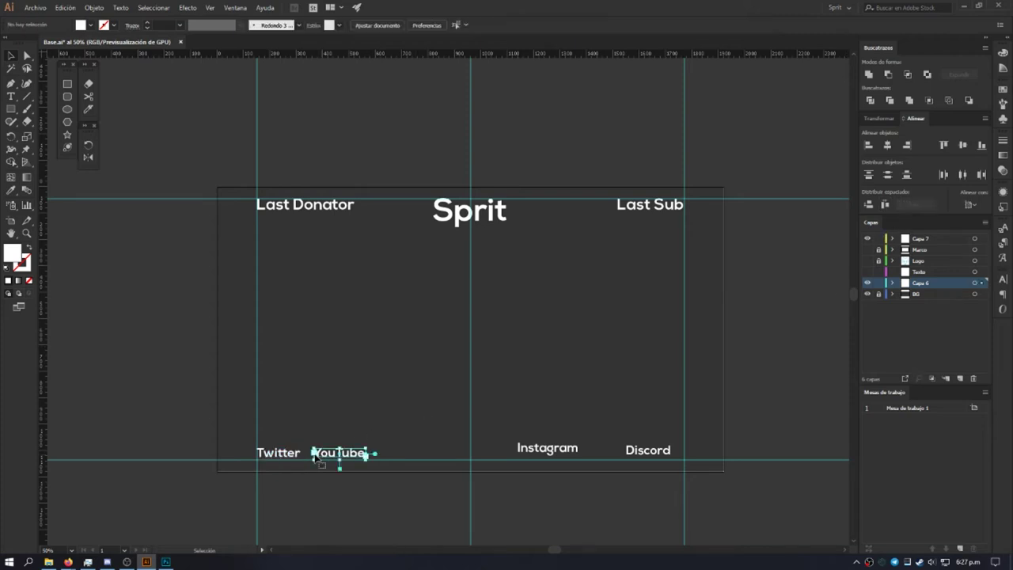
click(295, 457)
click(340, 457)
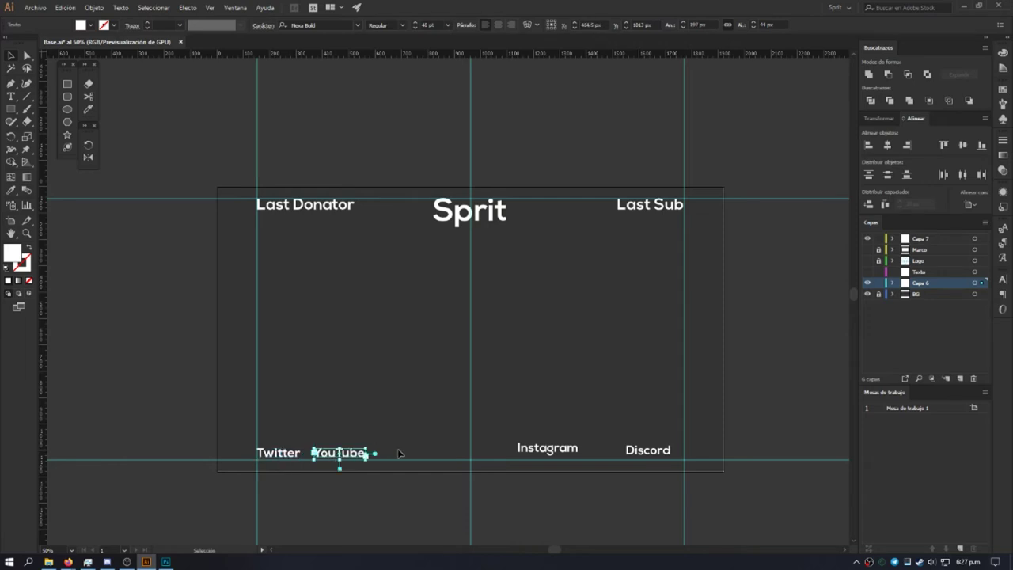
shift+click(303, 458)
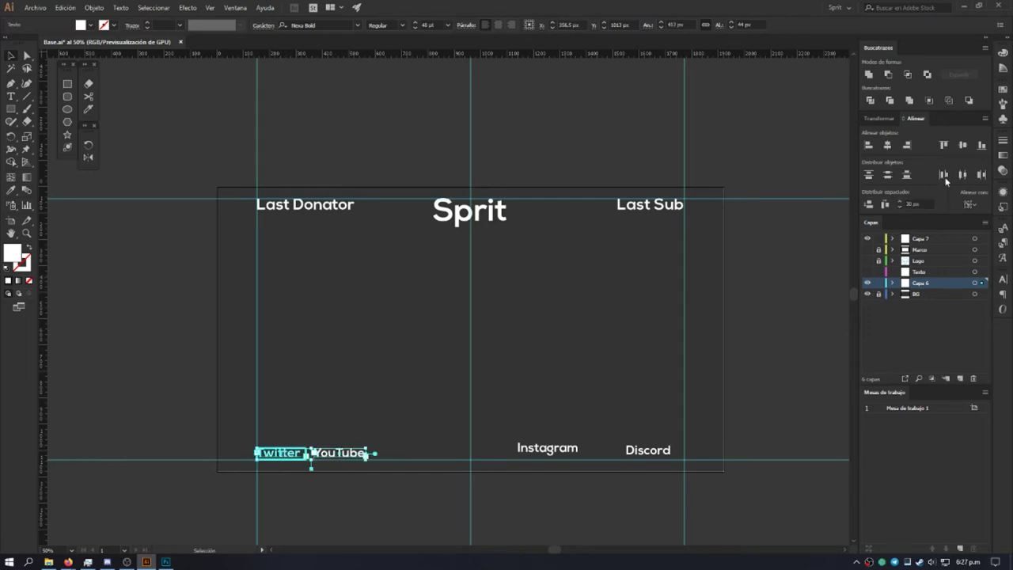
click(914, 204)
key(Return)
text(100)
key(Return)
click(885, 204)
click(424, 405)
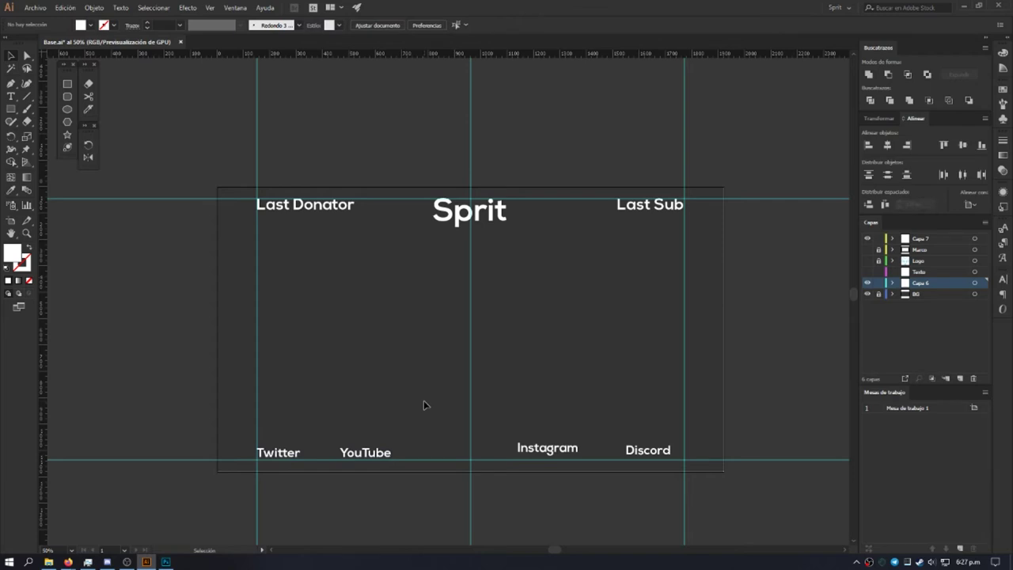
Step: Align Discord's right edge to the right guide, using the guide as key object
drag(538, 420, 642, 456)
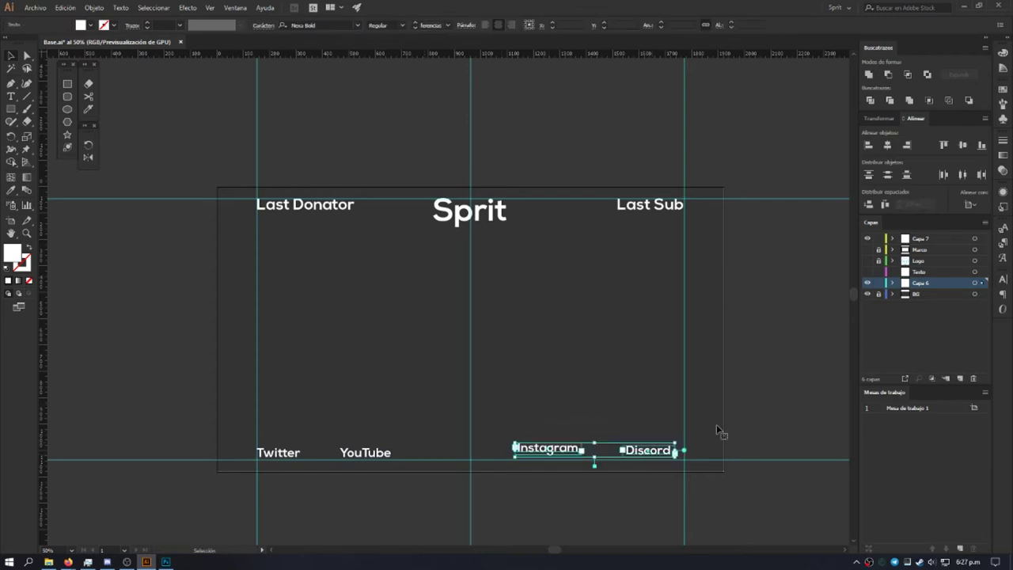
click(646, 428)
click(656, 452)
shift+click(686, 425)
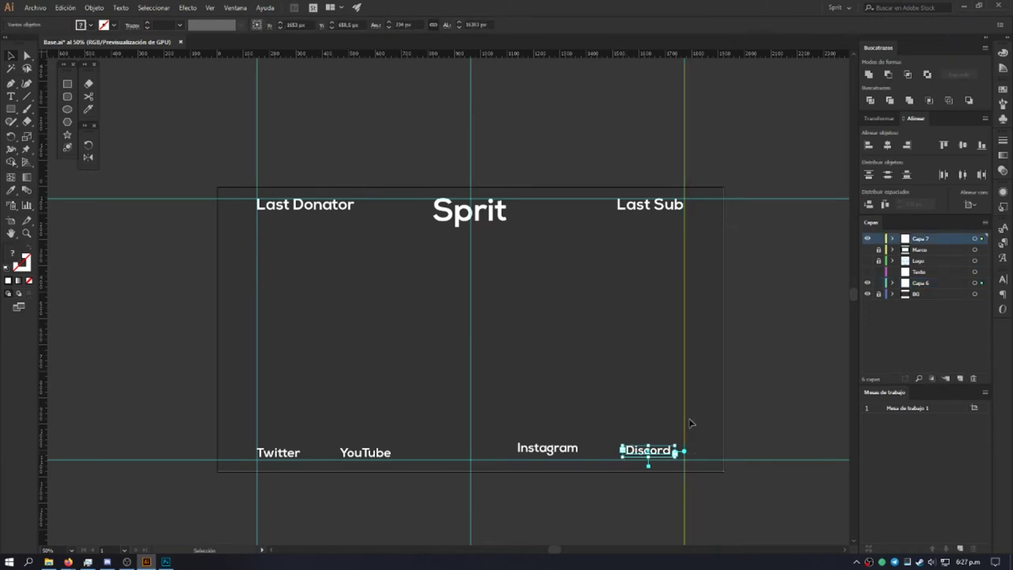
click(686, 423)
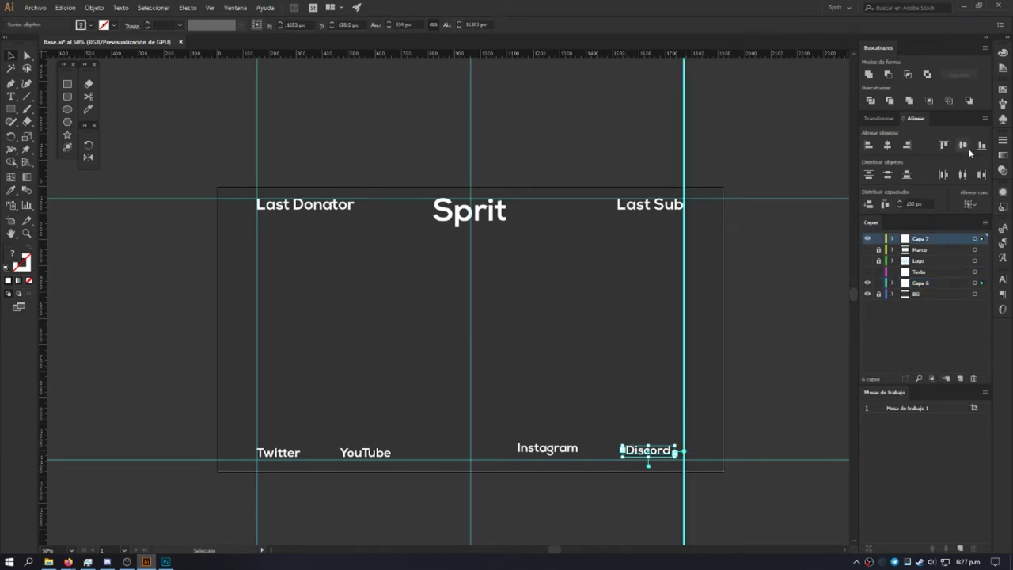
click(907, 145)
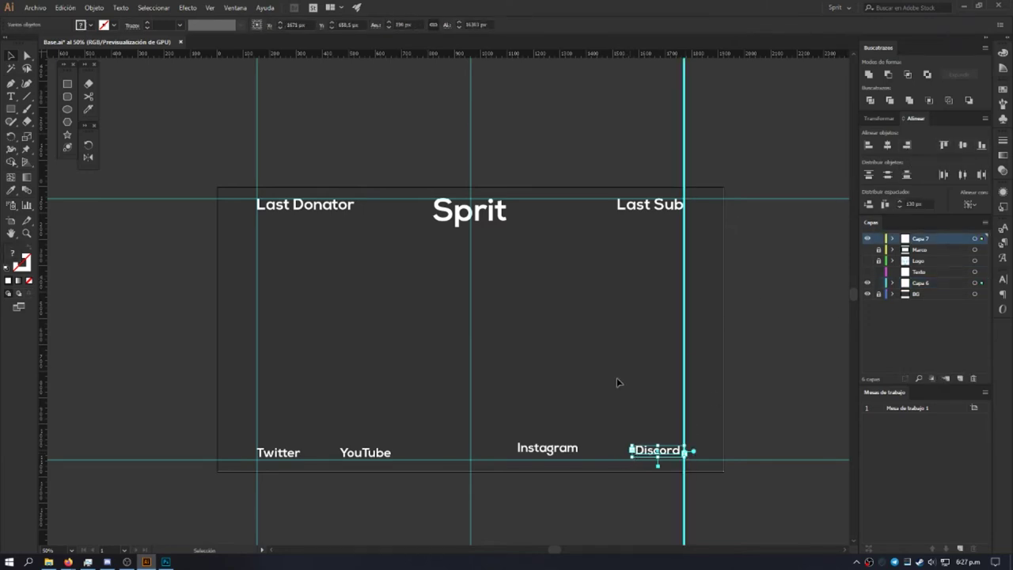
click(634, 370)
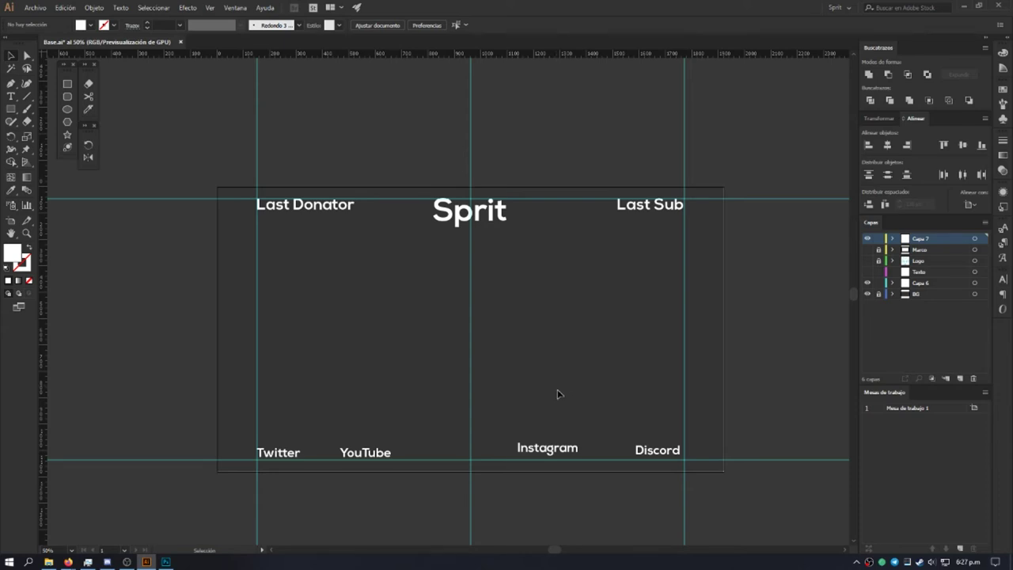
Step: Select Discord with the bottom guide and make the guide the alignment reference
drag(708, 450, 556, 421)
click(657, 452)
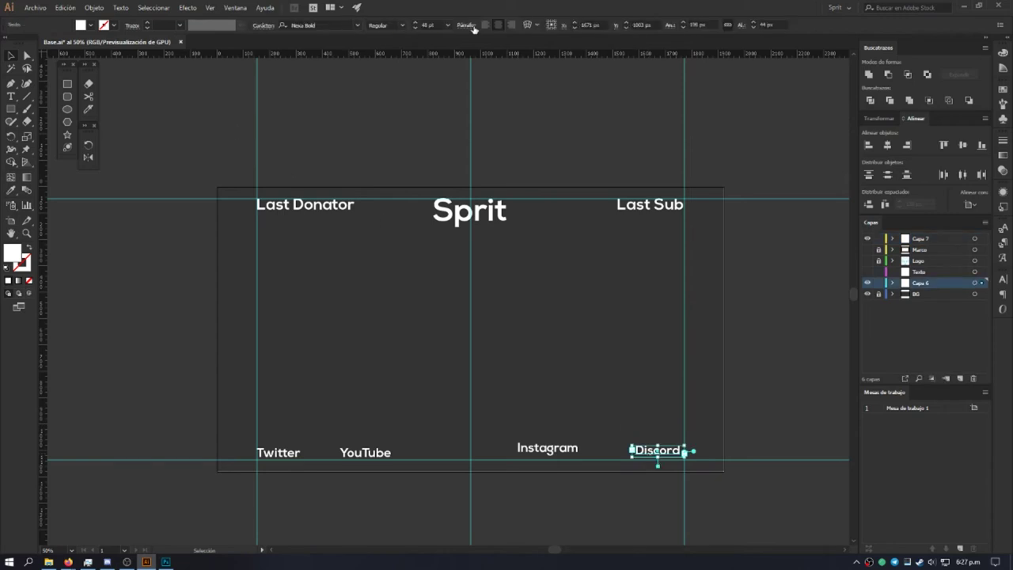
click(583, 373)
click(545, 453)
click(591, 346)
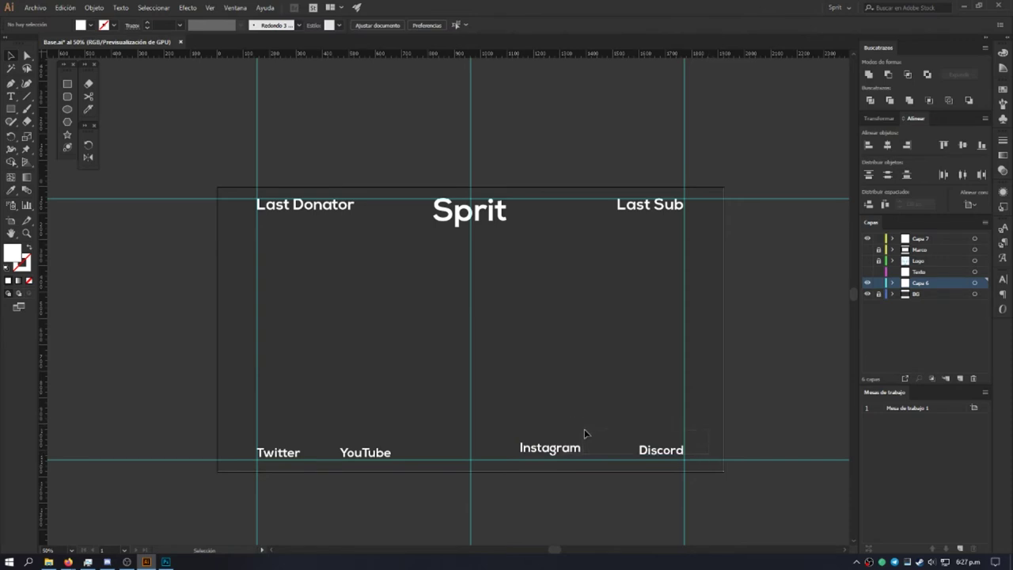
click(681, 452)
click(647, 395)
click(658, 464)
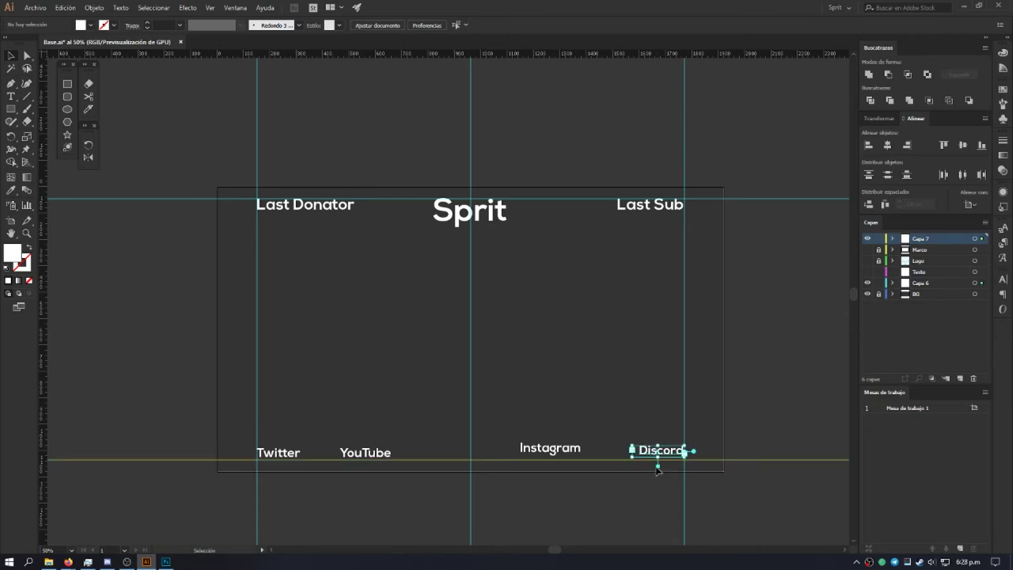
shift+click(627, 460)
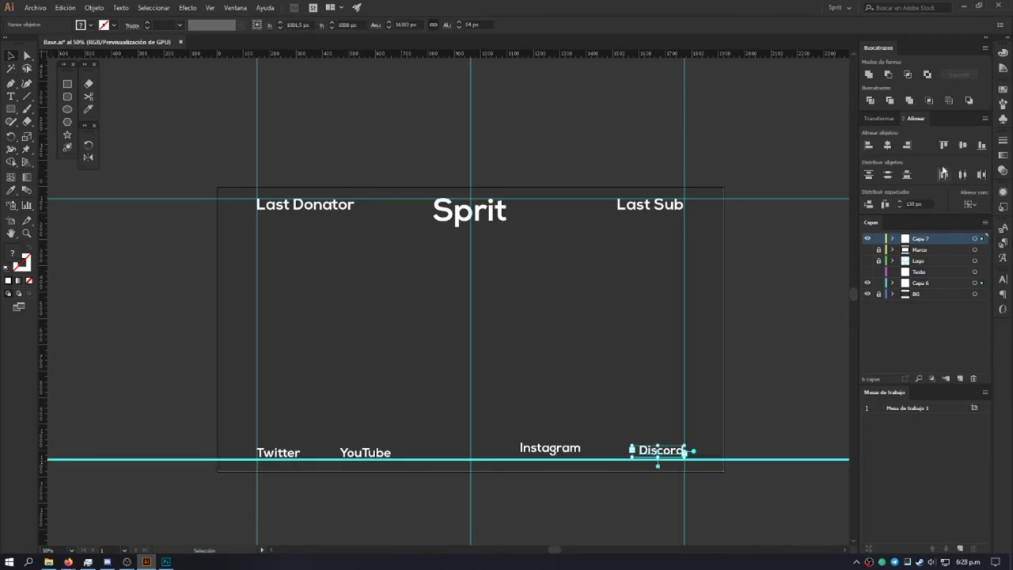
click(530, 429)
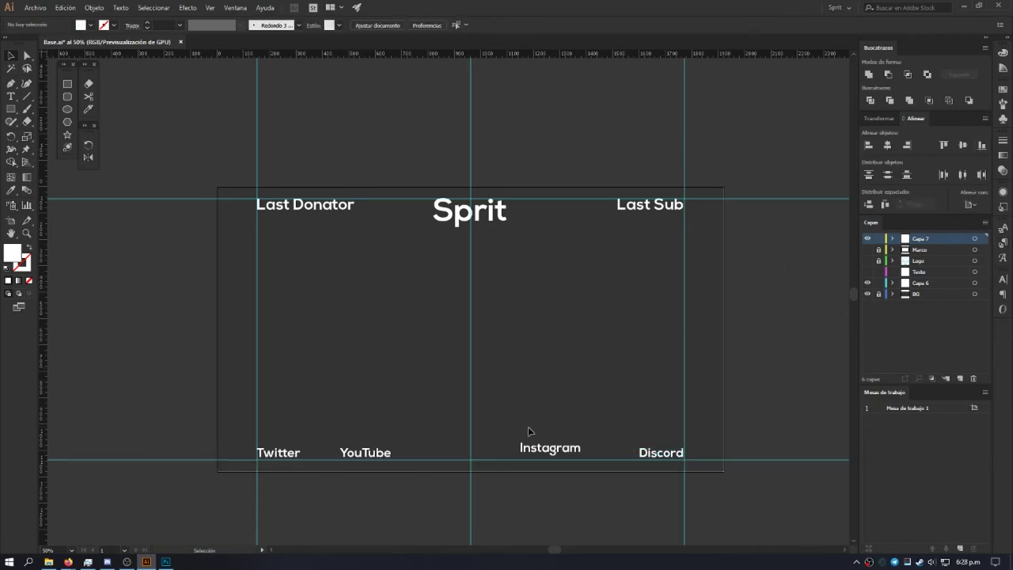
Step: Vertically centre Instagram with Discord, even out their spacing, and hide the guides layer
drag(519, 429, 687, 459)
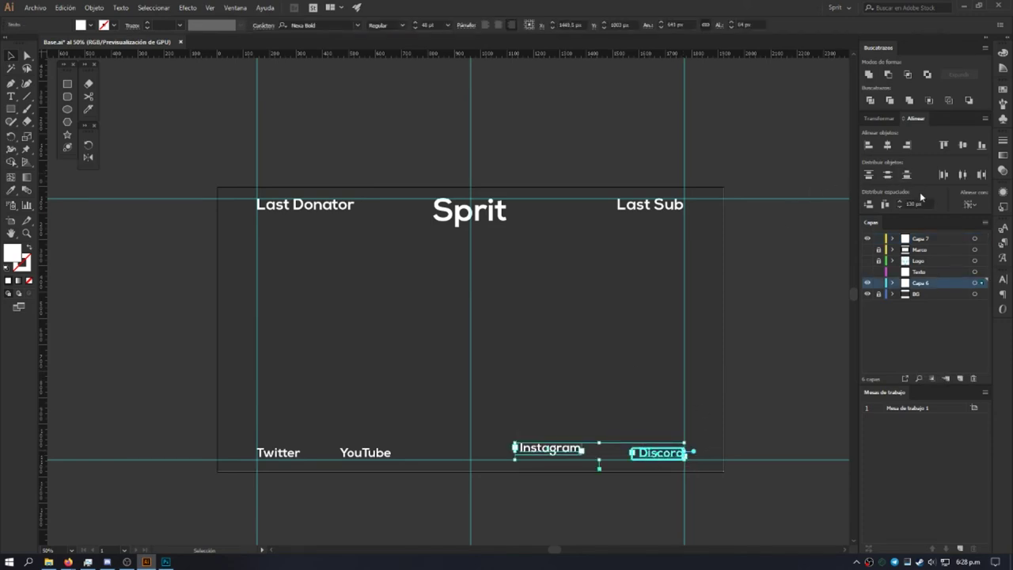
click(962, 145)
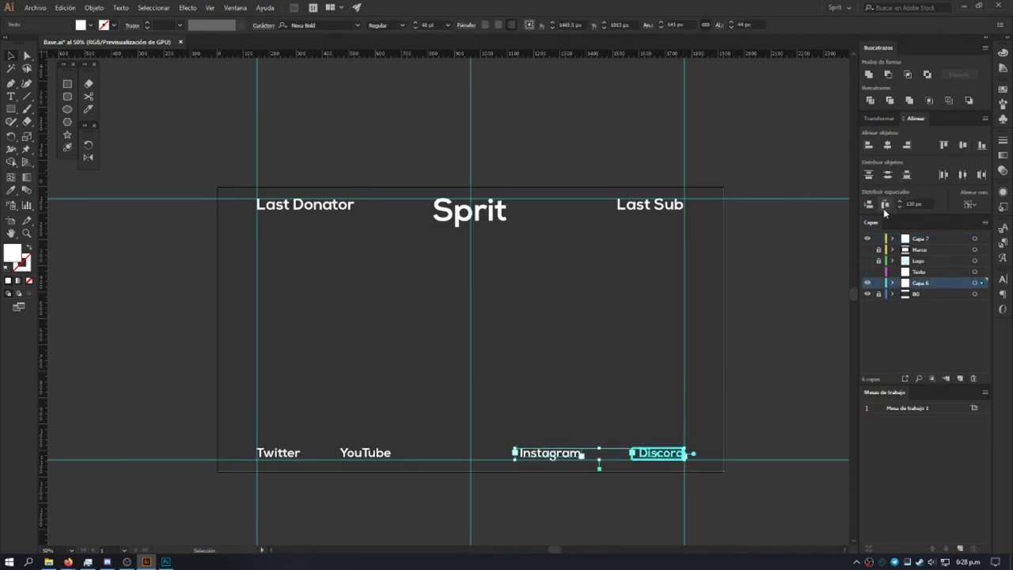
click(885, 204)
click(606, 410)
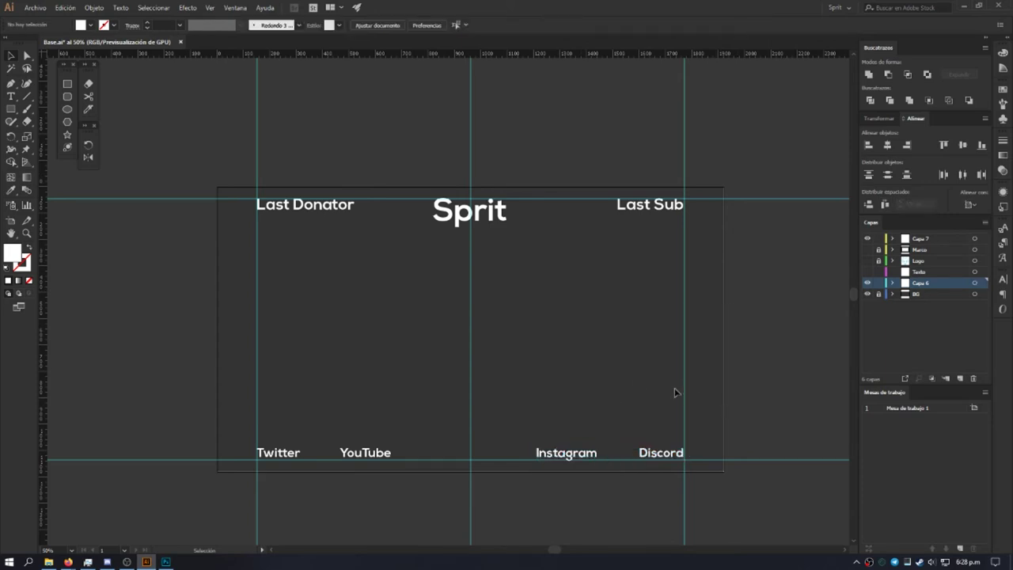
click(867, 239)
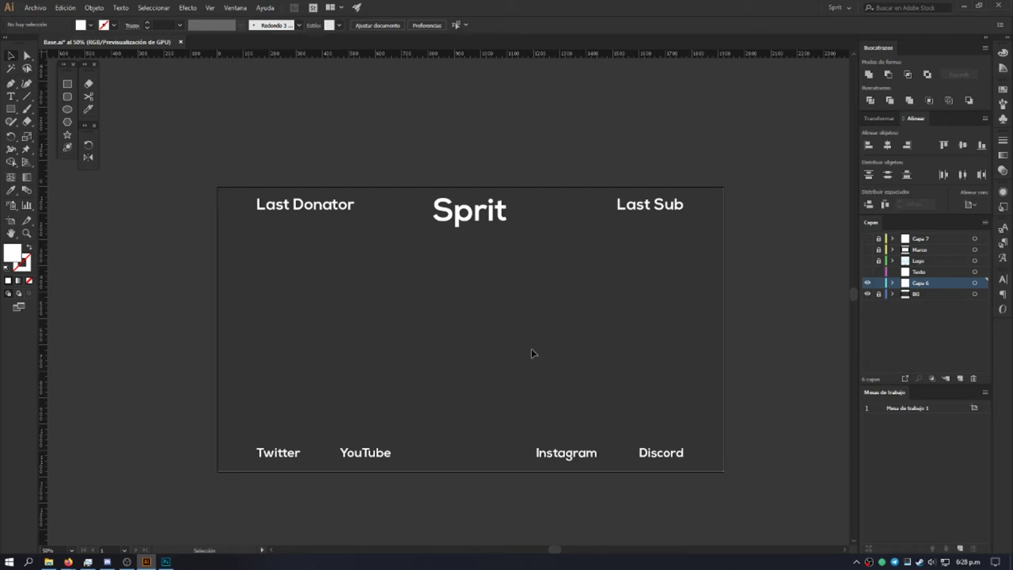
Step: Bring up the Archivo menu's recent-files list
click(34, 8)
click(69, 8)
click(35, 8)
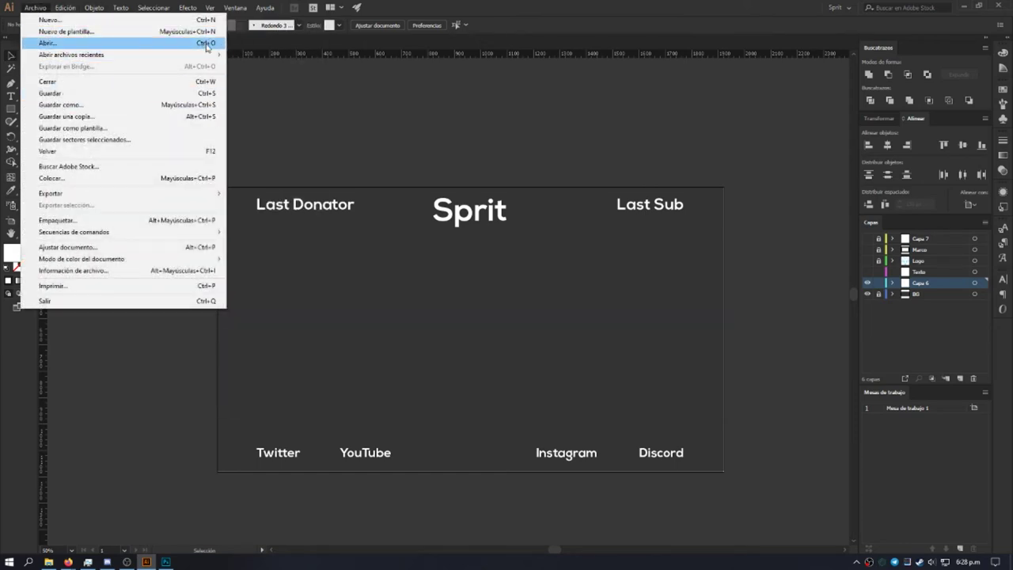
mouse_move(71, 55)
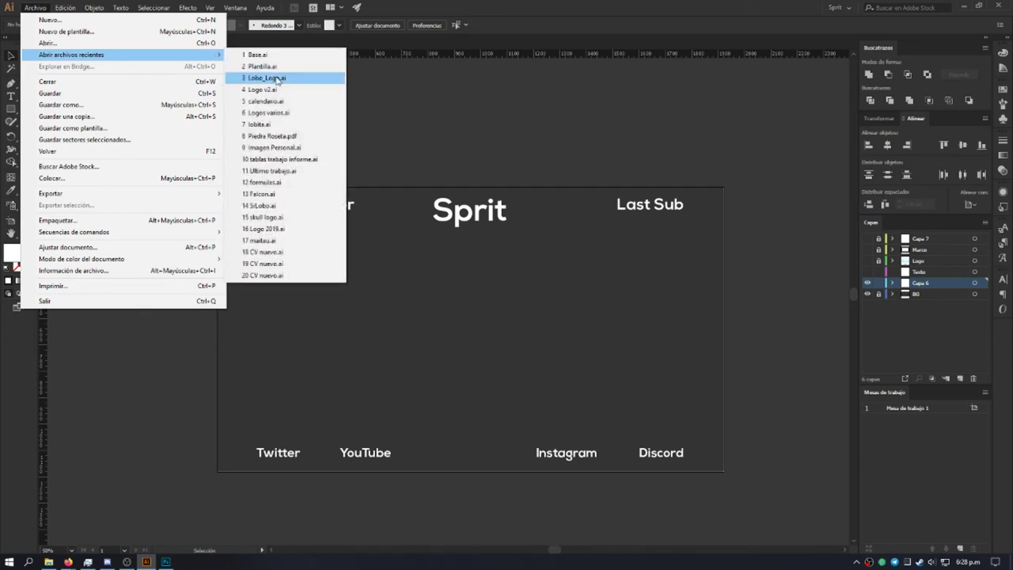
Step: Open Lobo_Logo.ai, inspect its wolves, then show the Logo layer in Base.ai
click(276, 78)
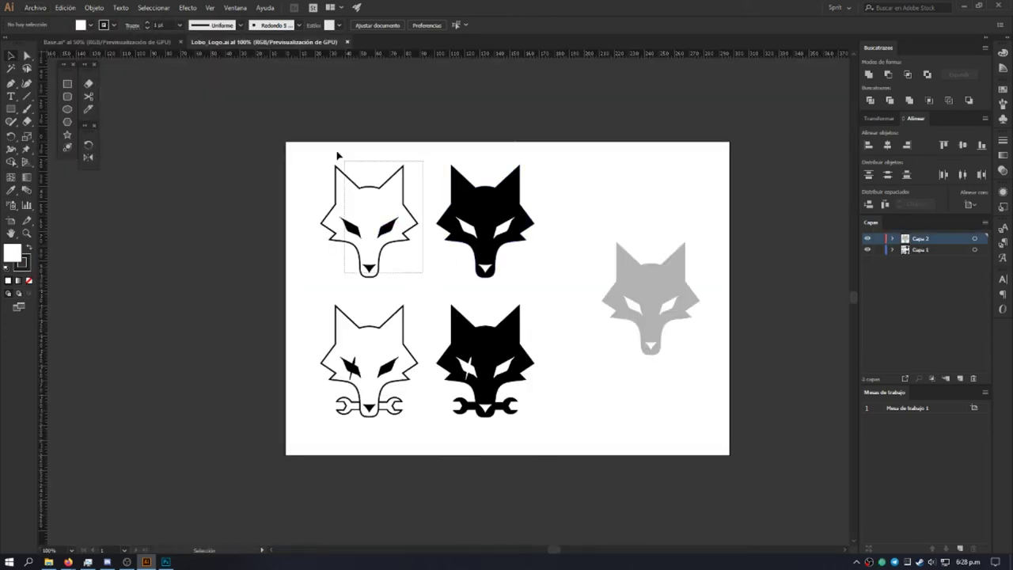
click(358, 177)
click(523, 220)
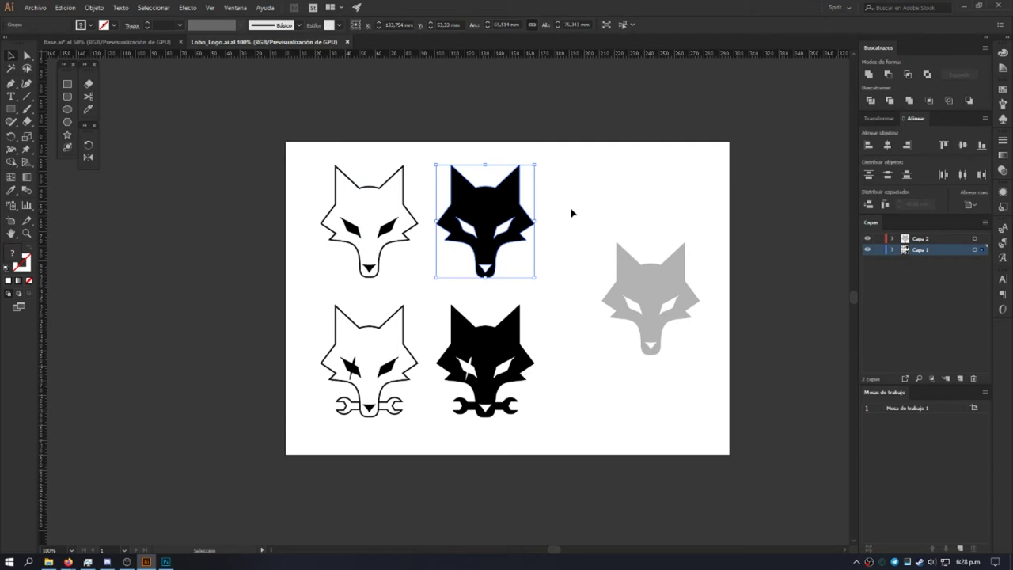
drag(396, 292, 269, 137)
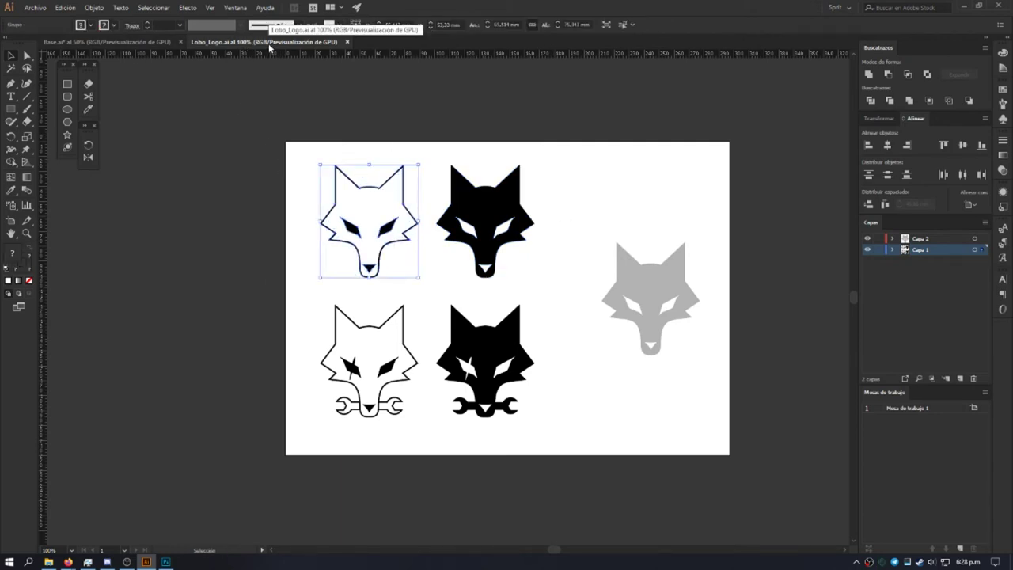
click(152, 42)
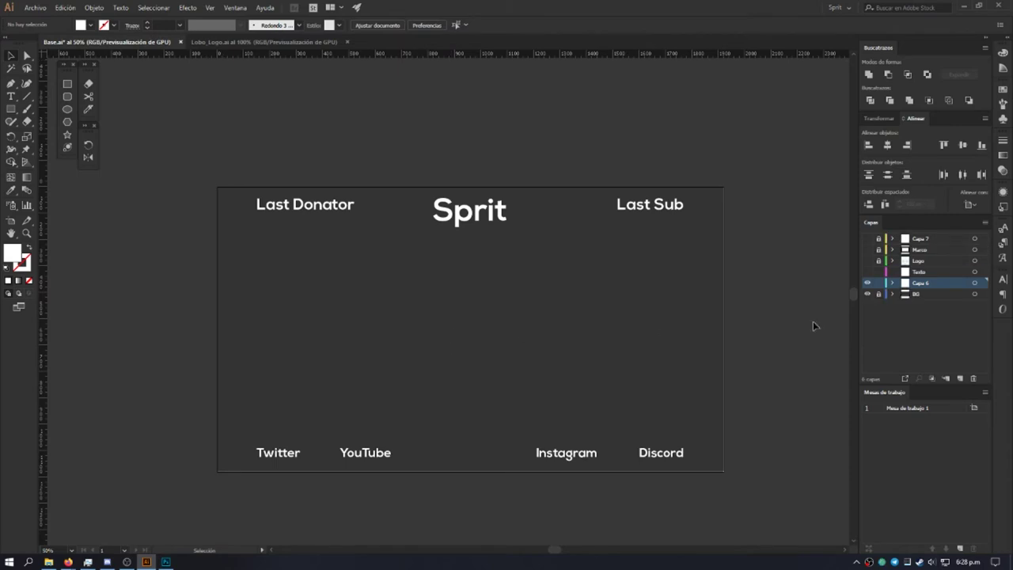
click(868, 260)
Step: Close Lobo_Logo.ai, unlock the Logo layer and move the wolf toward the artboard centre
click(345, 41)
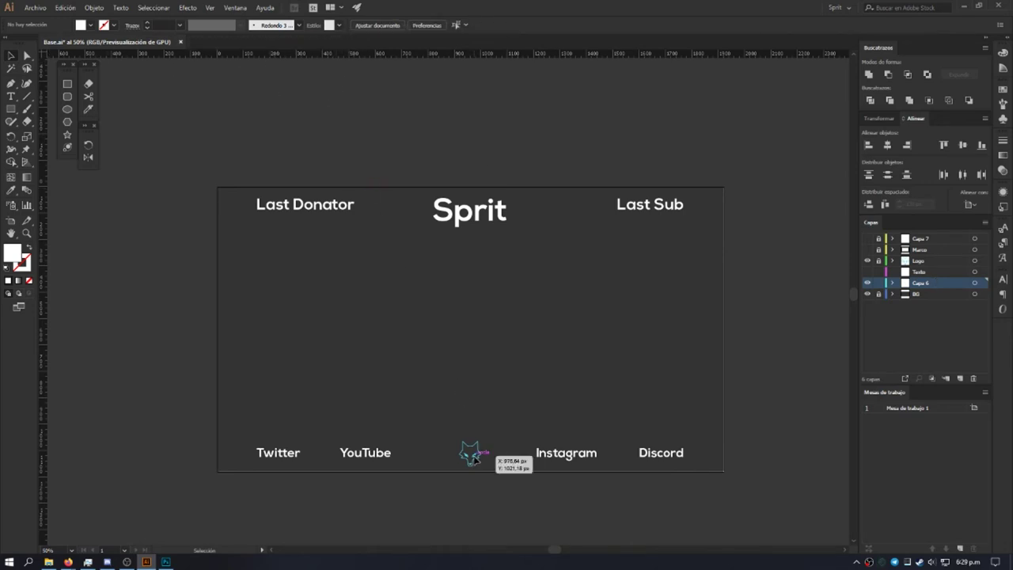
click(879, 260)
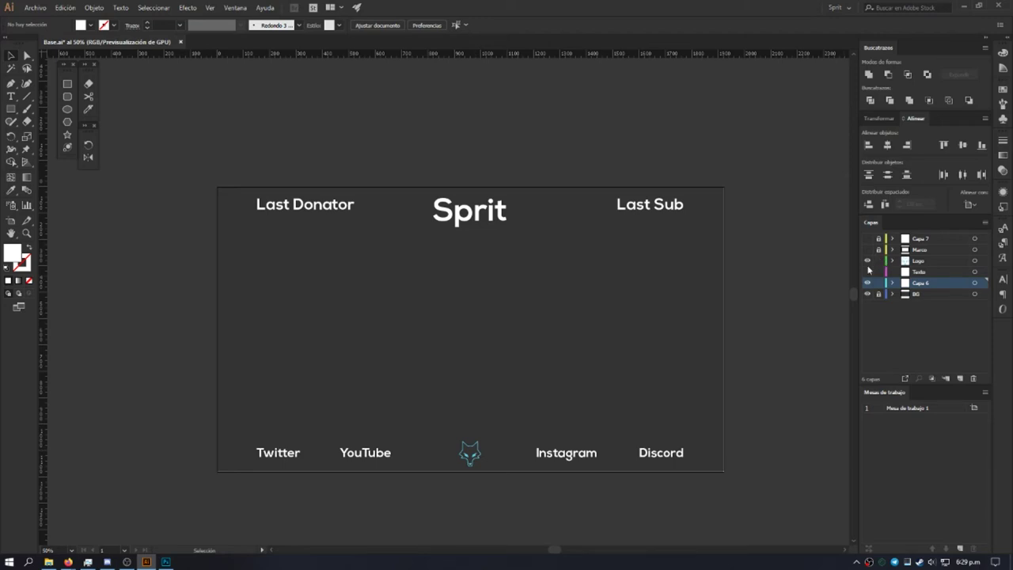
click(938, 260)
mouse_move(478, 453)
mouse_down()
mouse_move(438, 426)
mouse_move(669, 119)
mouse_up()
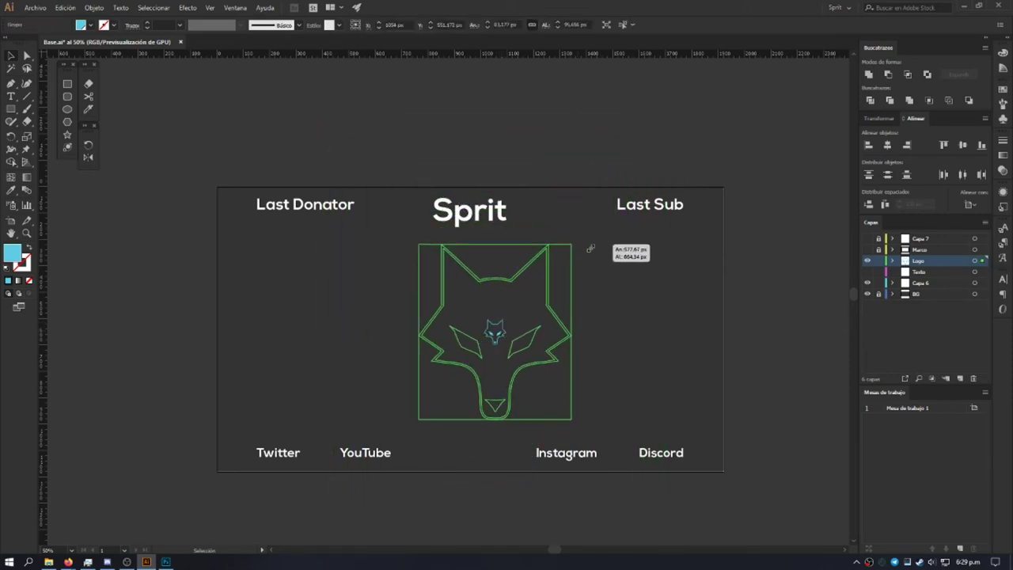
Step: Scale the wolf logo to a medium size between the header and social row
drag(668, 119, 581, 279)
mouse_move(588, 229)
mouse_down()
mouse_move(532, 288)
mouse_move(642, 160)
mouse_move(615, 238)
mouse_up()
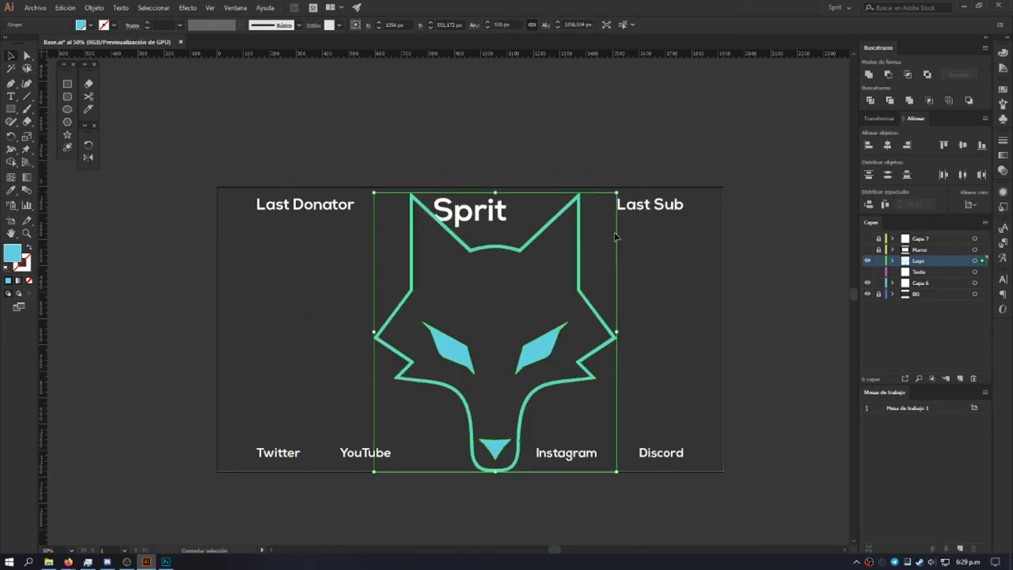
drag(616, 193, 540, 282)
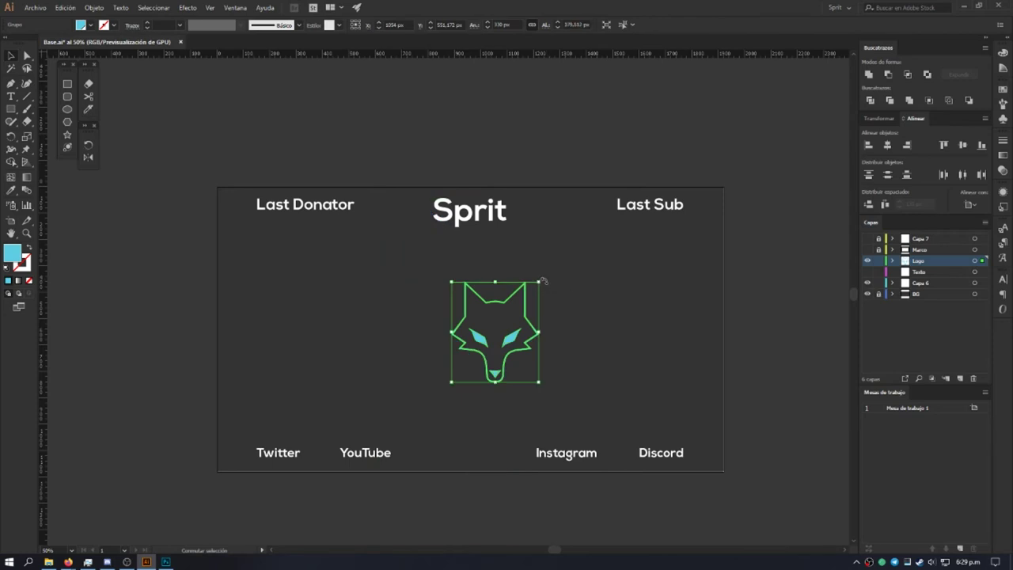
drag(585, 402, 360, 268)
click(636, 349)
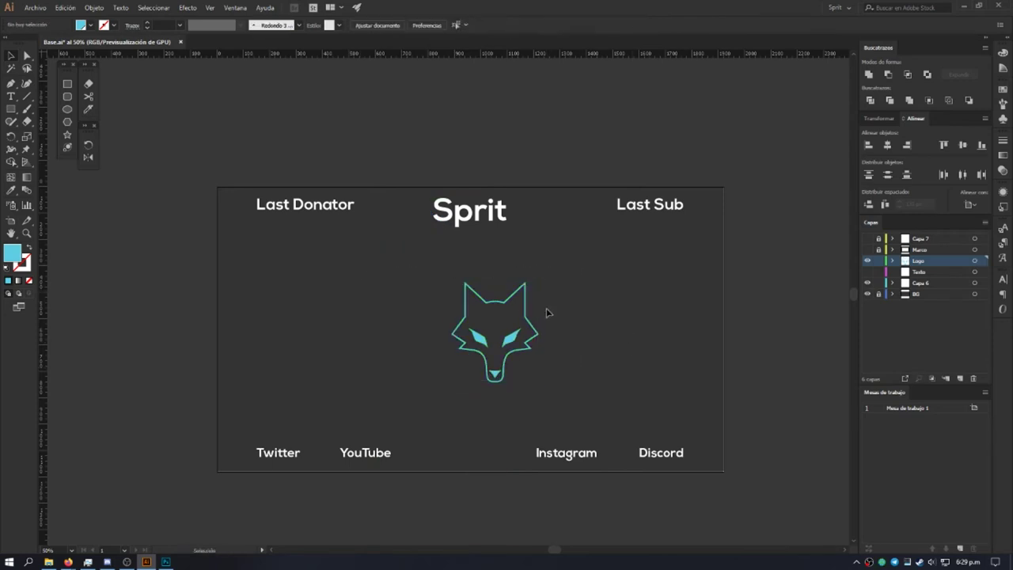
click(532, 318)
drag(539, 282, 505, 318)
click(618, 310)
click(452, 231)
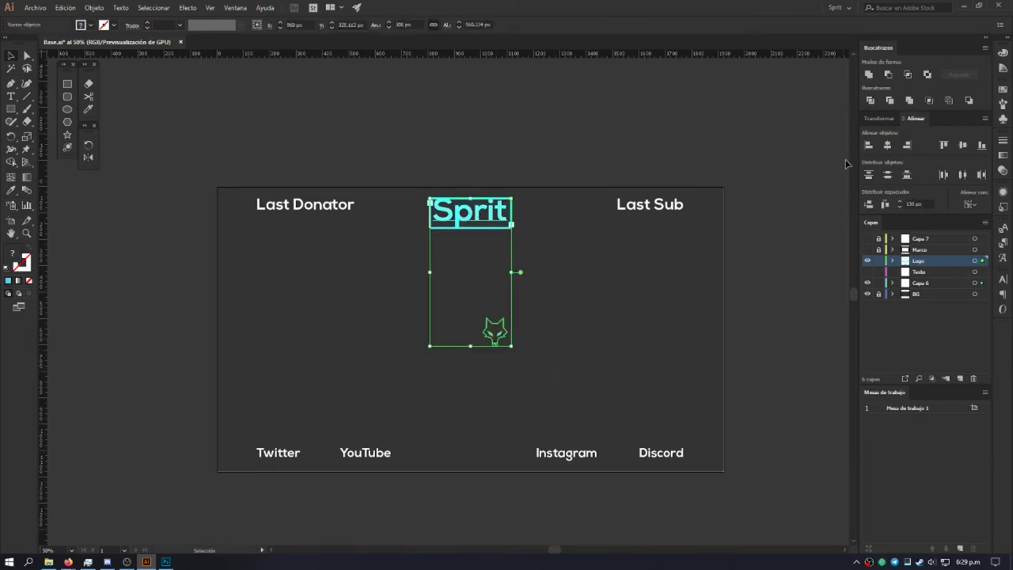
click(889, 146)
click(558, 356)
click(470, 331)
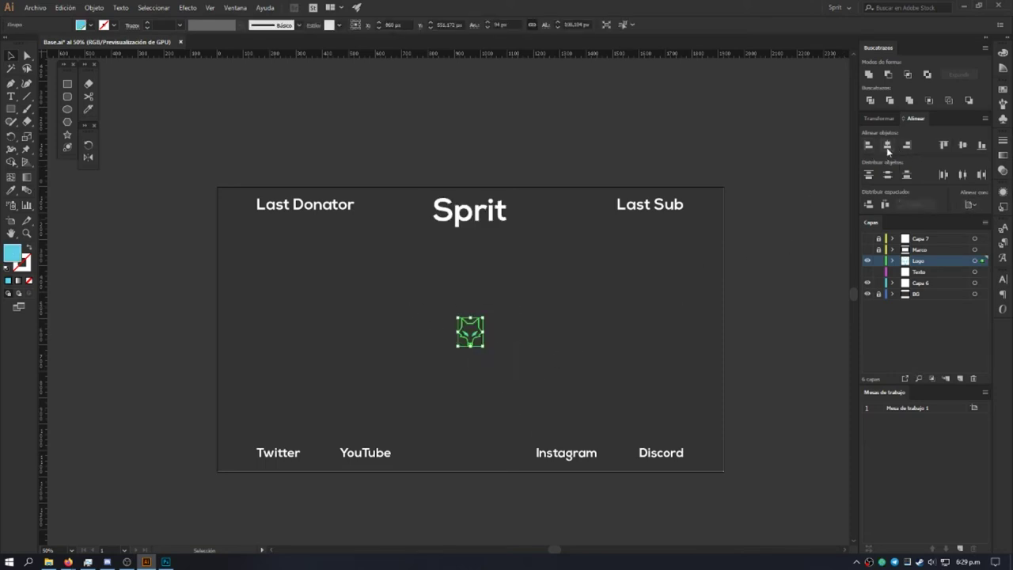
click(618, 364)
click(480, 343)
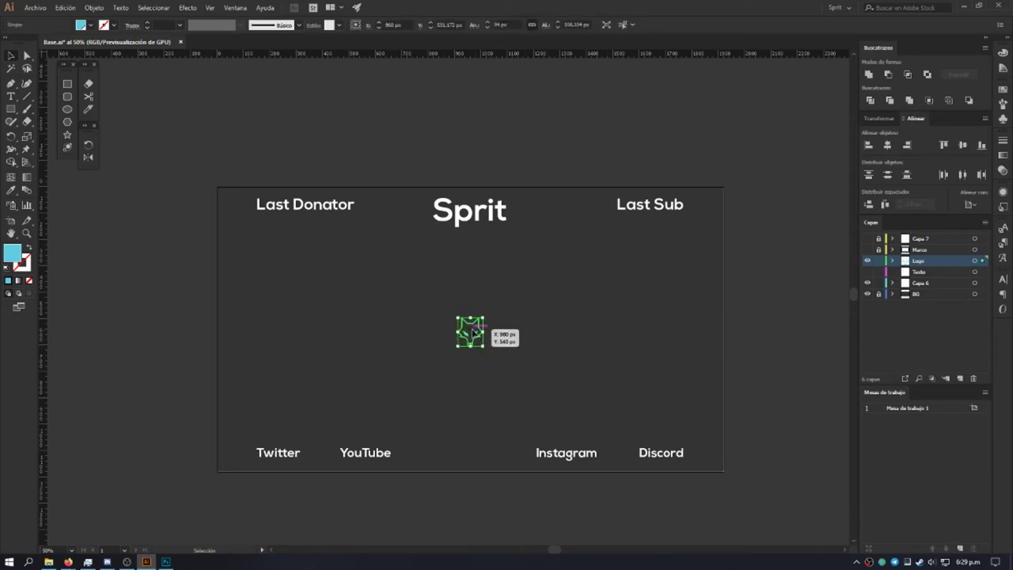
drag(473, 332, 473, 449)
click(536, 303)
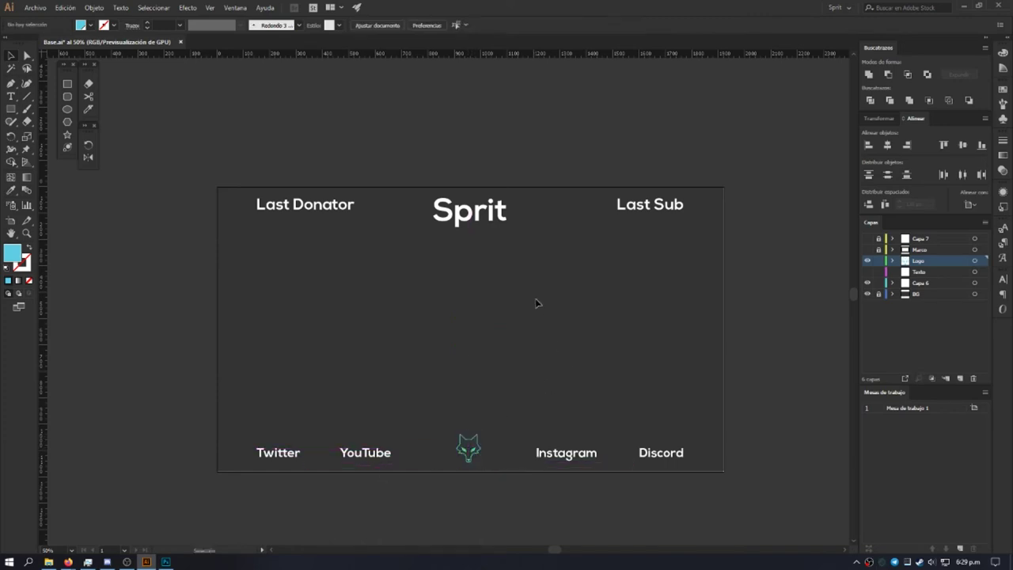
click(473, 448)
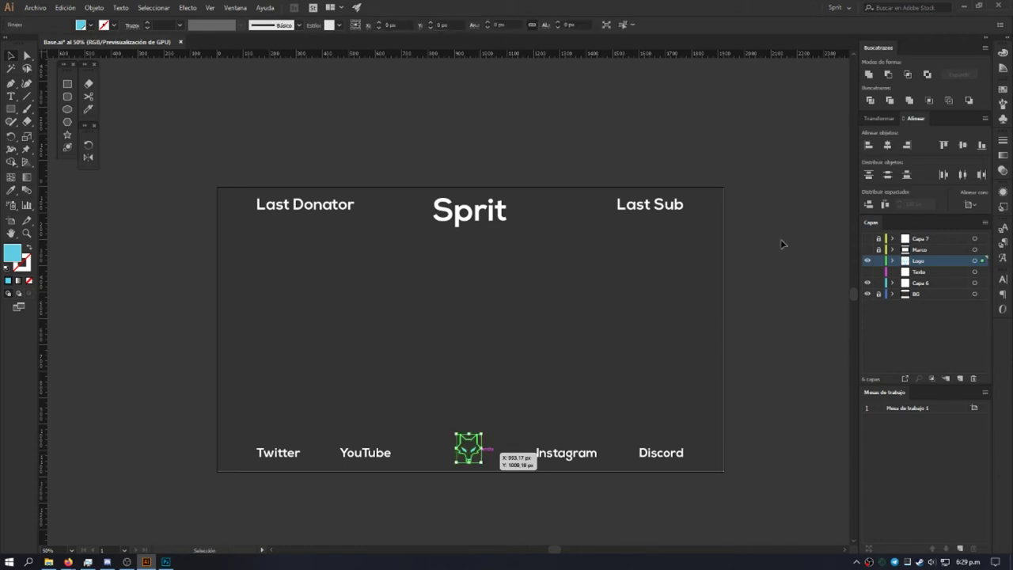
click(891, 148)
click(608, 340)
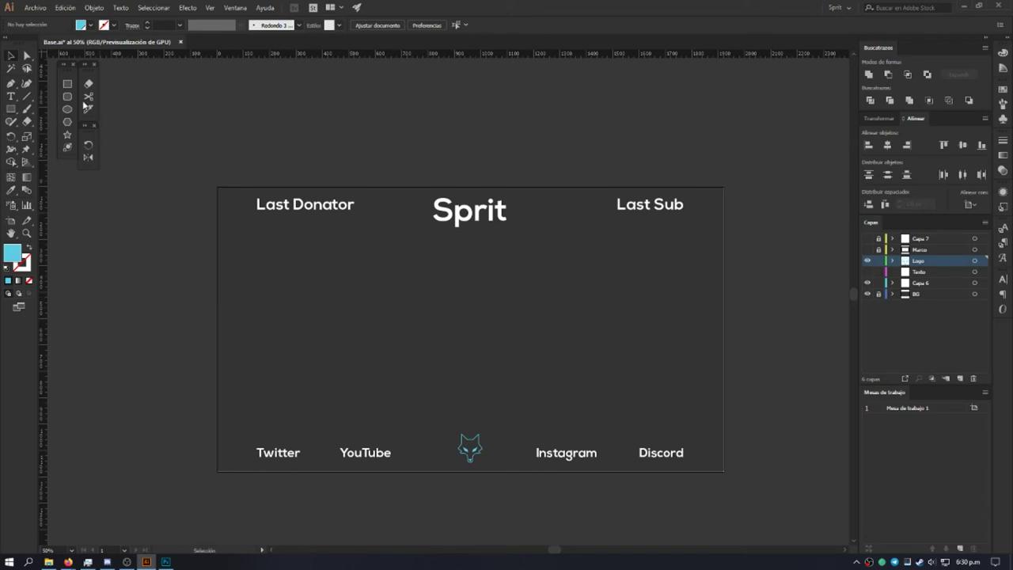
click(11, 83)
click(244, 327)
click(353, 300)
click(483, 364)
click(616, 291)
click(619, 385)
click(677, 266)
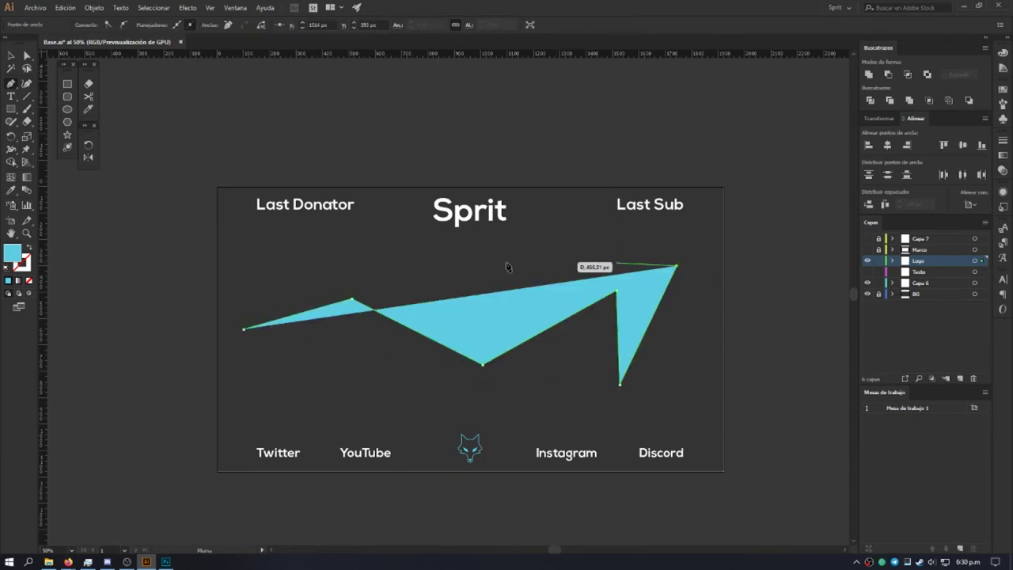
click(391, 276)
mouse_move(239, 266)
mouse_down()
mouse_move(248, 245)
mouse_move(200, 313)
mouse_up()
drag(244, 372, 286, 374)
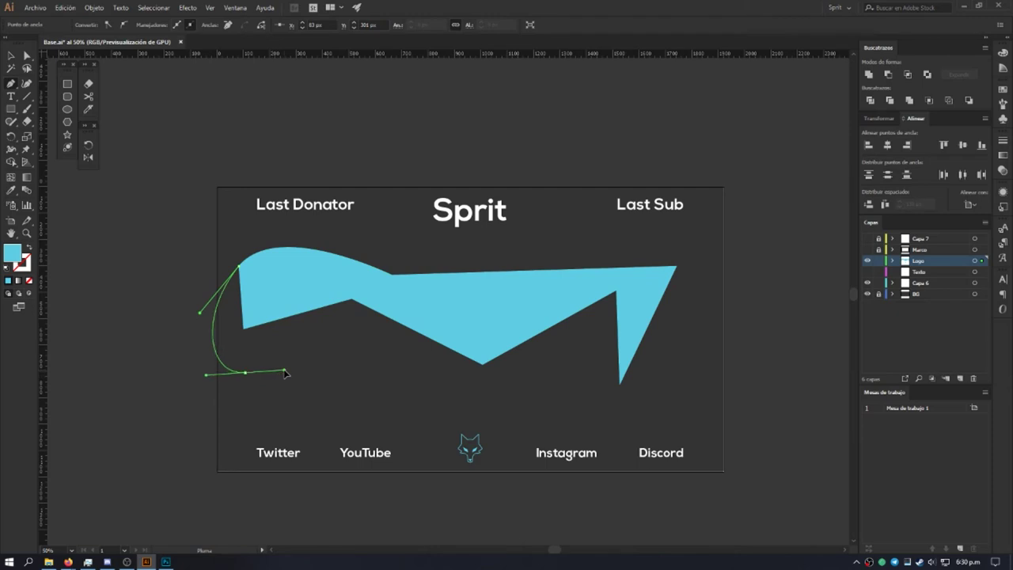
drag(377, 385, 372, 323)
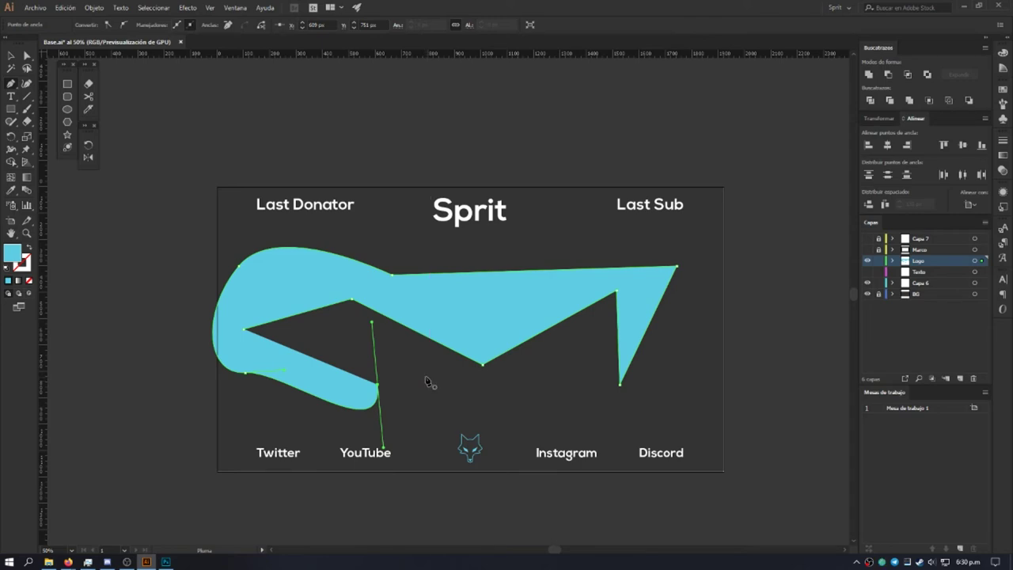
key(a)
click(27, 96)
mouse_move(385, 241)
mouse_down()
mouse_move(592, 229)
mouse_move(671, 266)
mouse_up()
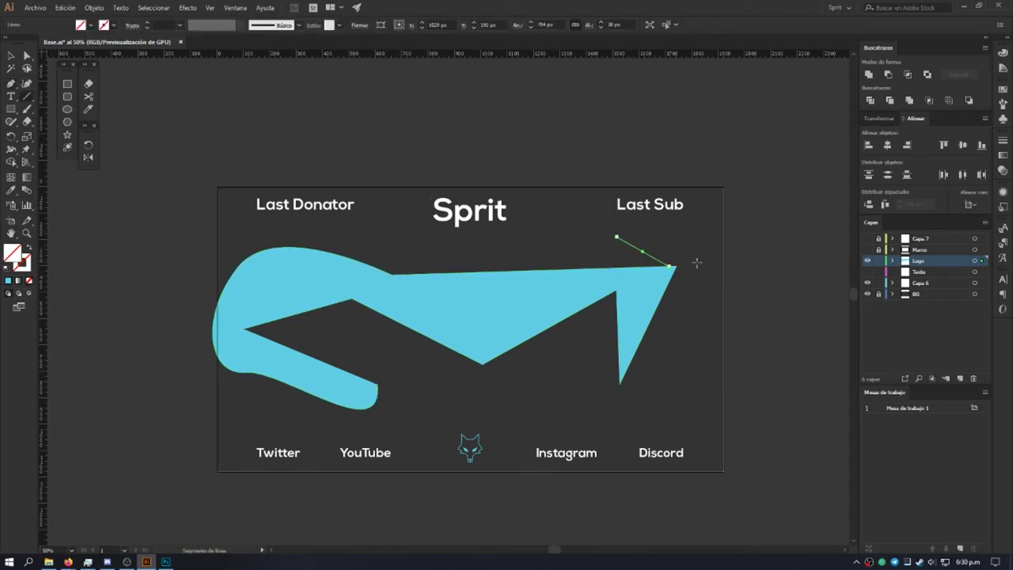
click(704, 264)
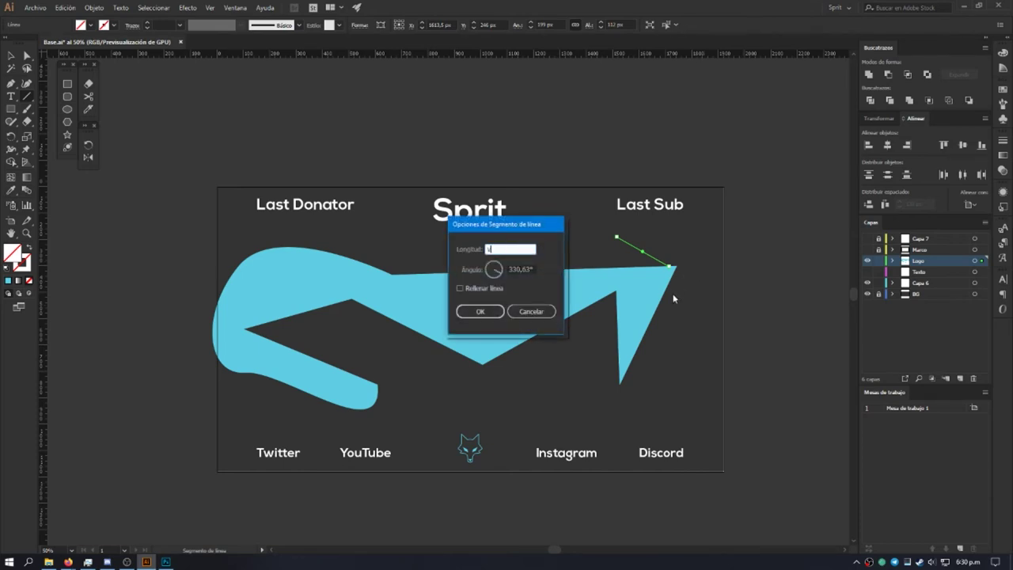
click(529, 311)
key(v)
mouse_move(704, 386)
mouse_down()
mouse_move(393, 242)
mouse_move(238, 241)
mouse_up()
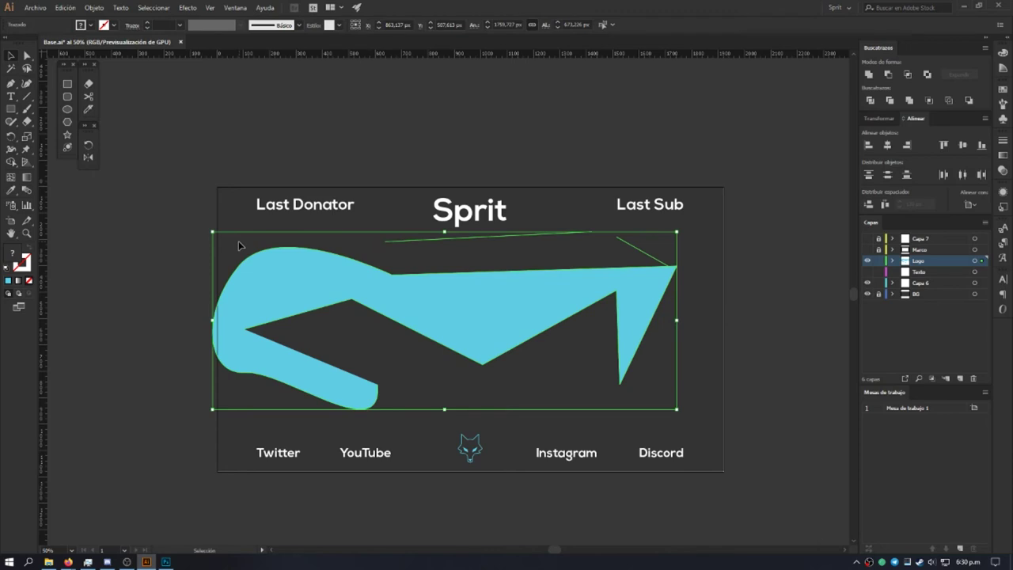
key(Delete)
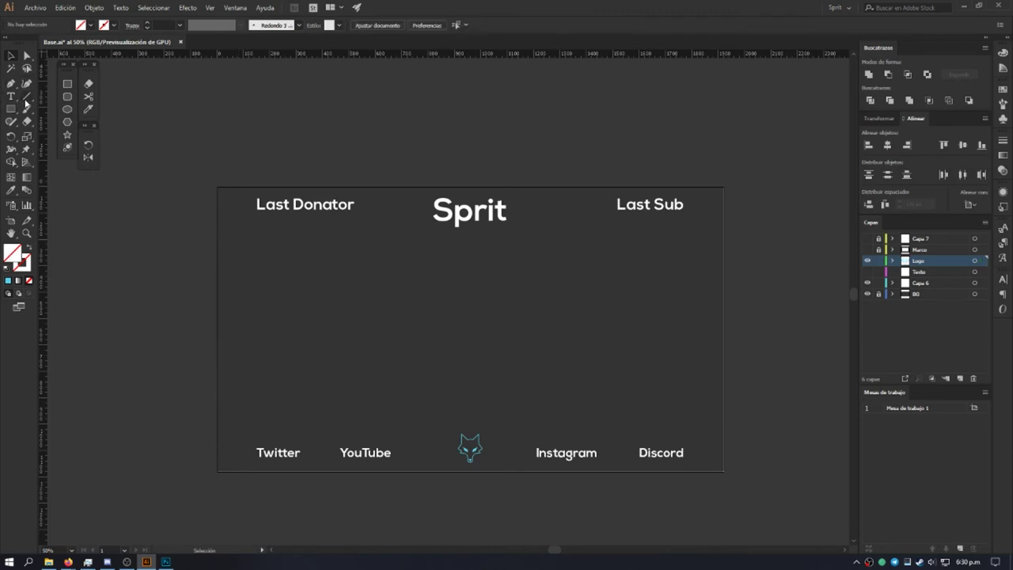
click(113, 25)
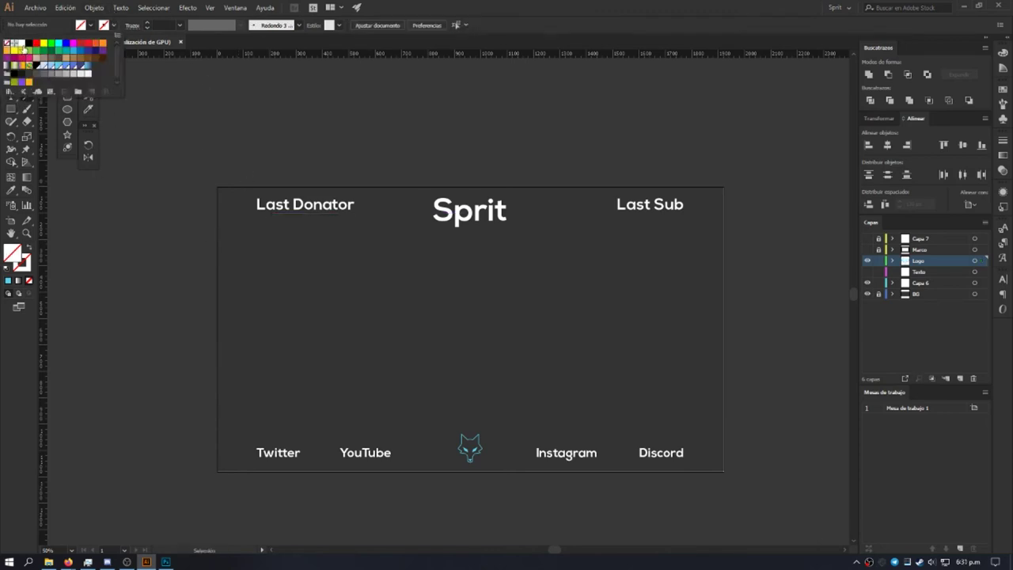
click(22, 46)
key(backslash)
drag(334, 266, 560, 303)
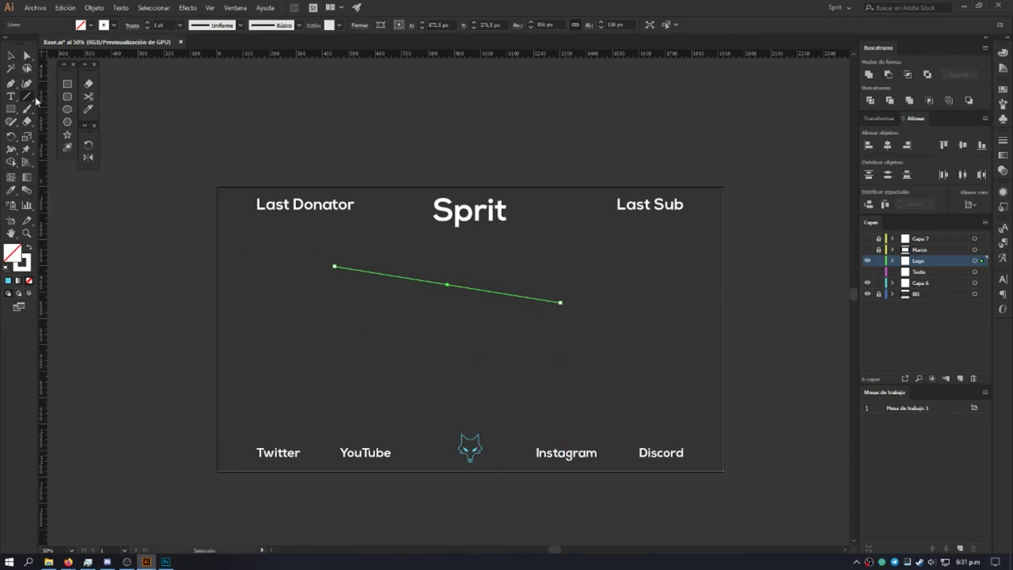
click(10, 82)
click(285, 348)
click(511, 338)
click(603, 382)
click(631, 328)
click(684, 292)
click(691, 381)
click(716, 253)
mouse_move(694, 245)
mouse_down()
mouse_move(646, 250)
mouse_move(675, 248)
mouse_up()
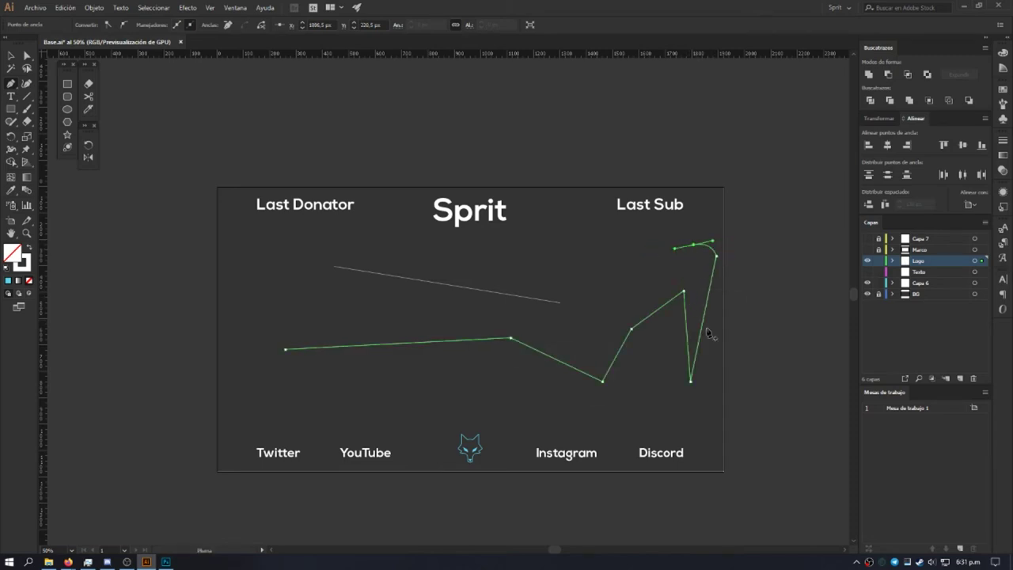
key(v)
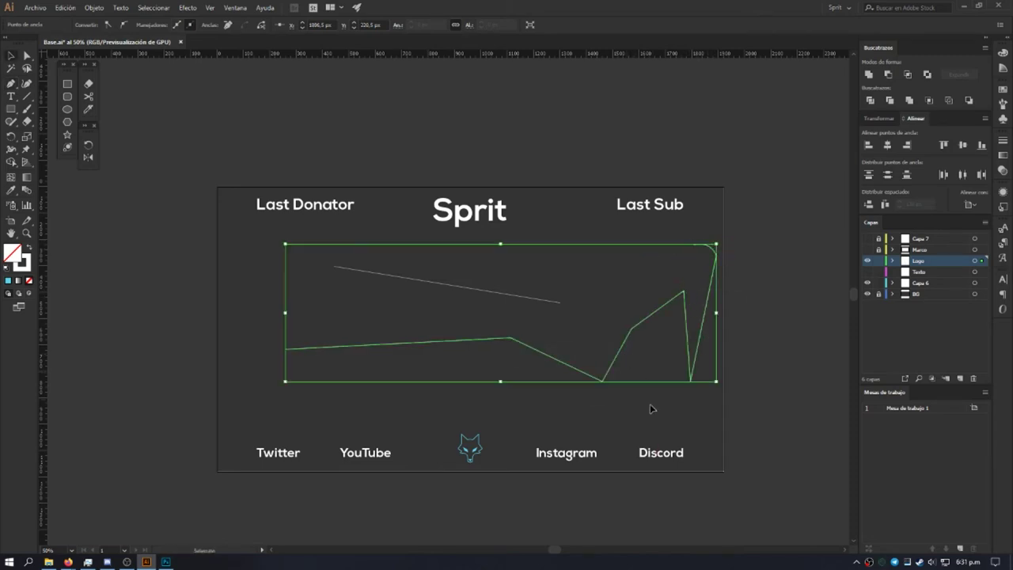
click(650, 407)
mouse_move(663, 350)
mouse_down()
mouse_move(437, 244)
mouse_move(458, 267)
mouse_up()
key(Delete)
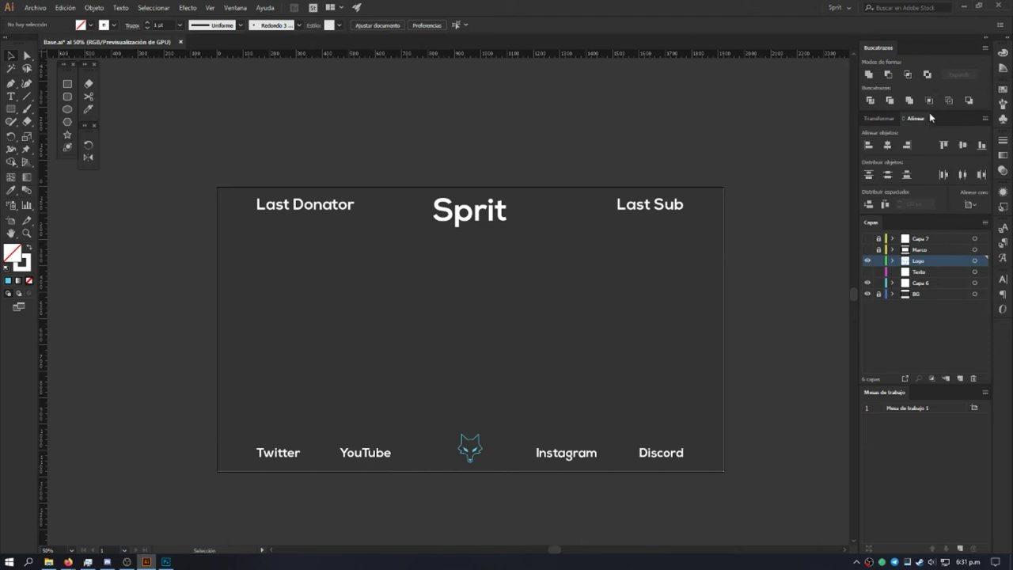
Step: Draw a 116 px tall rectangle stretched past both edges along the overlay bottom
click(67, 85)
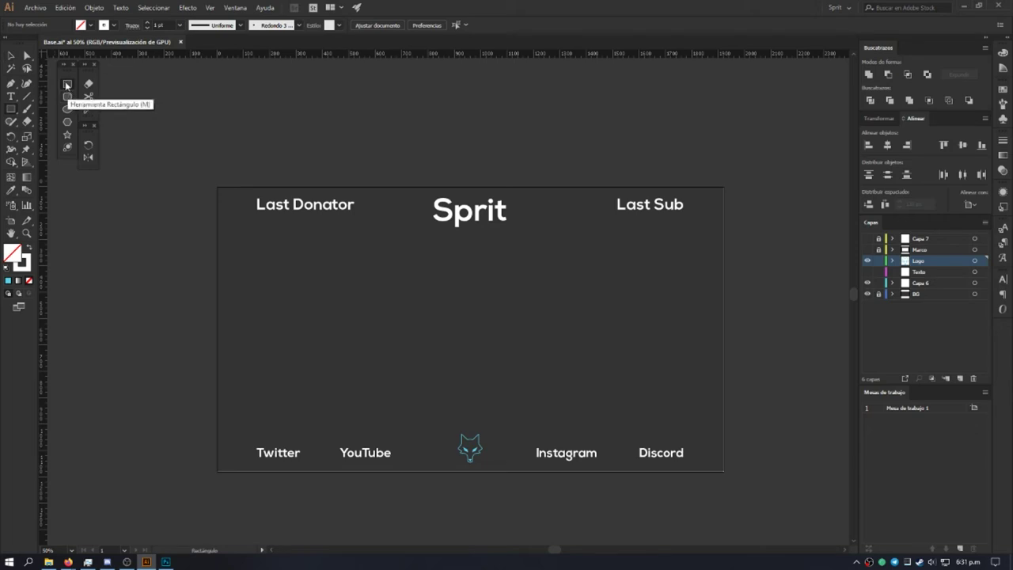
drag(243, 434, 409, 477)
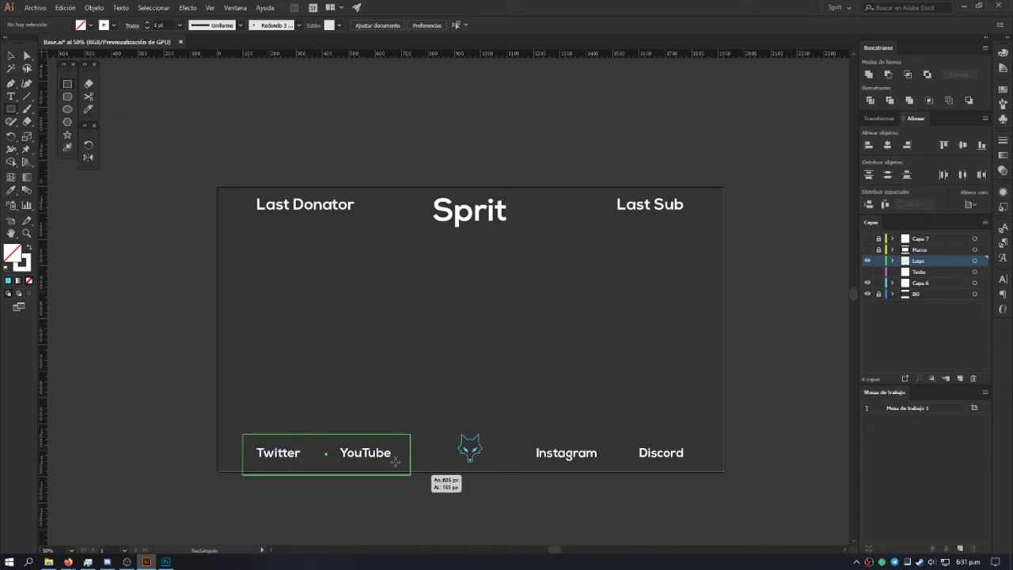
drag(409, 476, 411, 475)
drag(327, 432, 327, 437)
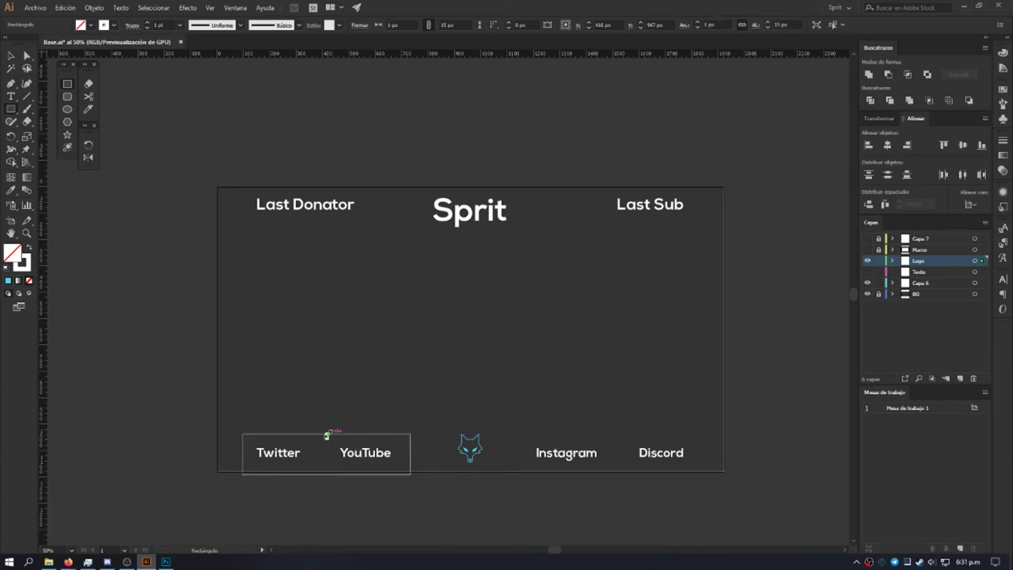
key(Delete)
key(v)
click(329, 435)
drag(328, 439, 326, 444)
drag(411, 458, 697, 462)
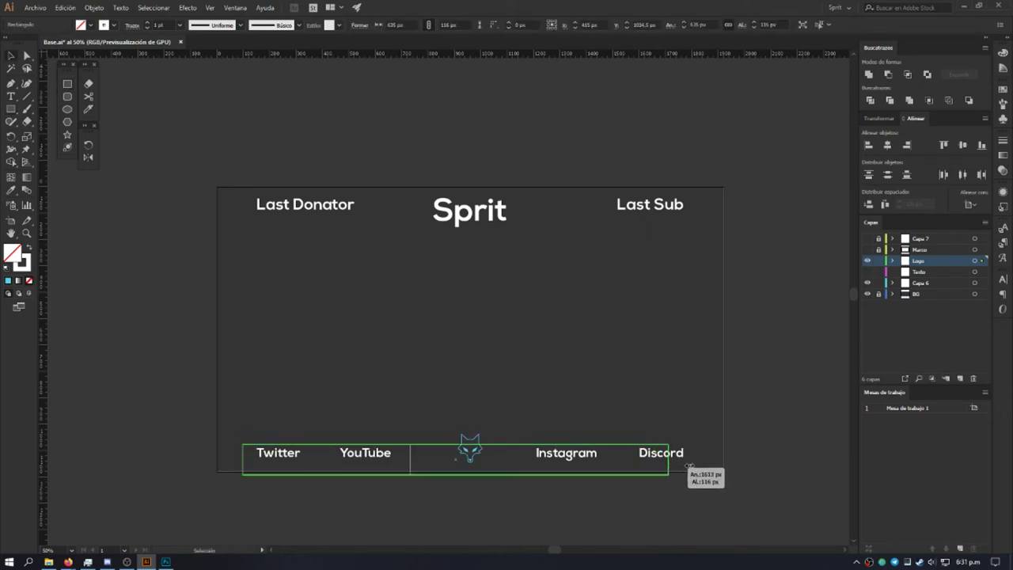
drag(697, 462, 746, 468)
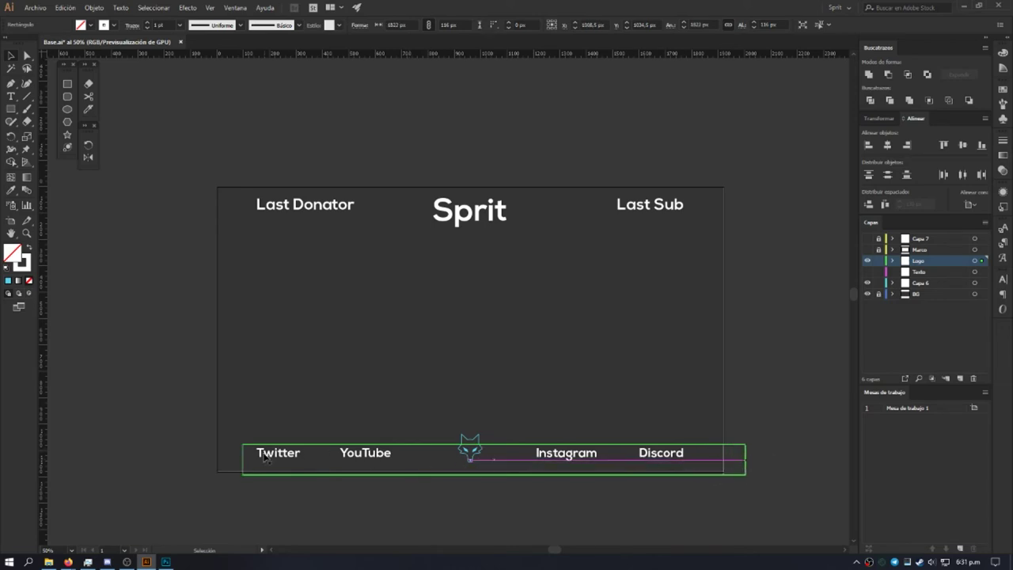
drag(243, 460, 208, 459)
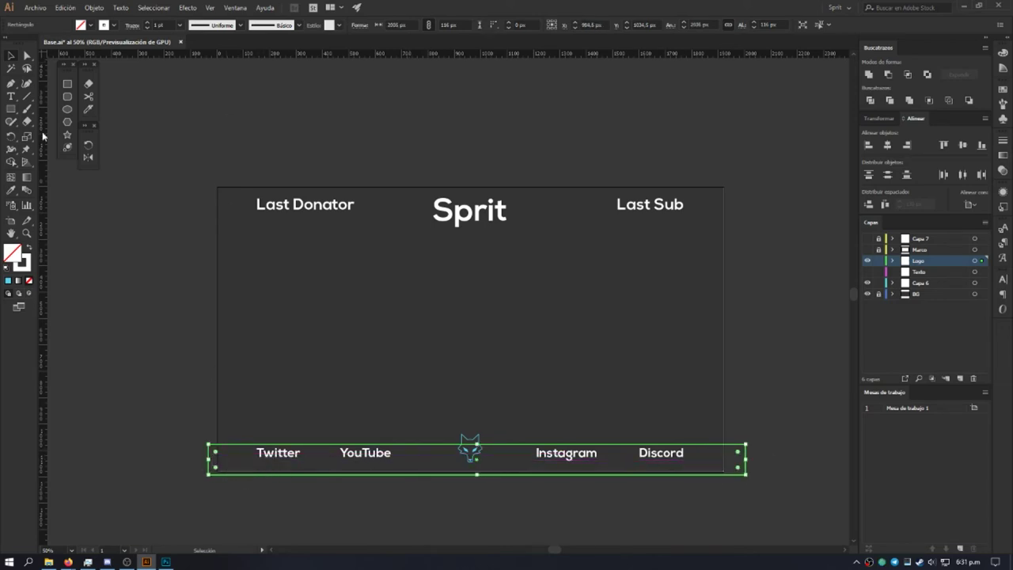
Step: Fill the bottom bar with solid green from the swatches
click(29, 250)
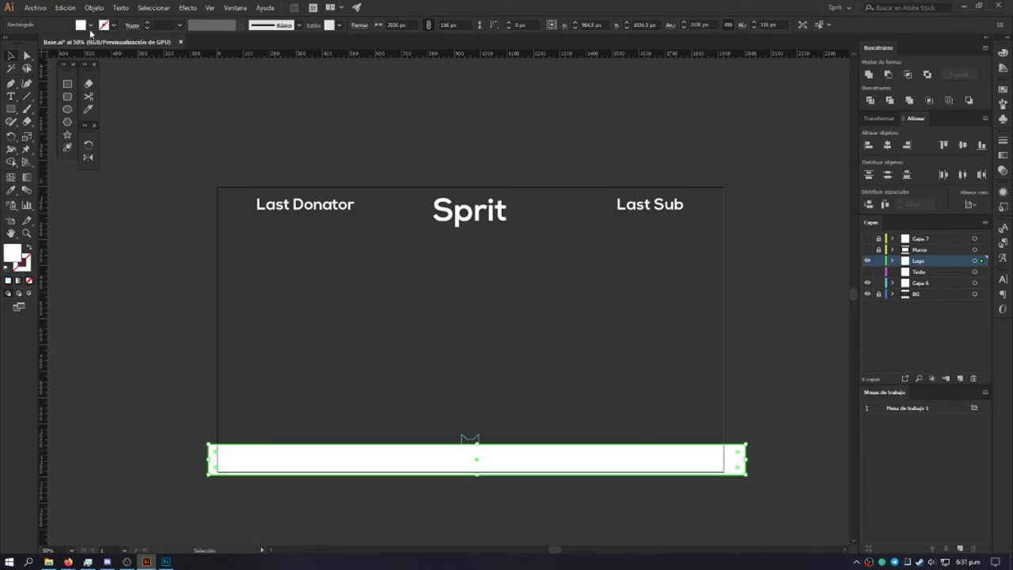
click(90, 26)
click(59, 44)
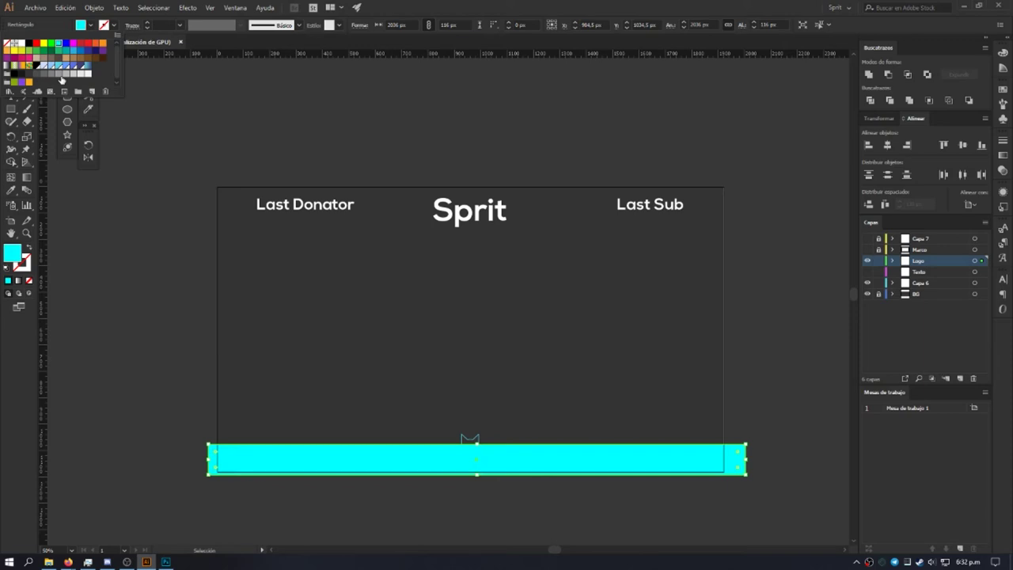
click(36, 52)
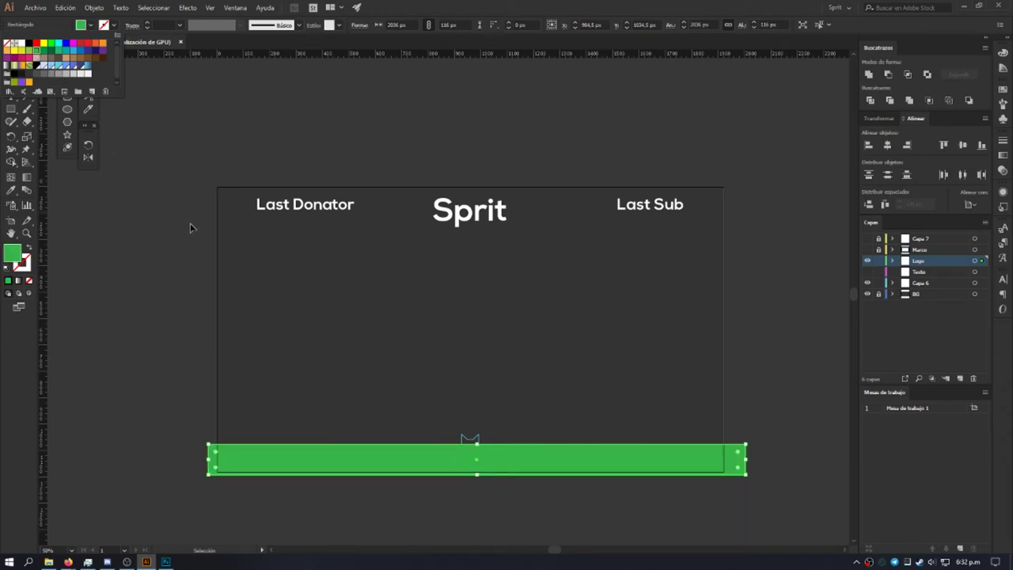
click(192, 258)
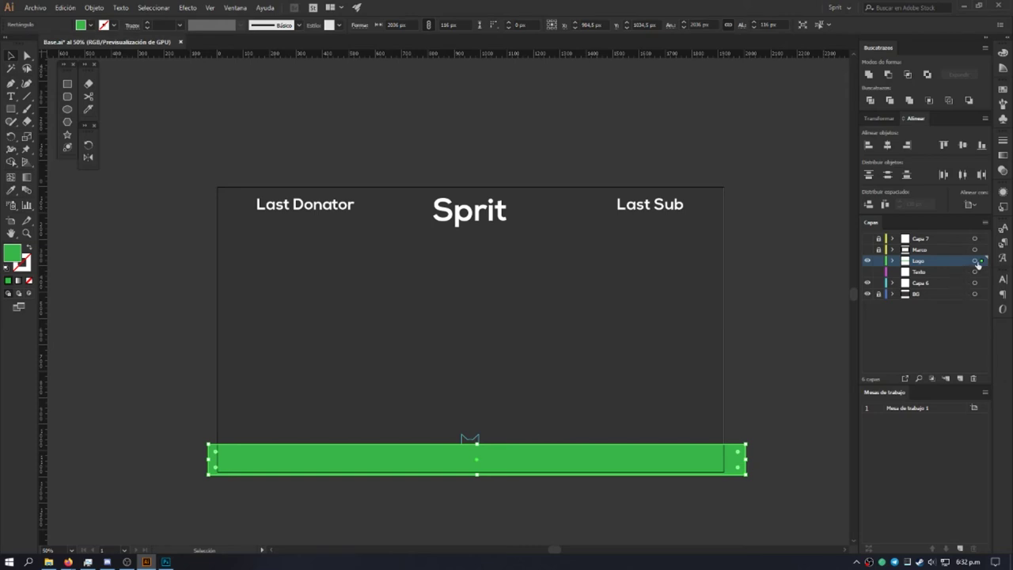
Step: Add a new layer and delete the Texto layer
click(960, 379)
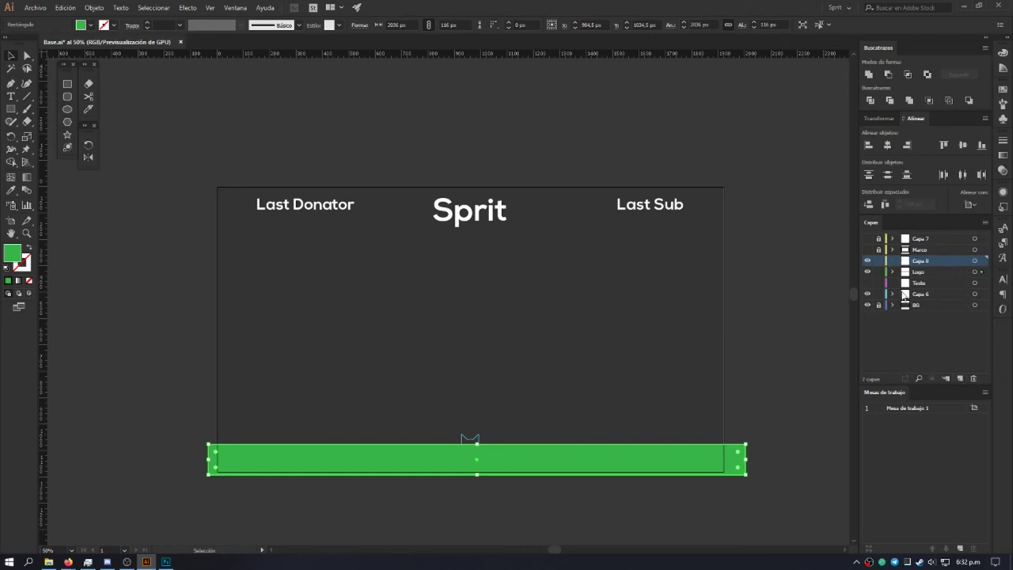
click(935, 284)
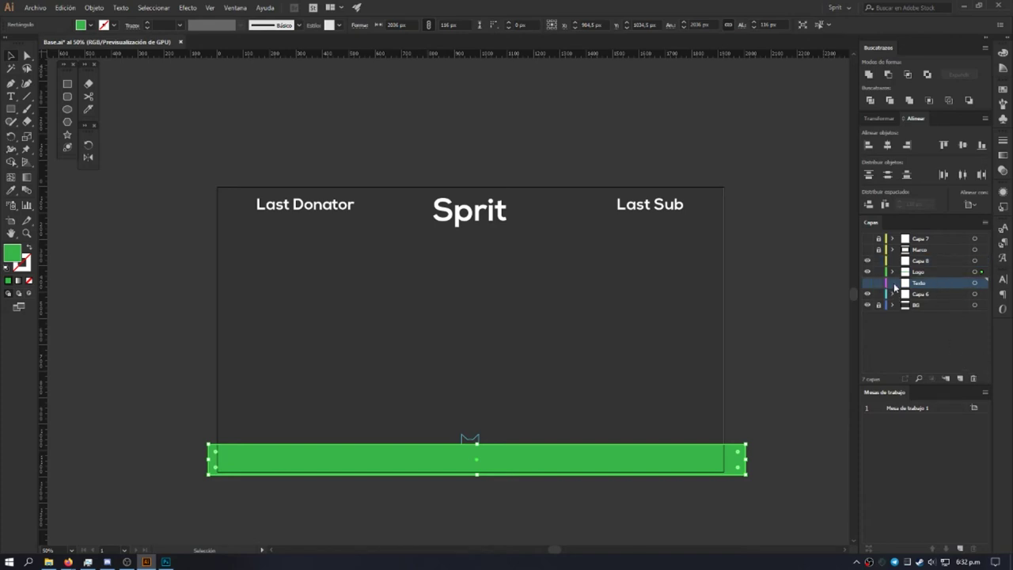
drag(931, 289, 975, 380)
click(944, 274)
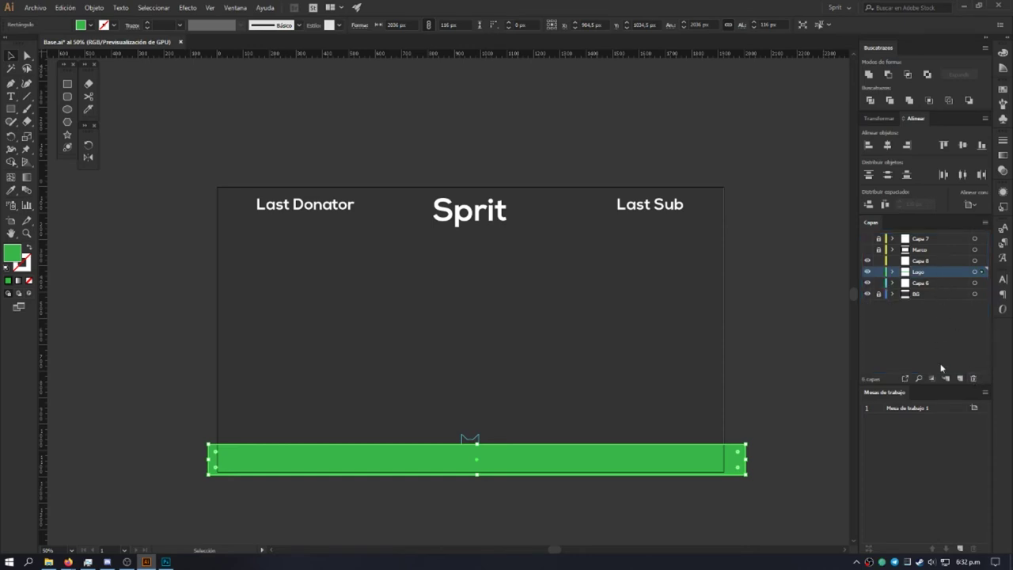
Step: Add and rename a drawing layer below Capa 6, and move the green bar into Capa 6
click(960, 379)
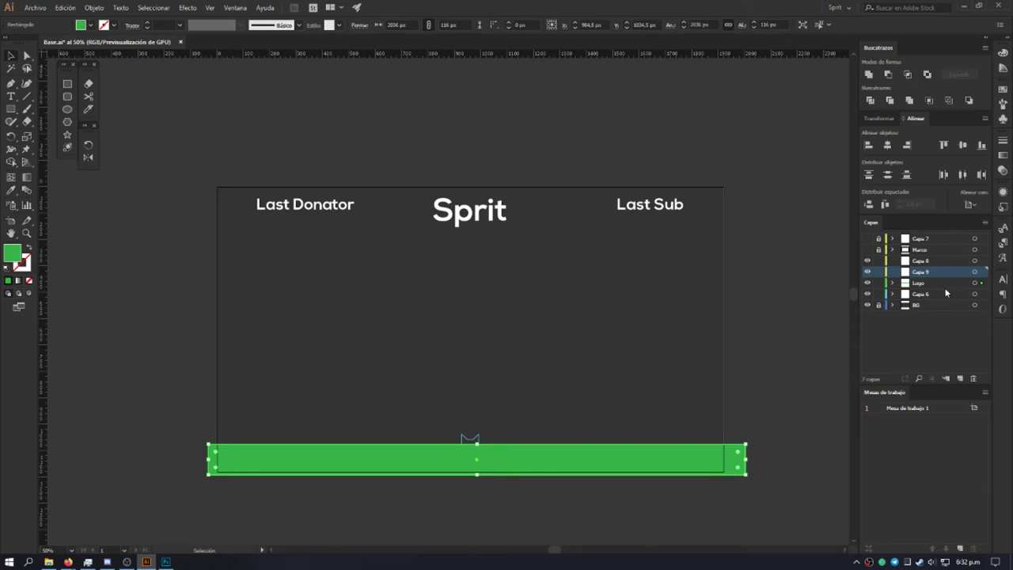
double_click(922, 271)
text(B)
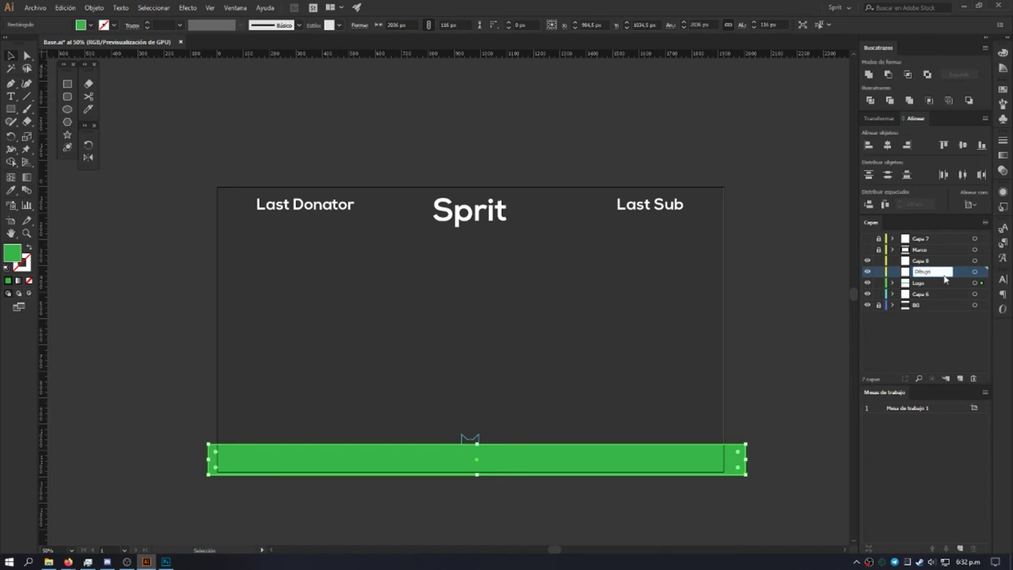
drag(943, 274, 941, 300)
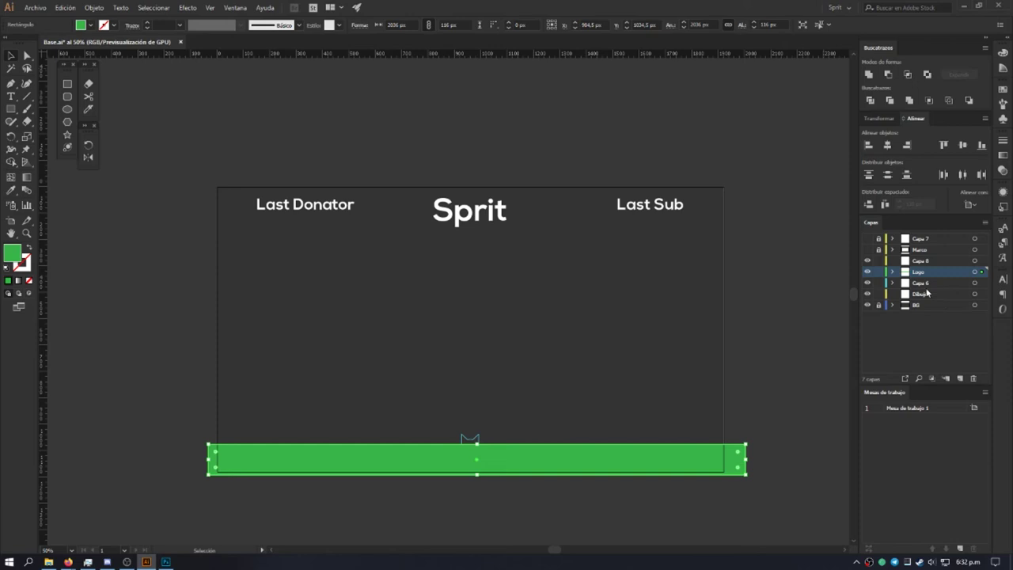
drag(981, 272, 982, 295)
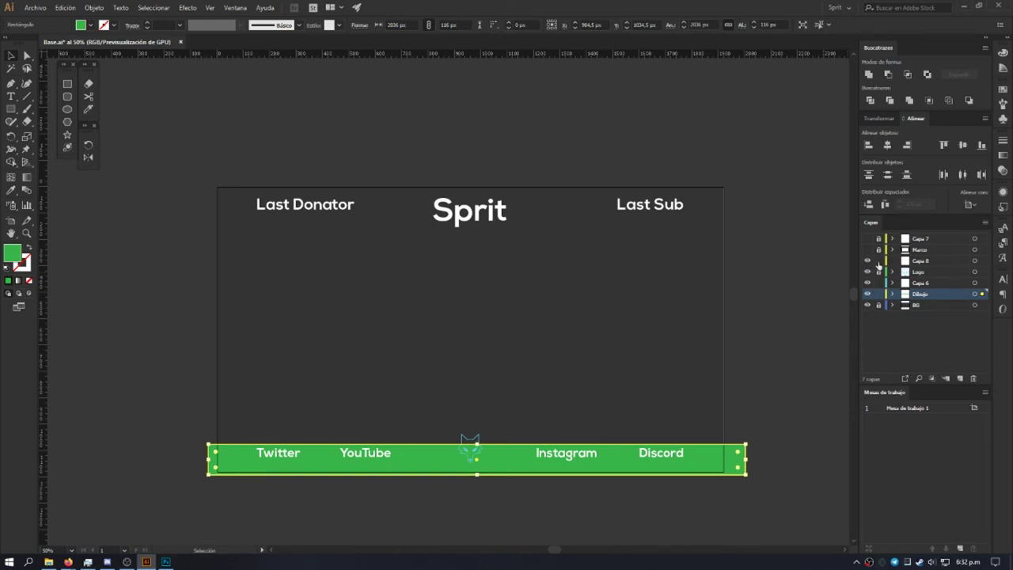
Step: Delete the Capa 8 layer, lock BG, and toggle the text layer's visibility
click(931, 263)
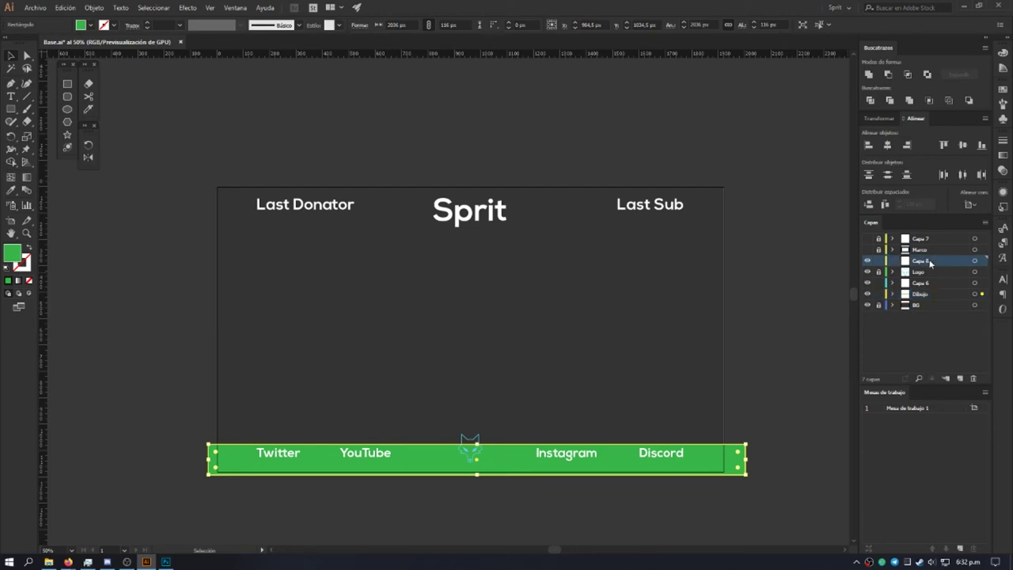
drag(966, 261, 975, 380)
click(878, 294)
click(869, 273)
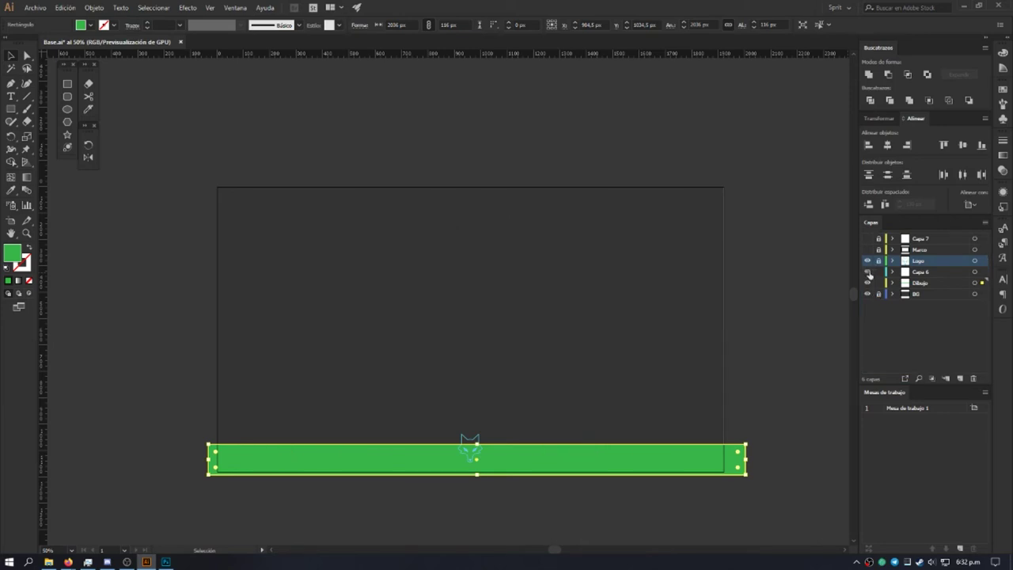
click(868, 273)
click(868, 272)
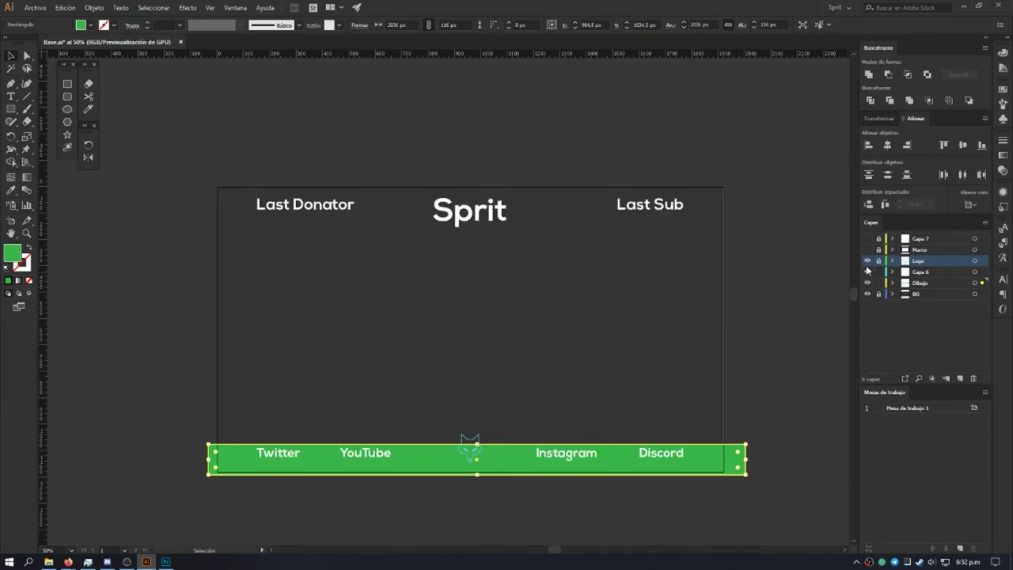
Step: Check the Logo and Capa 6 layers' visibility and make Dibujo the active layer
click(867, 260)
click(867, 272)
click(946, 283)
click(625, 373)
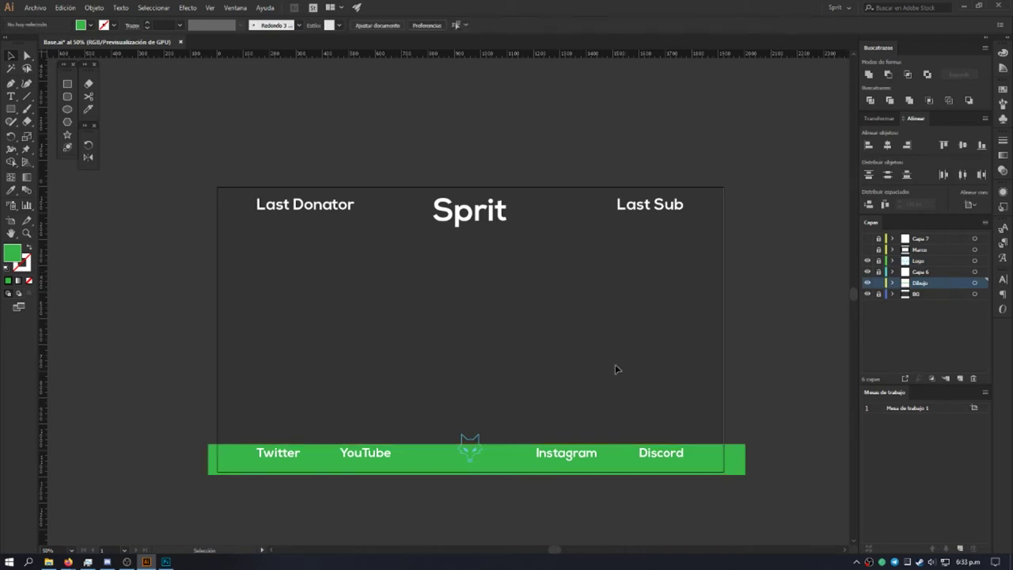
click(11, 84)
click(232, 357)
click(315, 297)
click(372, 357)
click(439, 301)
click(483, 370)
click(544, 283)
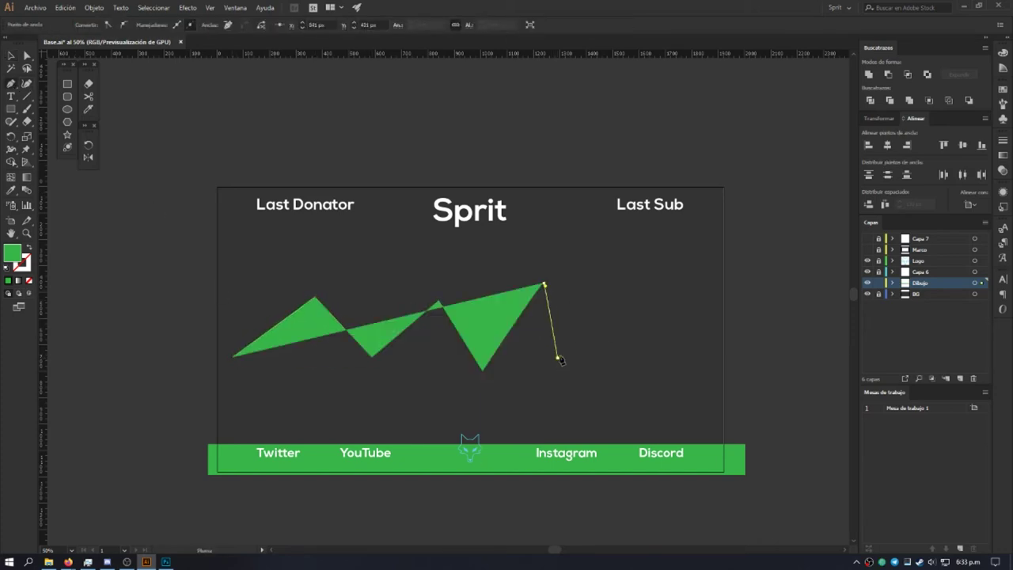
click(559, 358)
click(608, 297)
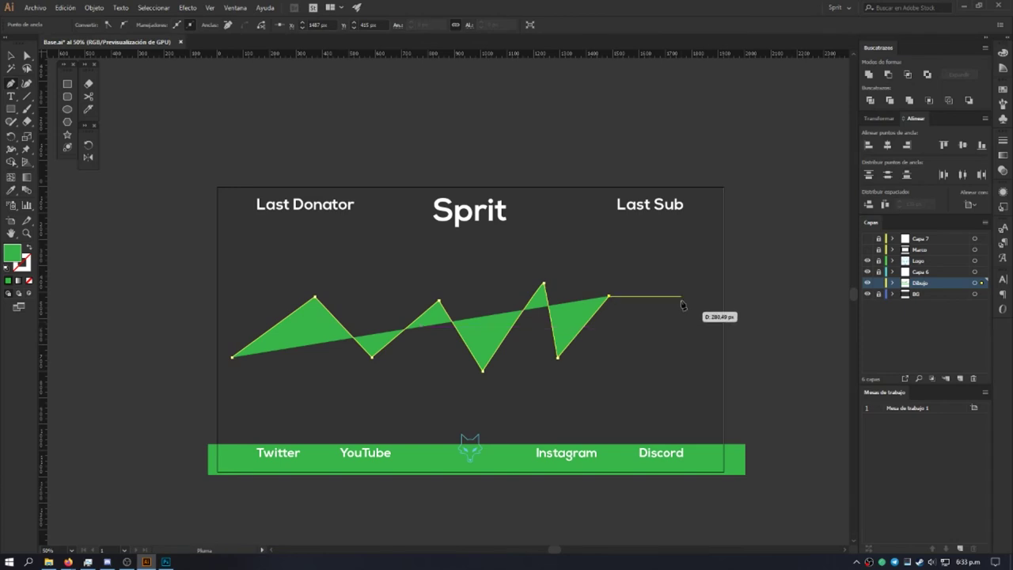
click(705, 296)
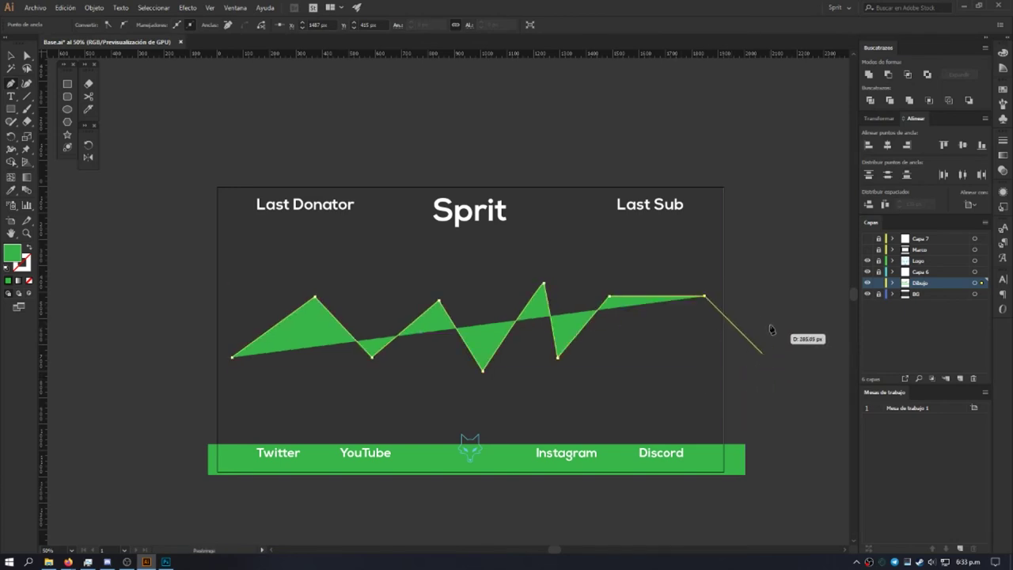
click(770, 296)
key(Escape)
key(v)
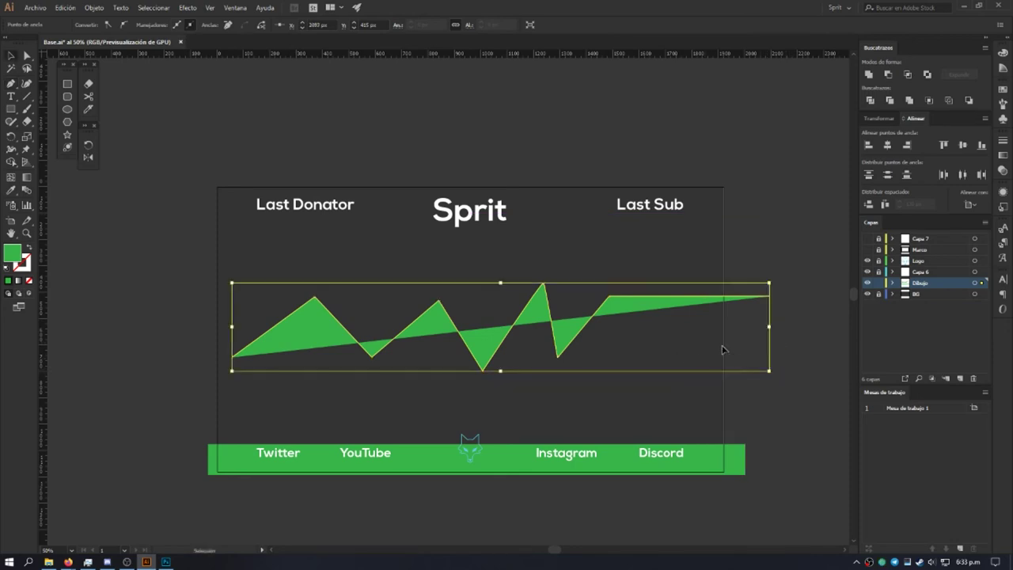
key(ctrl+z)
click(724, 395)
click(482, 340)
key(Delete)
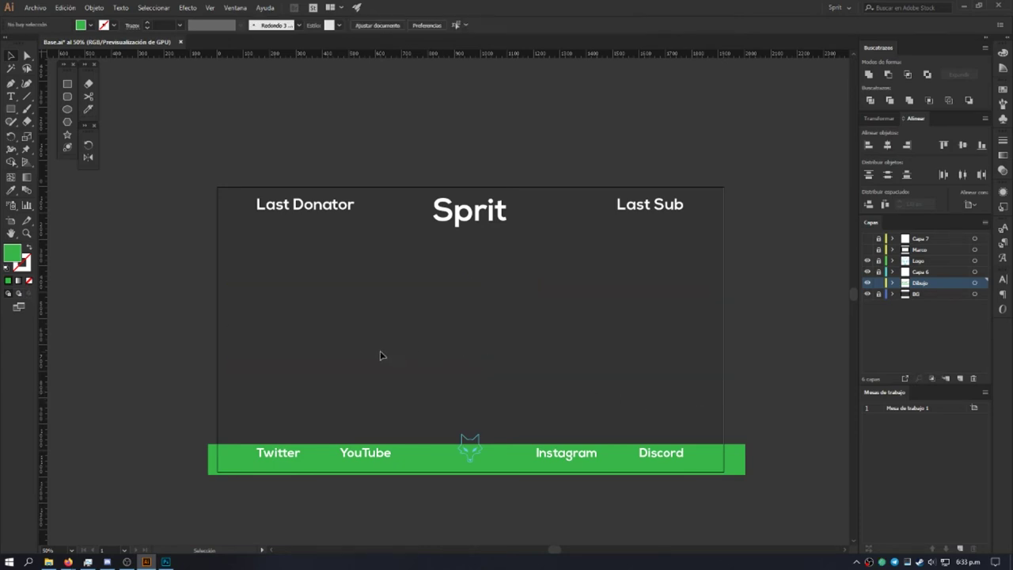
click(68, 83)
Step: Draw and delete a test rectangle, then try a vertical line segment
drag(281, 308, 425, 359)
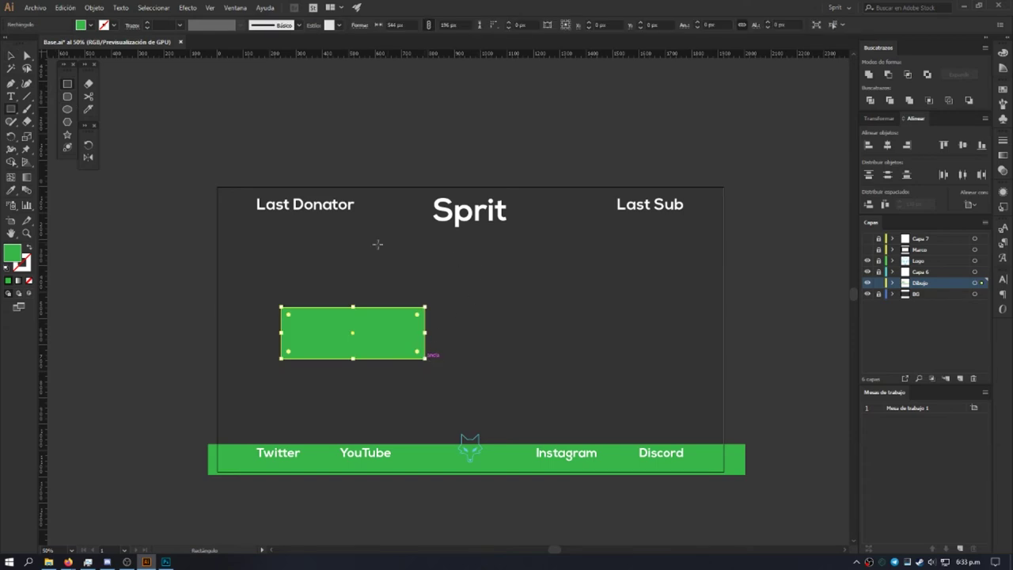
key(Delete)
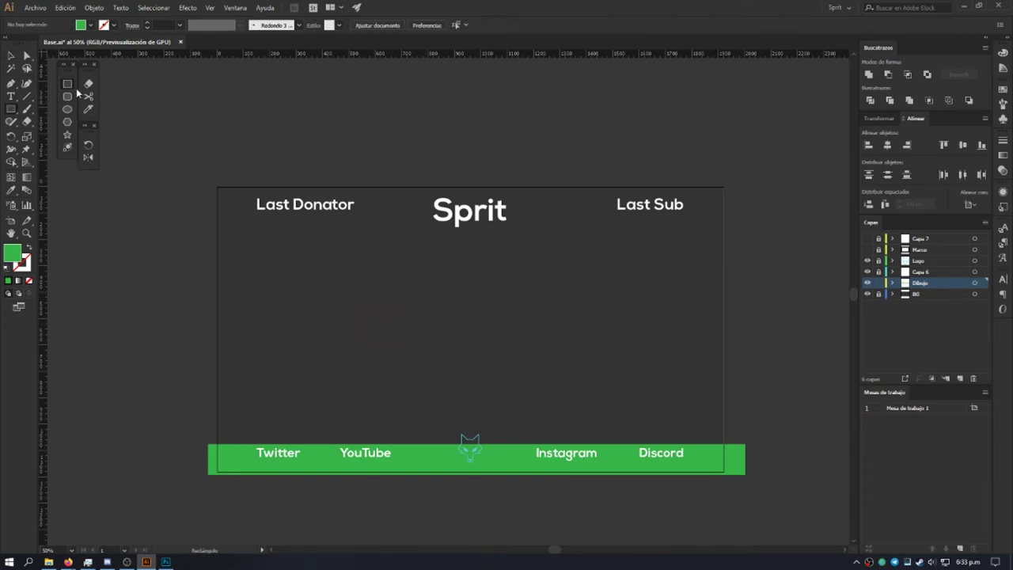
key(v)
click(28, 98)
drag(281, 295, 281, 445)
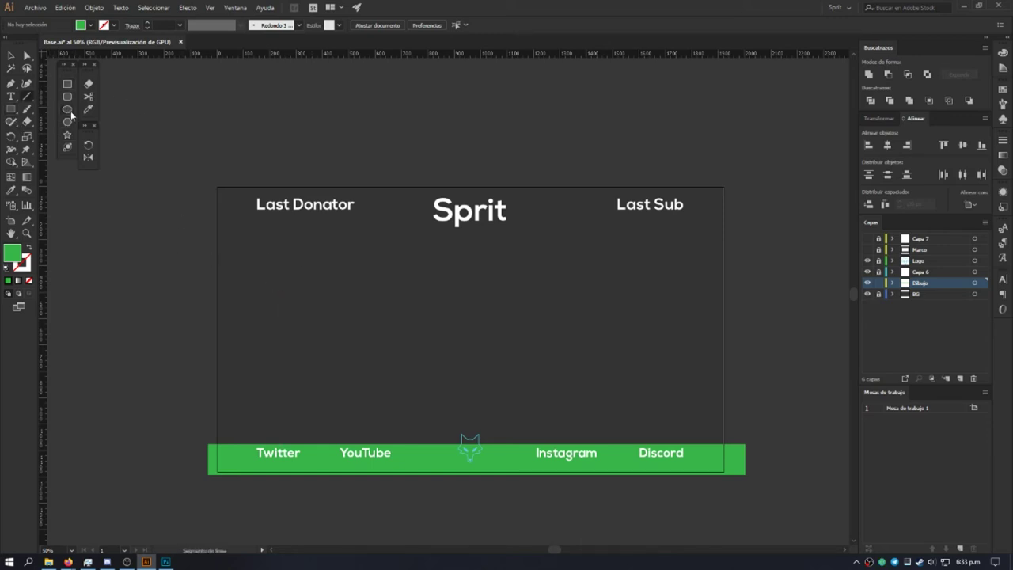
Step: Draw a tall 467 × 540 px rectangle above the bottom bar and a five-pointed star top left
click(67, 83)
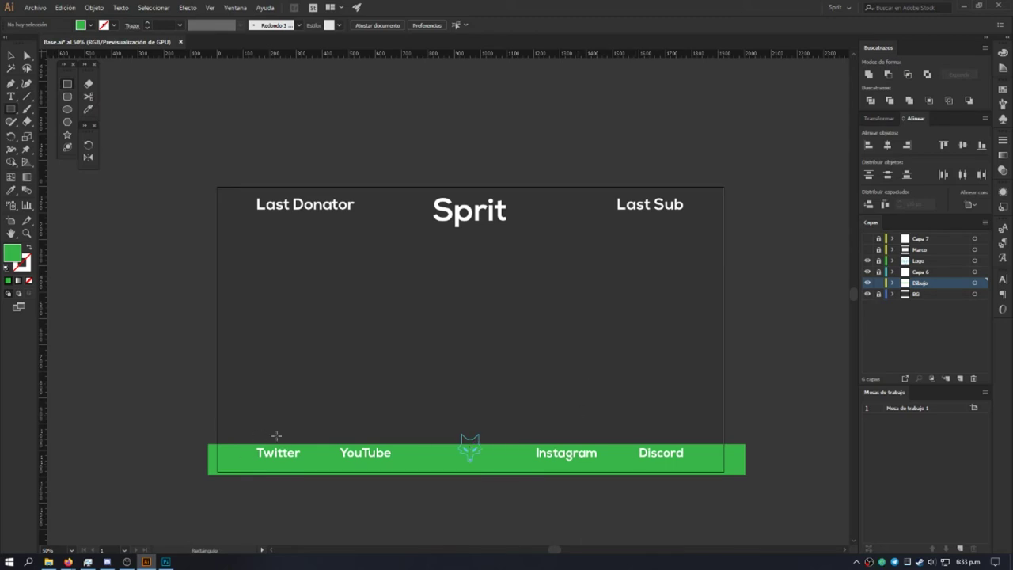
key(v)
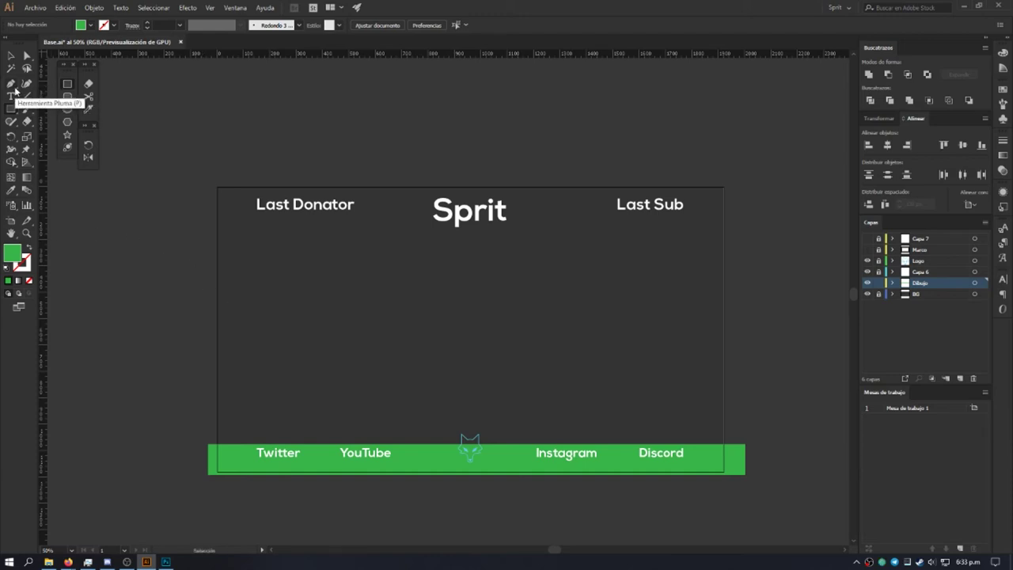
key(m)
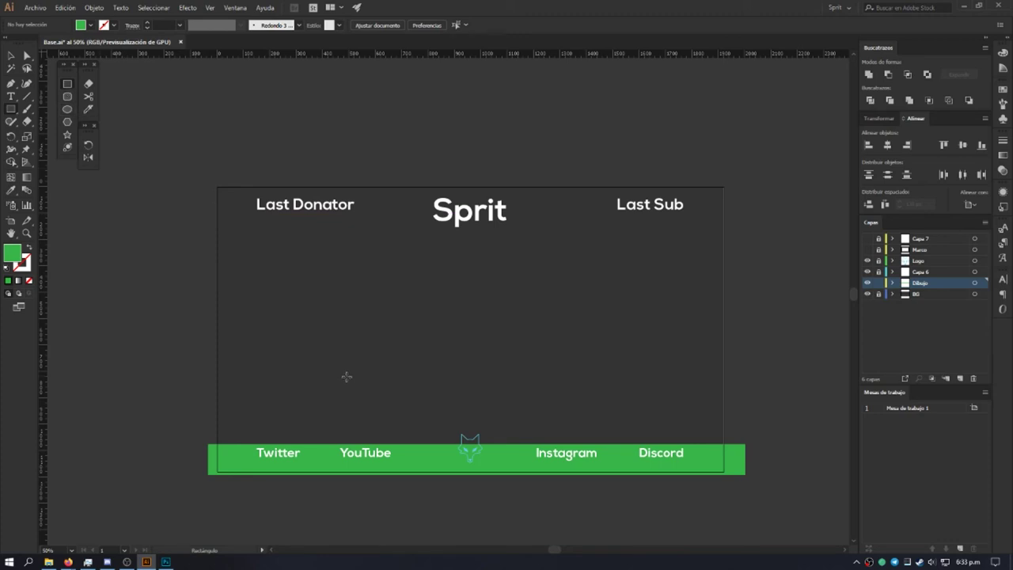
drag(407, 318, 530, 460)
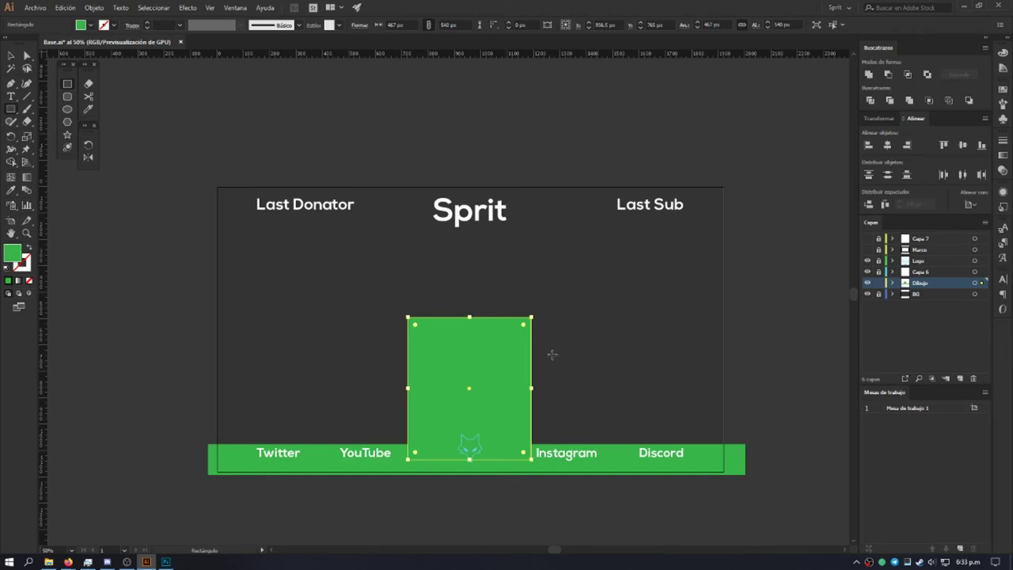
click(67, 140)
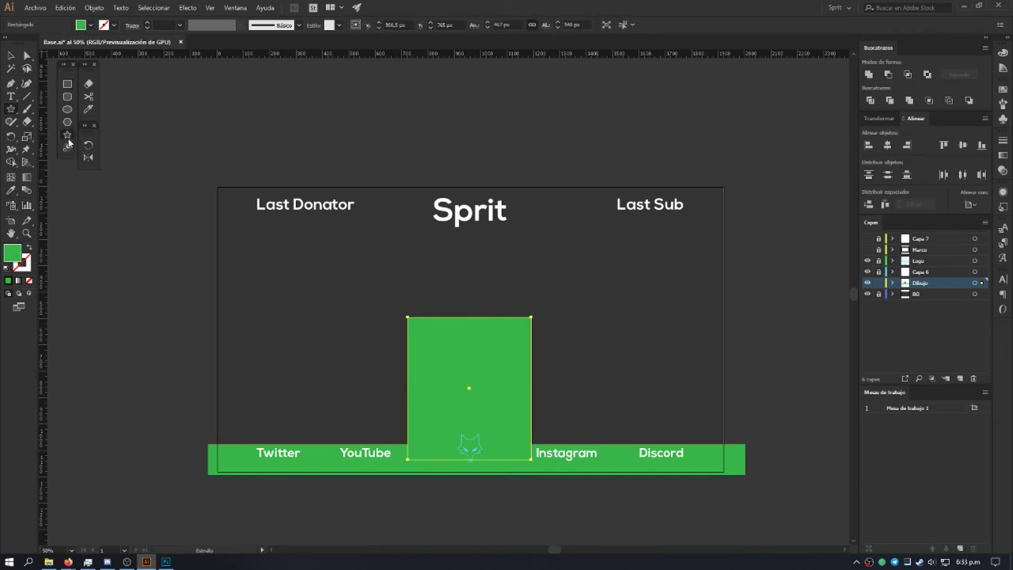
drag(285, 281, 344, 320)
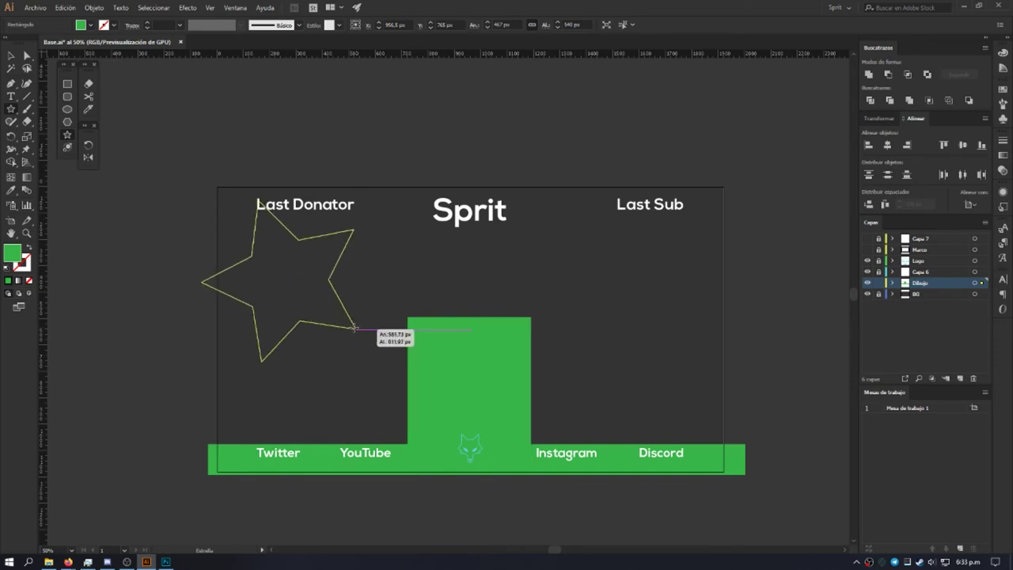
Step: Draw a hexagon beside the star with the Polygon tool, leaving its settings unchanged
click(67, 122)
drag(398, 262, 444, 290)
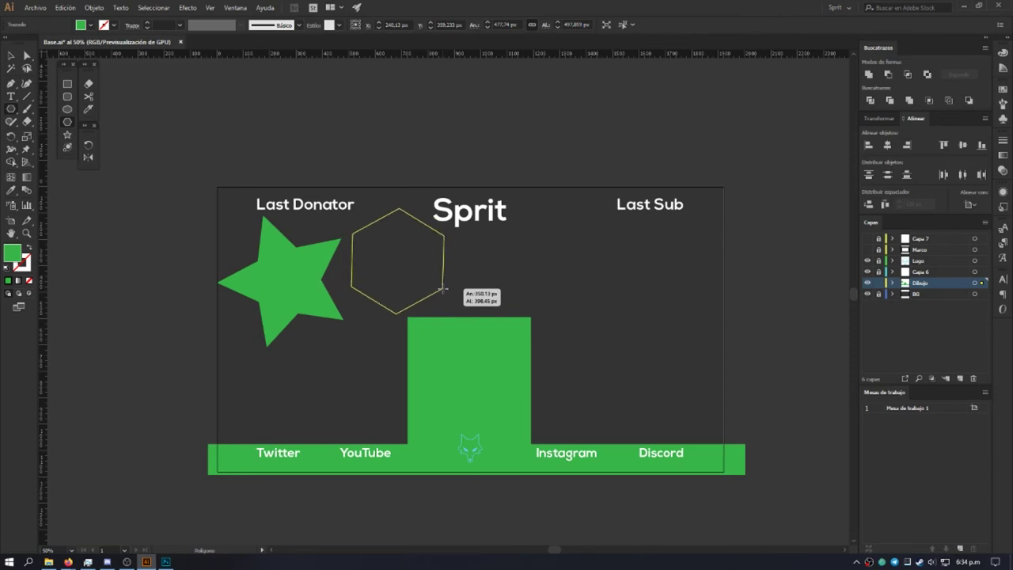
drag(443, 291, 448, 262)
click(403, 268)
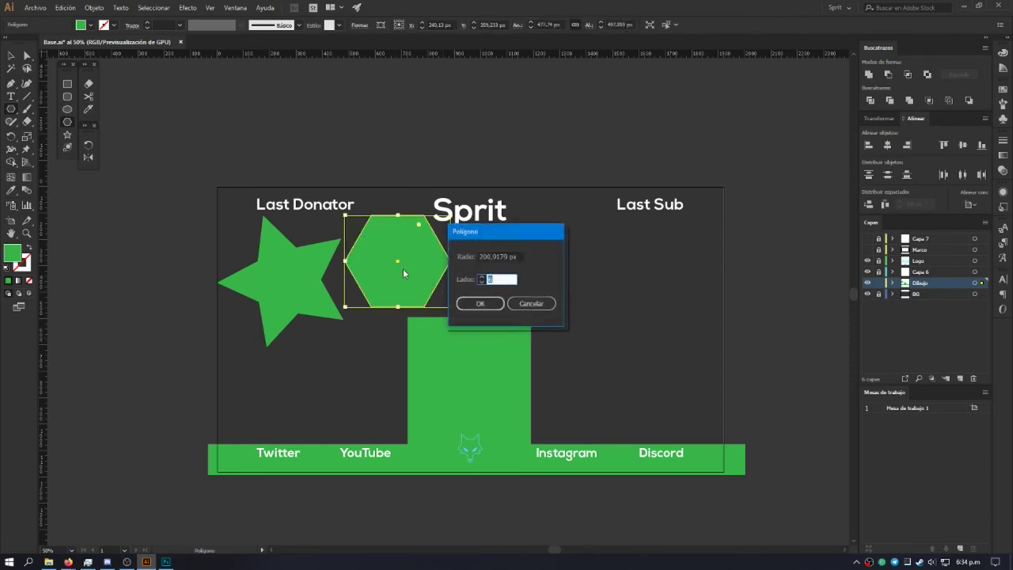
click(529, 305)
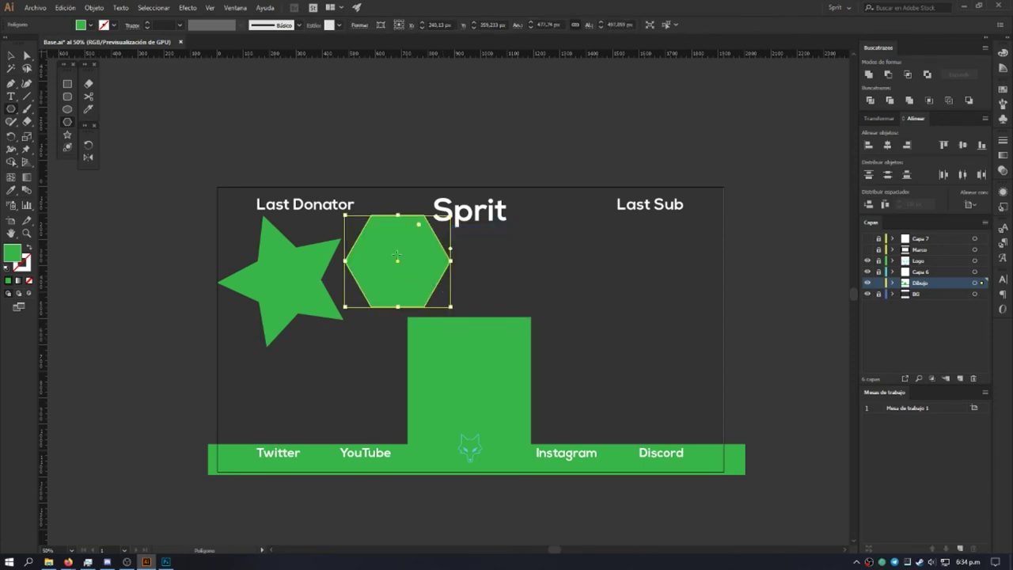
Step: Delete the tall green rectangle and the star, then move the hexagon behind the wolf logo
key(v)
click(420, 321)
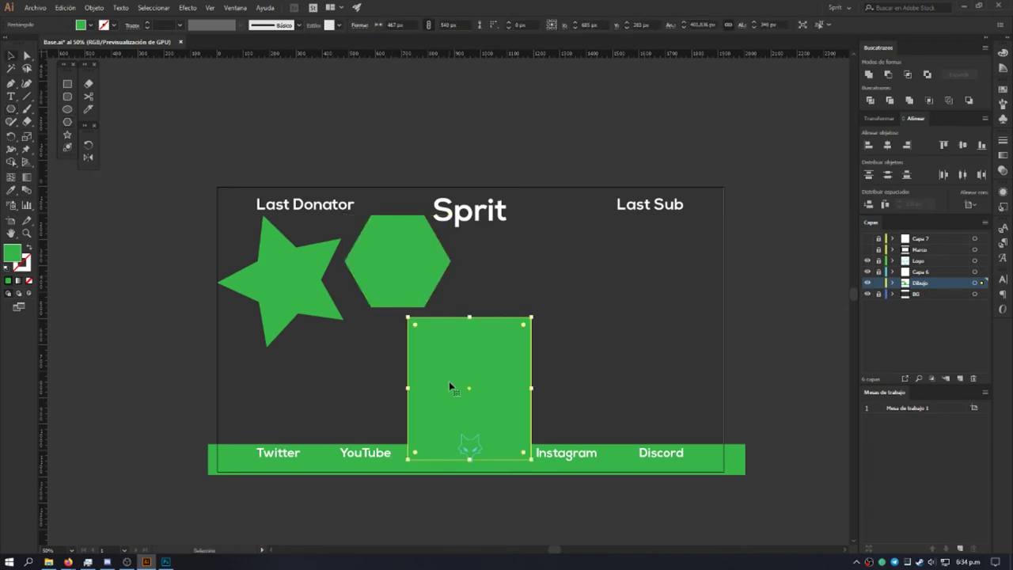
key(Delete)
click(277, 282)
key(Delete)
drag(431, 300, 470, 435)
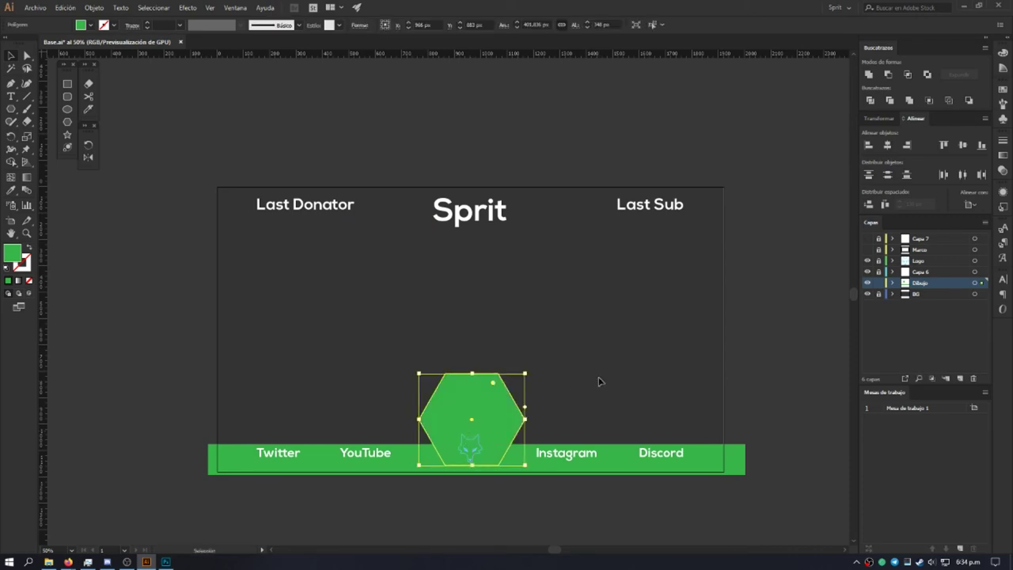
Step: Centre the hexagon and the green bottom bar horizontally on the artboard
click(888, 145)
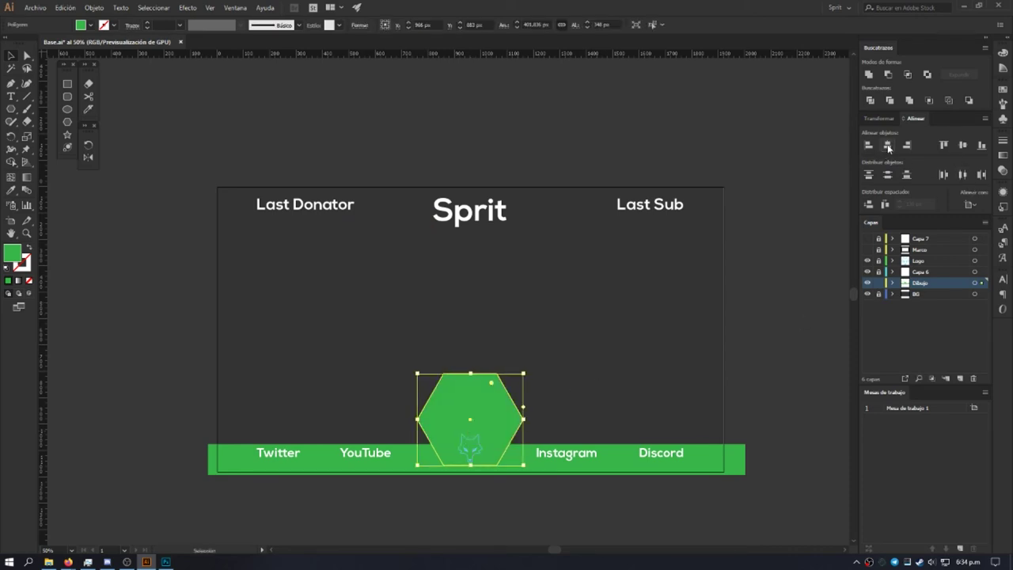
click(741, 459)
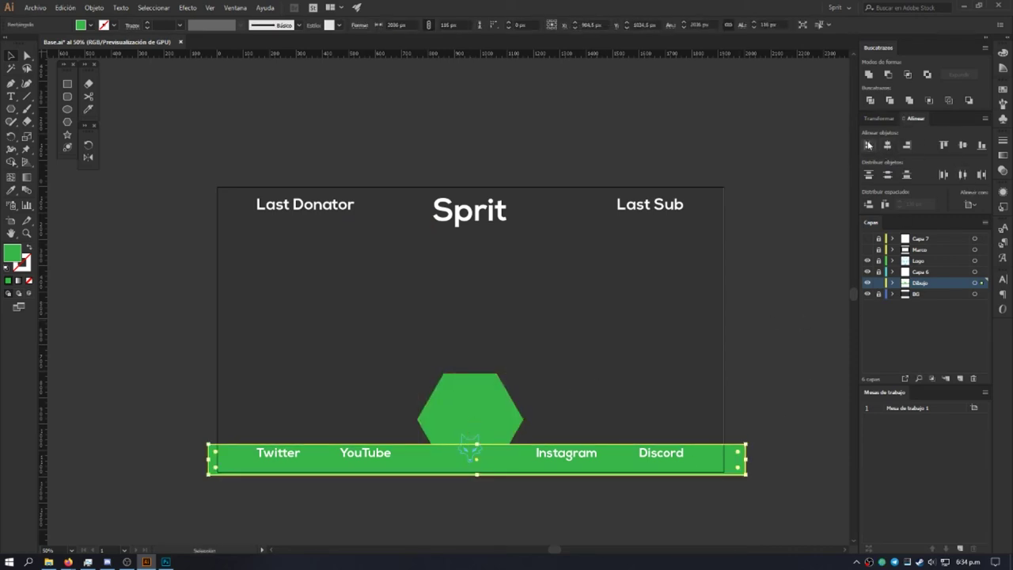
click(887, 145)
click(595, 356)
click(499, 399)
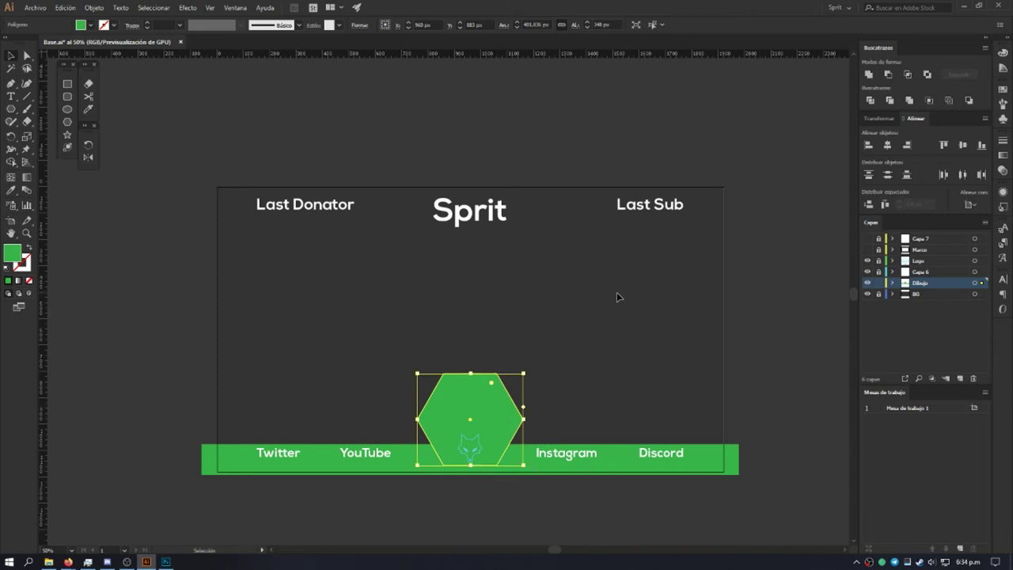
click(586, 261)
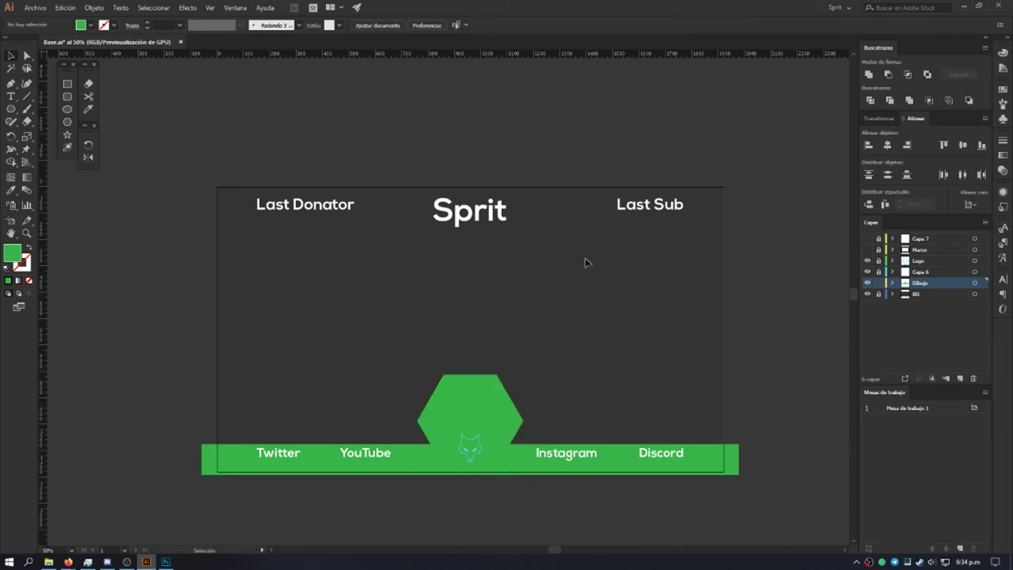
Step: Try bright green and then cyan fills on the hexagon from the swatches
click(485, 395)
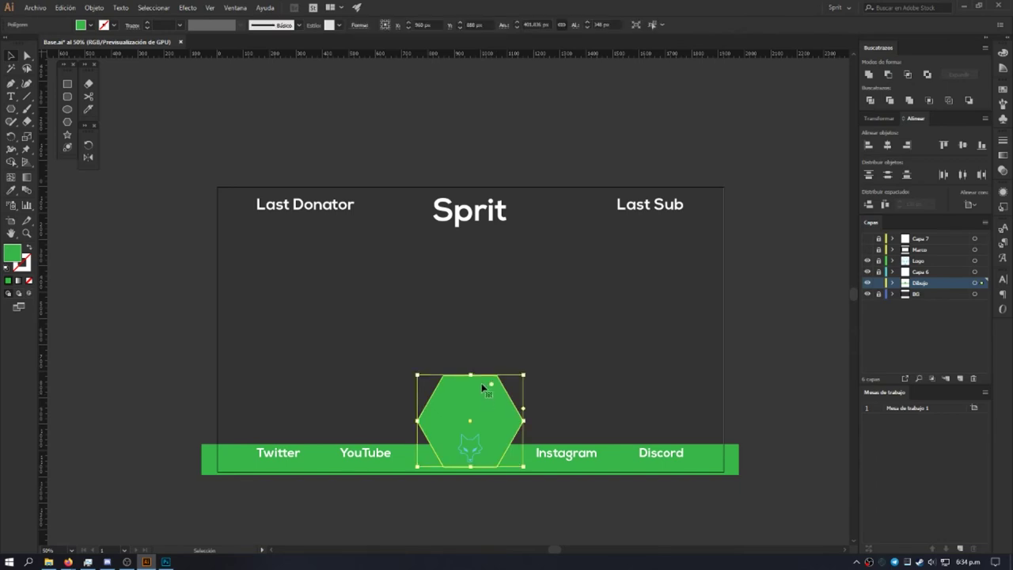
click(89, 25)
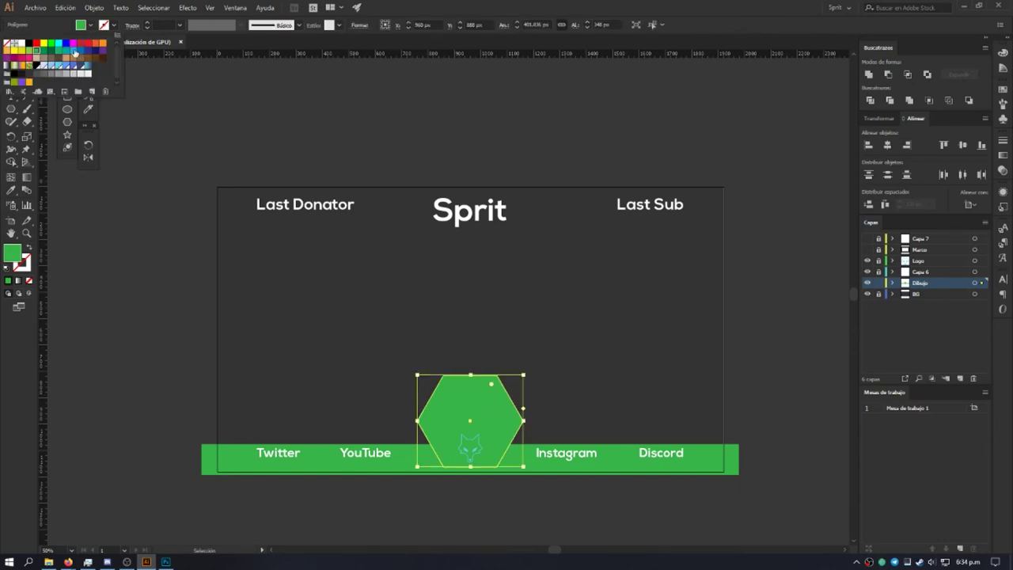
click(52, 45)
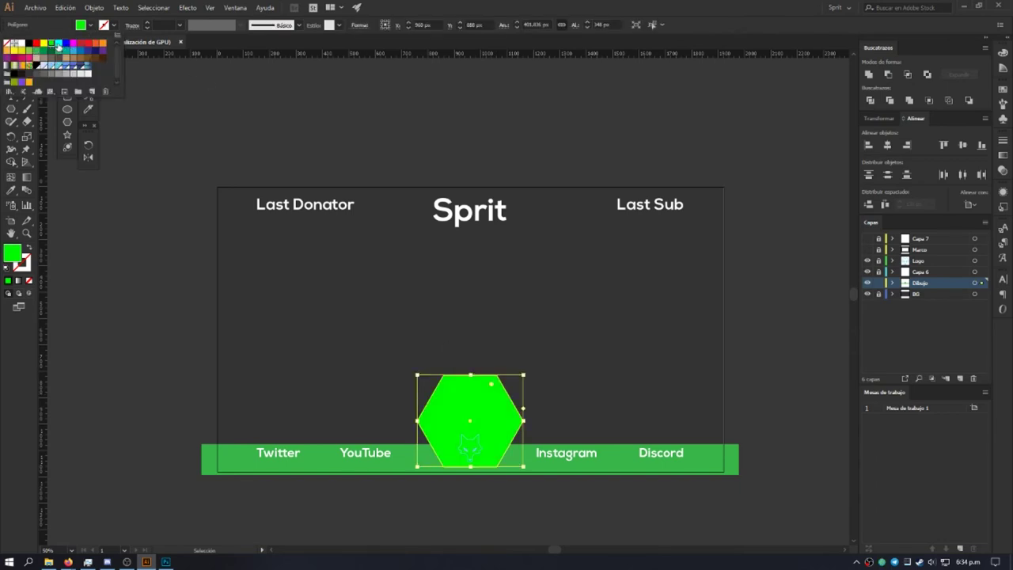
click(58, 45)
click(623, 364)
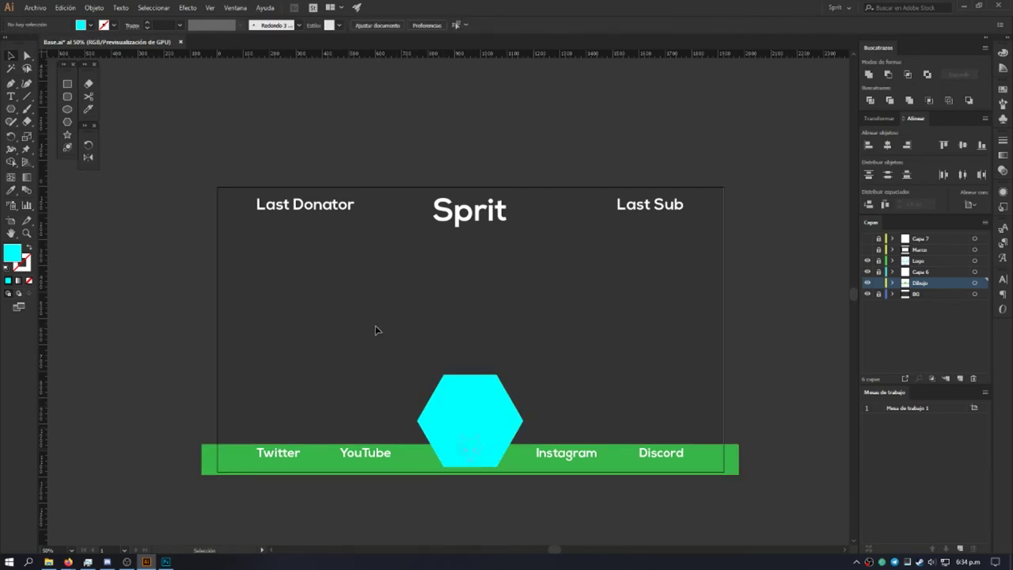
Step: Subtract the hexagon from the green bar with Pathfinder Minus Front
drag(376, 328, 441, 478)
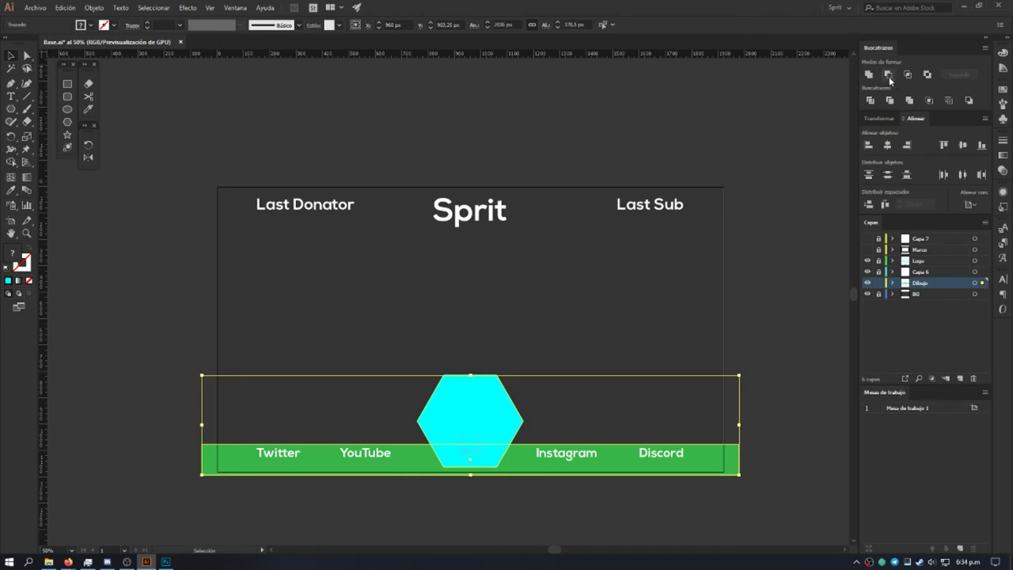
click(889, 74)
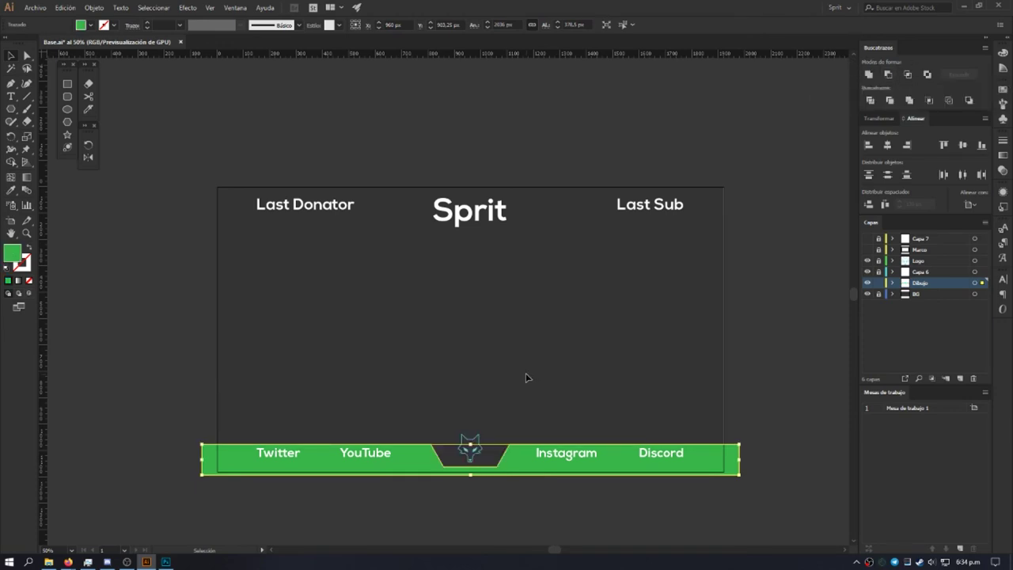
click(515, 356)
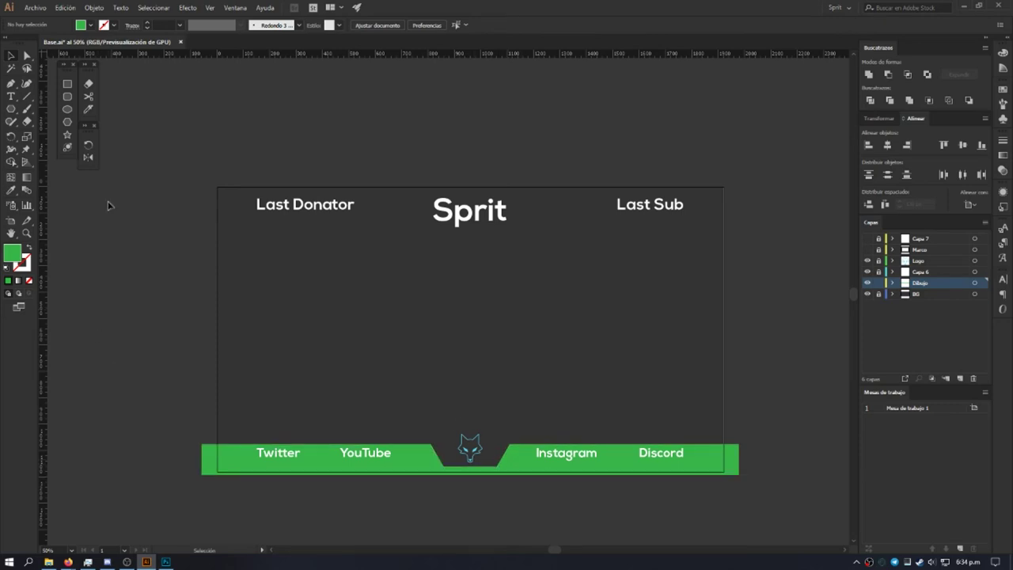
click(67, 86)
Step: Draw a green rectangle, tilt it steeply, and position it over the bar's left end
drag(253, 269, 425, 329)
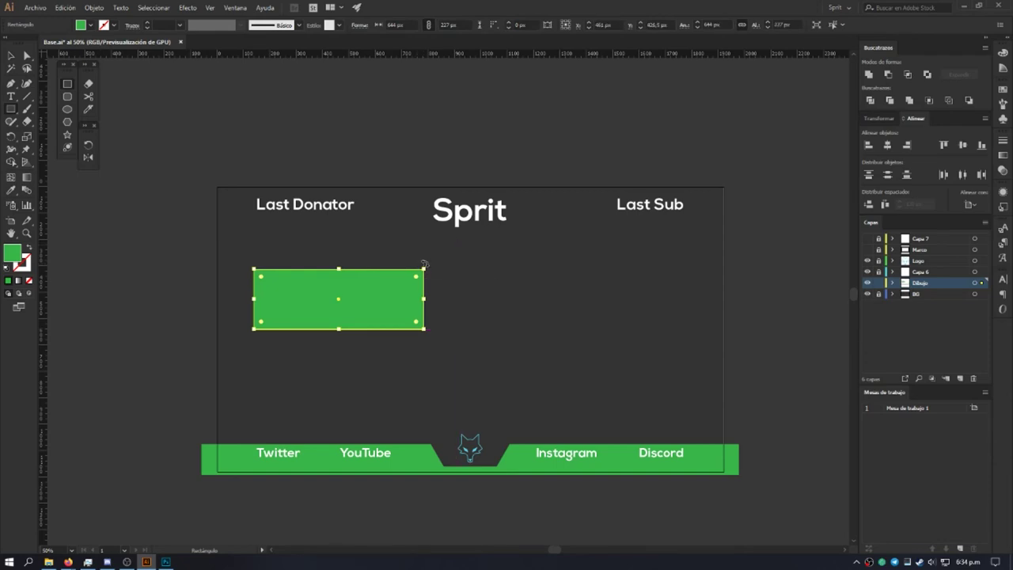
drag(418, 267, 422, 224)
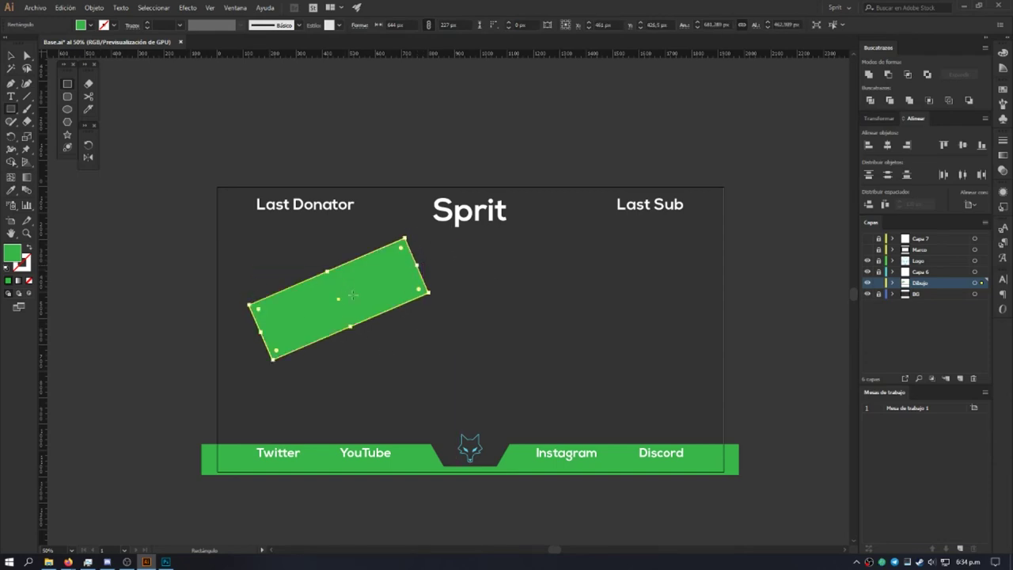
click(11, 57)
mouse_move(357, 293)
mouse_down()
mouse_move(203, 424)
mouse_move(235, 436)
mouse_up()
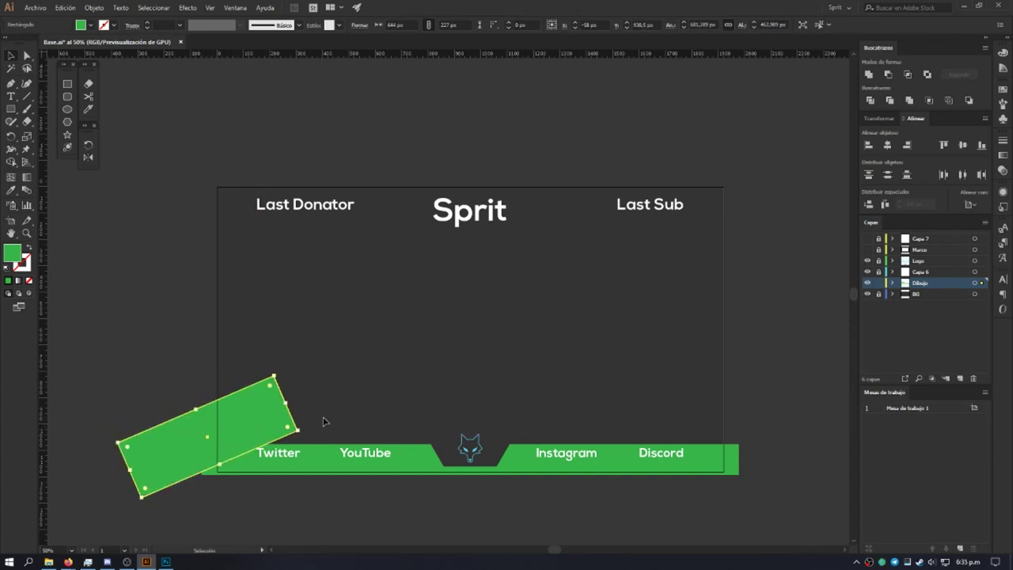
drag(275, 372, 261, 355)
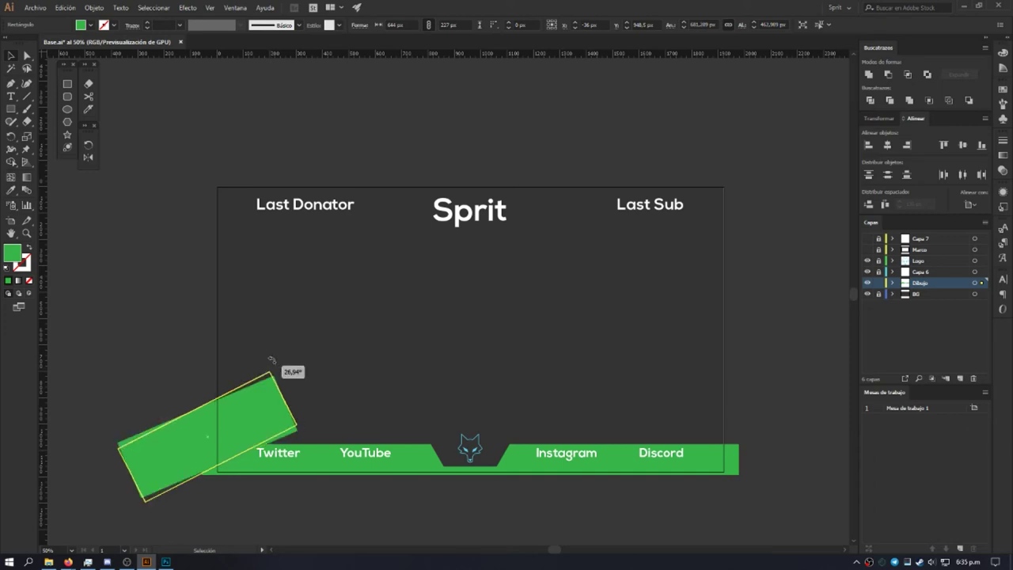
drag(247, 402, 256, 412)
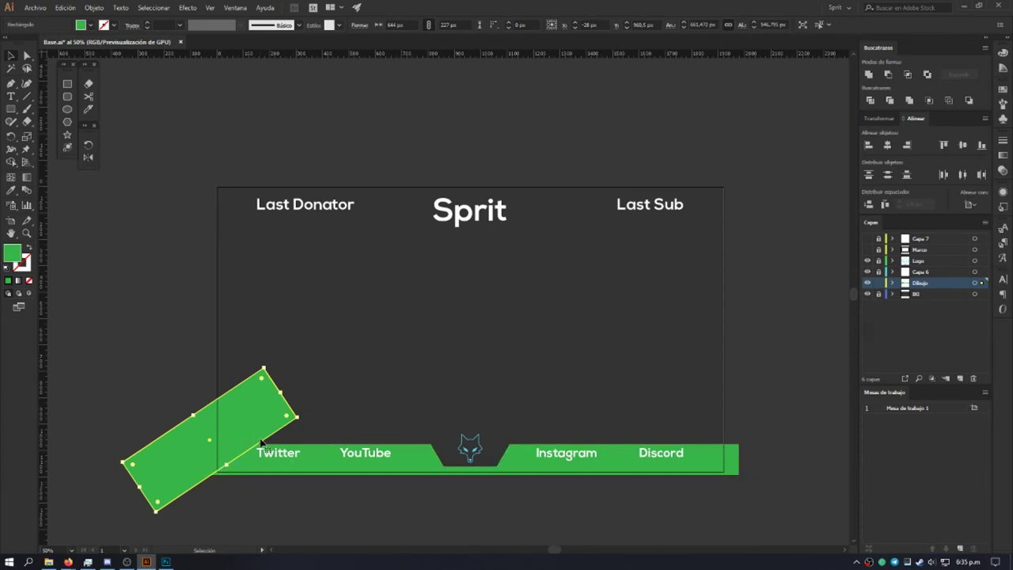
click(440, 374)
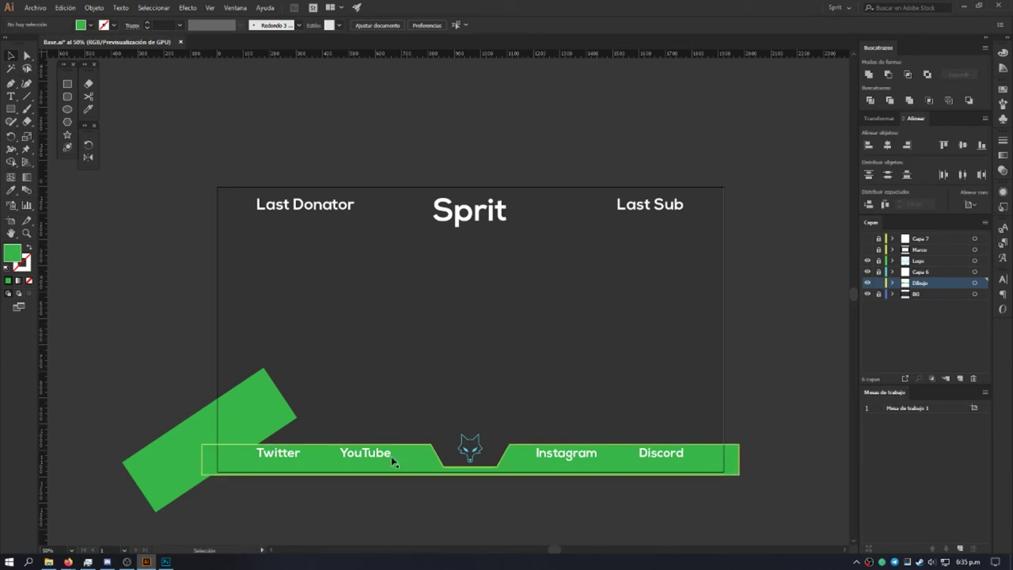
Step: Subtract the tilted rectangle from the bar with Minus Front, leaving a slanted end
drag(226, 484, 181, 371)
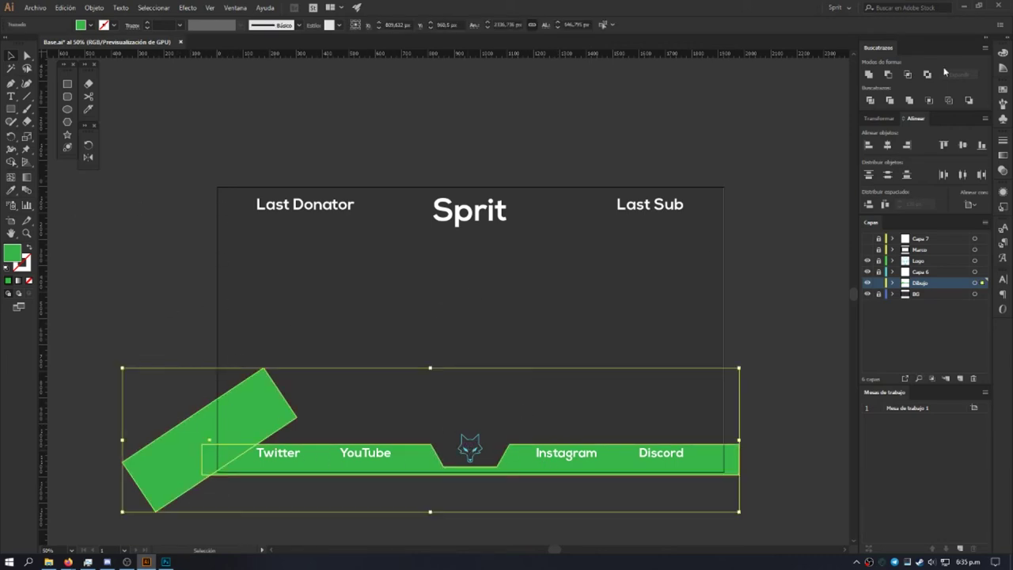
click(888, 76)
click(333, 361)
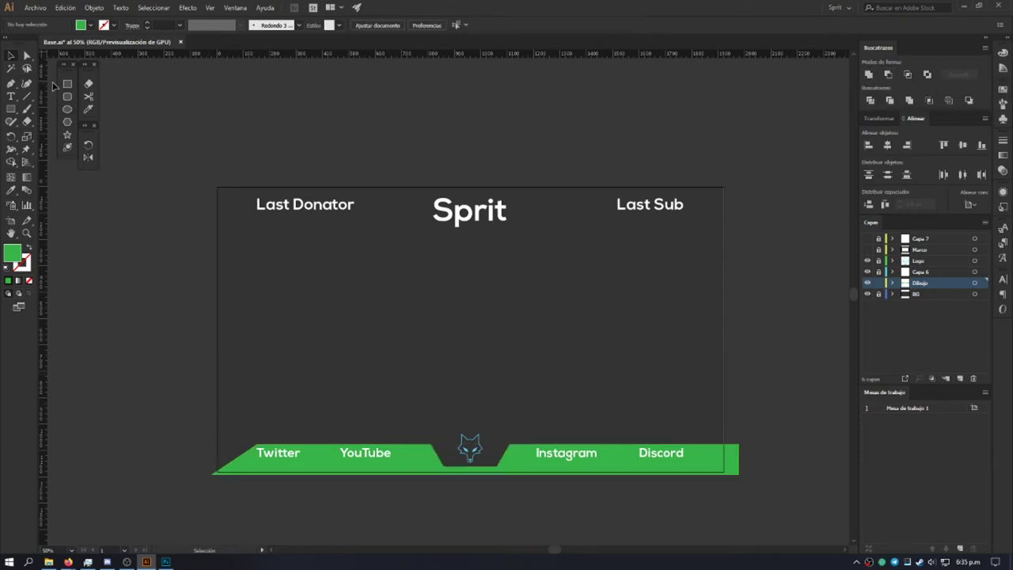
click(68, 122)
Step: Create a three-sided polygon and flatten it into a low triangular peak
right_click(424, 336)
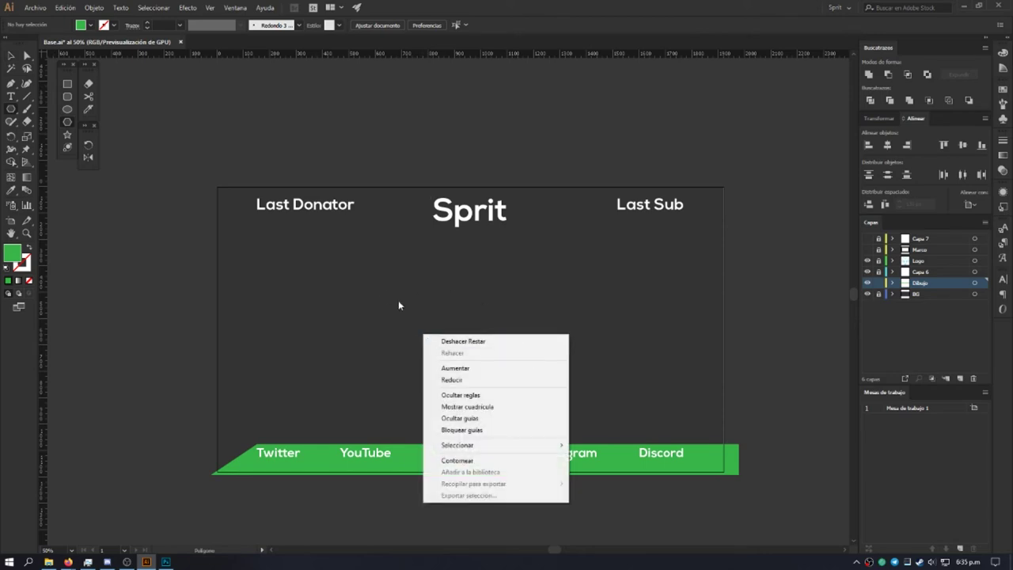
click(407, 300)
text(1)
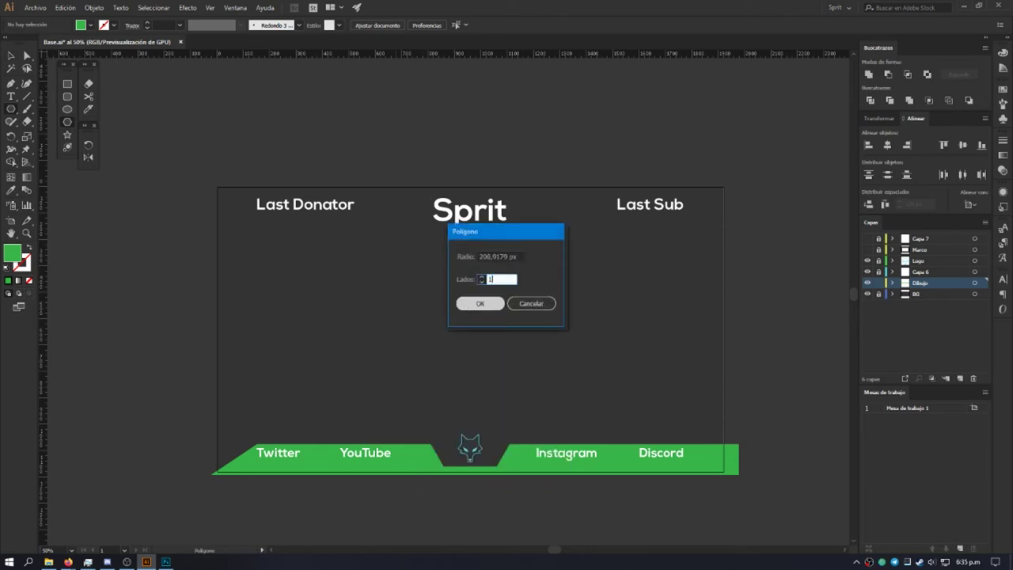
text(,3)
key(Return)
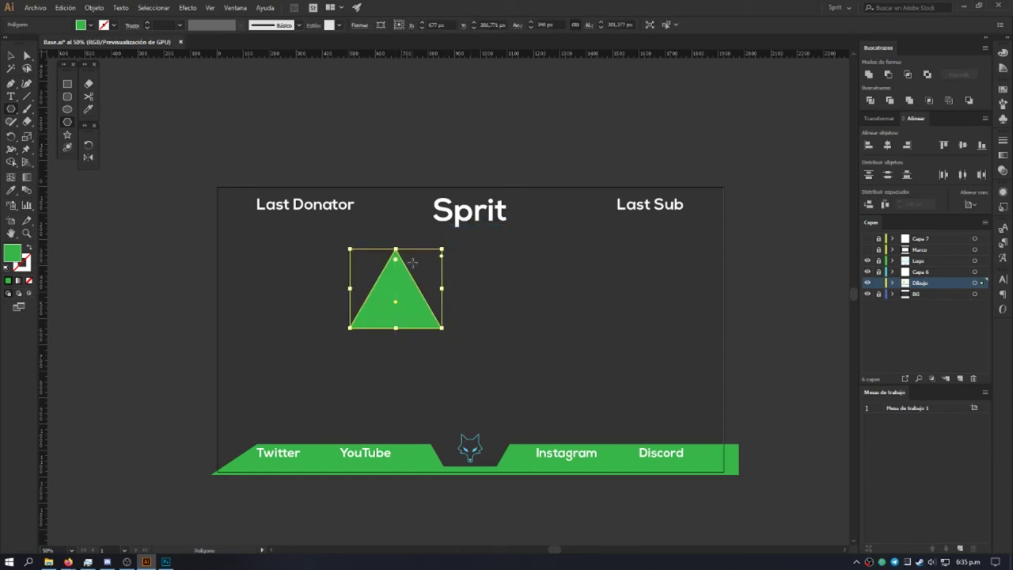
drag(352, 249, 355, 308)
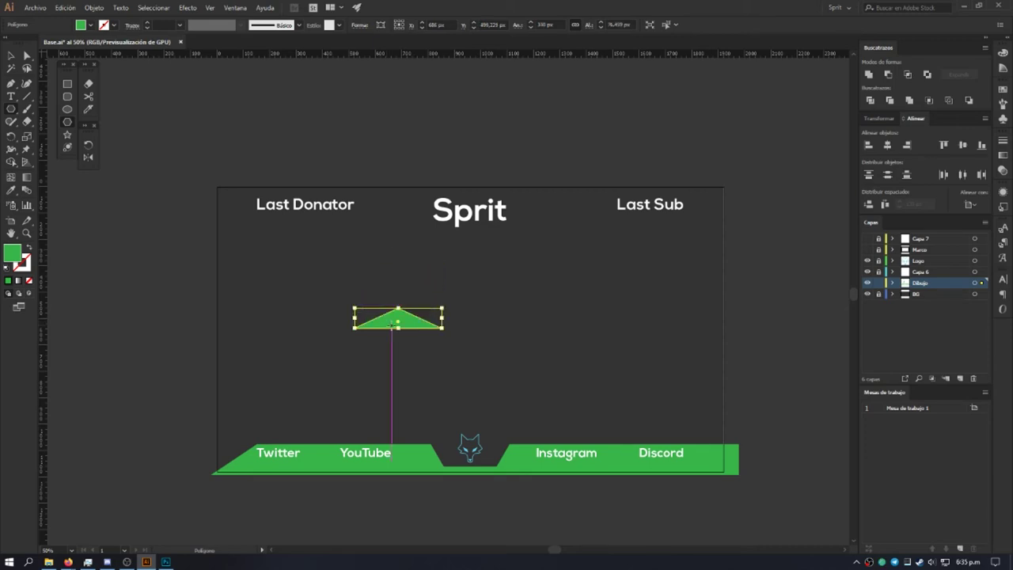
Step: Move the triangle onto the green bar directly above the YouTube label
mouse_move(388, 321)
mouse_down()
mouse_move(353, 395)
mouse_move(383, 436)
mouse_up()
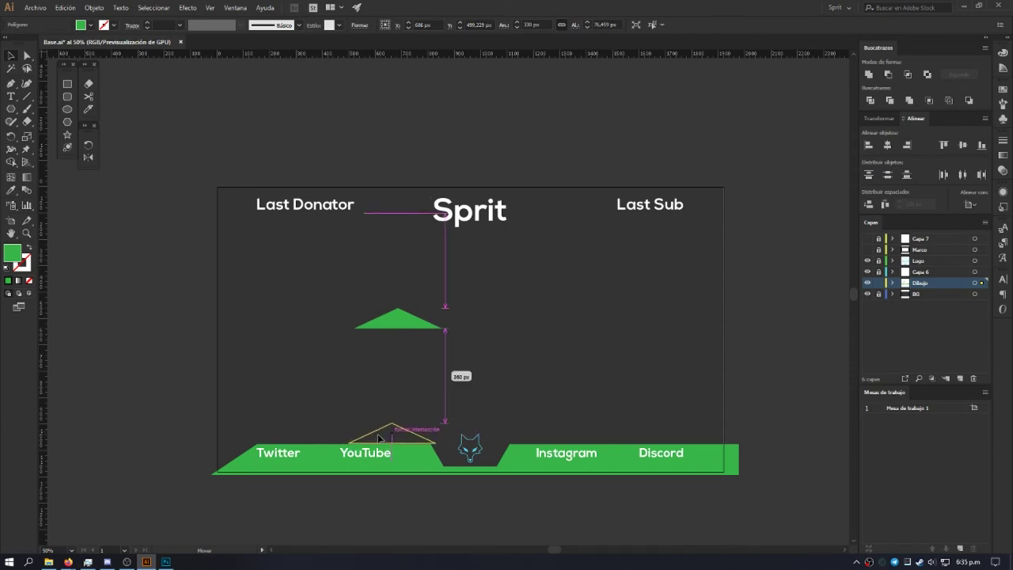
drag(383, 436, 377, 438)
click(515, 400)
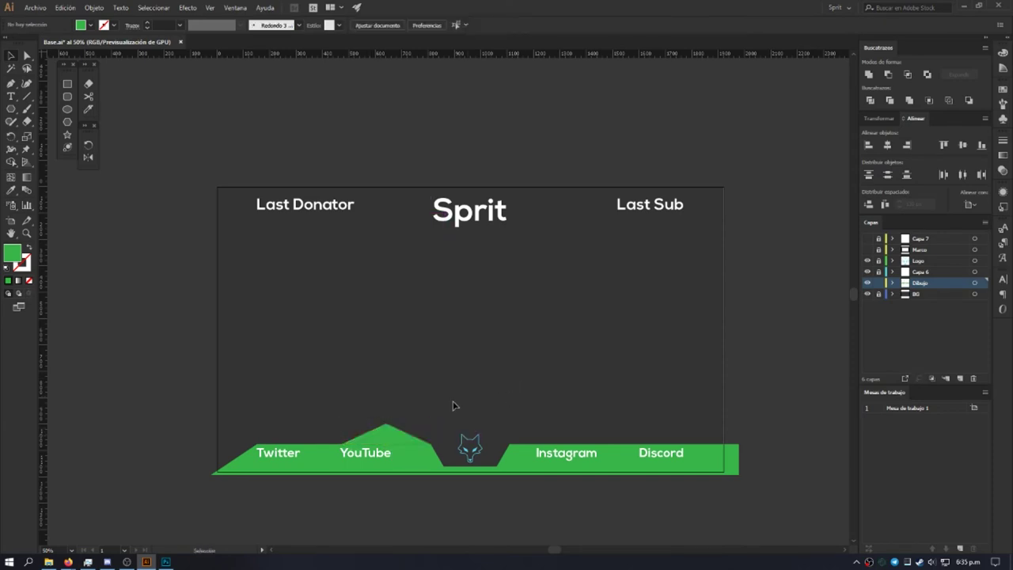
click(397, 435)
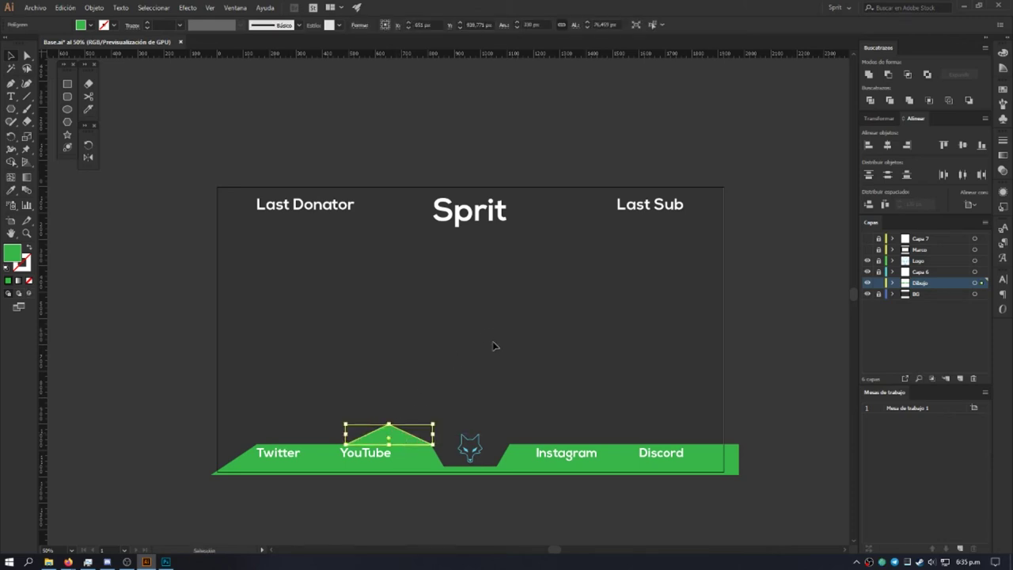
drag(390, 442, 402, 430)
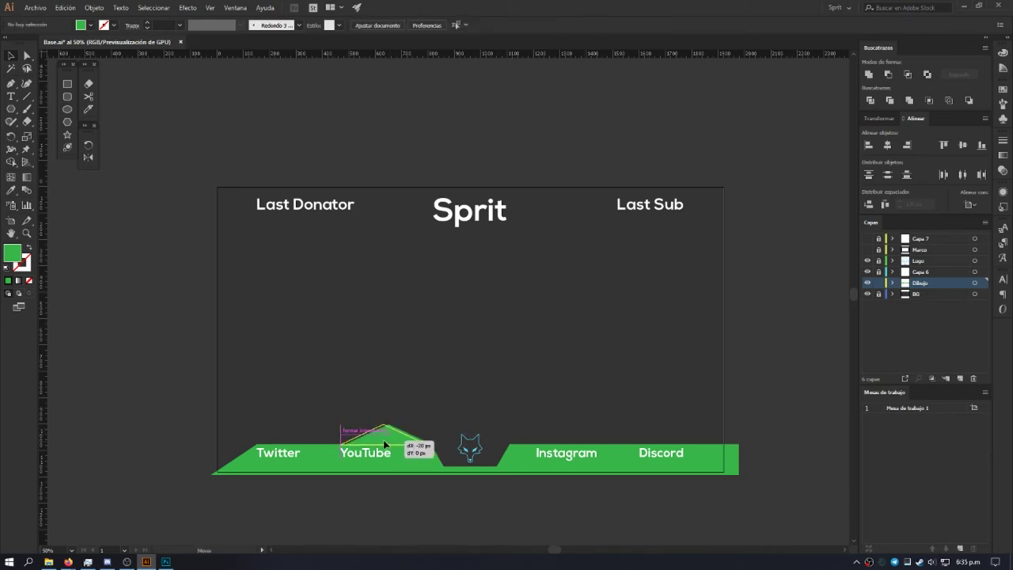
Step: Merge the triangle and the green bar into a single shape
click(464, 373)
key(ctrl+a)
click(428, 363)
click(408, 458)
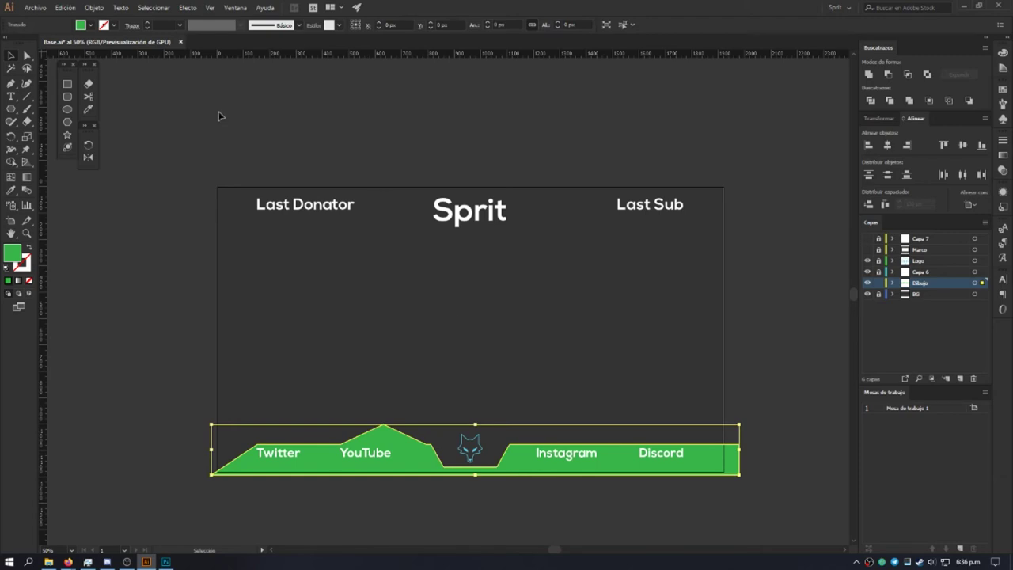
Step: Swap the bar's fill and stroke, make the outline 4 pt, and save Base.ai
click(28, 249)
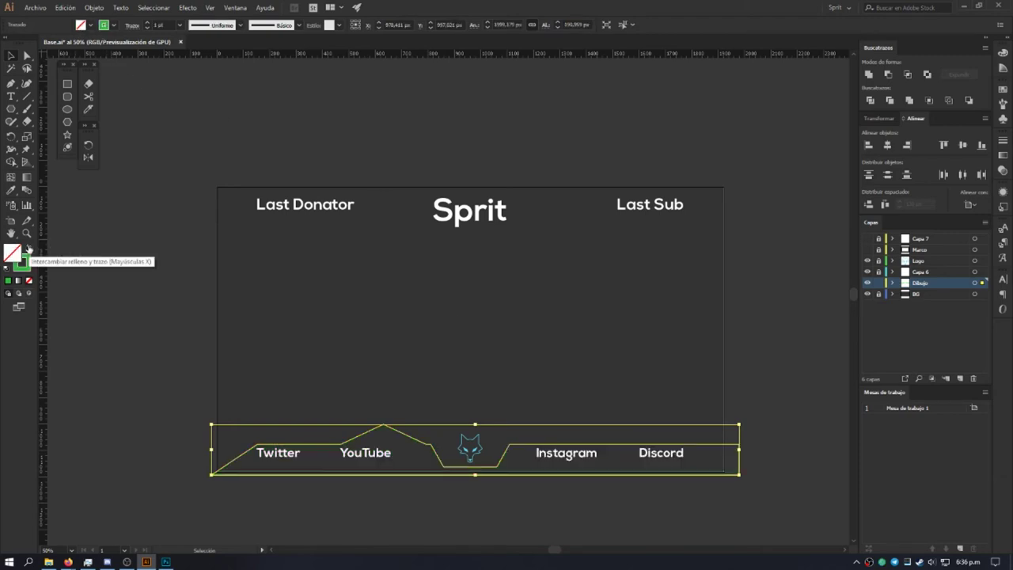
click(382, 427)
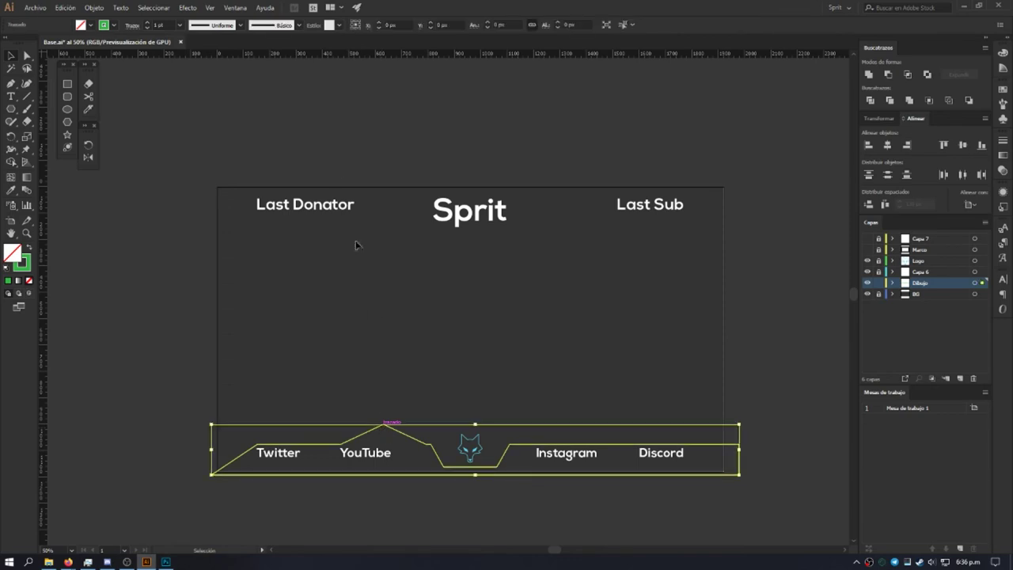
click(147, 23)
click(148, 23)
click(147, 23)
click(347, 361)
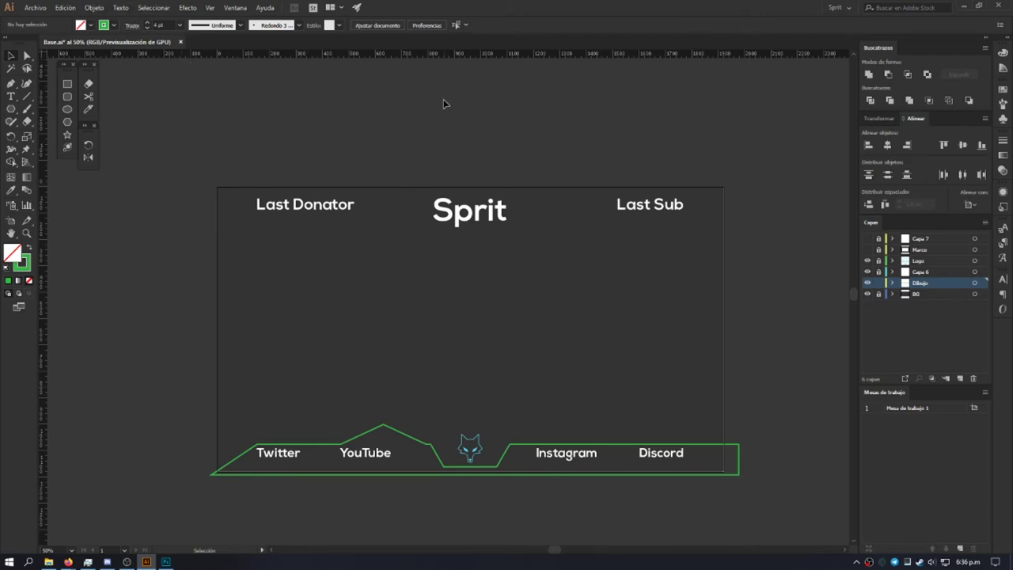
key(ctrl+s)
click(32, 11)
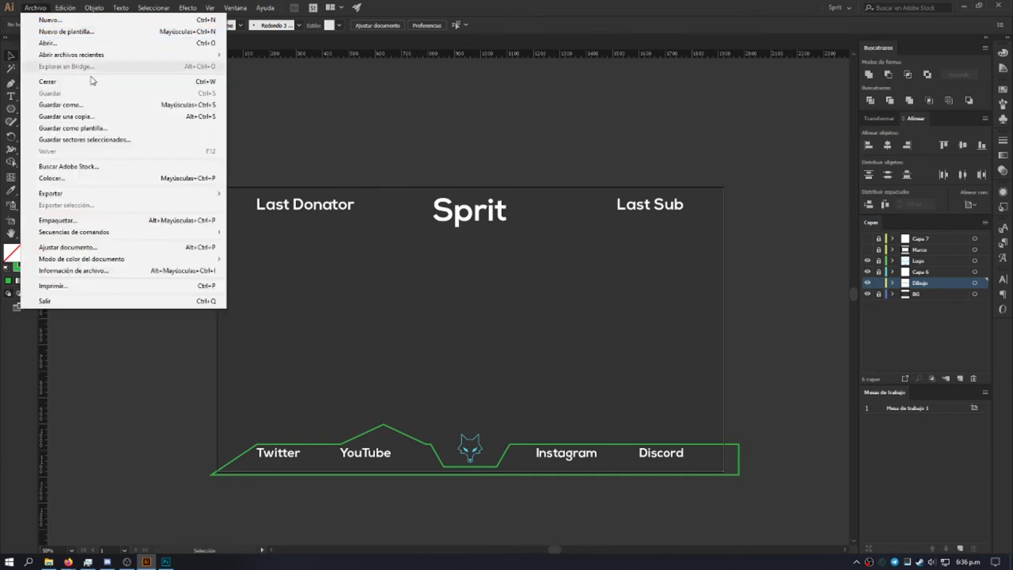
mouse_move(71, 55)
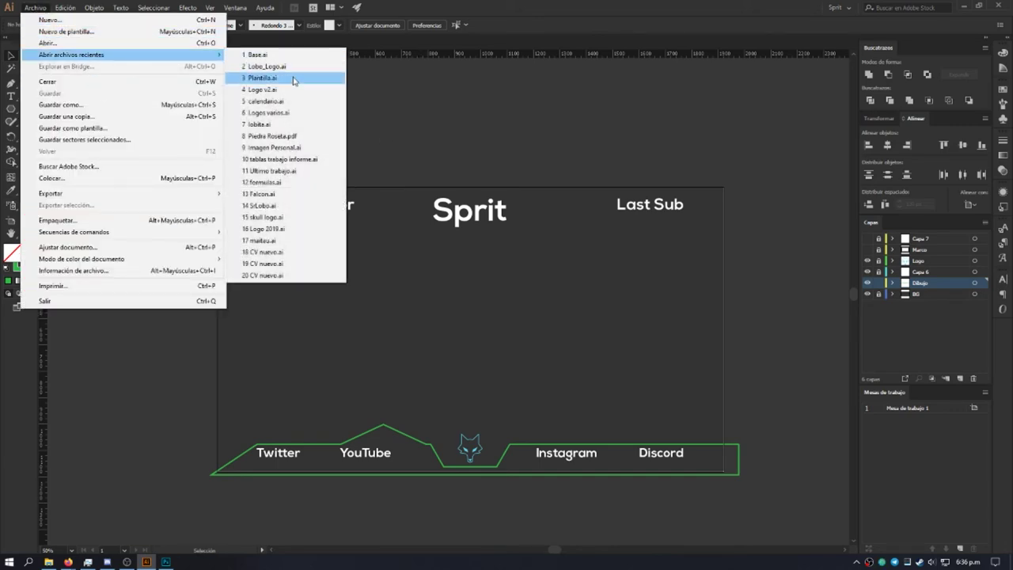
Step: Open the recent Plantilla.ai template, fit it to the window, and toggle the Cam layer's lock
click(293, 77)
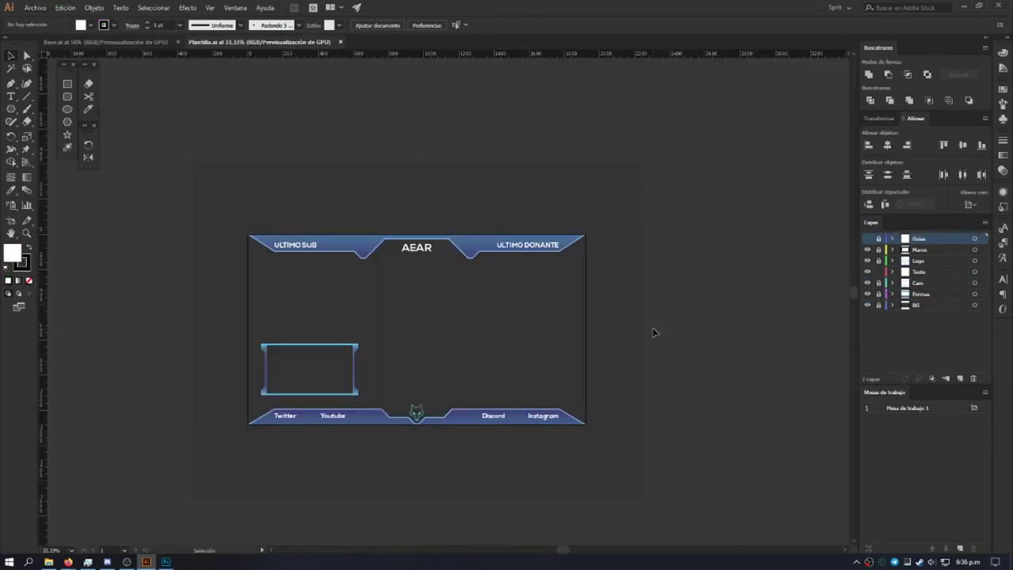
key(ctrl+0)
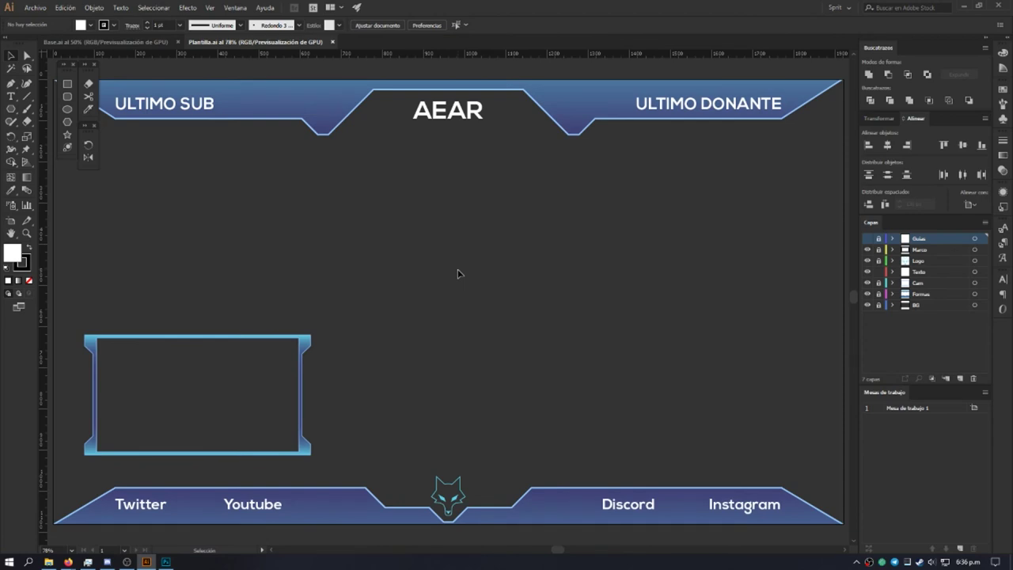
key(ctrl+minus)
key(ctrl+minus)
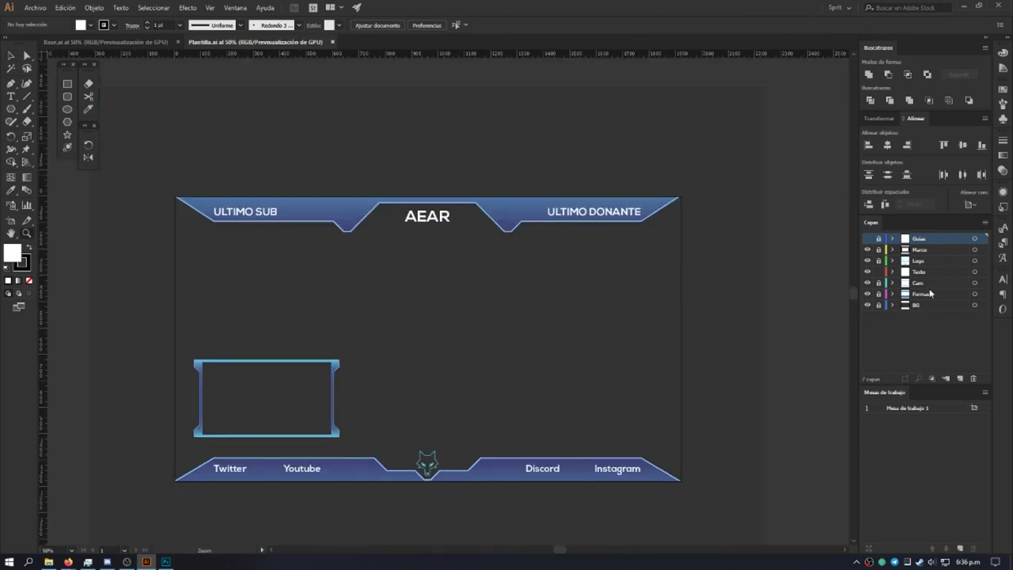
click(931, 288)
click(879, 283)
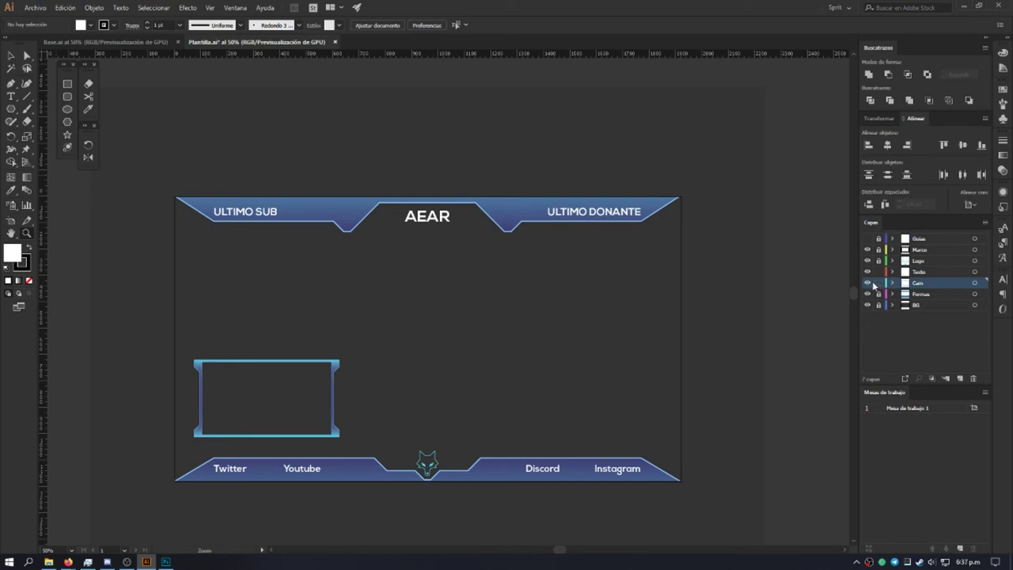
key(v)
click(79, 42)
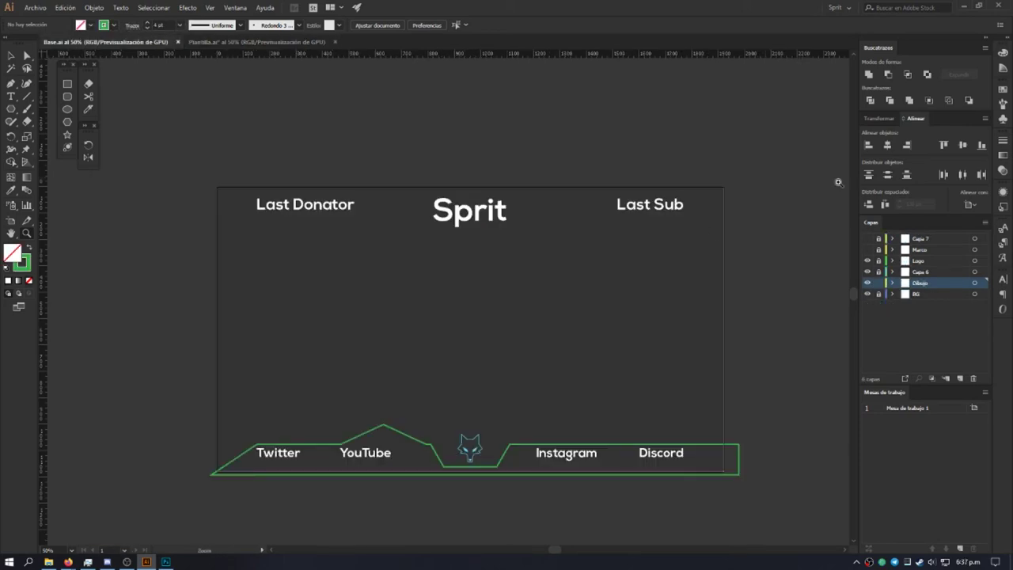
Step: Add a new layer above Dibujo and draw a rectangle below Last Donator
click(960, 378)
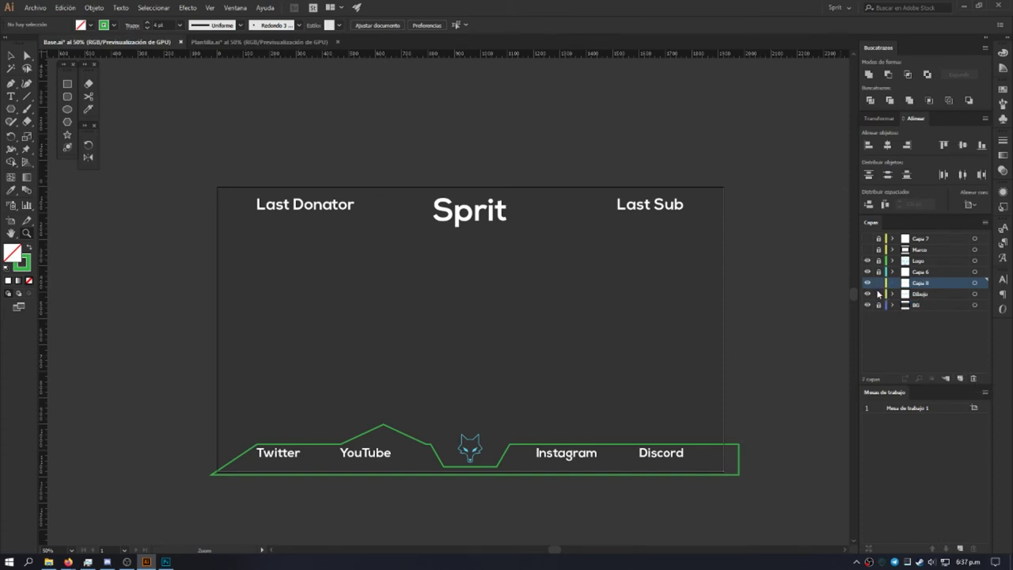
key(v)
click(68, 84)
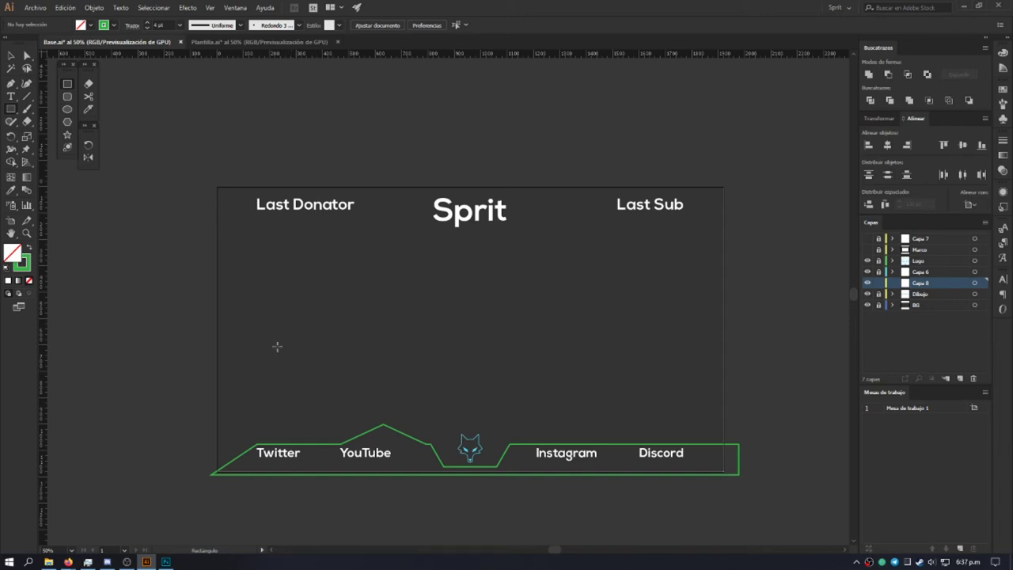
drag(266, 280, 384, 332)
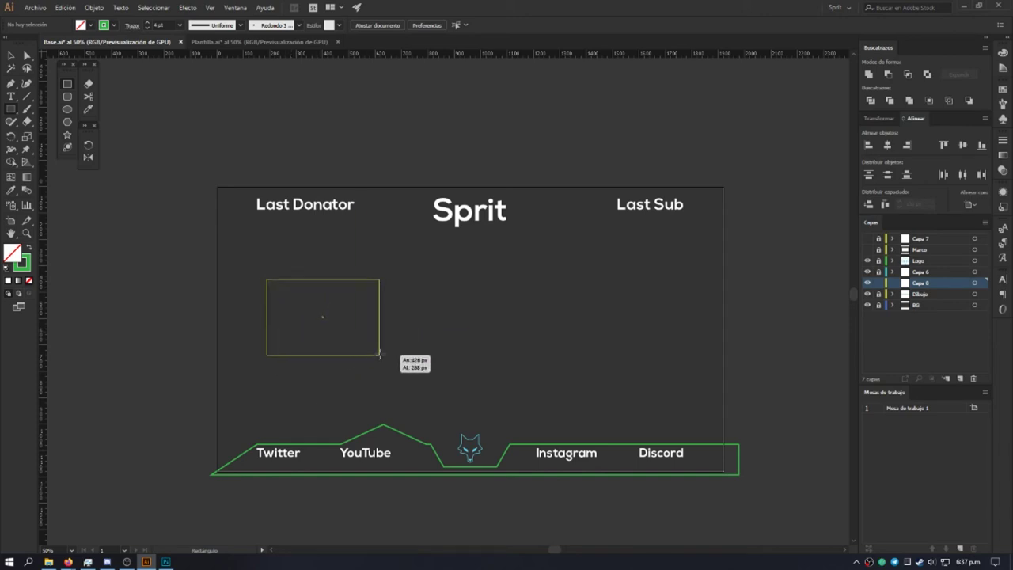
drag(384, 332, 366, 349)
key(v)
Step: Resize the rectangle to about 397 × 223 px
click(620, 23)
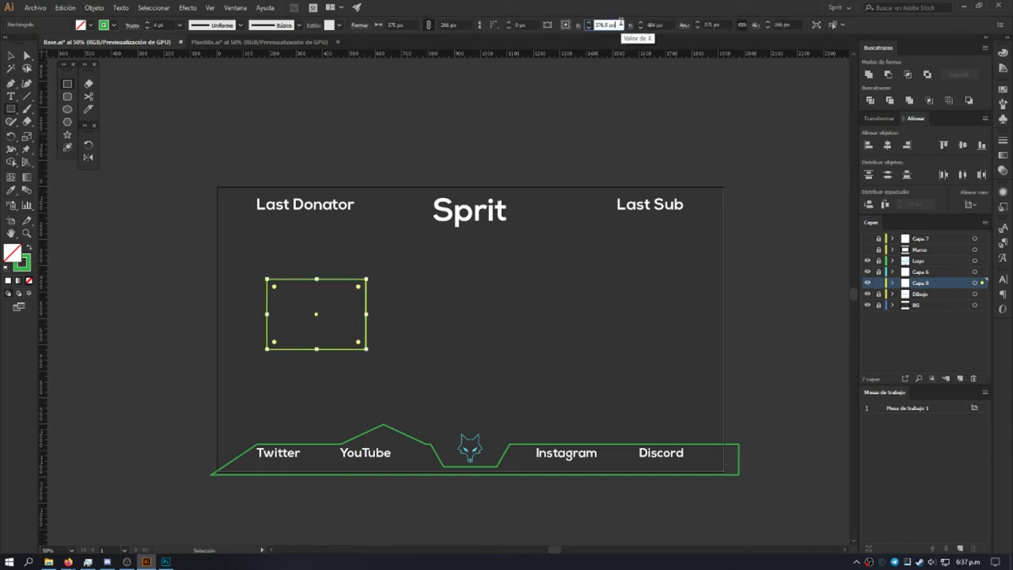
click(714, 24)
drag(730, 25, 700, 25)
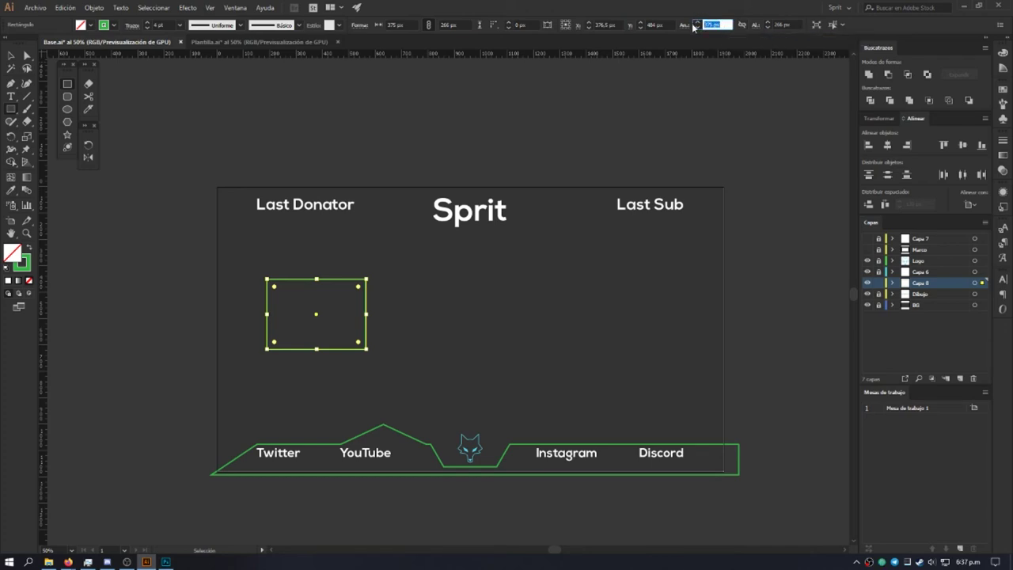
text(4)
key(Return)
drag(799, 24, 770, 25)
text(80)
key(Return)
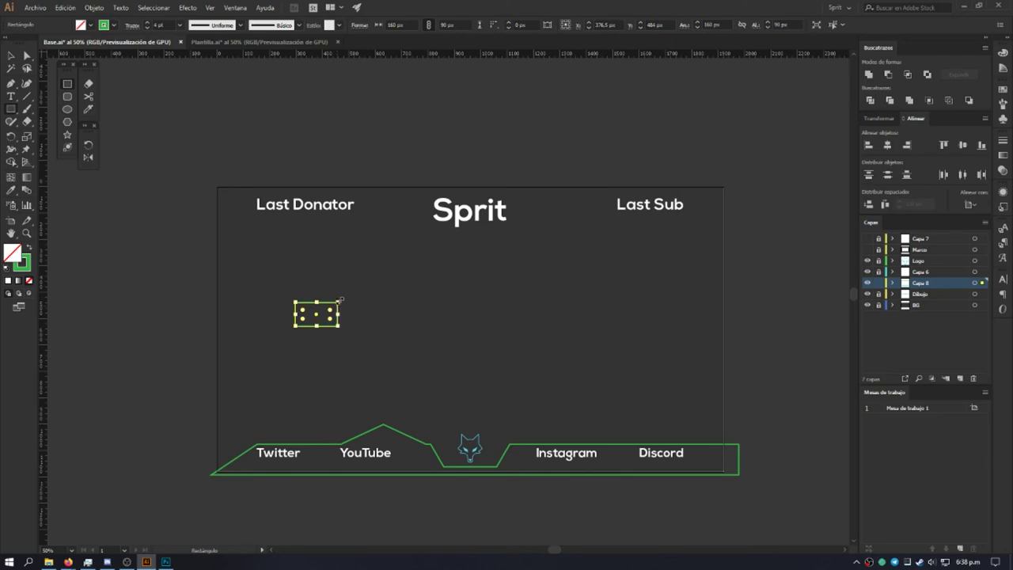
mouse_move(339, 302)
mouse_down()
mouse_move(393, 271)
mouse_move(375, 281)
mouse_up()
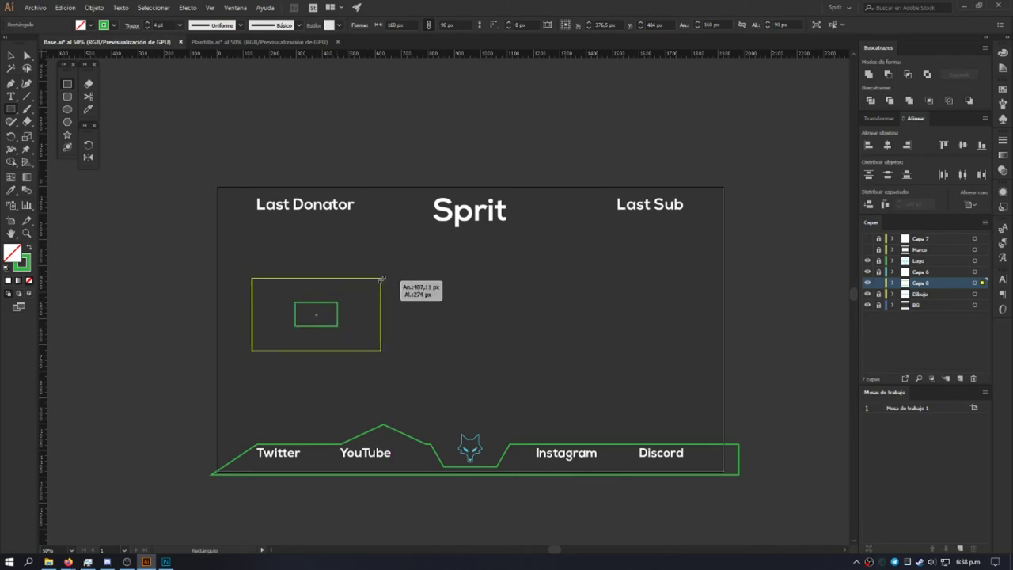
drag(376, 281, 369, 284)
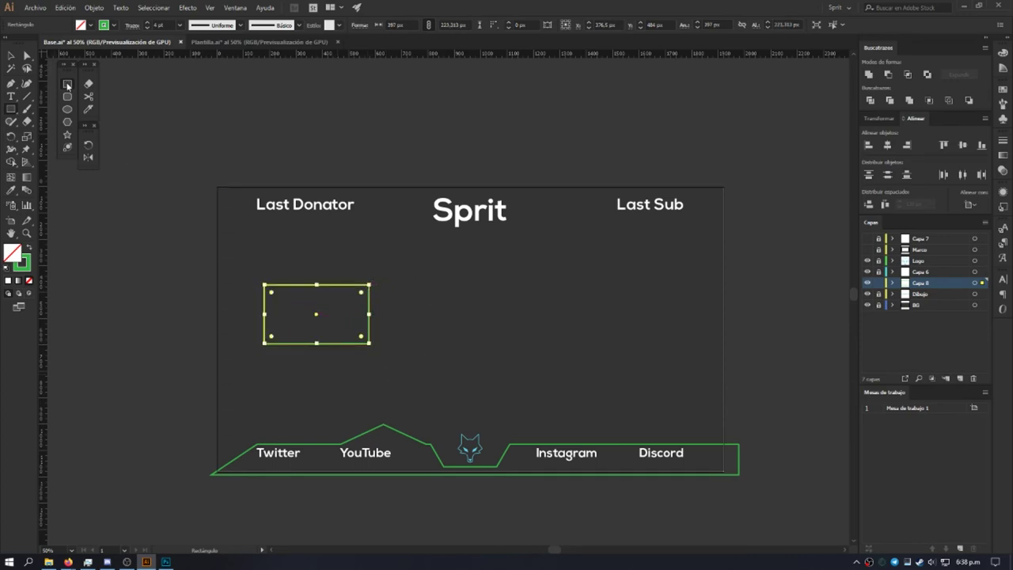
Step: Swap fill and stroke so the rectangle is solid green
click(29, 249)
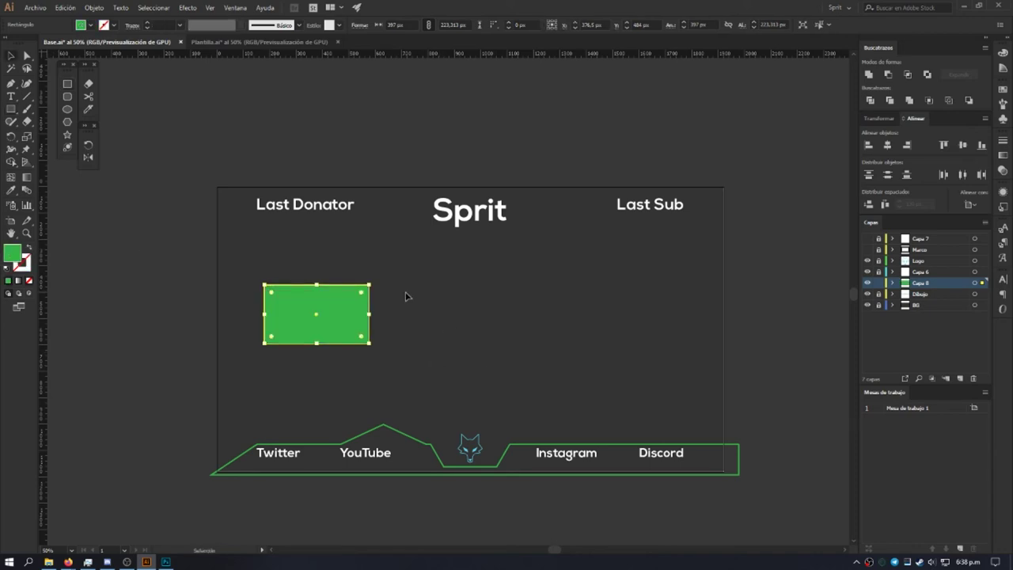
key(v)
click(413, 317)
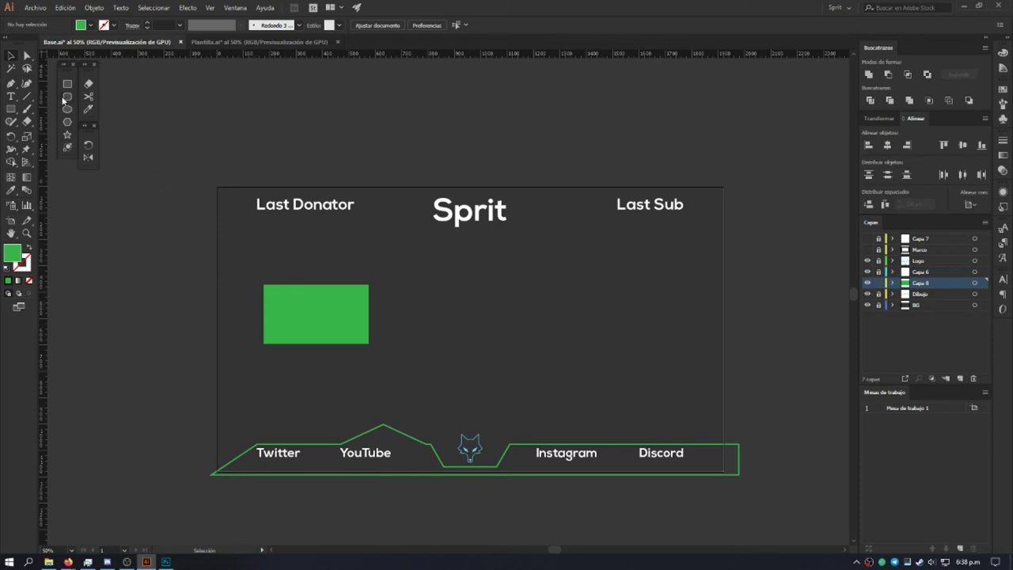
Step: Draw a rounded rectangle slightly larger than the green rectangle, surrounding it
click(9, 84)
key(a)
key(p)
click(67, 96)
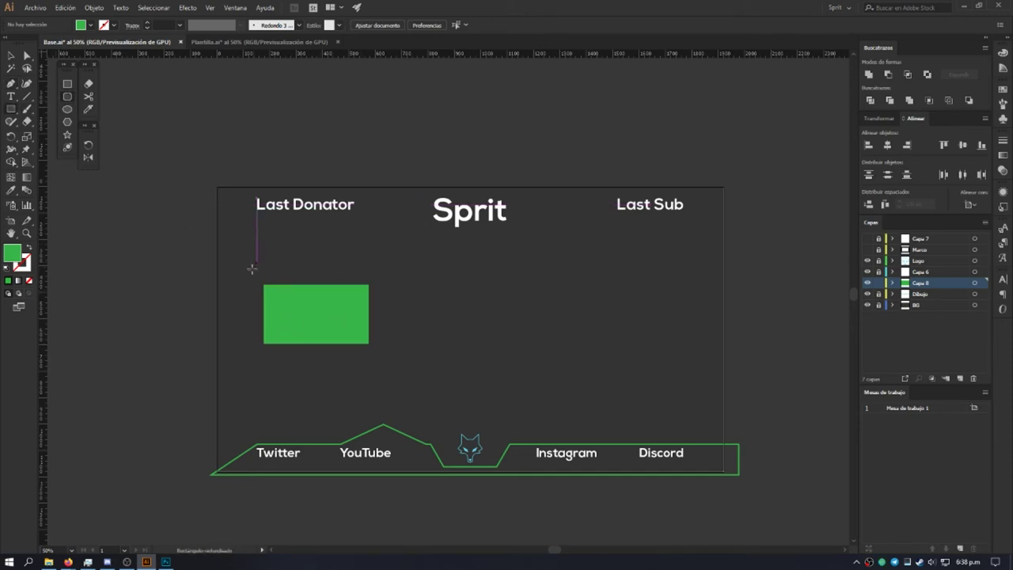
drag(253, 279, 391, 350)
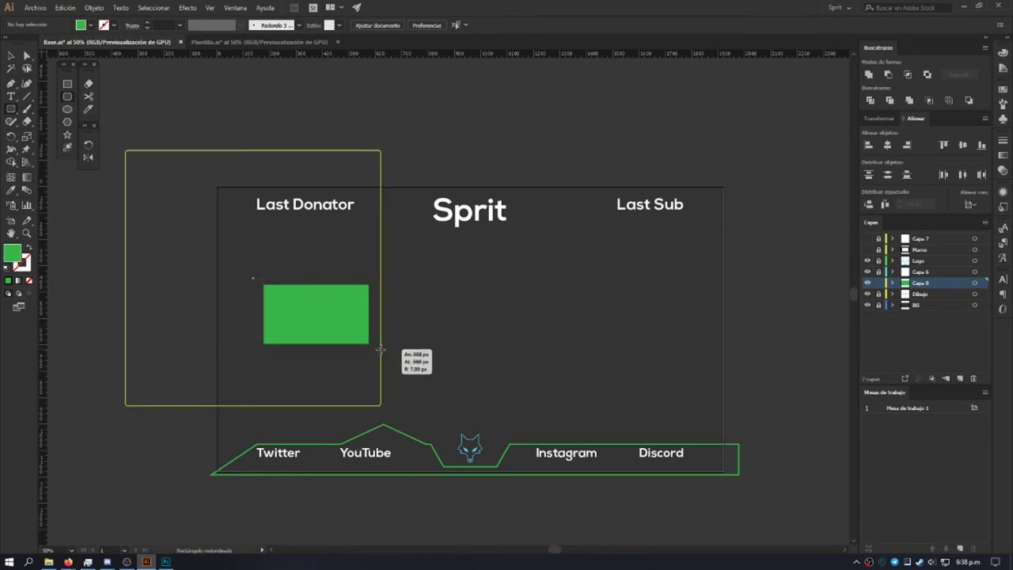
drag(391, 351, 377, 349)
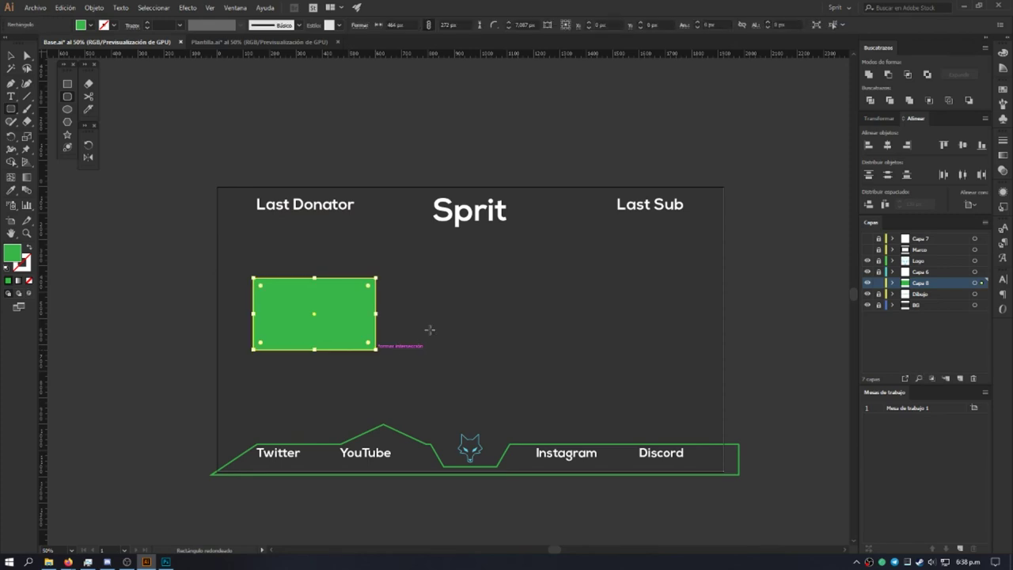
right_click(329, 288)
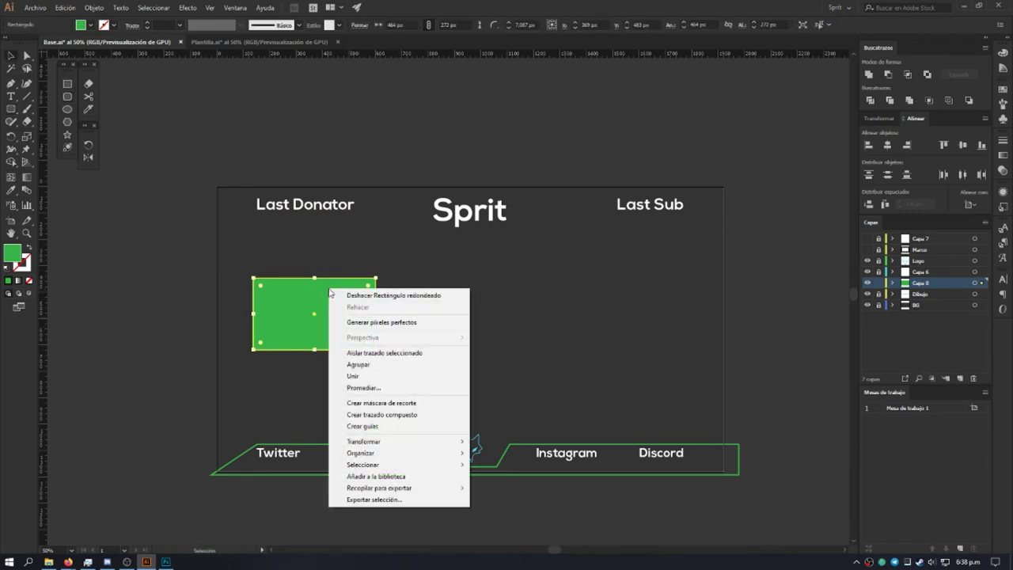
click(593, 318)
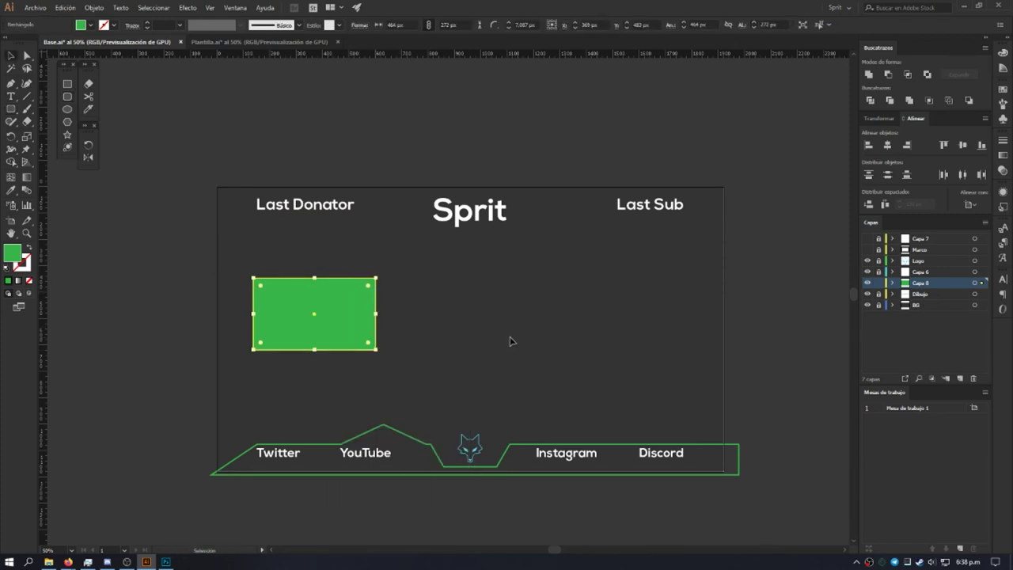
click(504, 334)
Step: Fill the rounded rectangle orange and send it behind the green one
click(351, 299)
click(89, 24)
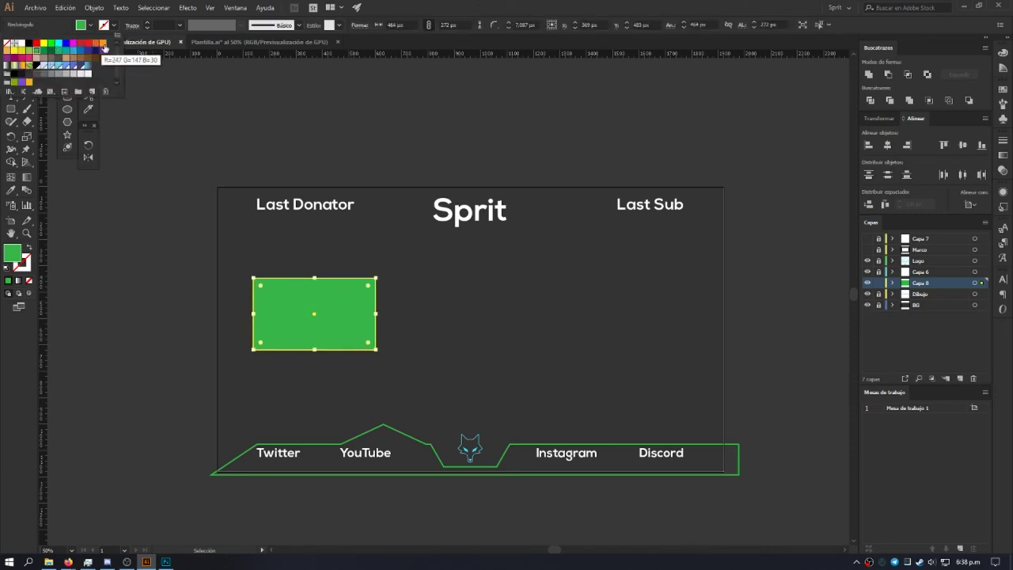
click(104, 48)
right_click(338, 297)
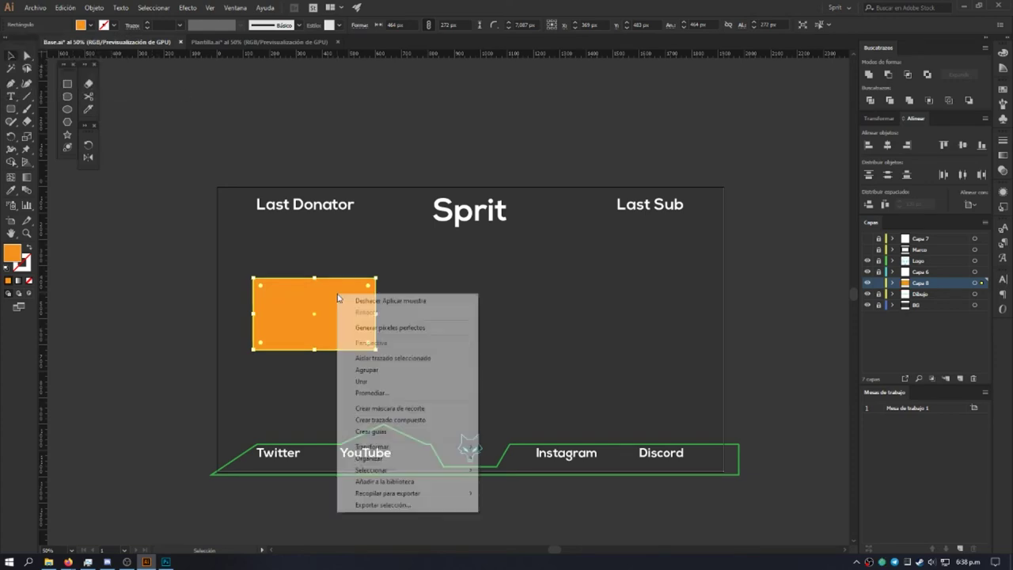
mouse_move(403, 459)
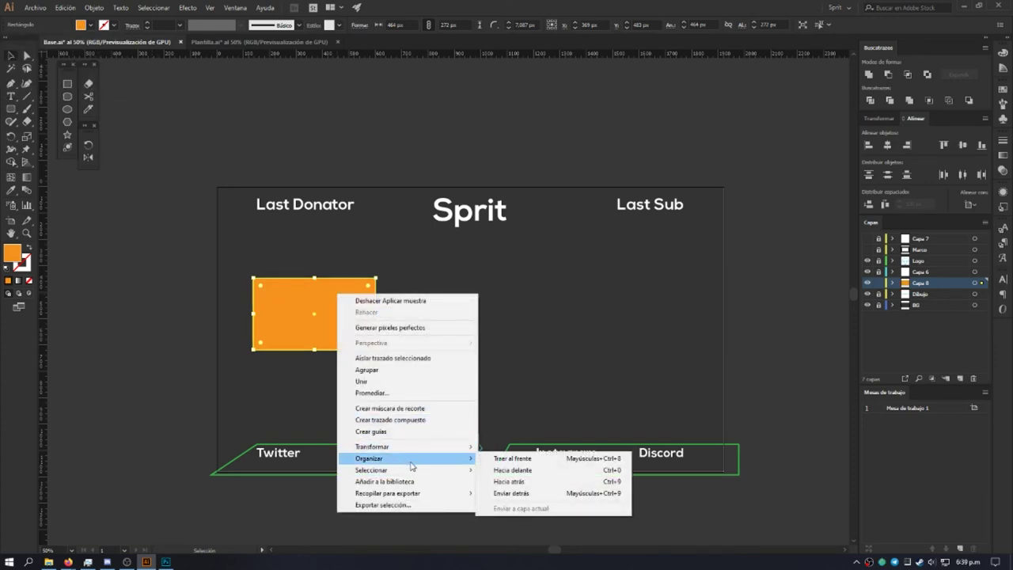
click(536, 482)
click(430, 344)
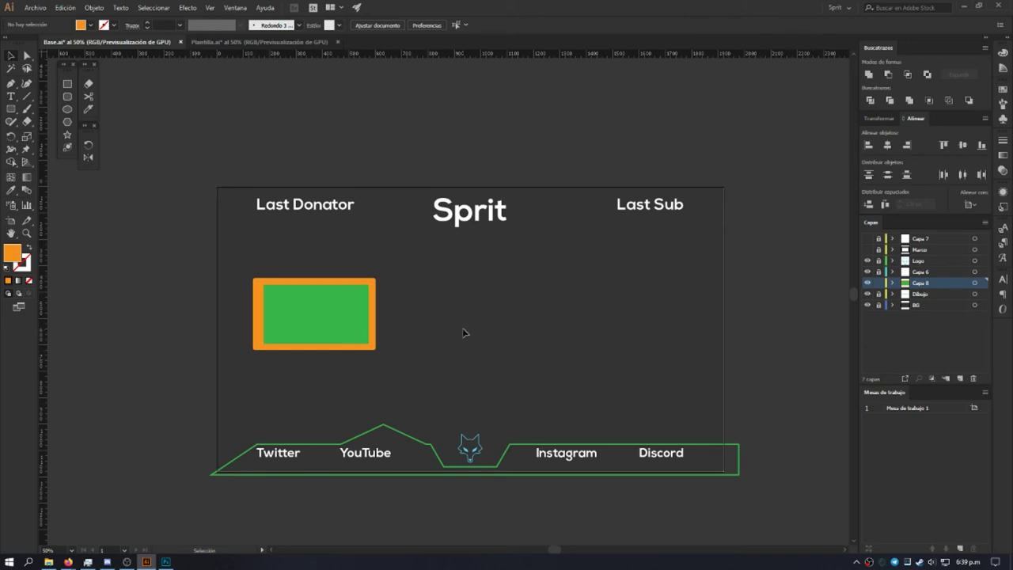
Step: Centre the orange and green rectangles on each other horizontally and vertically
click(312, 312)
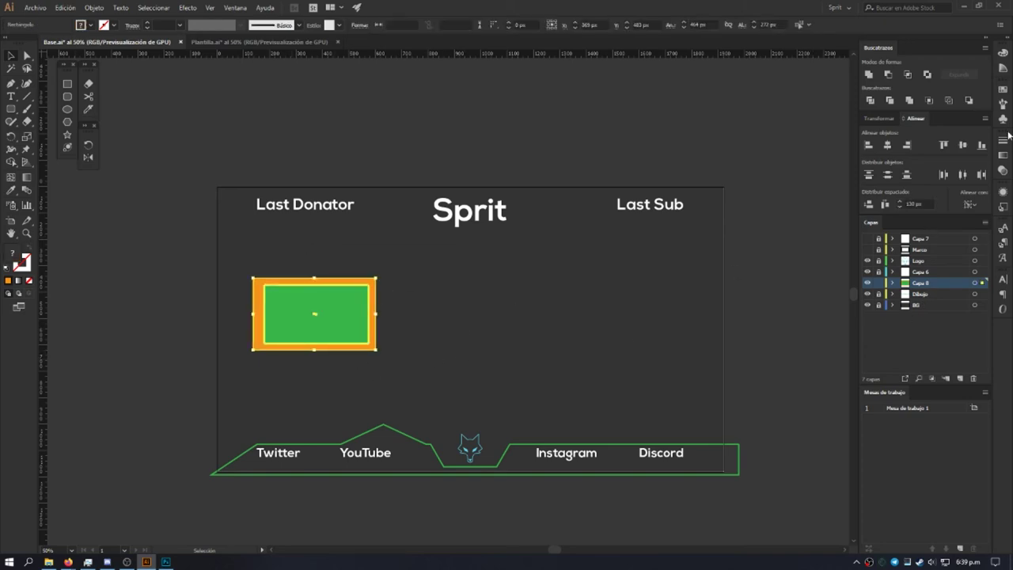
click(890, 147)
click(964, 150)
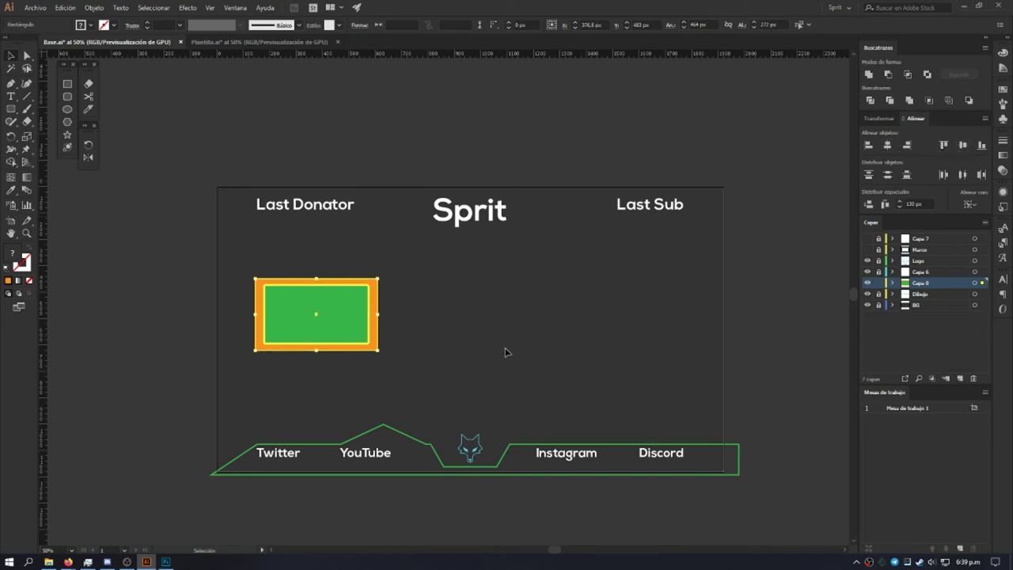
click(436, 356)
Step: Cut the green rectangle out of the orange one with Minus Front, then save
drag(454, 322, 306, 276)
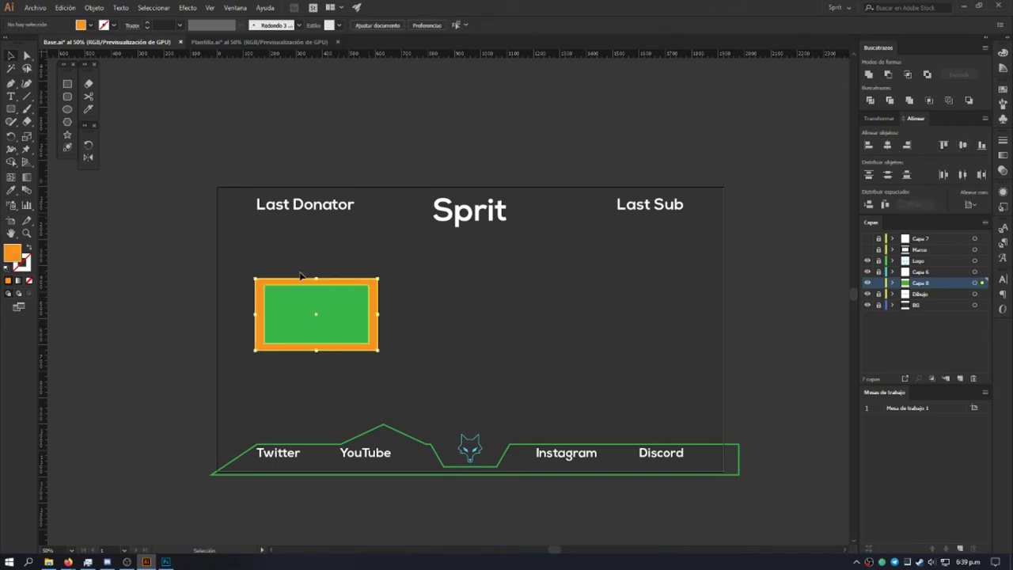
click(890, 74)
click(406, 358)
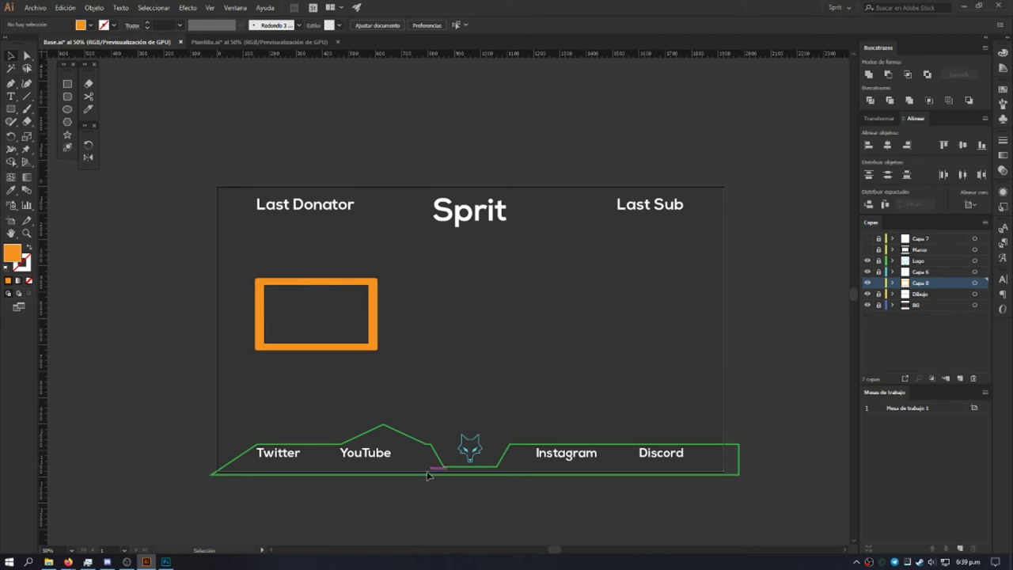
click(375, 325)
click(554, 321)
key(ctrl+s)
click(254, 43)
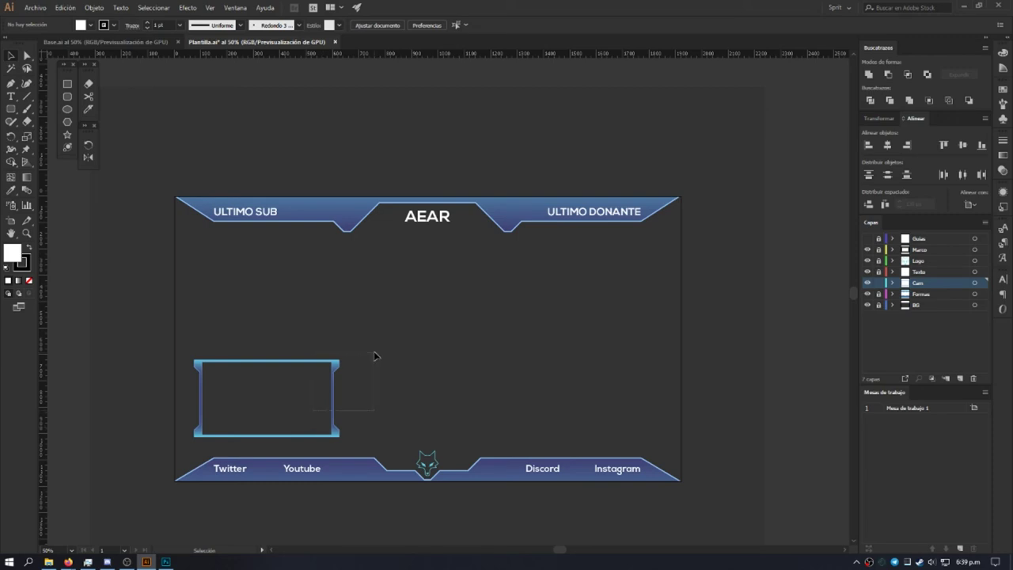
Step: Reposition the blue camera frame in the template and inspect its fill swatches unchanged
drag(344, 367, 470, 321)
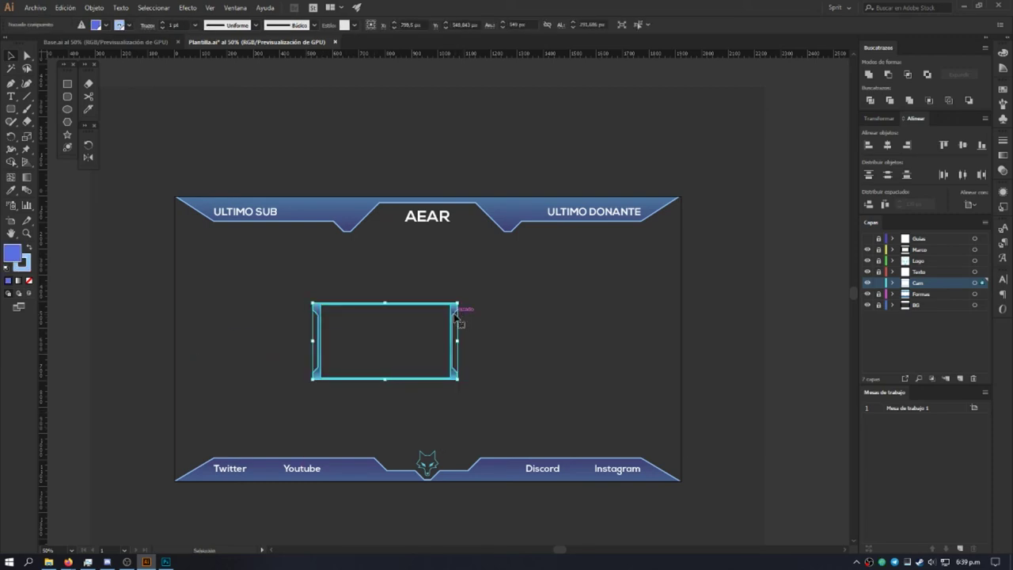
mouse_move(459, 323)
mouse_down()
mouse_move(335, 309)
mouse_move(359, 317)
mouse_up()
click(490, 366)
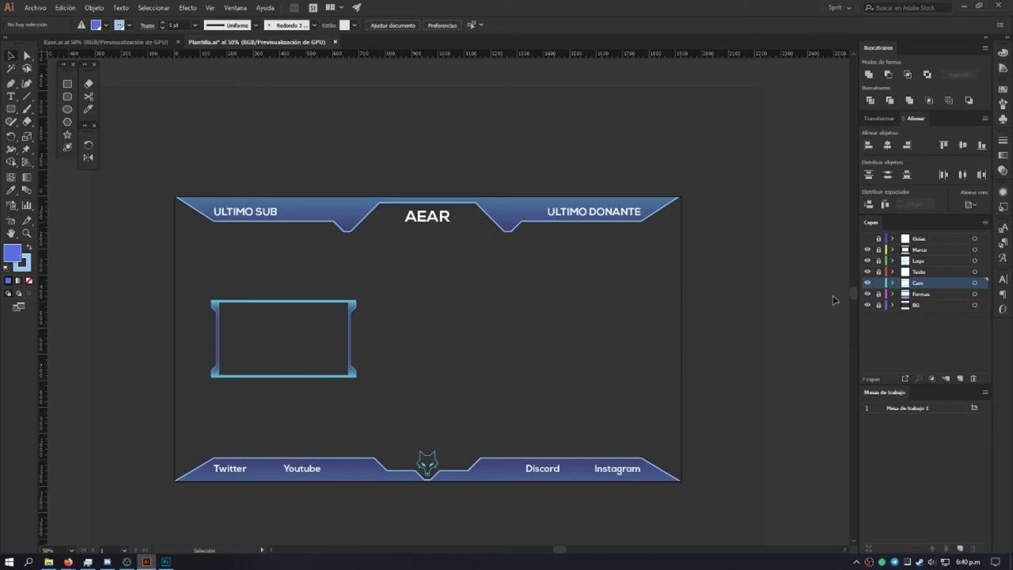
click(355, 313)
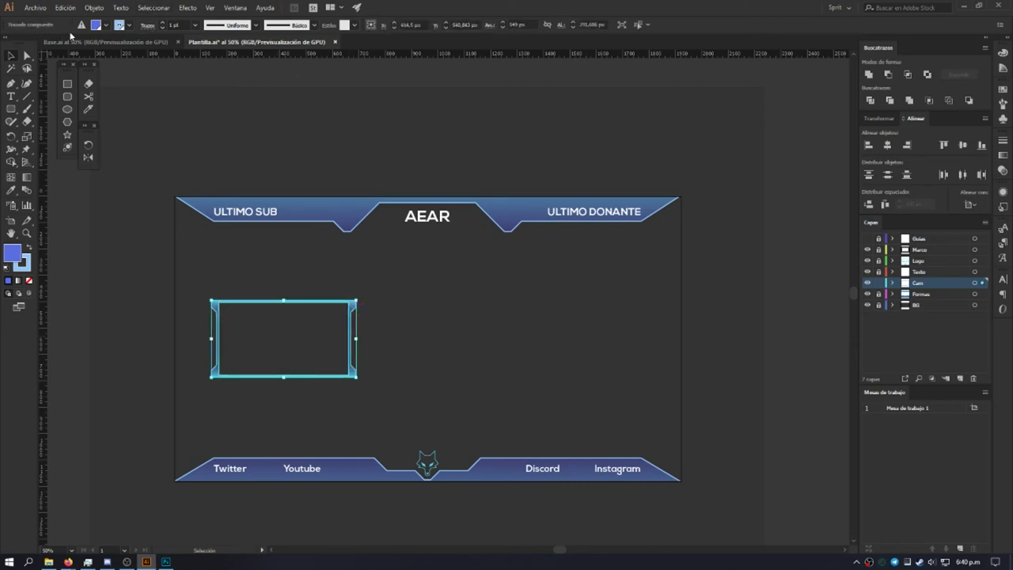
click(98, 25)
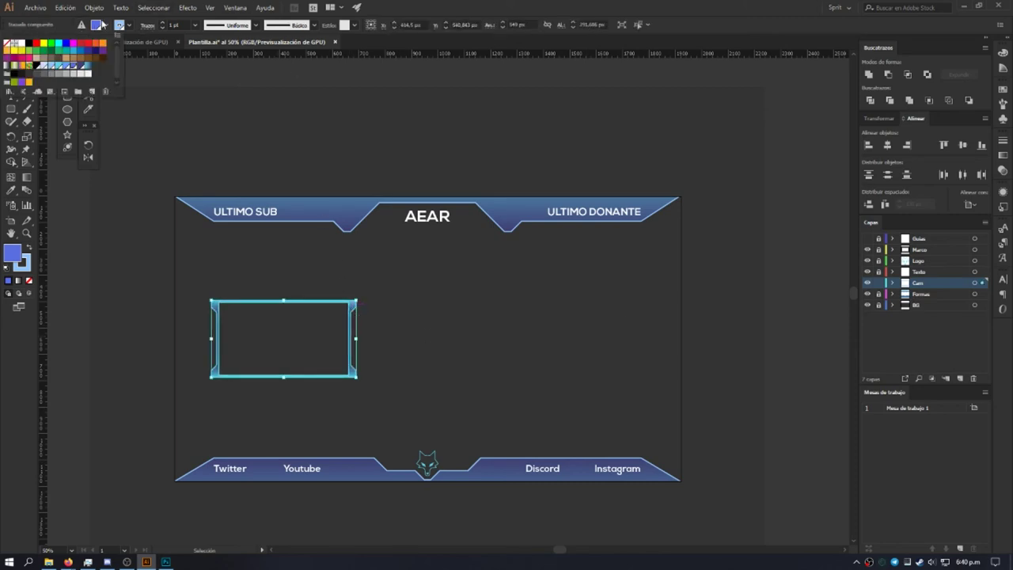
click(297, 145)
click(371, 324)
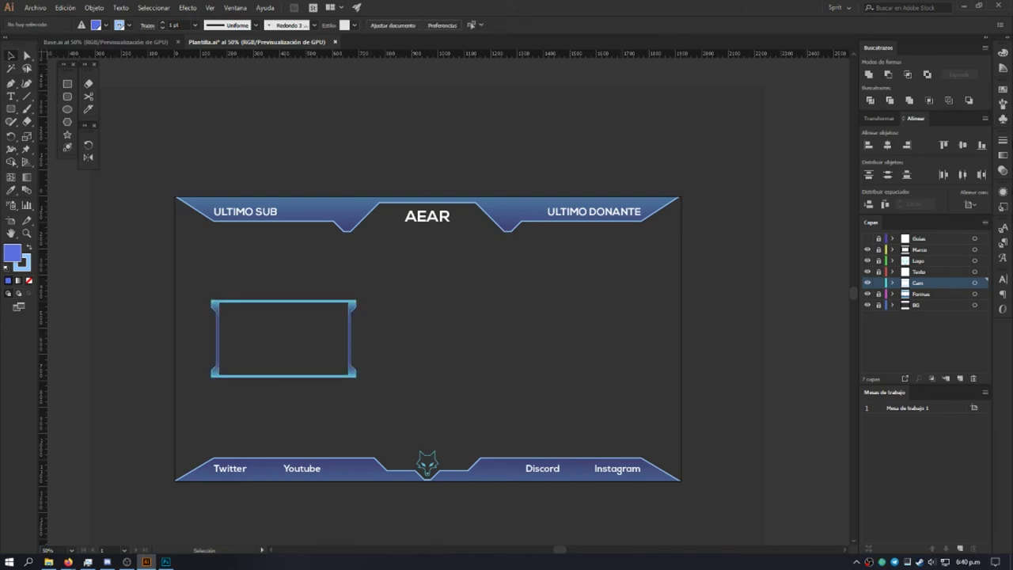
Step: Browse the camera frame's effects without applying any, then bring Photoshop forward
drag(440, 303, 262, 236)
click(449, 336)
click(352, 317)
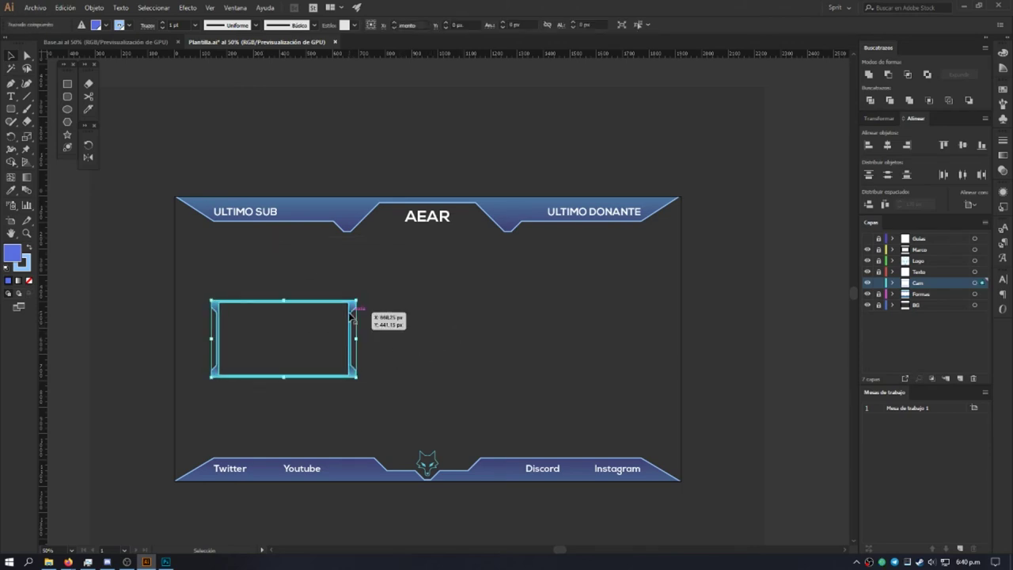
click(186, 9)
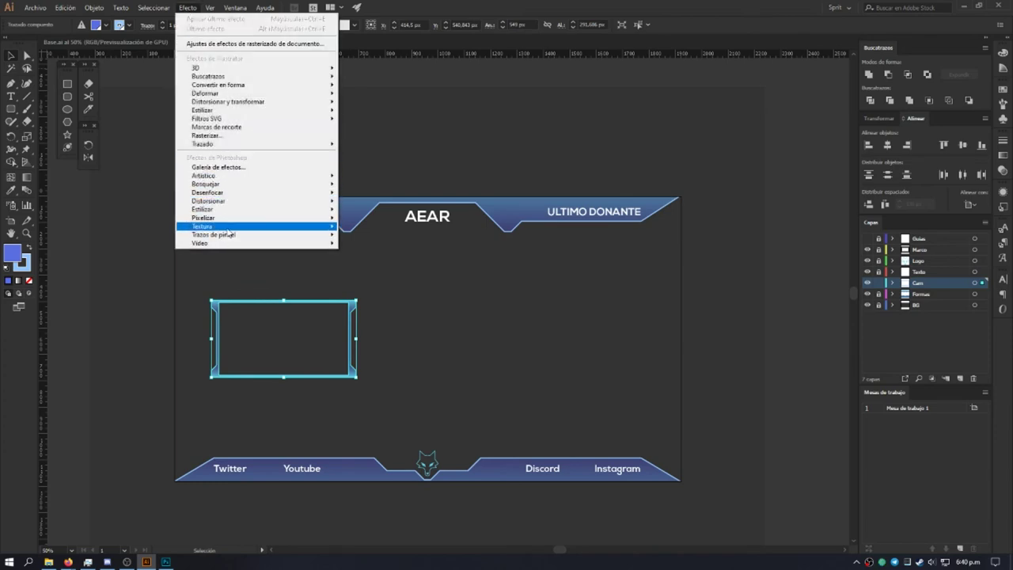
click(437, 336)
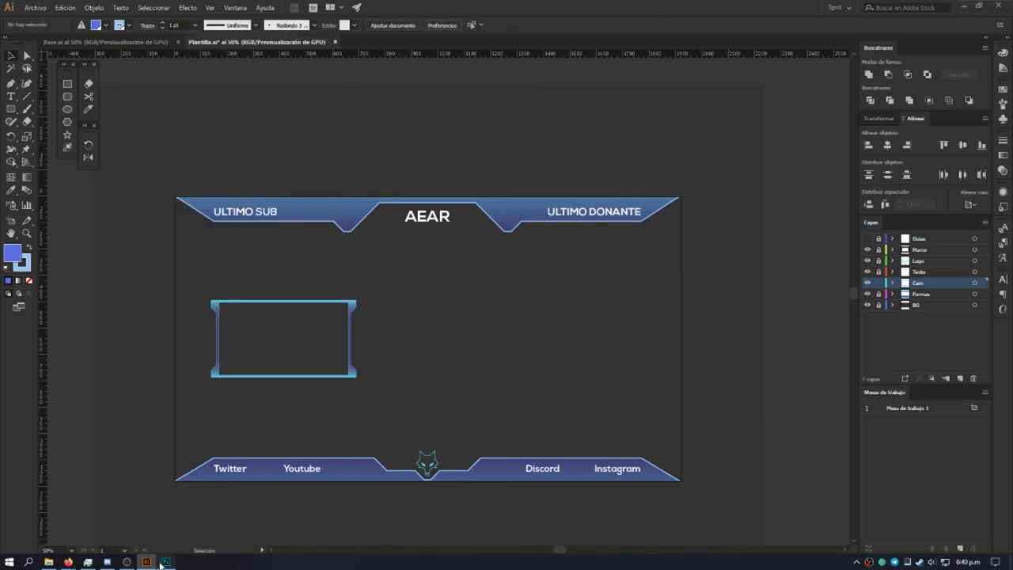
click(165, 562)
click(46, 6)
mouse_move(130, 74)
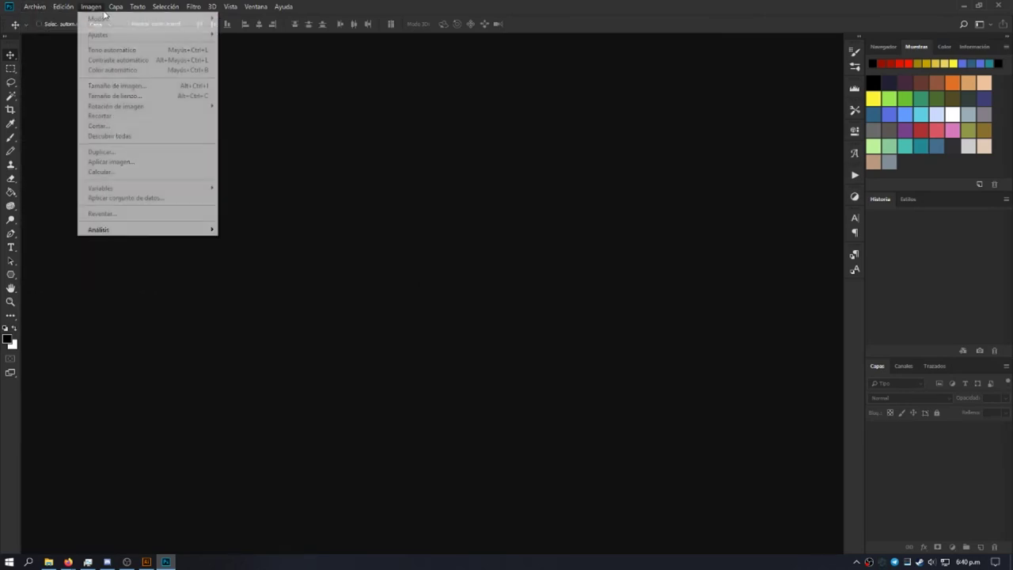
Step: Create a new 1920 × 1080 px document with a transparent background
click(44, 18)
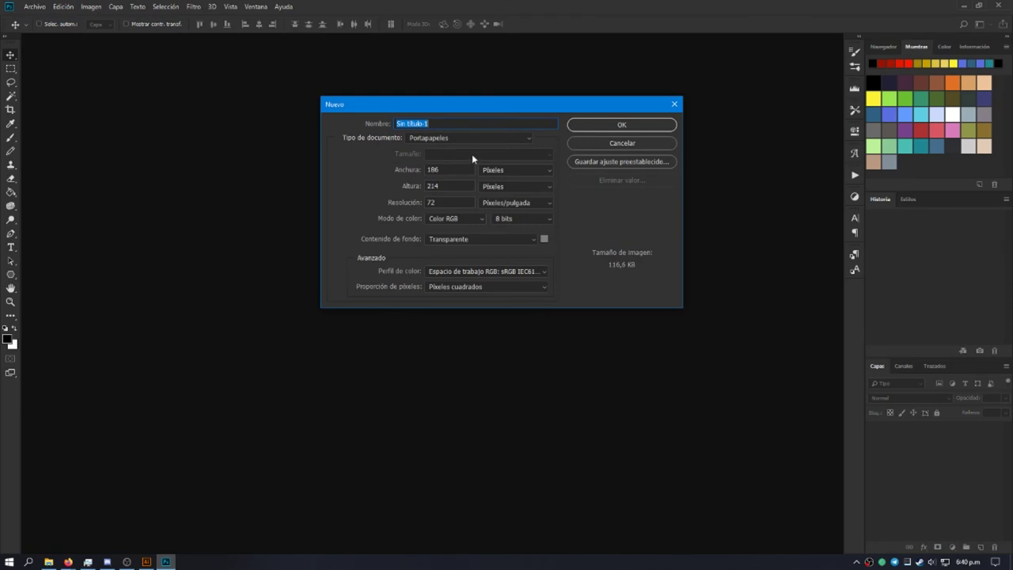
click(466, 168)
text(1920)
key(Tab)
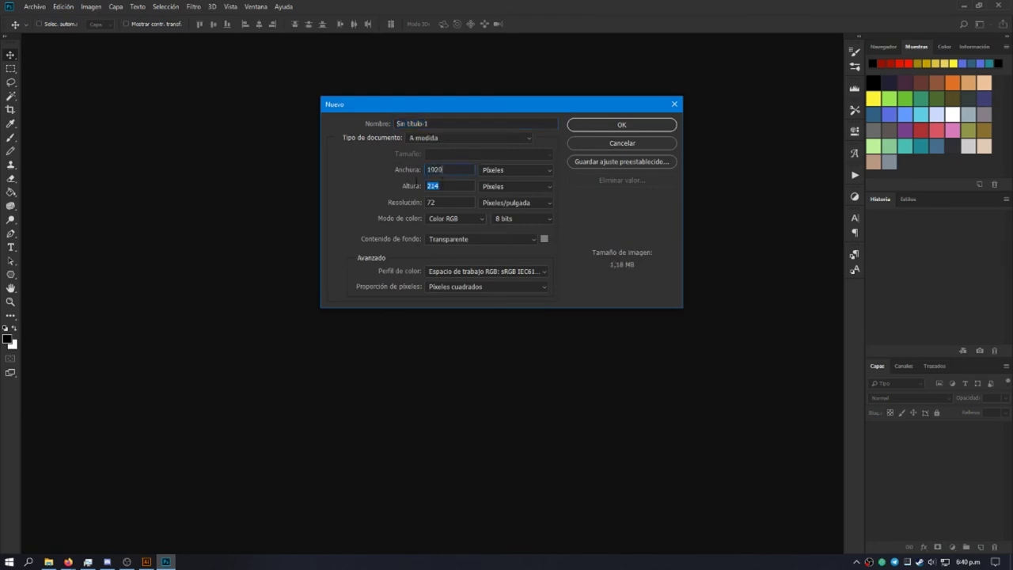
text(18)
text(80)
key(Return)
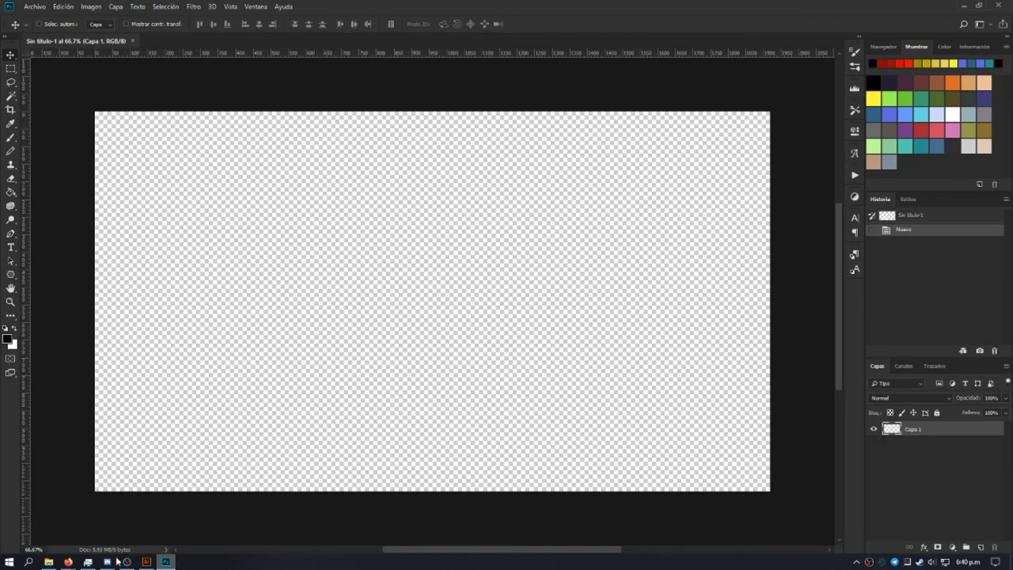
Step: Bring the Illustrator Plantilla.ai template back to the front
click(147, 563)
click(150, 563)
click(149, 563)
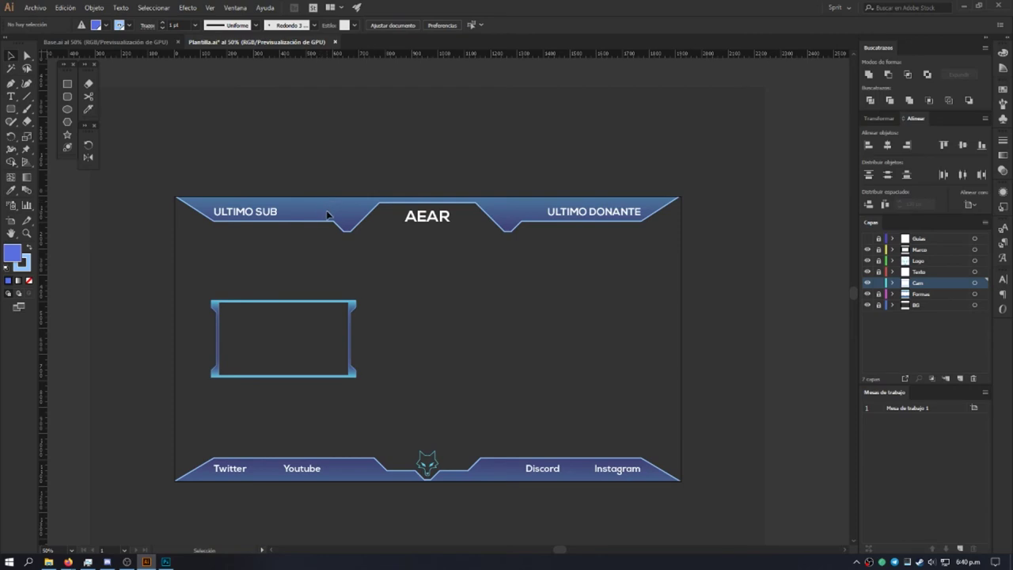
Step: Unlock the Logo layer, select the bottom blue banner, and bring the empty Photoshop canvas forward
click(879, 261)
click(567, 473)
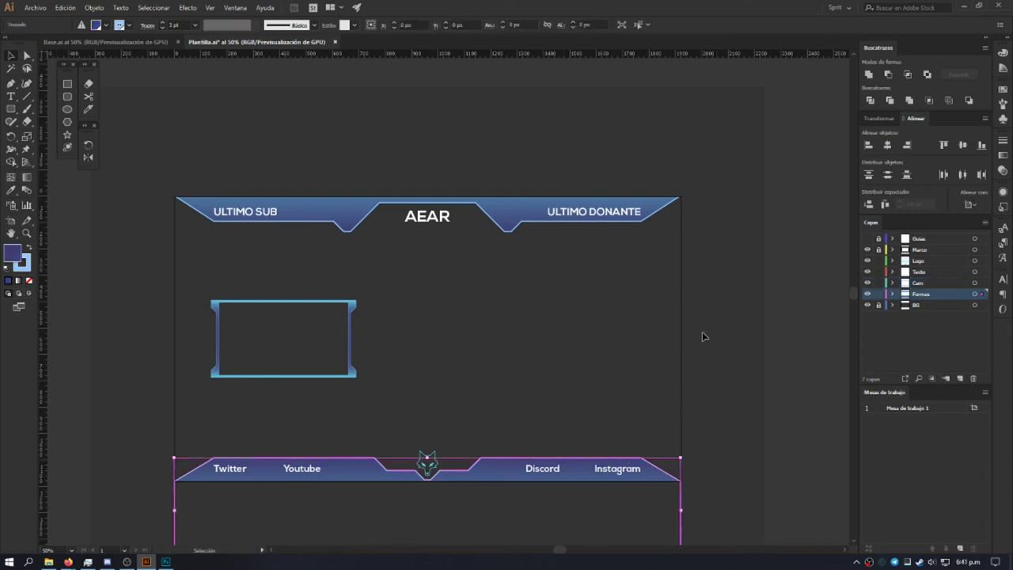
key(a)
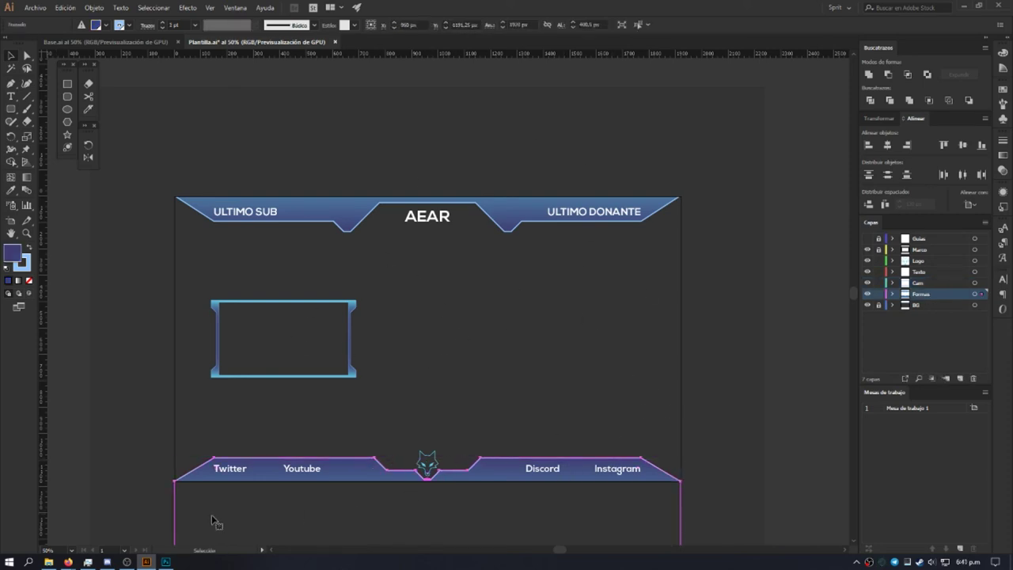
click(166, 562)
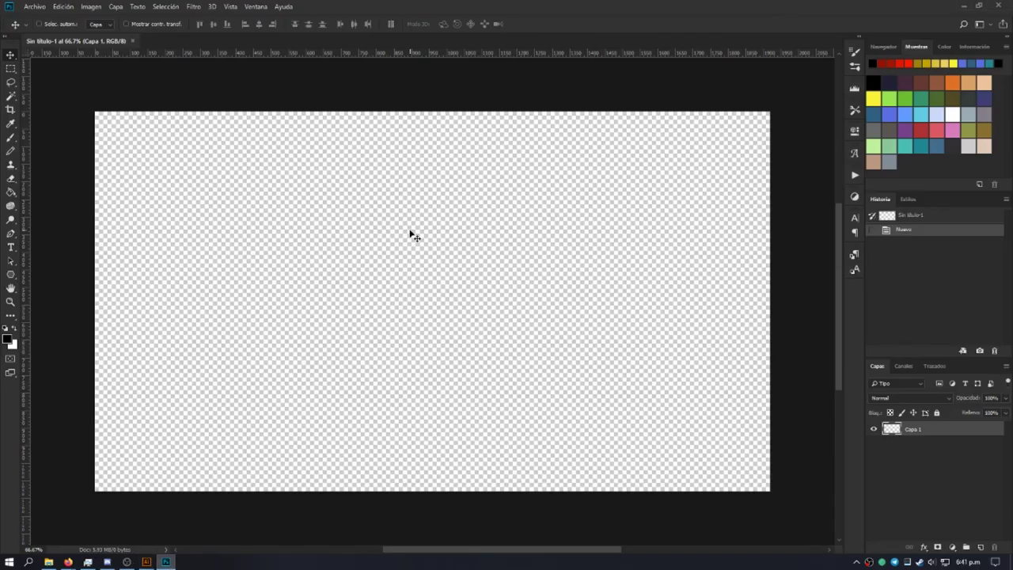
Step: Paste the banner as a smart object and commit it flush along the canvas bottom edge
key(ctrl+v)
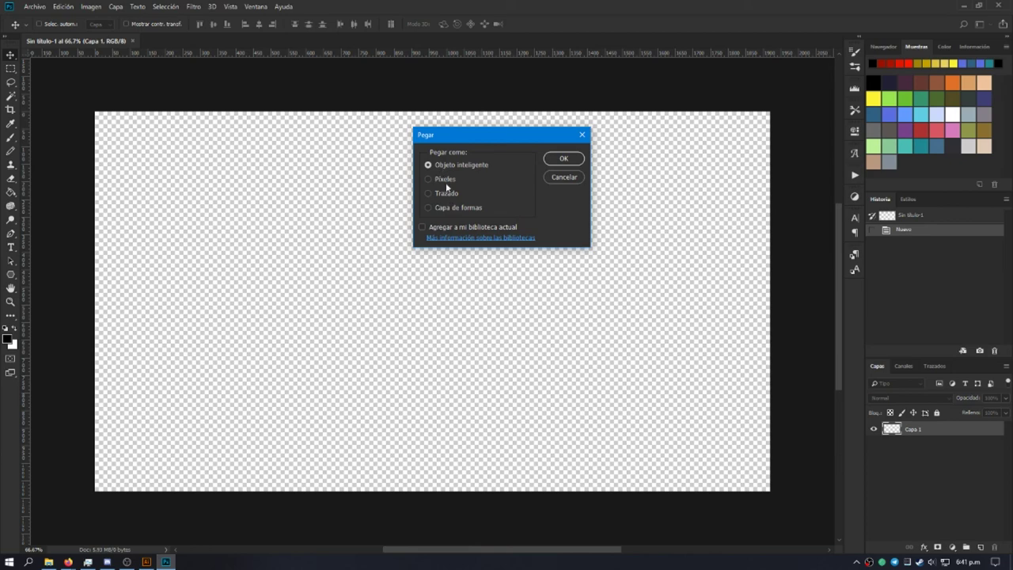
click(562, 159)
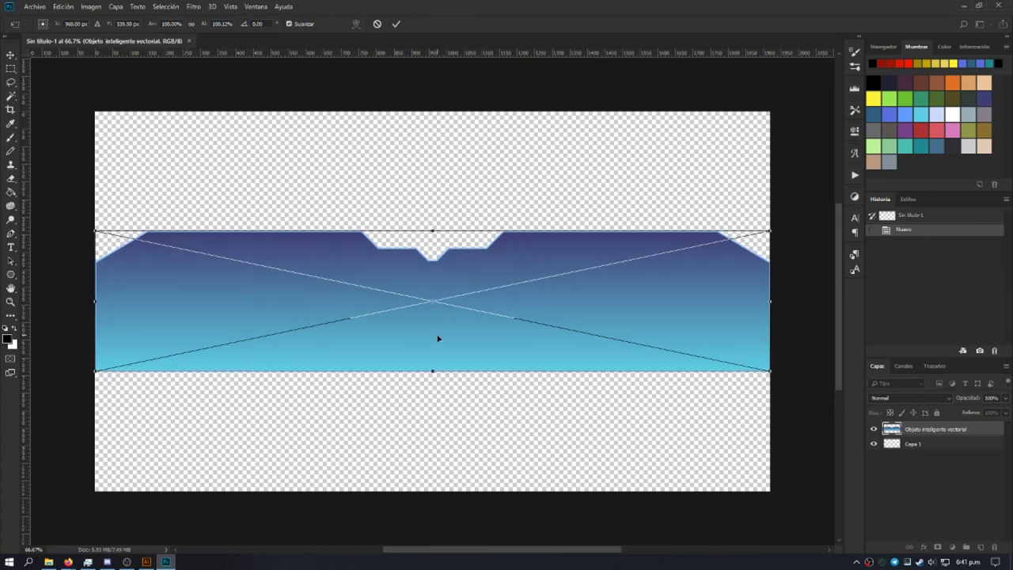
drag(438, 339, 439, 544)
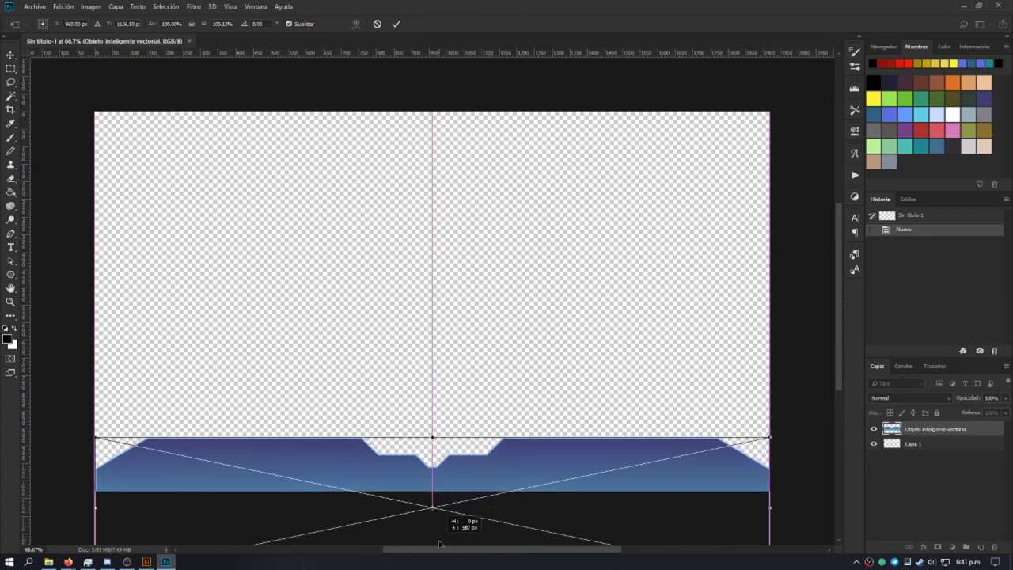
scroll(645, 434, down, 2)
drag(500, 471, 508, 489)
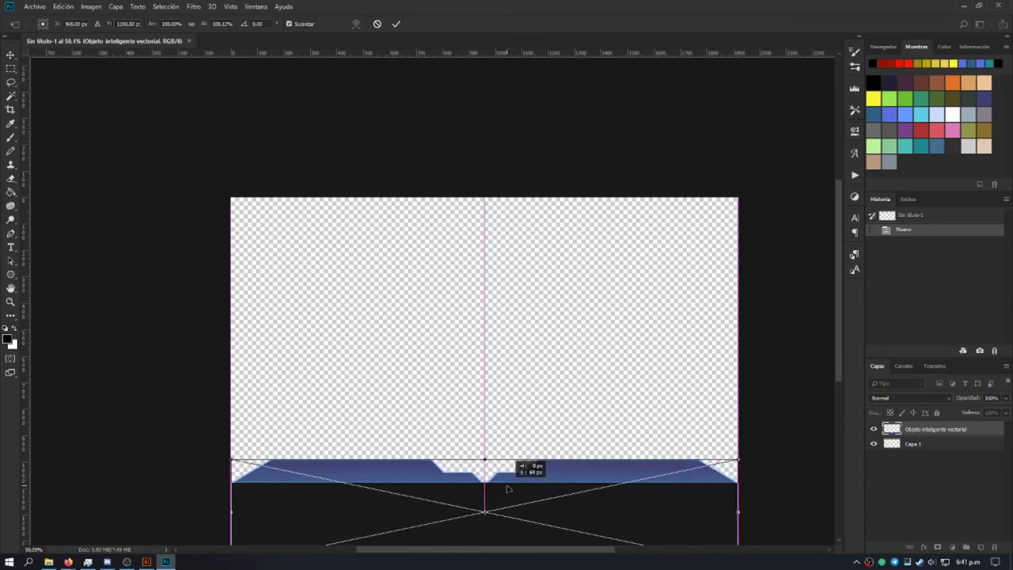
drag(507, 489, 507, 488)
key(Up)
key(Up)
key(Up)
key(Up)
key(Up)
key(Up)
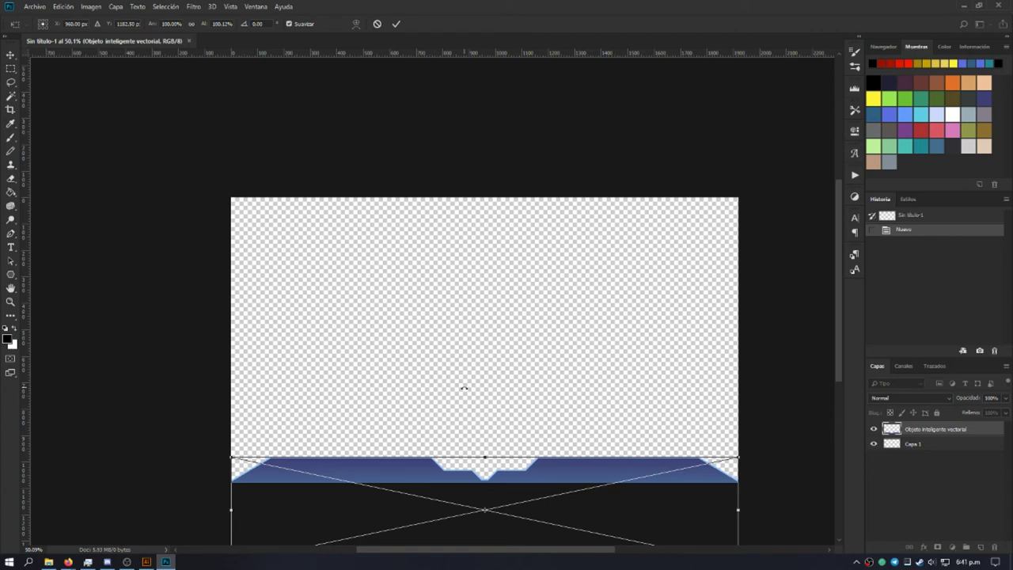
click(395, 25)
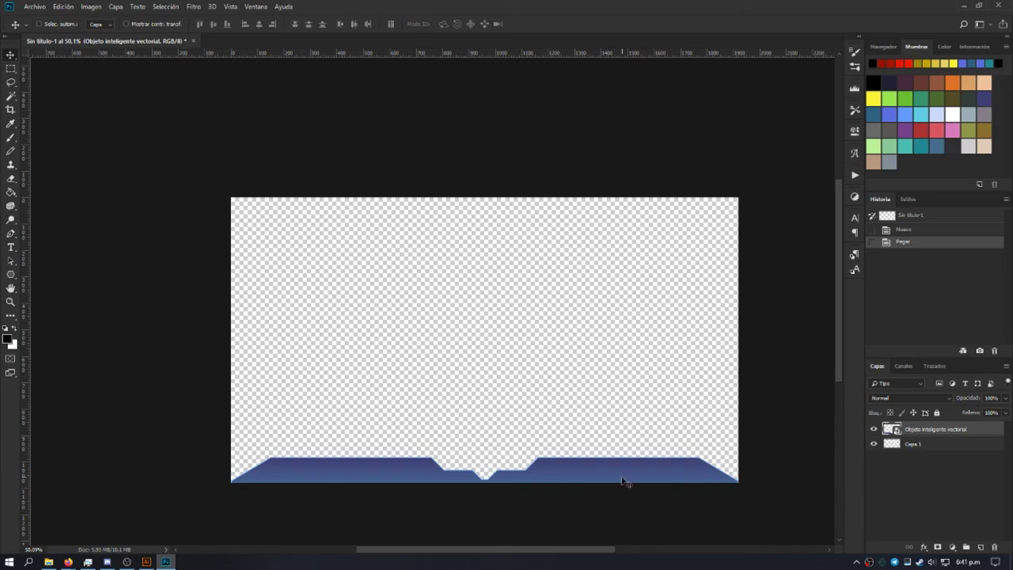
right_click(955, 431)
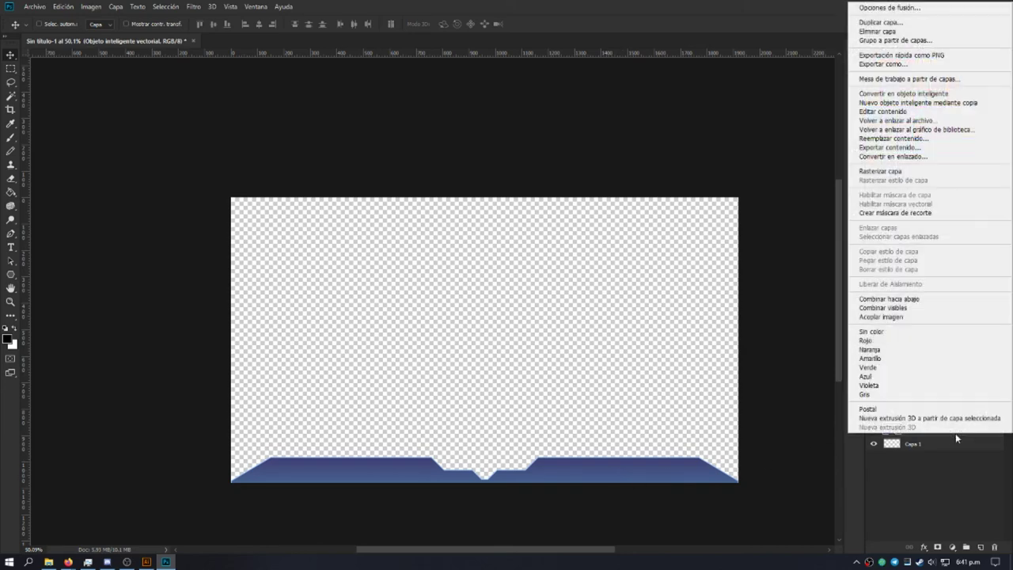
click(913, 497)
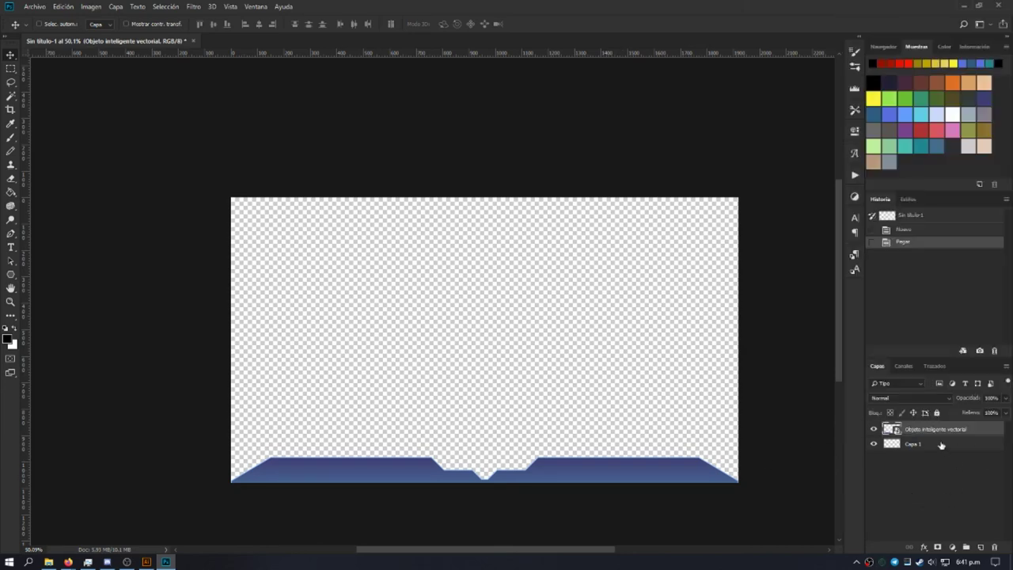
right_click(933, 429)
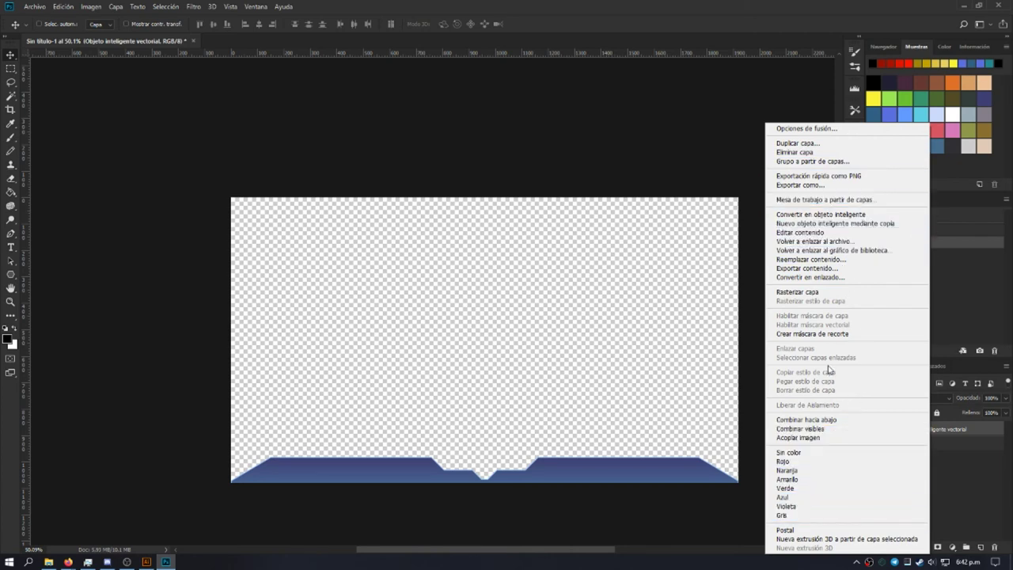
click(859, 130)
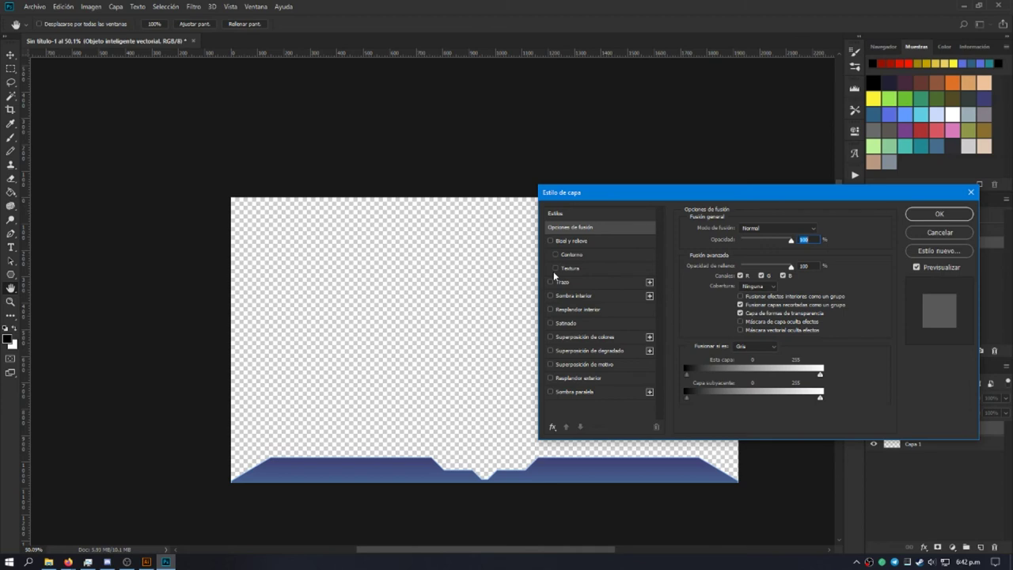
click(938, 233)
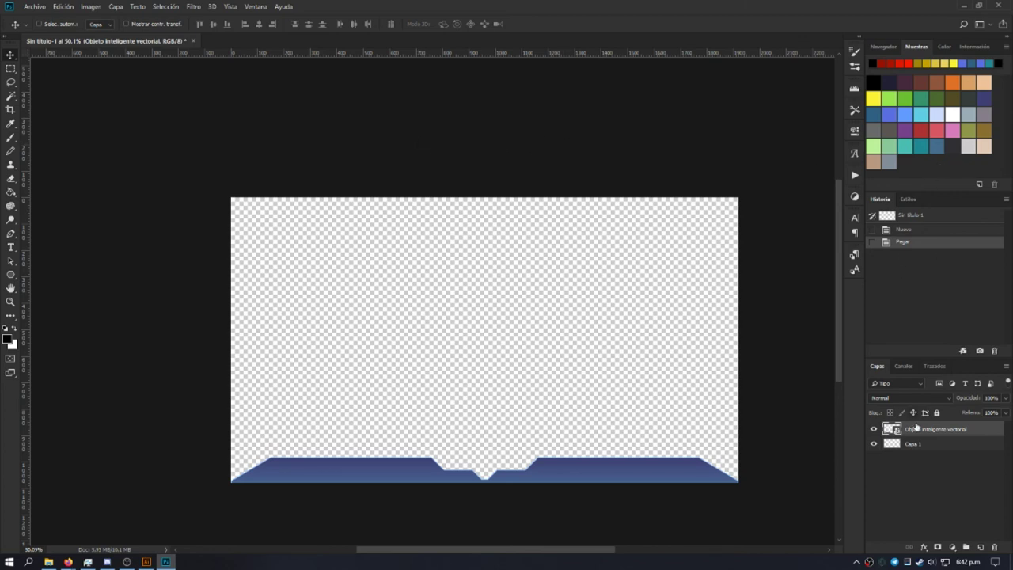
Step: Add a new layer clipped to the bottom banner and fill it light blue with the Paint Bucket
click(981, 547)
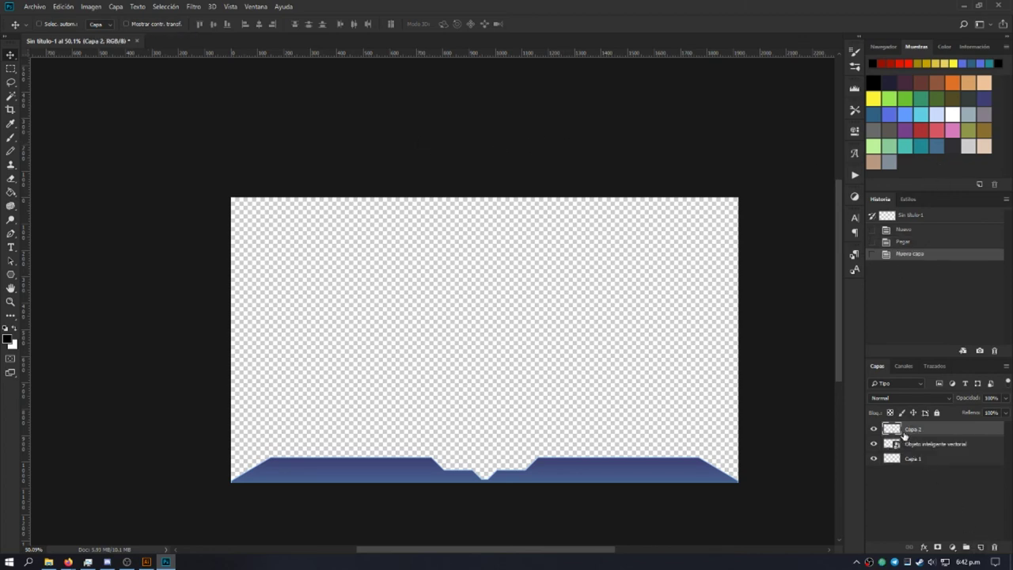
alt+click(924, 435)
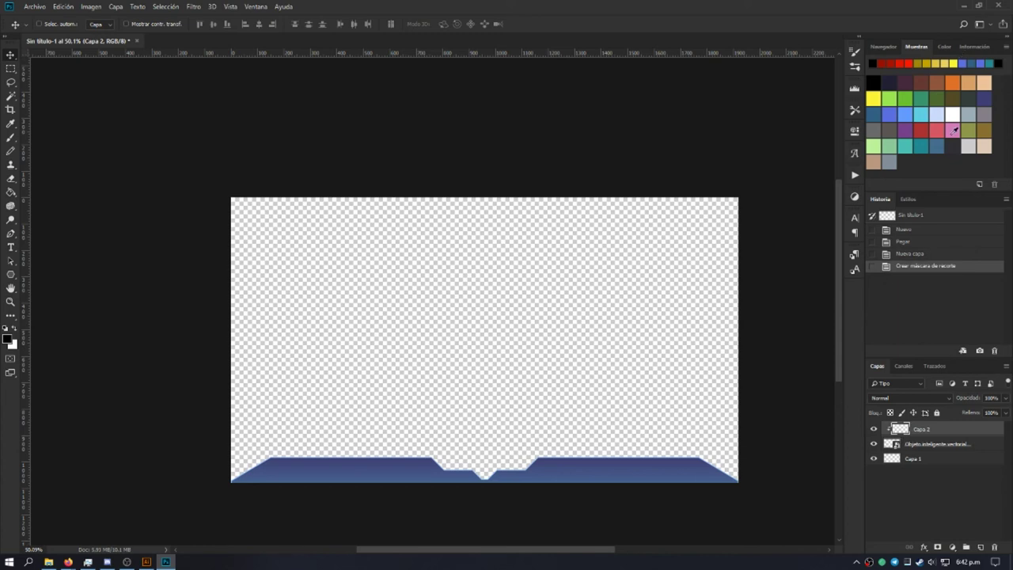
click(905, 115)
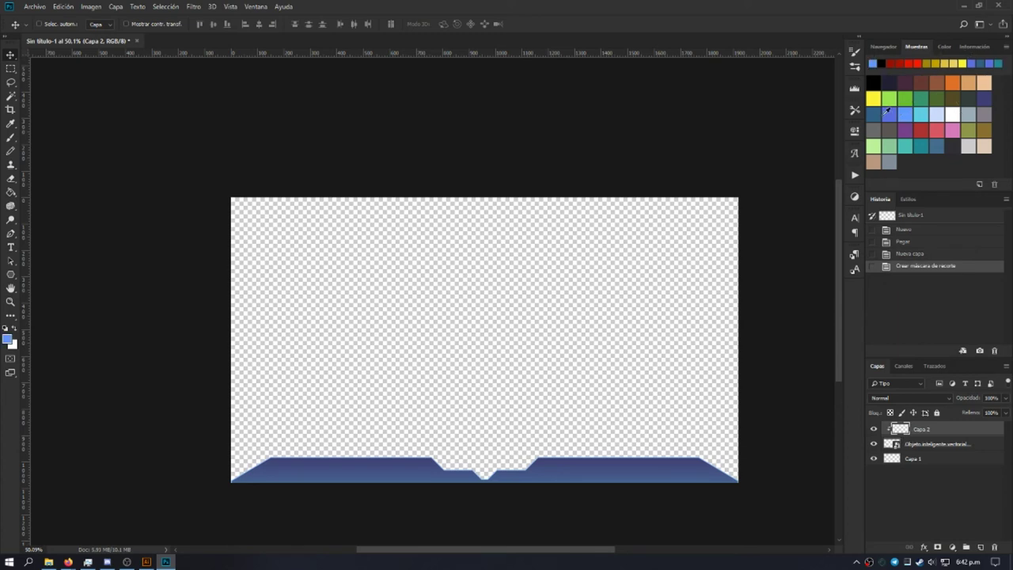
click(11, 192)
click(441, 324)
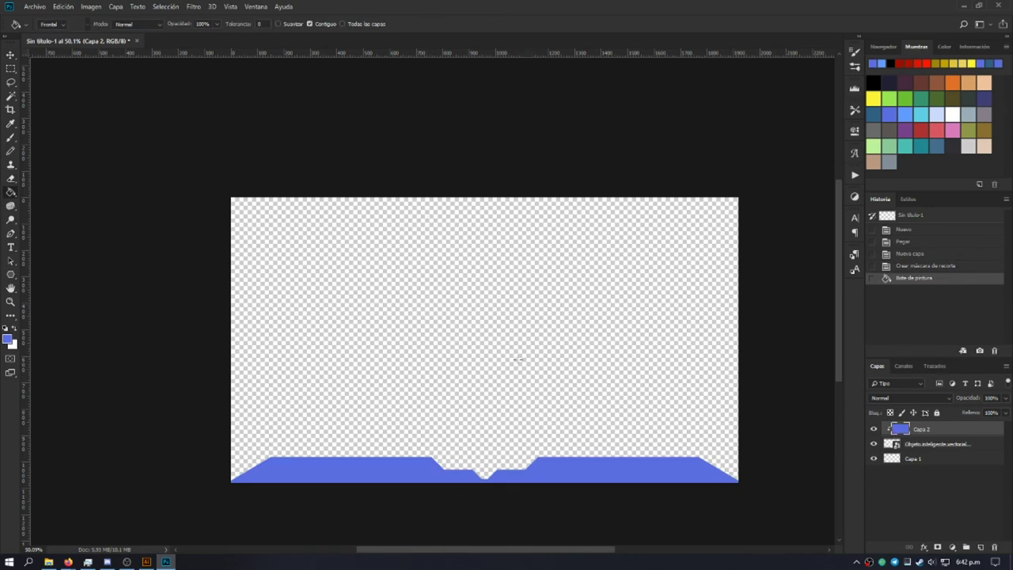
click(145, 563)
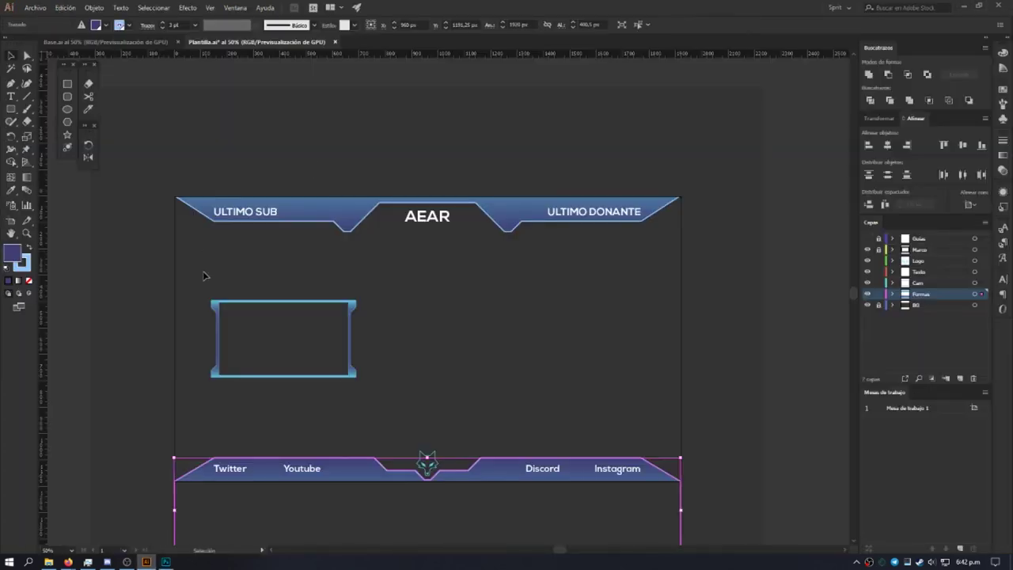
Step: In the Illustrator template, select the top gradient banner artwork
drag(162, 144, 701, 269)
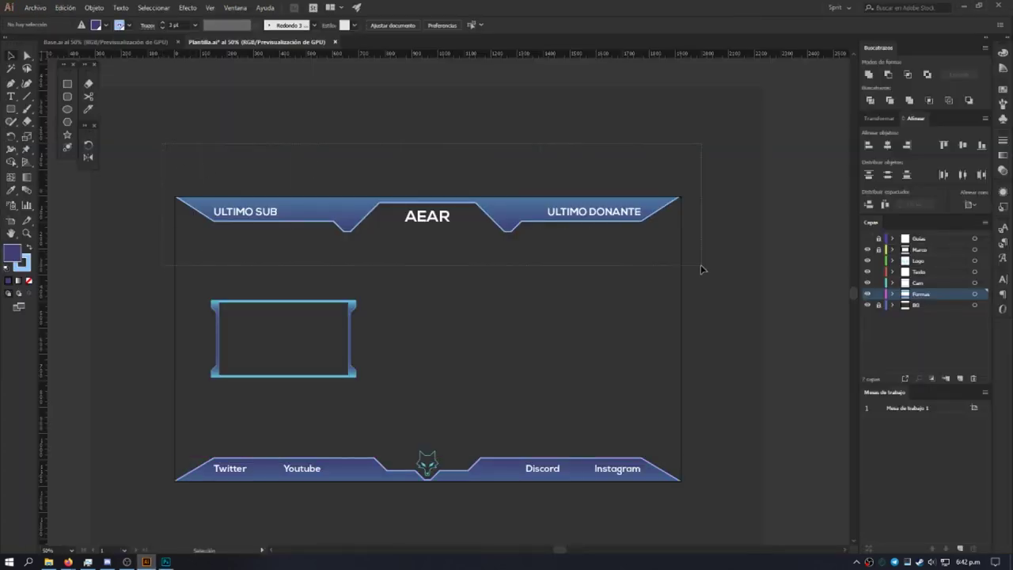
drag(701, 269, 702, 269)
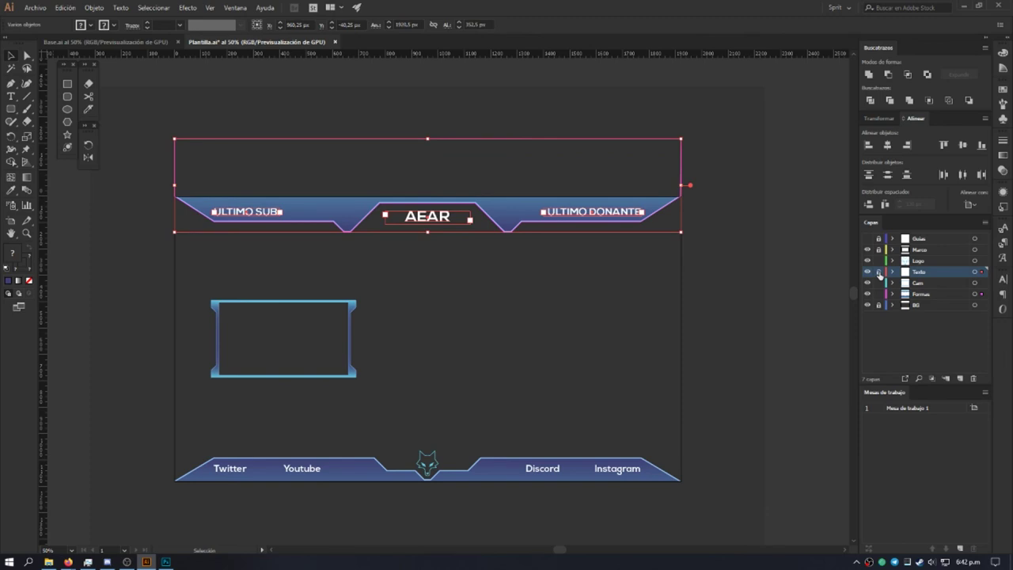
key(a)
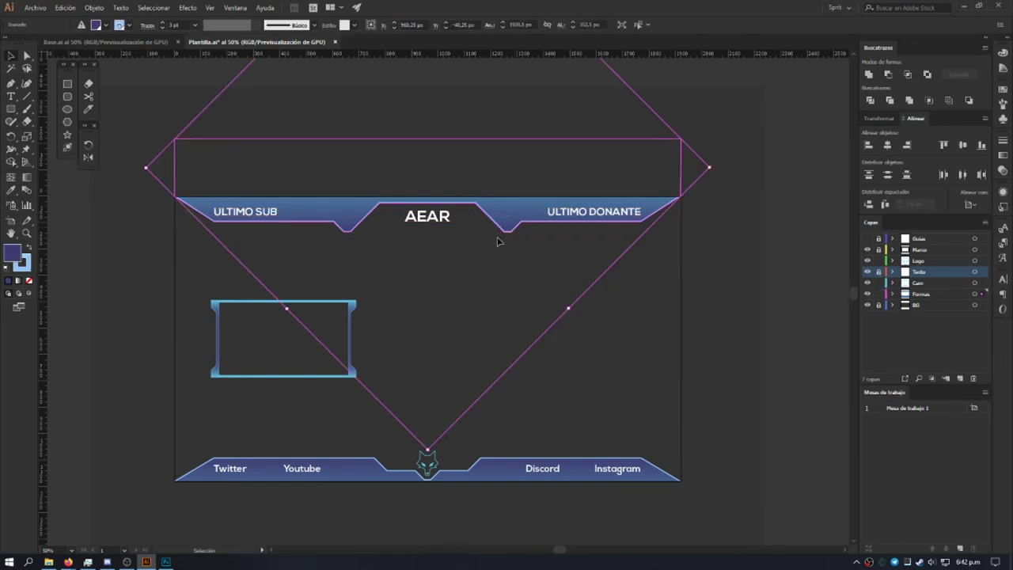
key(ctrl+a)
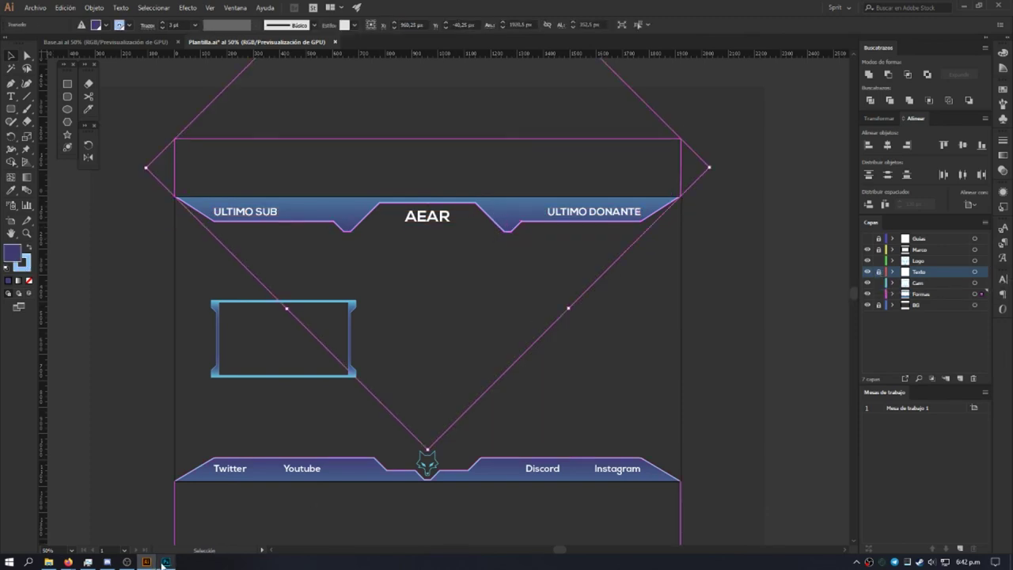
click(165, 562)
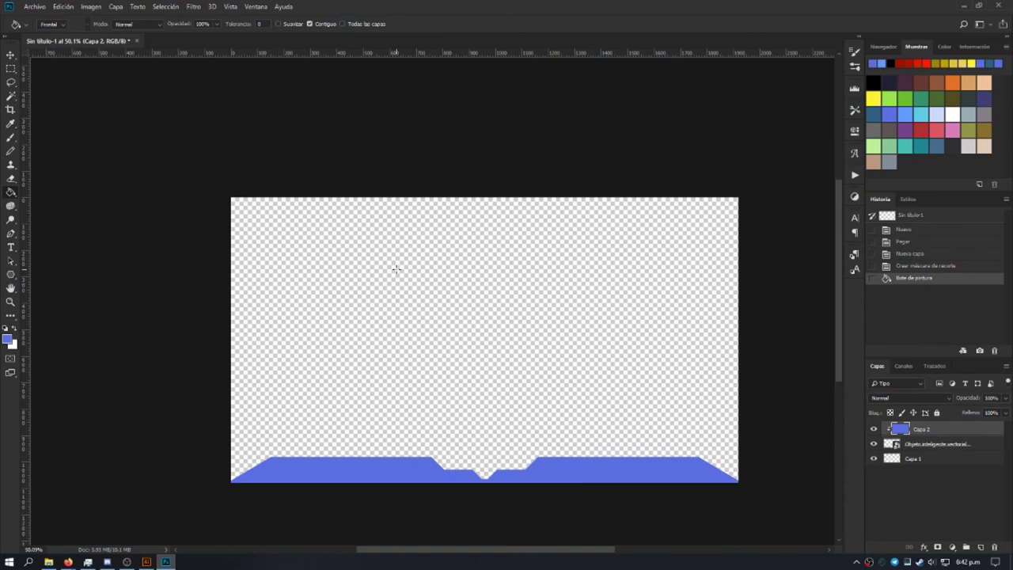
Step: Paste the gradient top bar as a smart object and commit it along the canvas top edge
key(v)
key(ctrl+v)
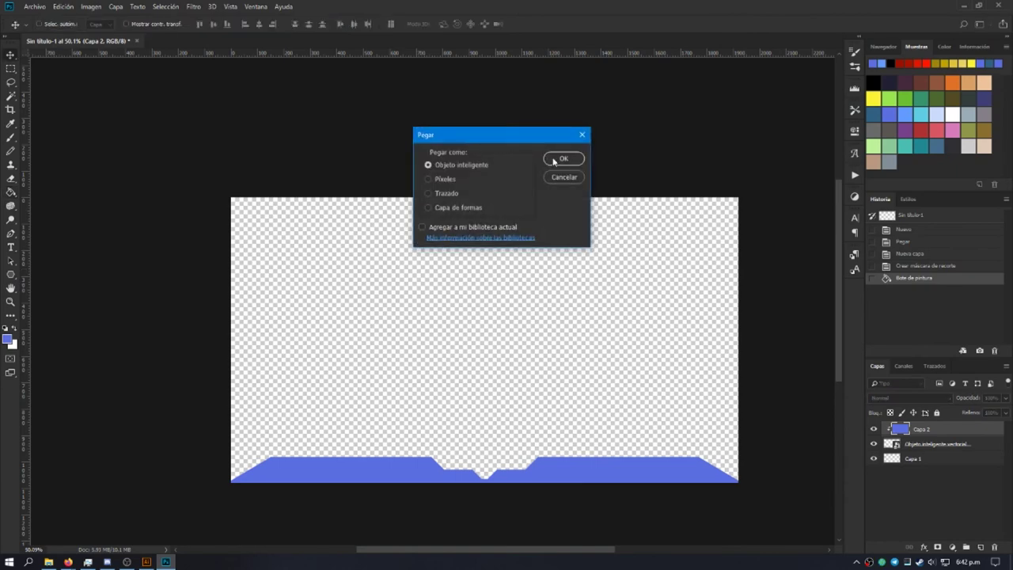
click(558, 159)
drag(494, 357, 498, 203)
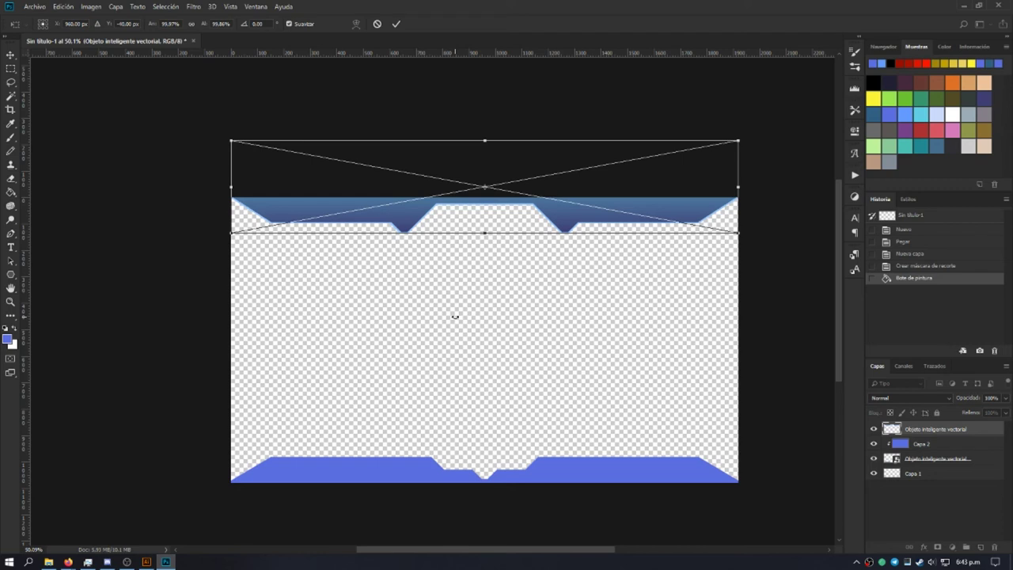
key(Escape)
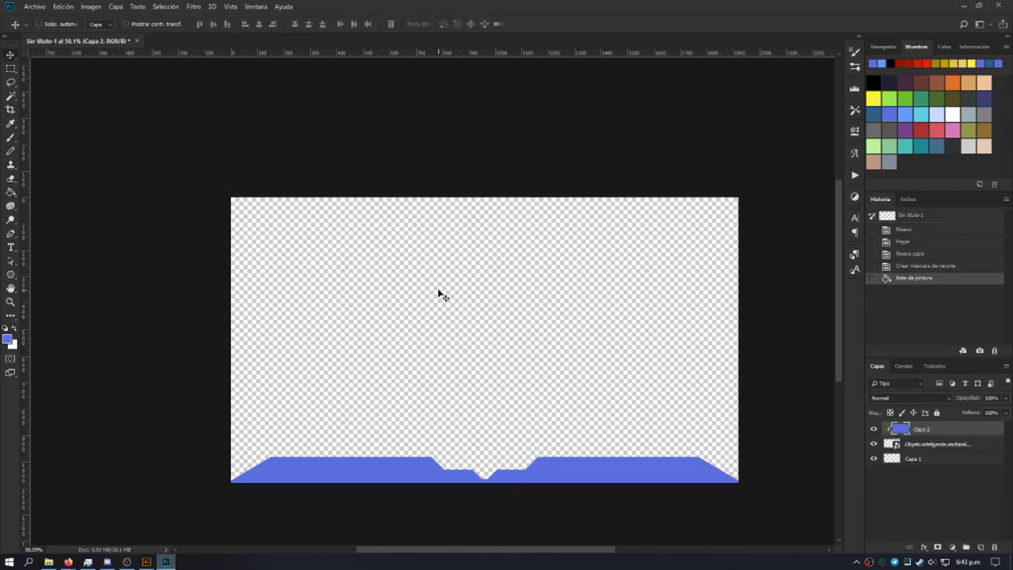
key(ctrl+v)
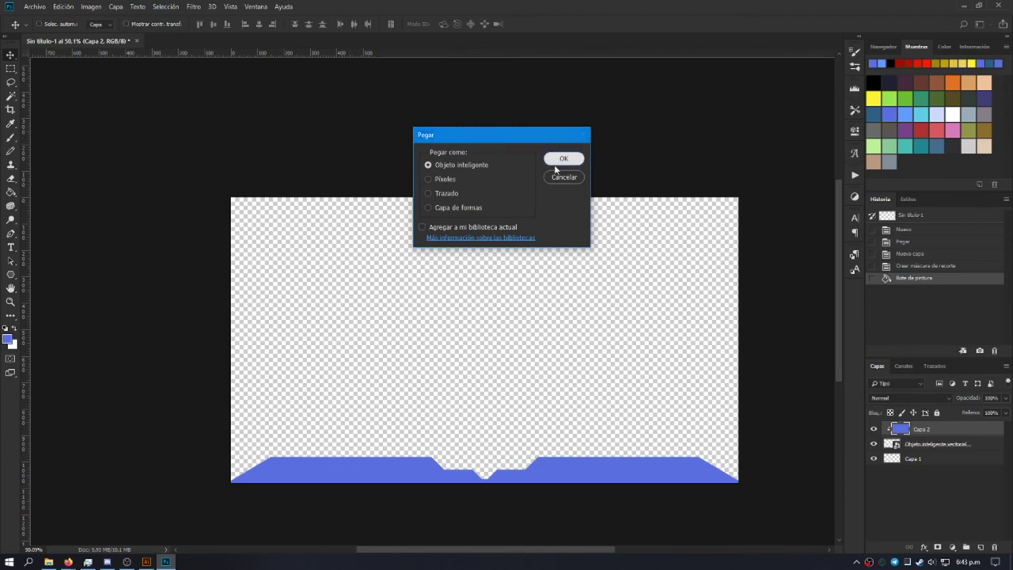
click(554, 162)
drag(468, 336, 467, 182)
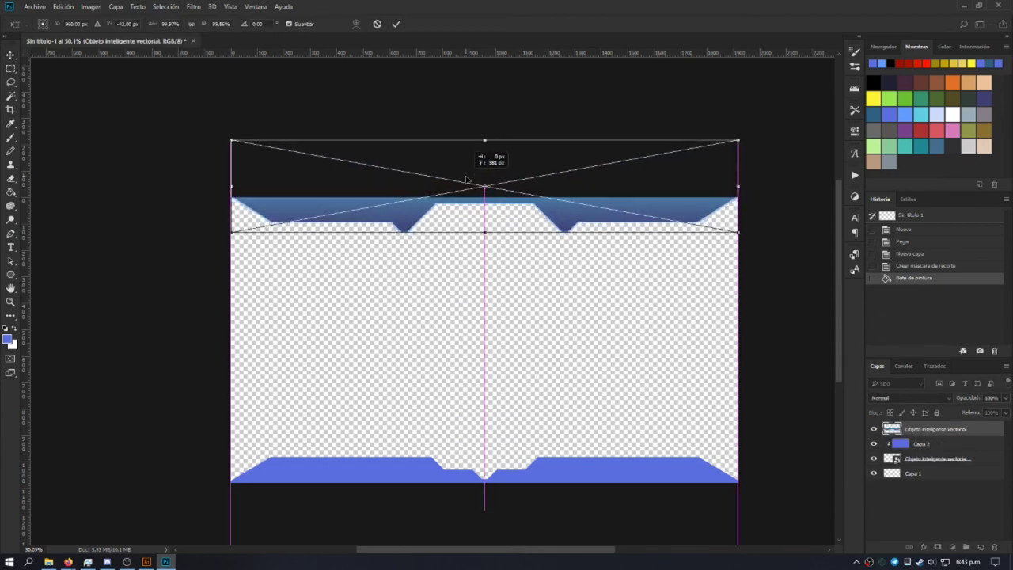
click(396, 23)
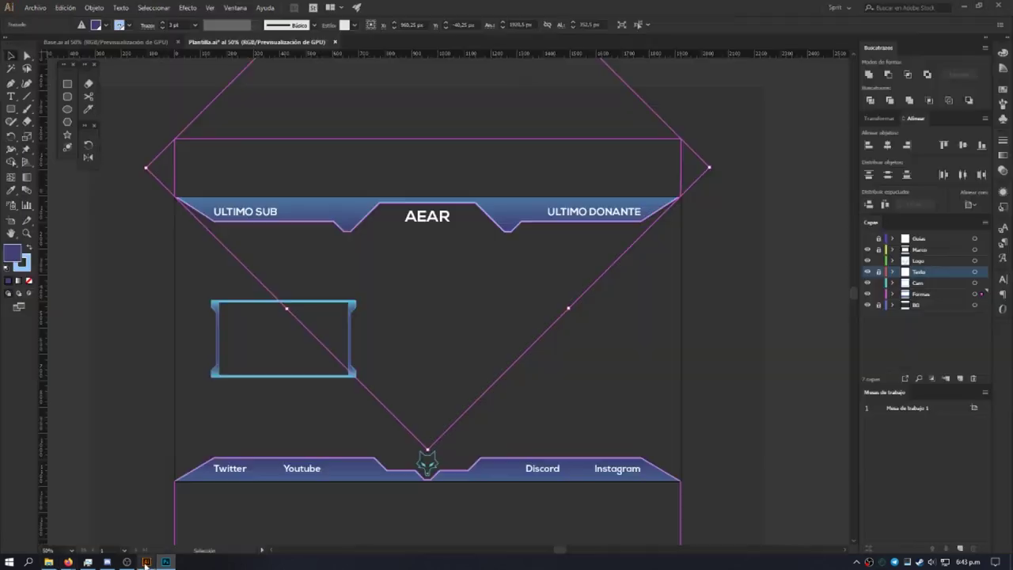
Step: Select the webcam frame in the Illustrator template
click(147, 562)
click(417, 354)
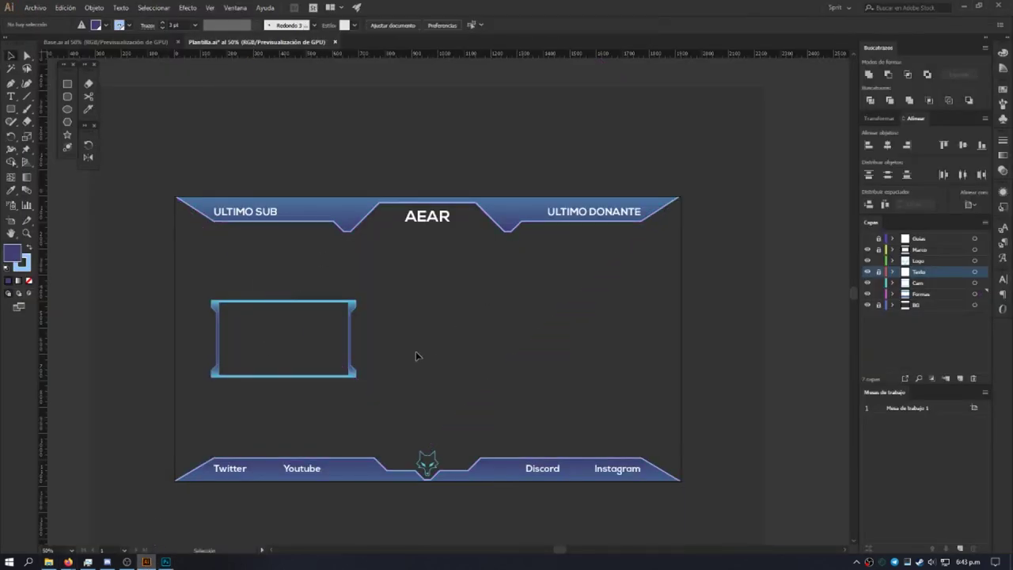
click(351, 345)
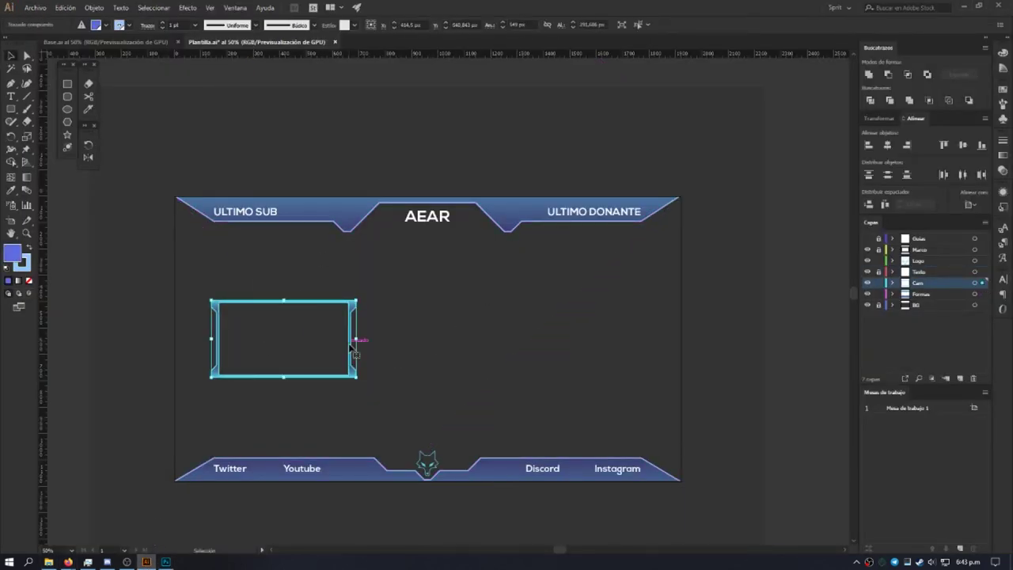
click(166, 562)
Step: Paste the webcam frame as a smart object on the left side of the canvas
key(ctrl+v)
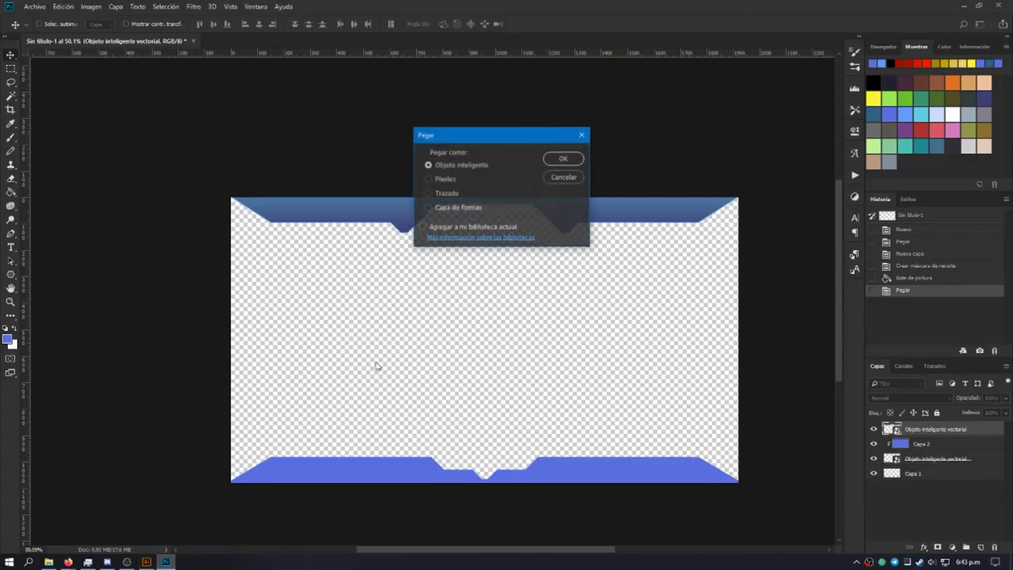
click(563, 159)
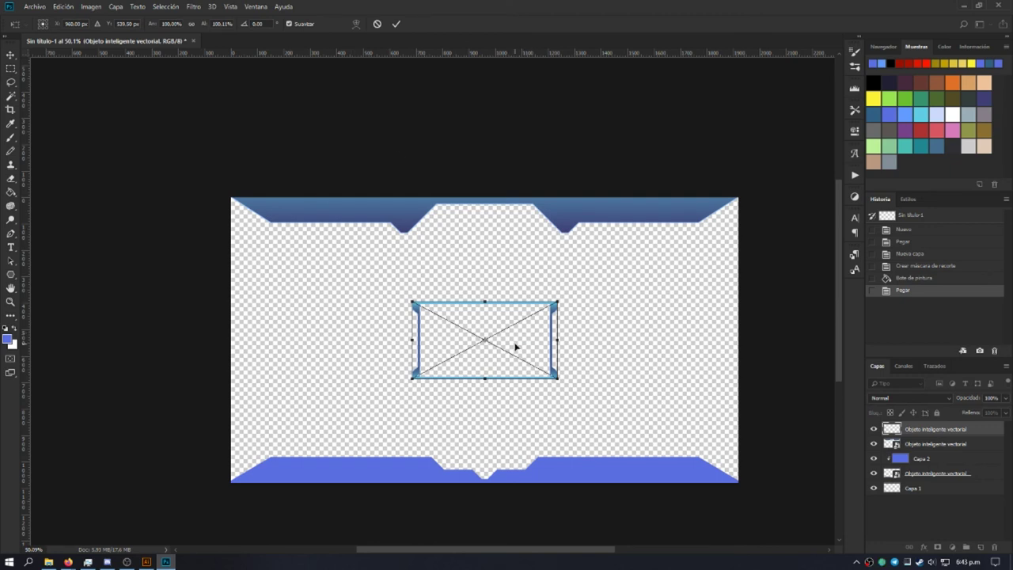
drag(515, 346, 372, 338)
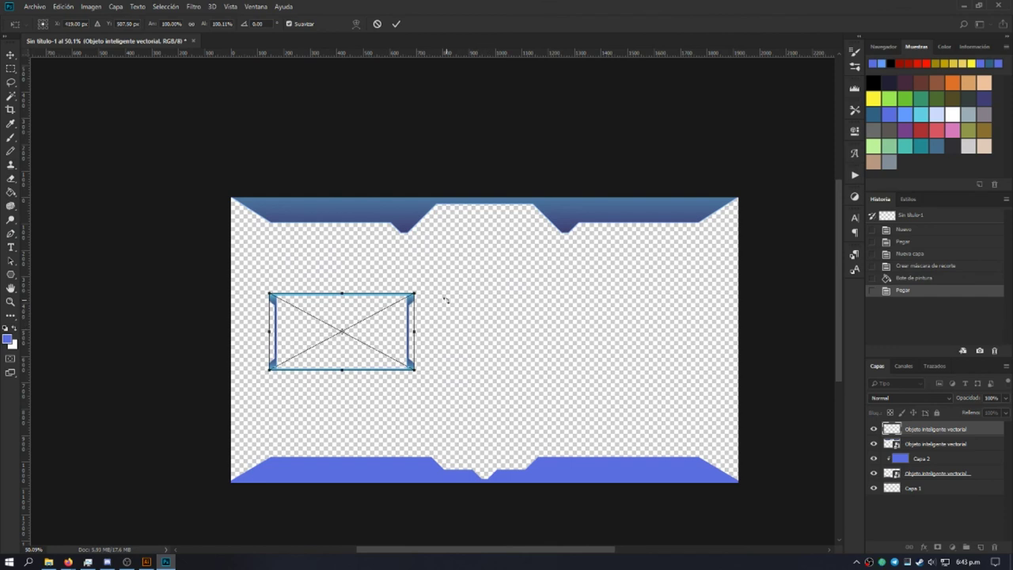
click(397, 24)
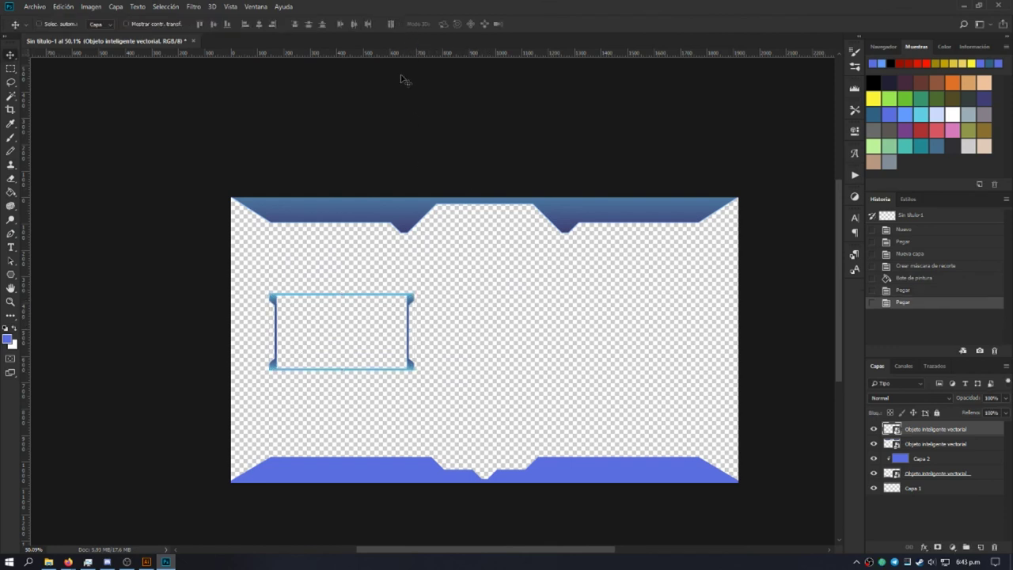
mouse_move(412, 304)
mouse_down()
mouse_move(400, 305)
mouse_move(405, 297)
mouse_up()
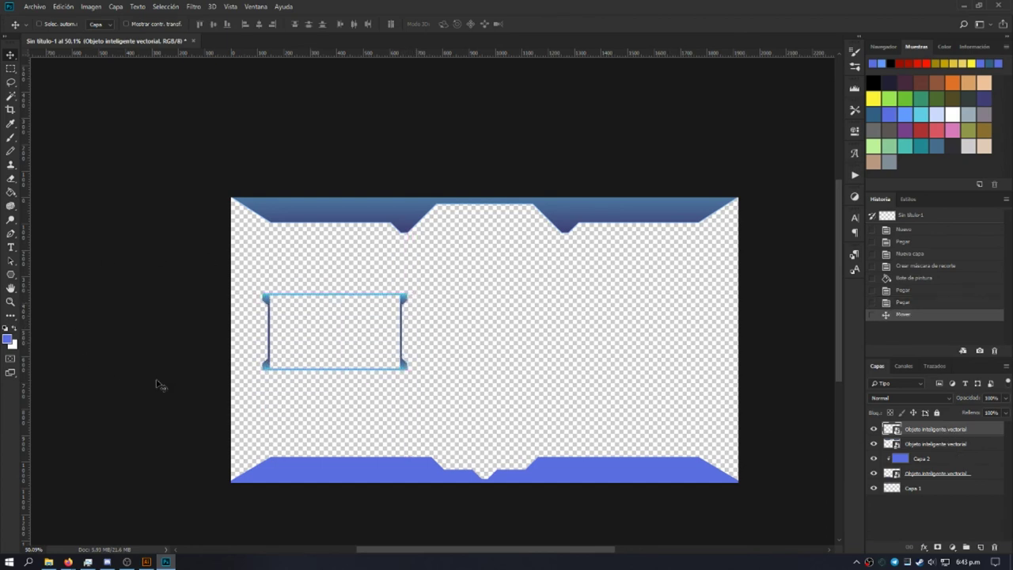
click(145, 562)
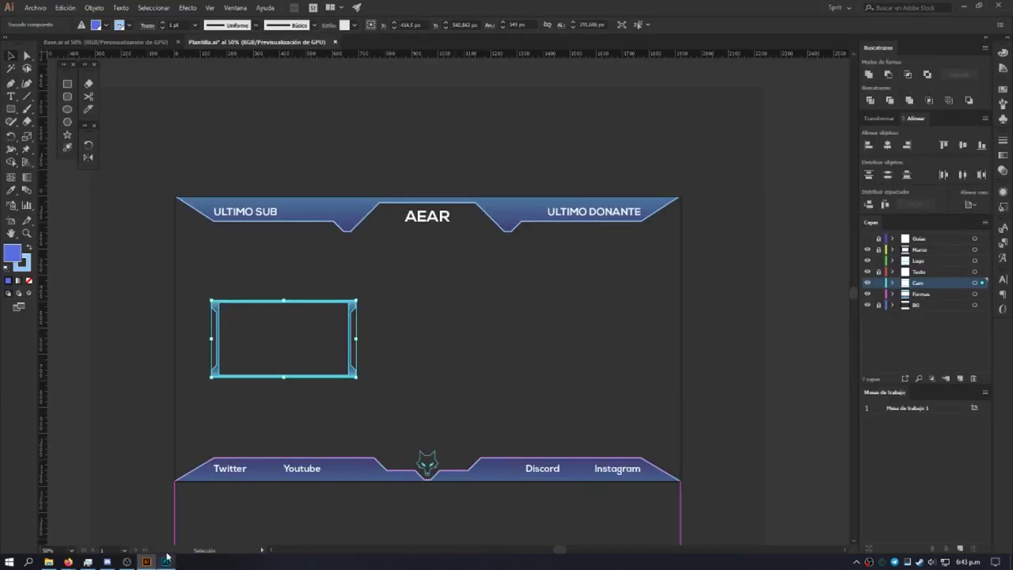
Step: Lock the Formas layer in Illustrator and select all the text labels
click(537, 287)
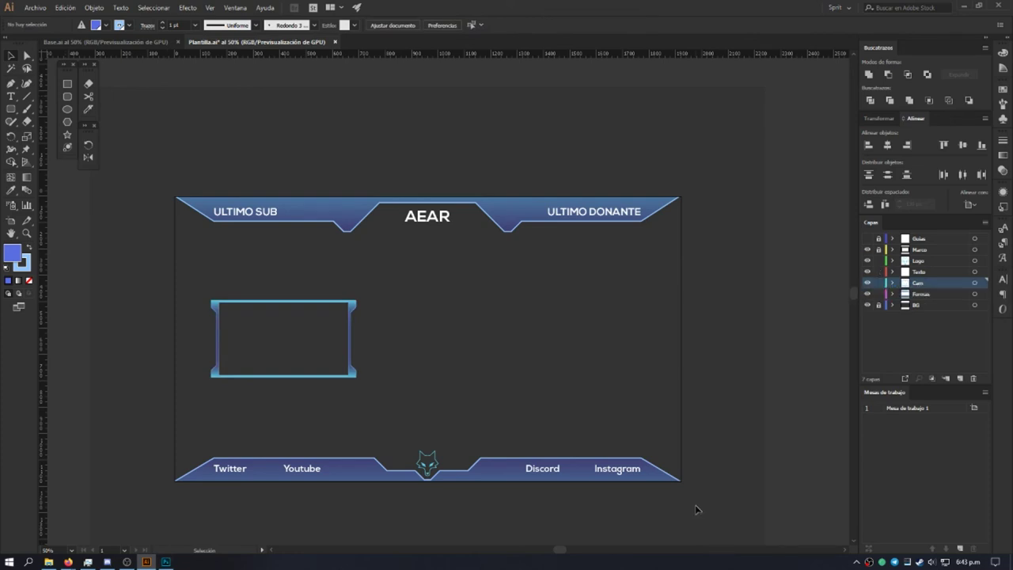
click(879, 294)
key(ctrl+a)
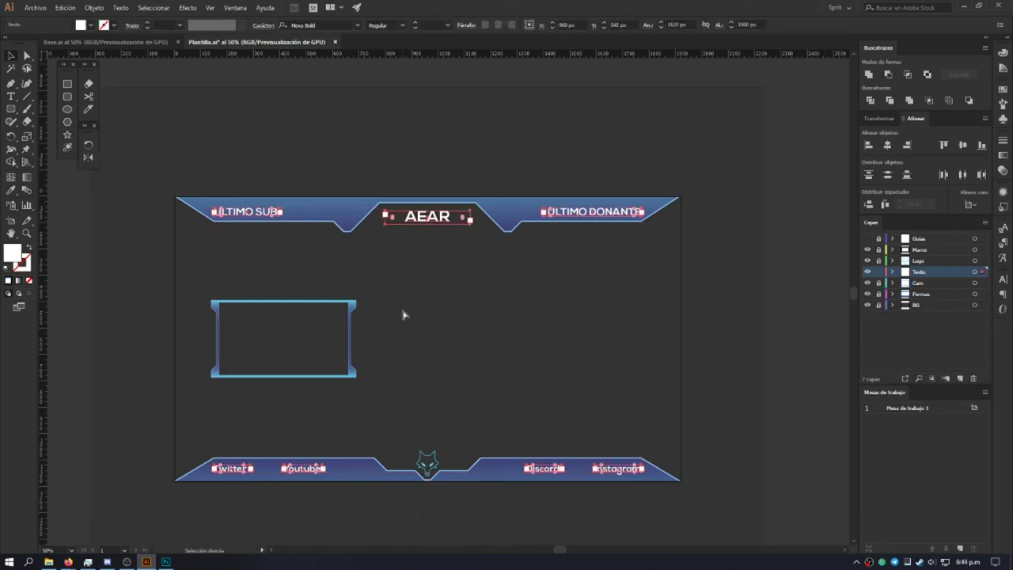
click(166, 562)
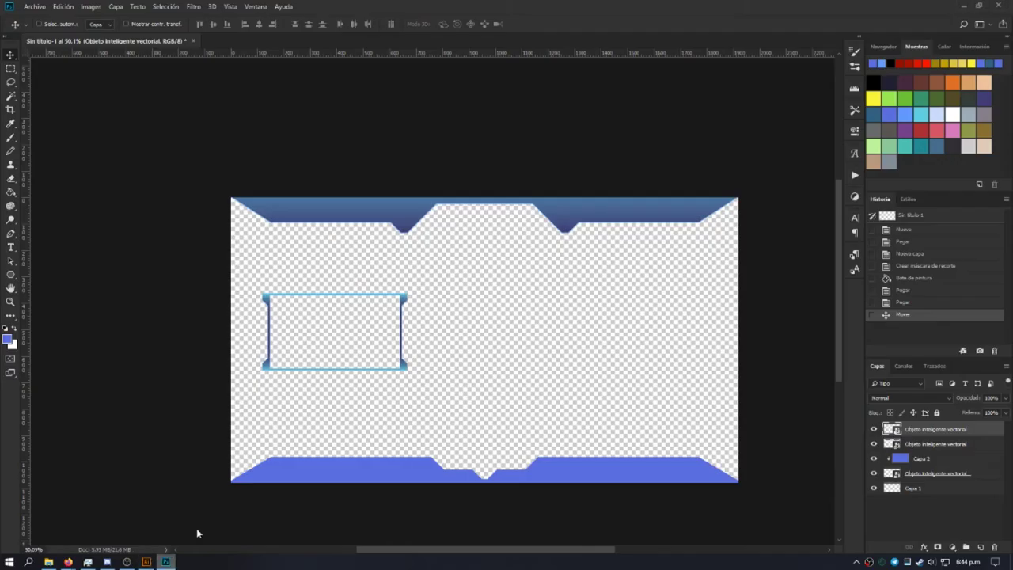
Step: Paste the labels (ULTIMO SUB, ULTIMO DONANTE, social names) as a smart object and commit them
key(ctrl+v)
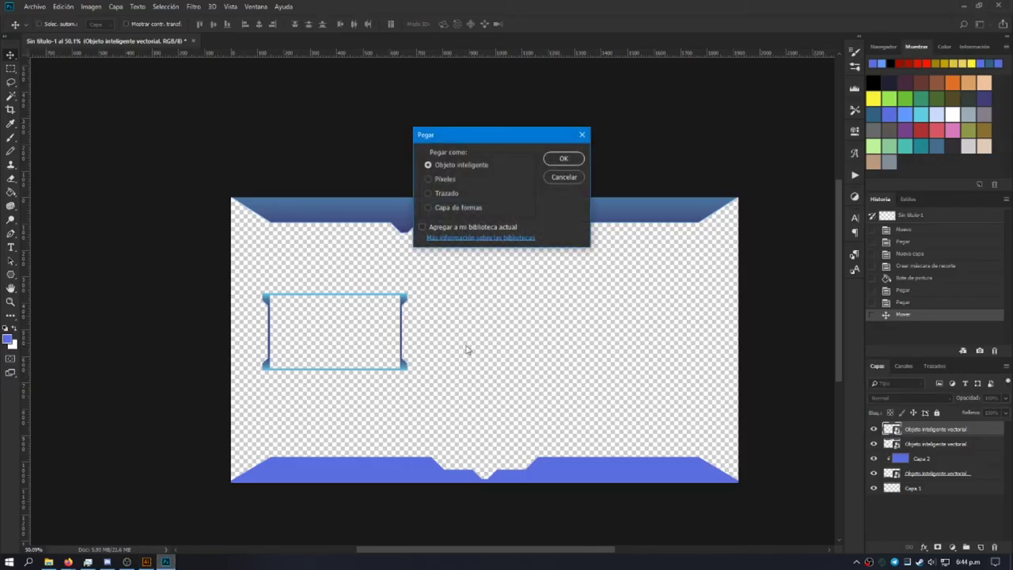
click(557, 161)
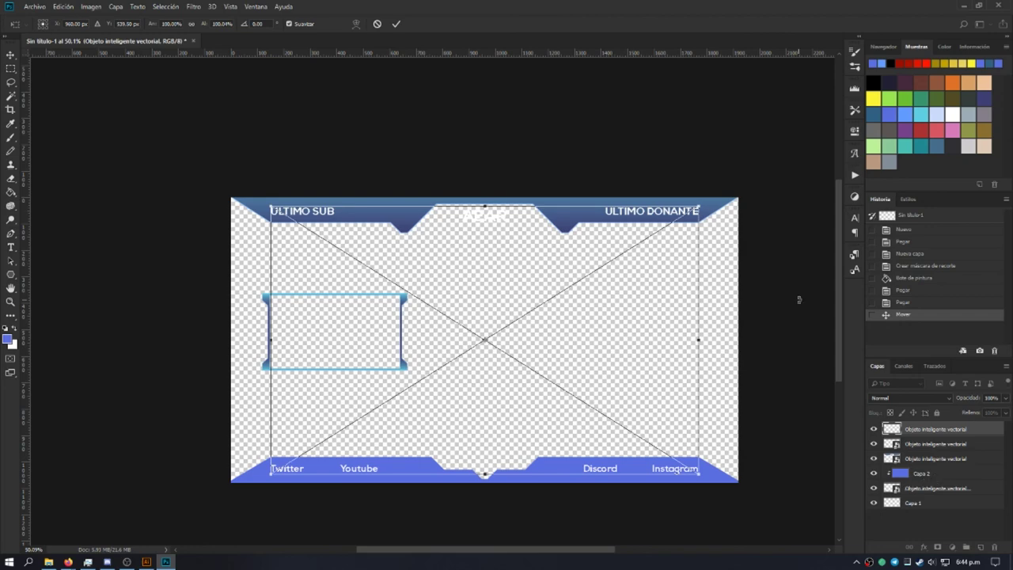
click(394, 24)
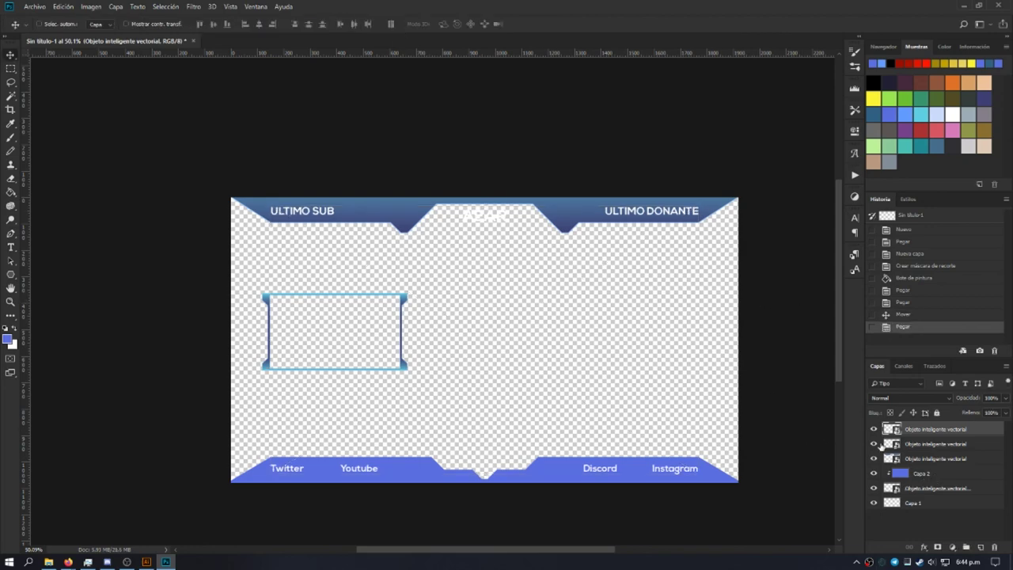
key(alt+Tab)
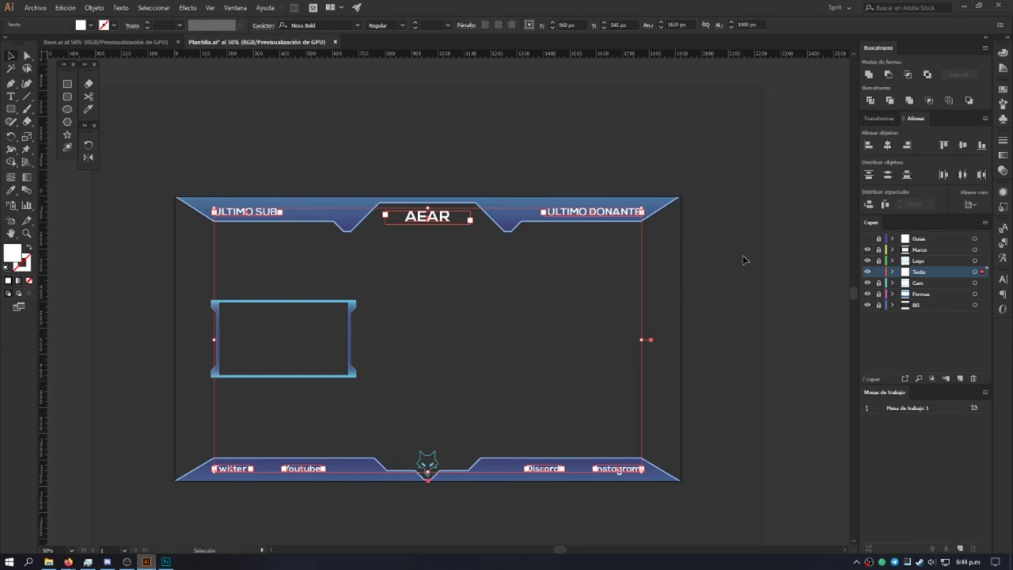
click(744, 260)
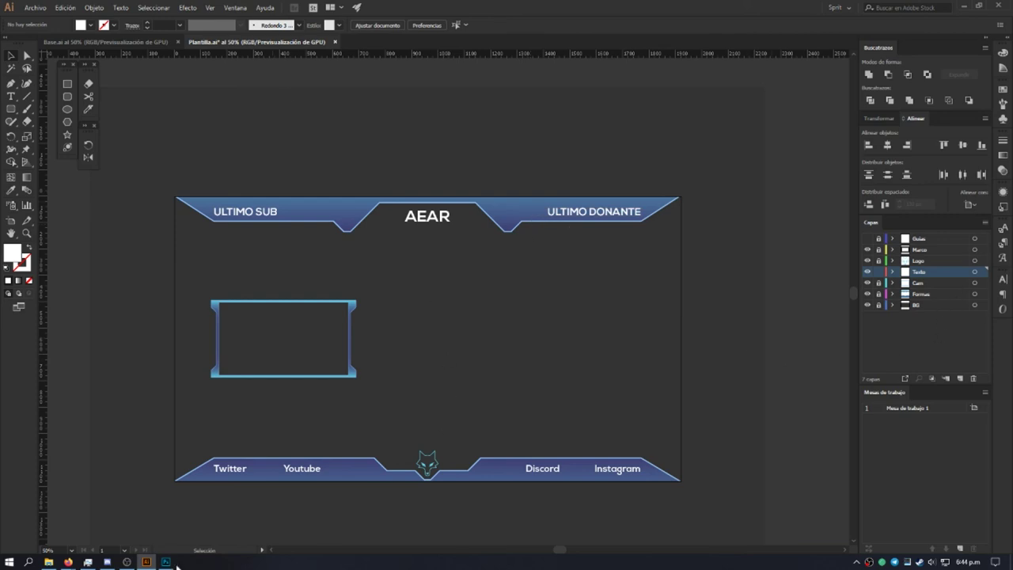
click(165, 562)
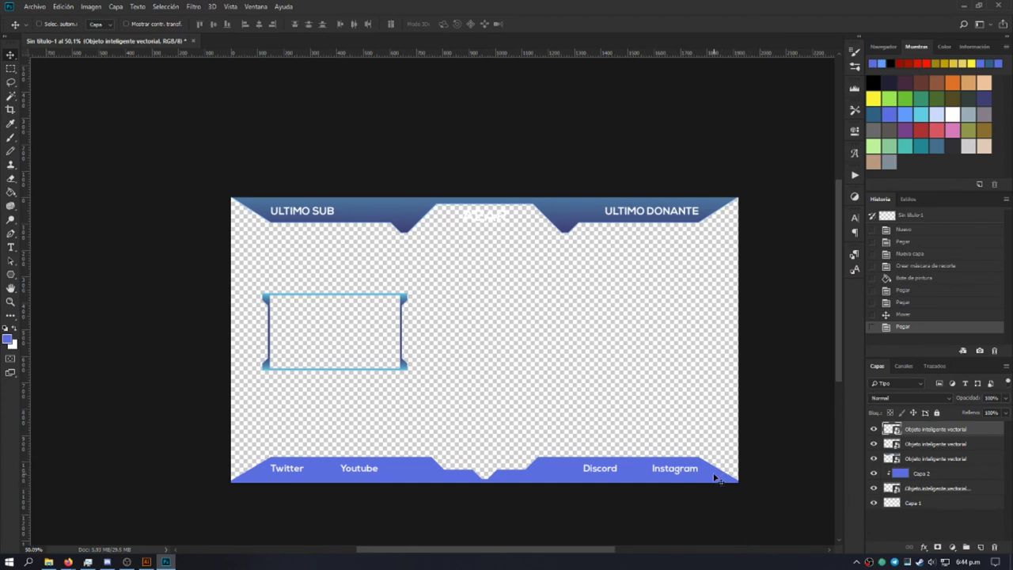
click(932, 473)
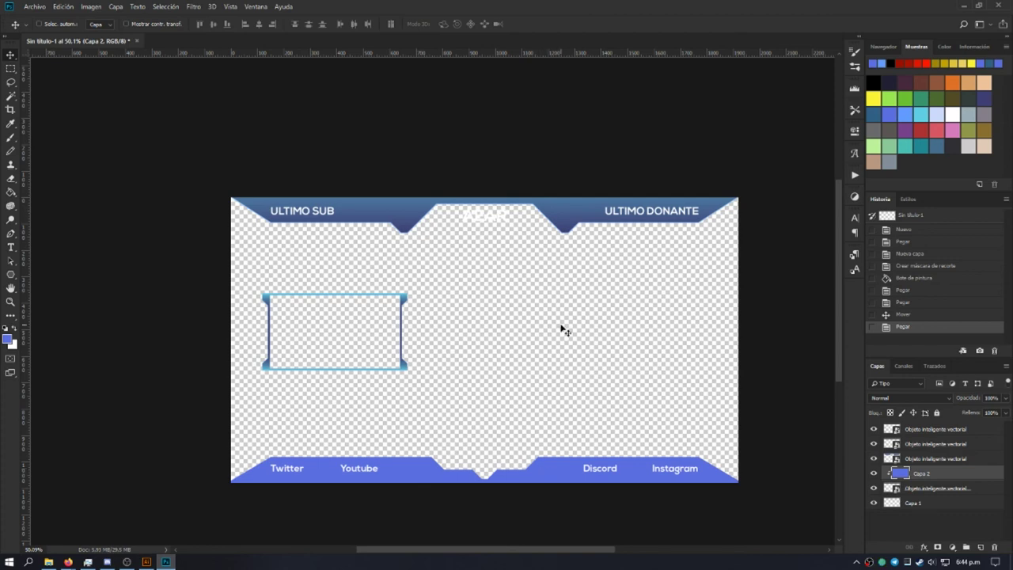
Step: Select the bottom banner smart object and nudge it up and down into alignment
click(970, 488)
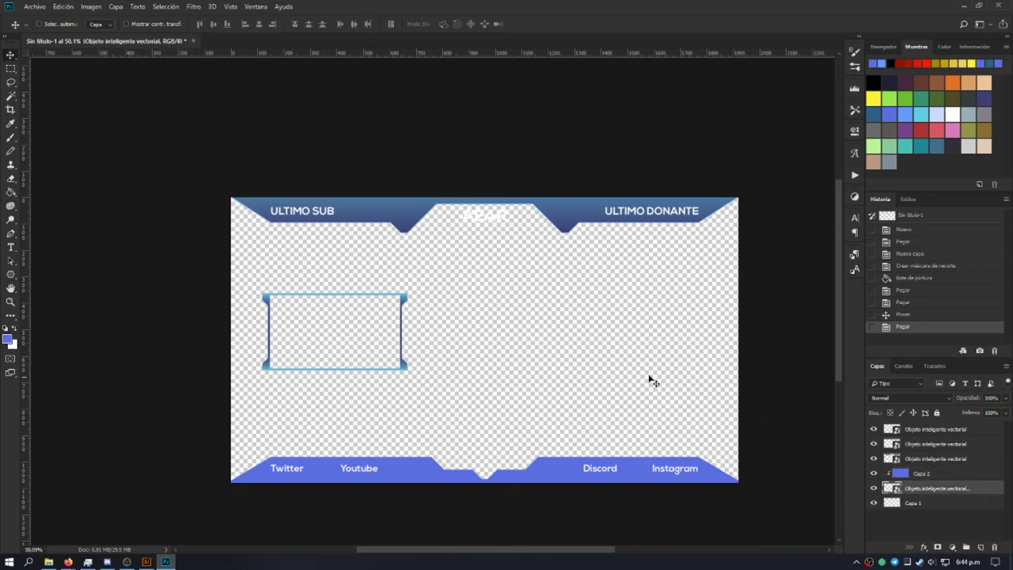
key(Up)
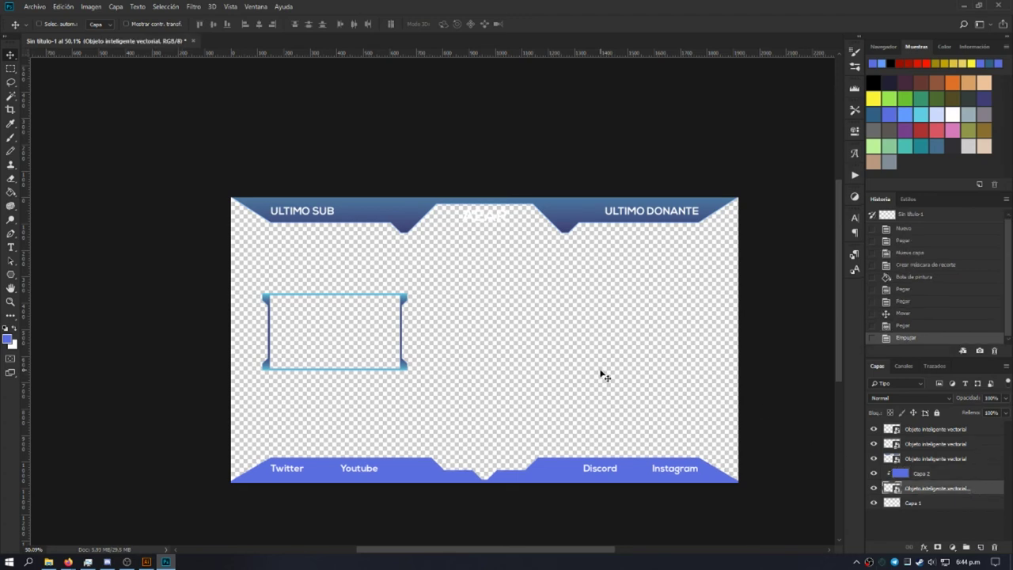
key(Down)
key(Down)
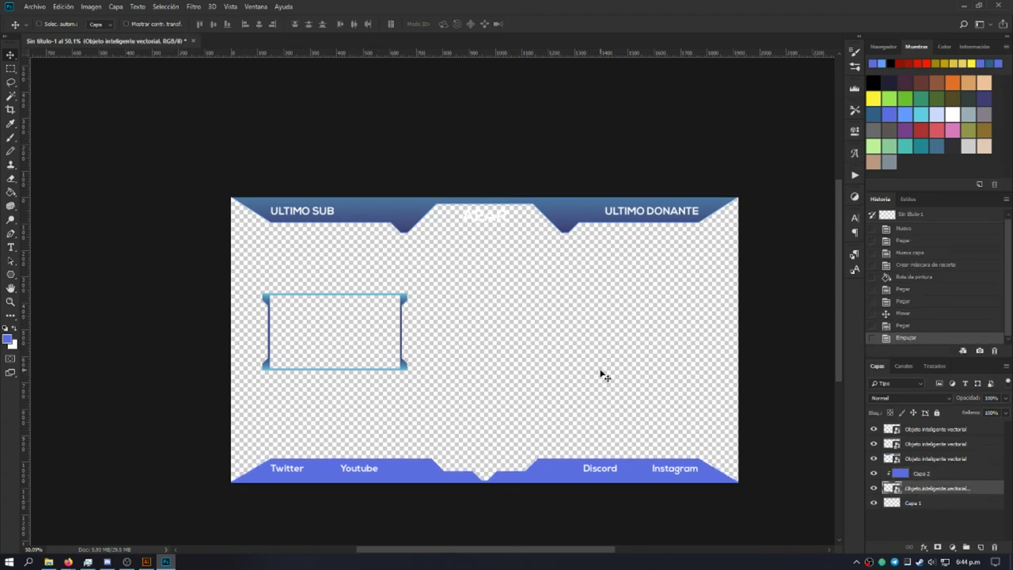
Step: Toggle Capa 2's visibility to compare, leaving its blue fill hidden
click(874, 473)
click(931, 473)
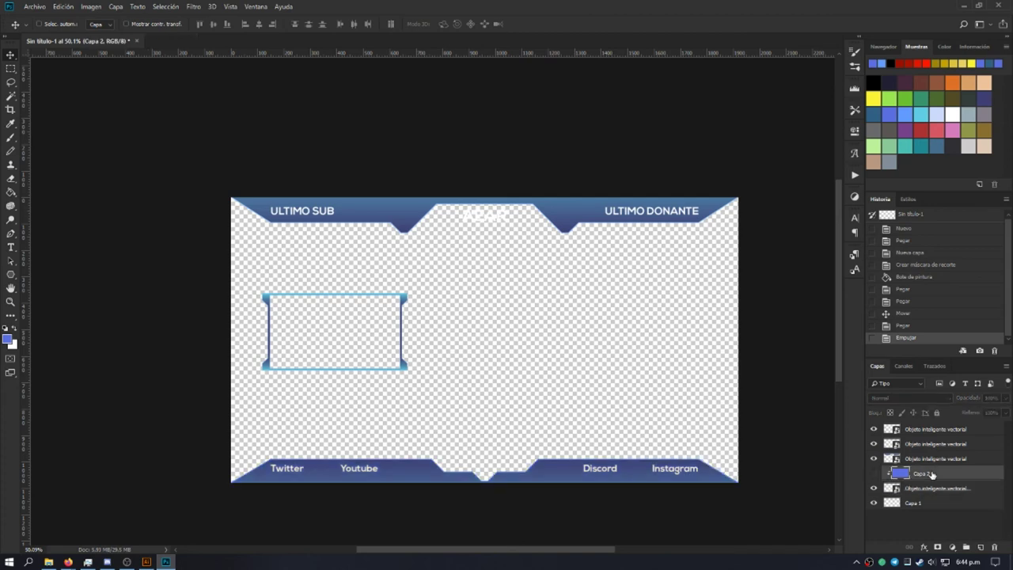
click(874, 474)
click(874, 473)
click(874, 474)
click(874, 473)
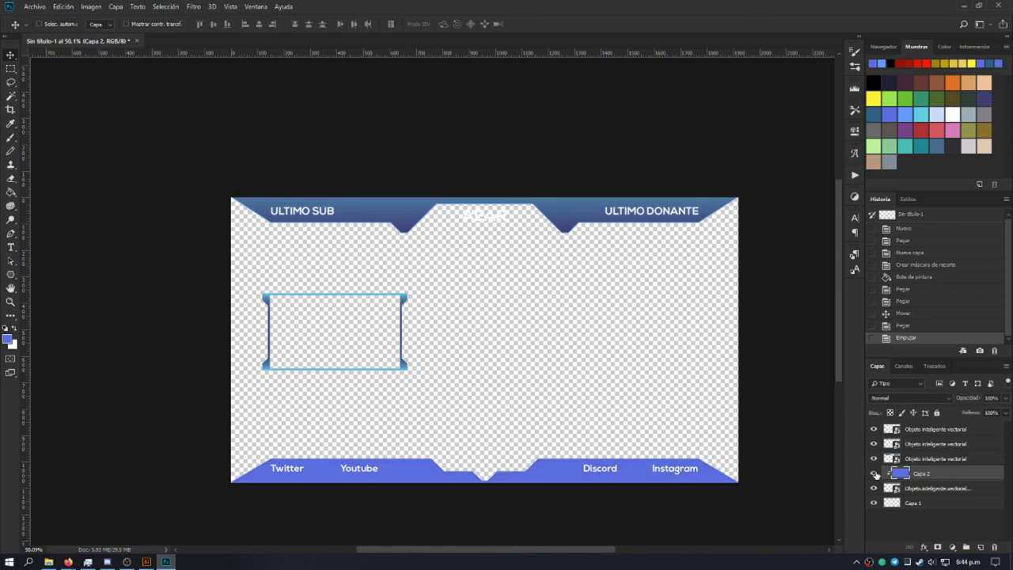
click(875, 474)
click(875, 474)
click(875, 473)
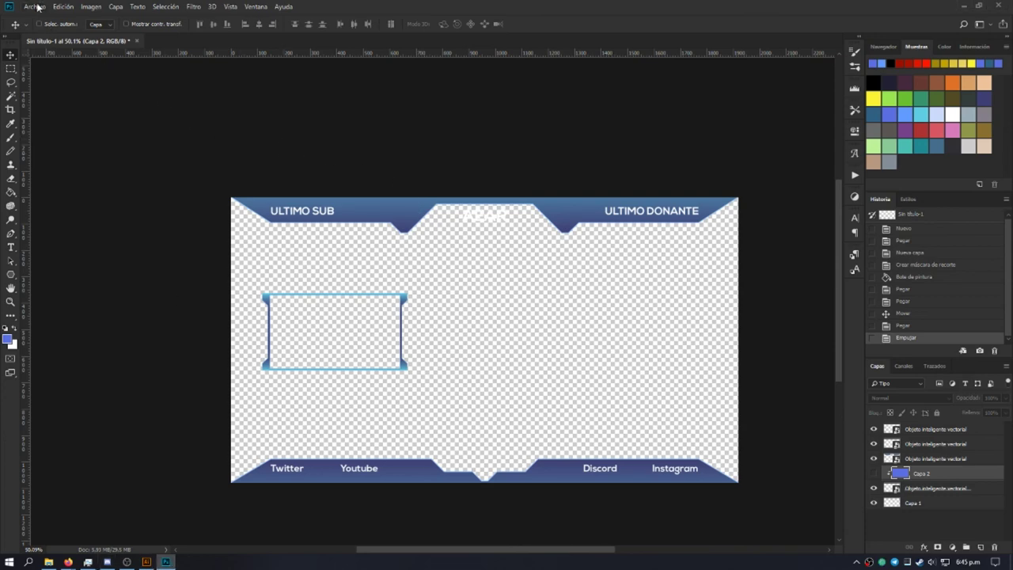
Step: Hide the camera frame layer, keep the text labels visible, and begin Guardar como
click(38, 8)
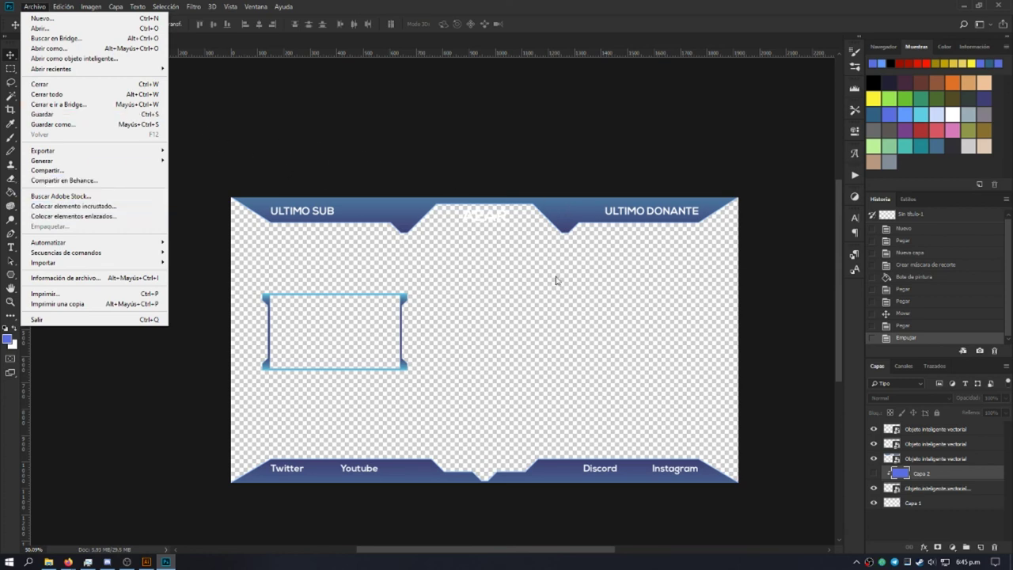
click(874, 429)
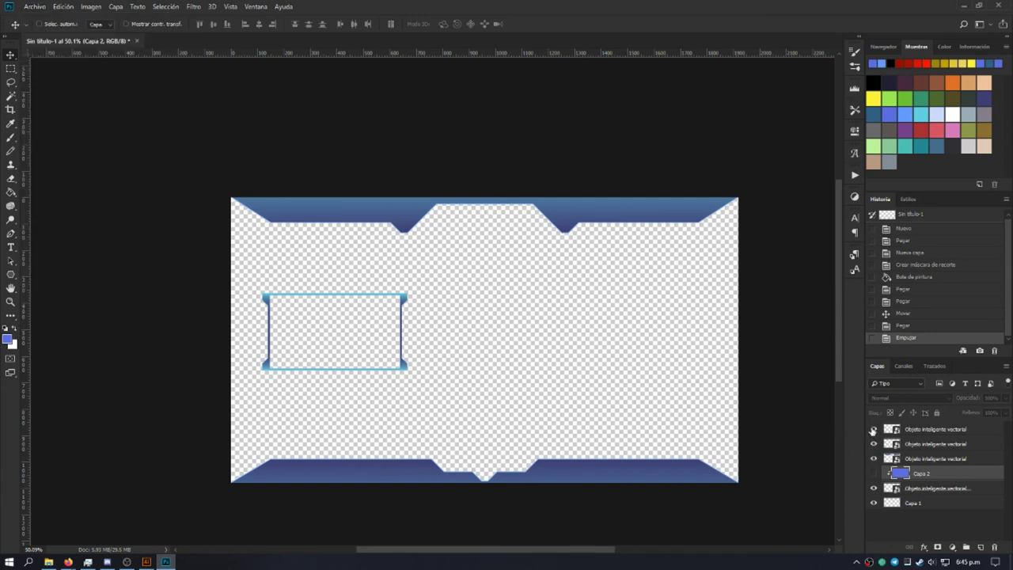
click(874, 430)
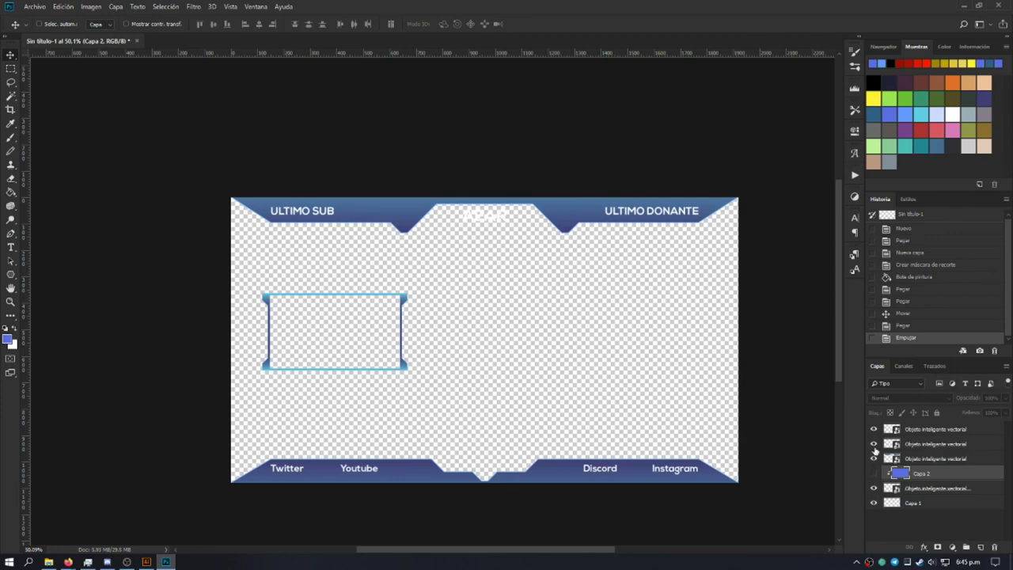
click(874, 444)
click(32, 7)
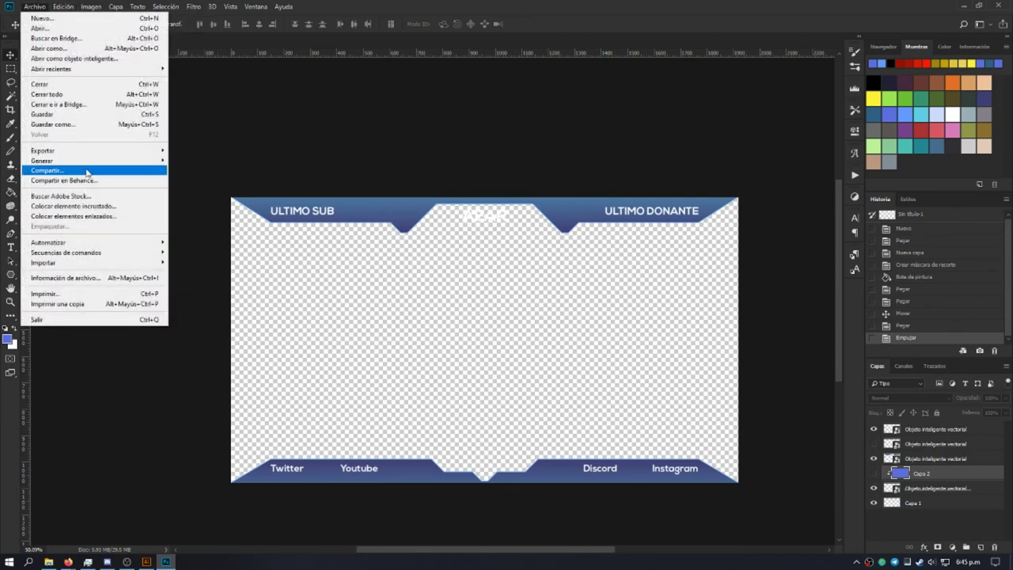
click(109, 129)
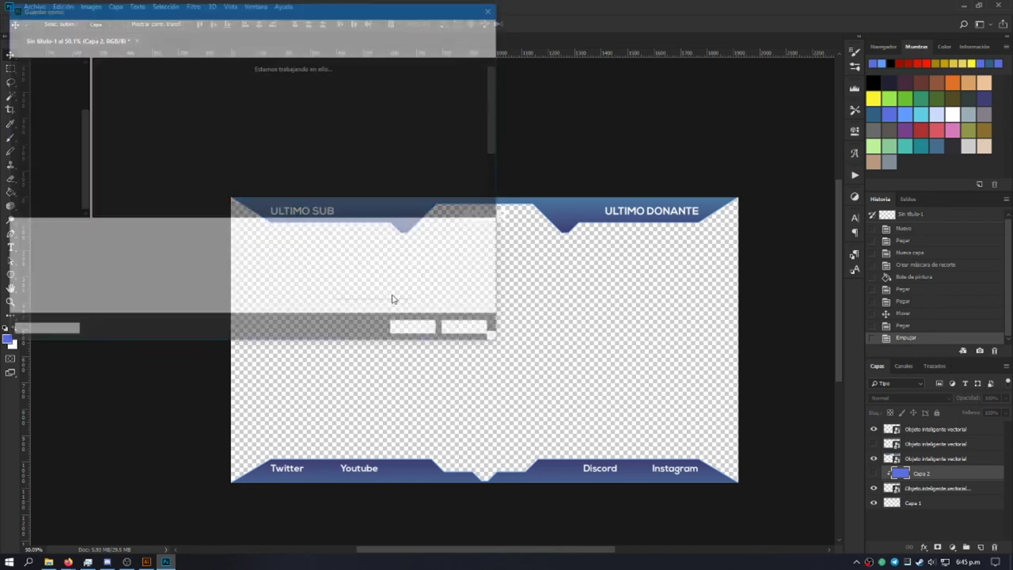
Step: Save the overlay as a PNG named Test1, accepting the default PNG options
click(211, 244)
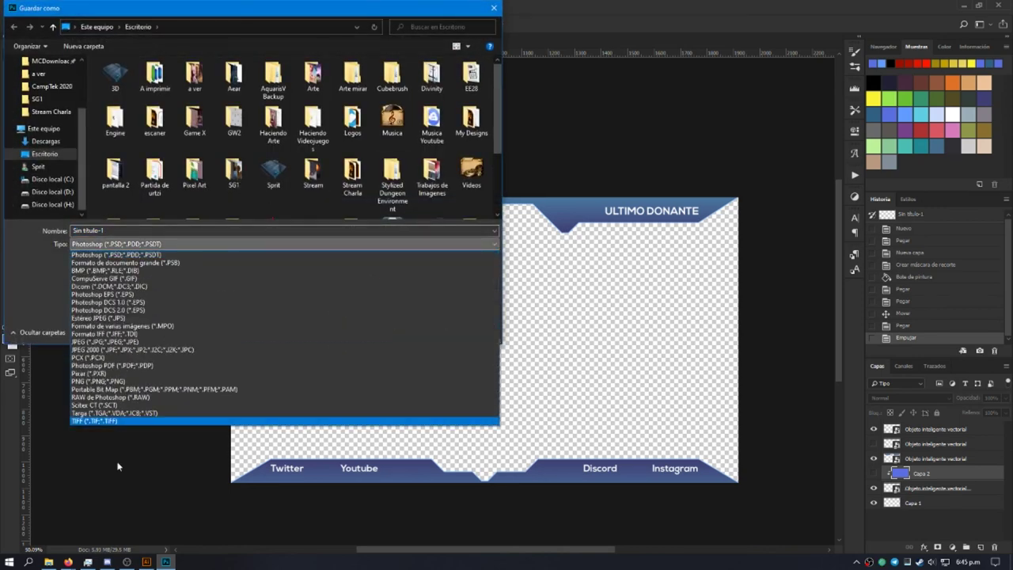
click(110, 383)
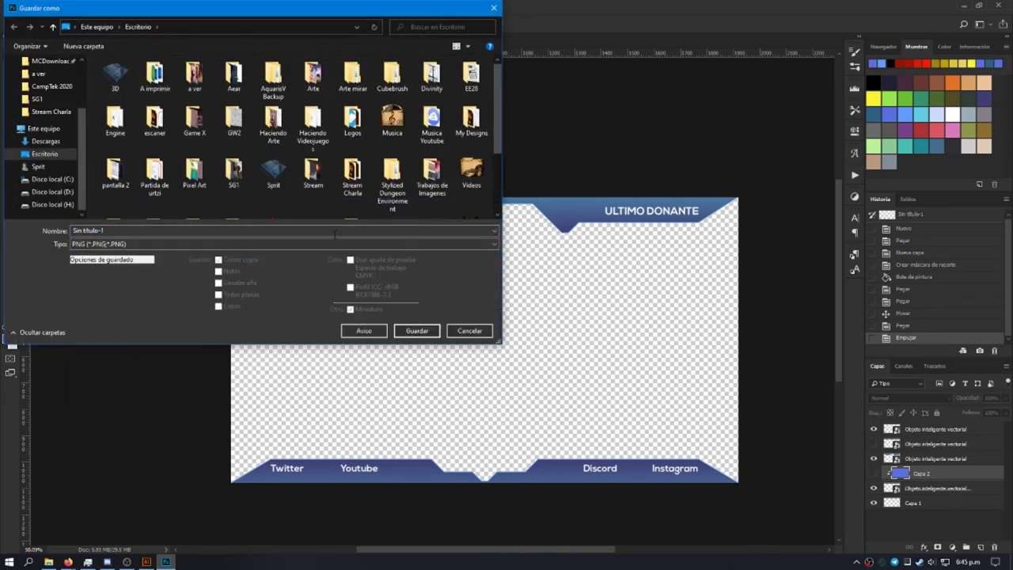
text(Test1)
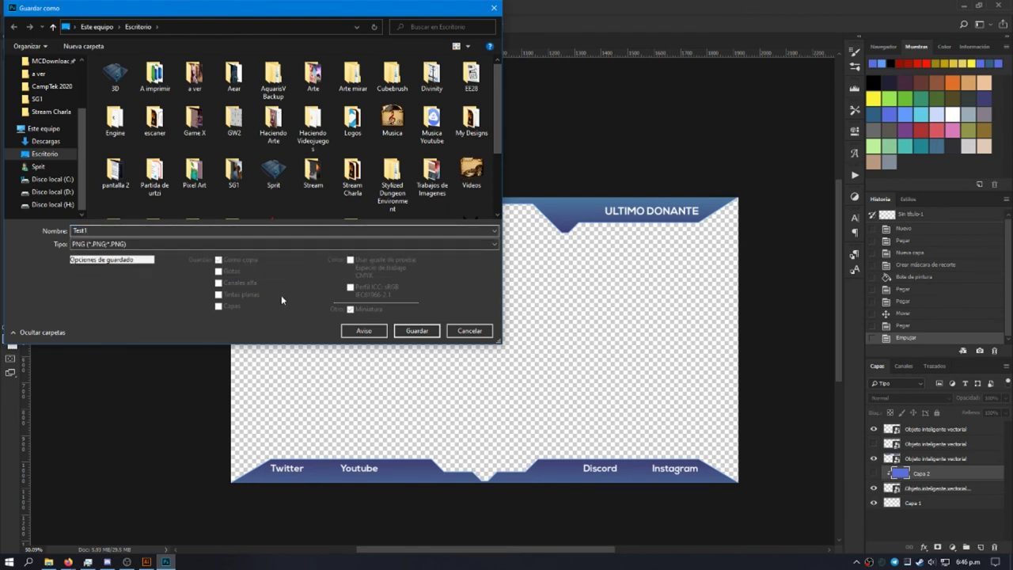
click(423, 338)
click(595, 169)
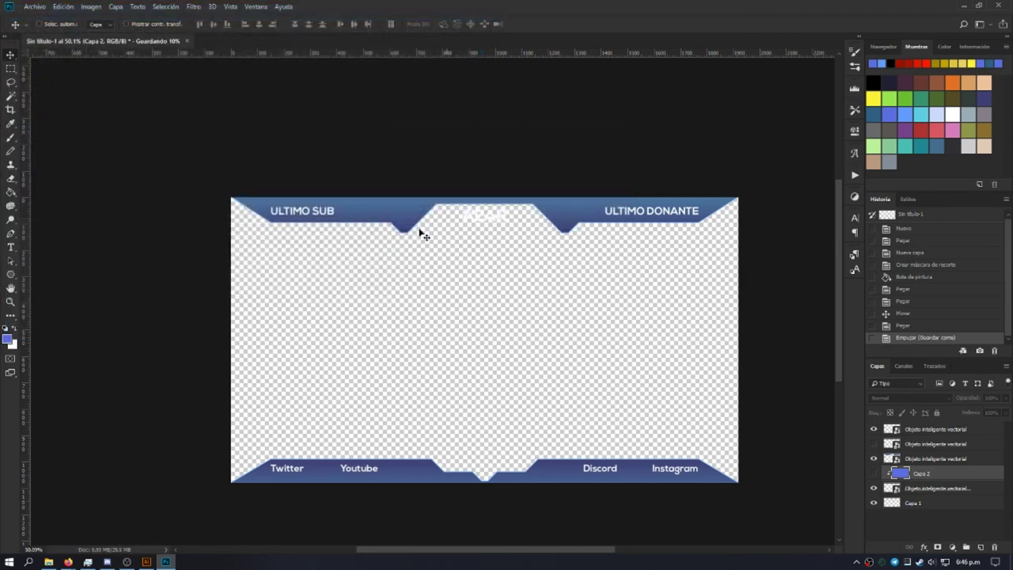
click(964, 5)
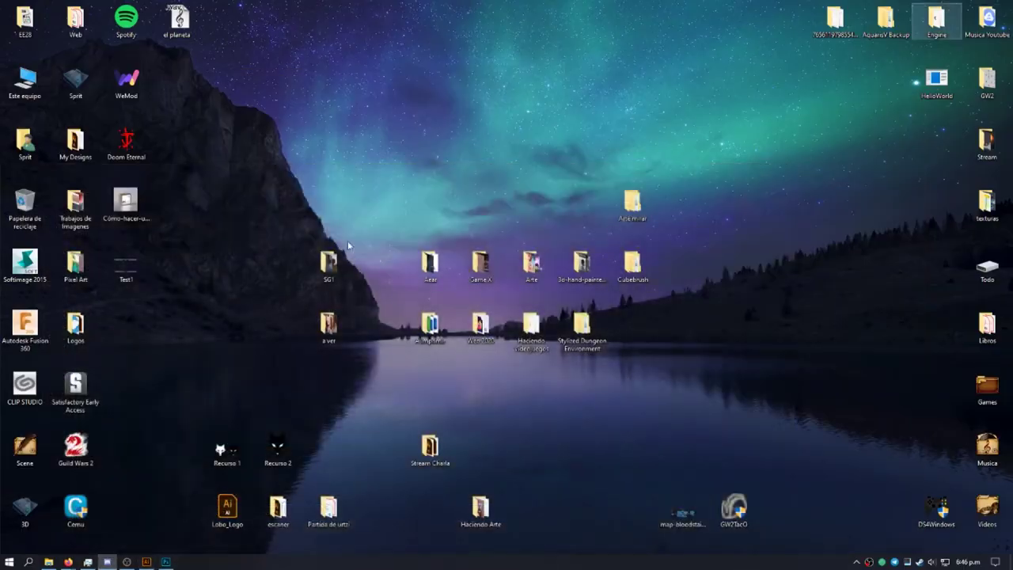
click(418, 453)
double_click(425, 457)
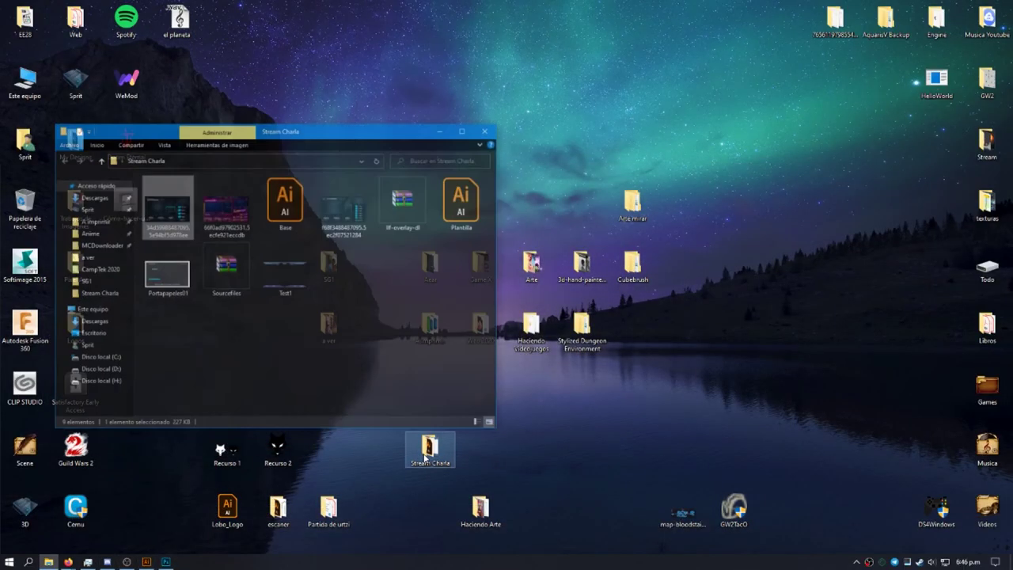
double_click(300, 266)
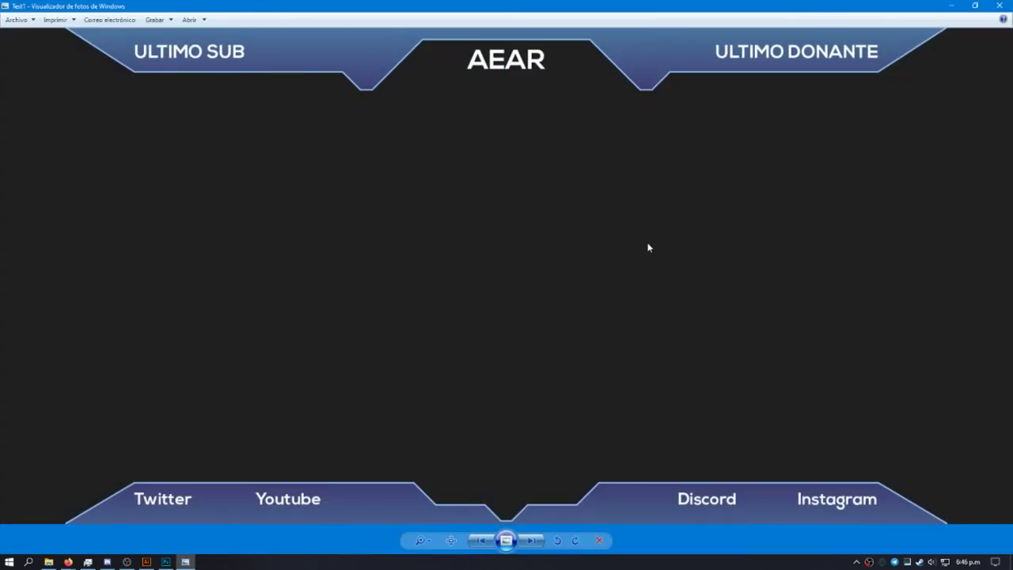
click(1000, 6)
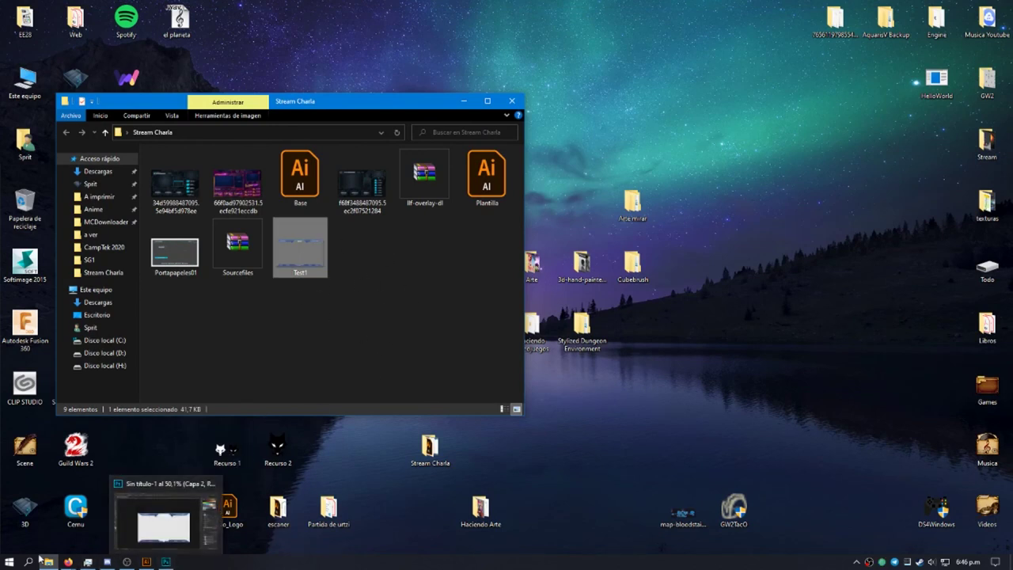
mouse_move(166, 562)
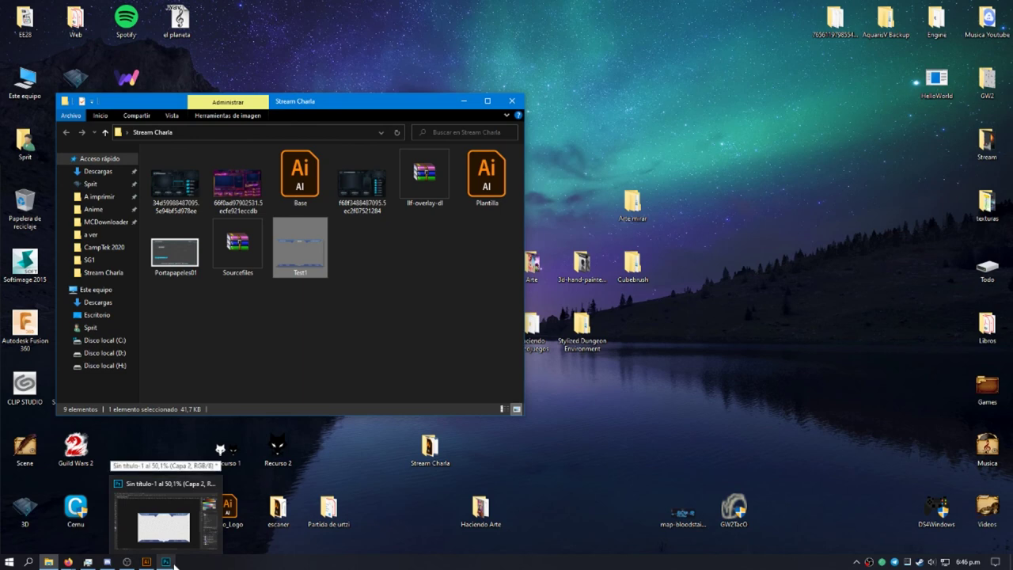
click(175, 561)
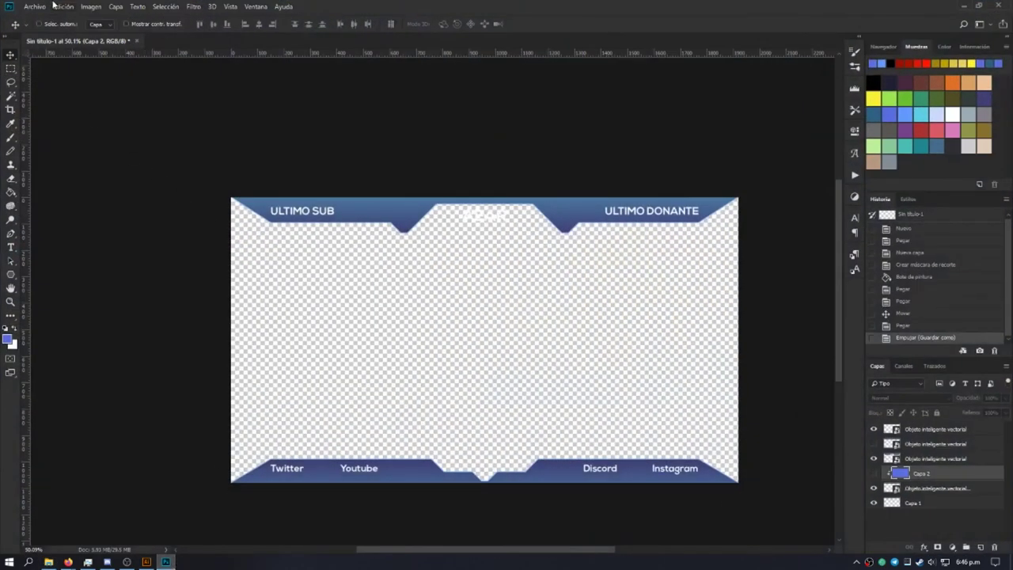
click(25, 10)
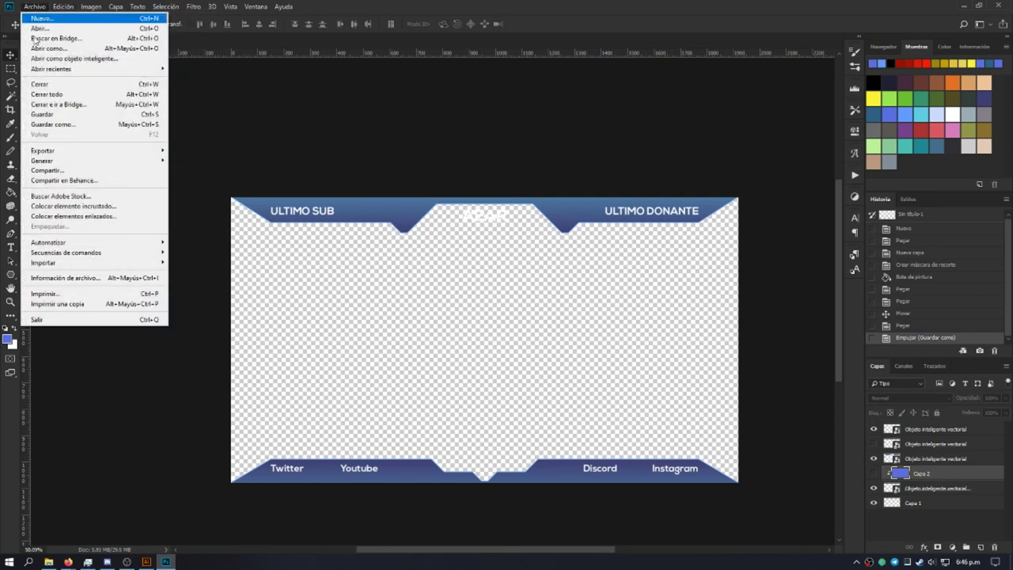
click(89, 125)
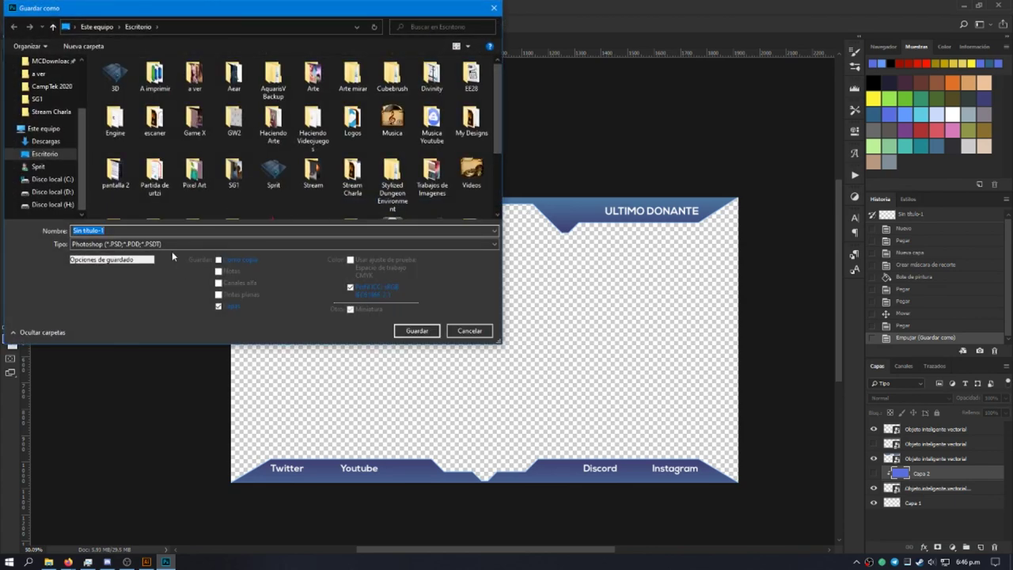
click(203, 244)
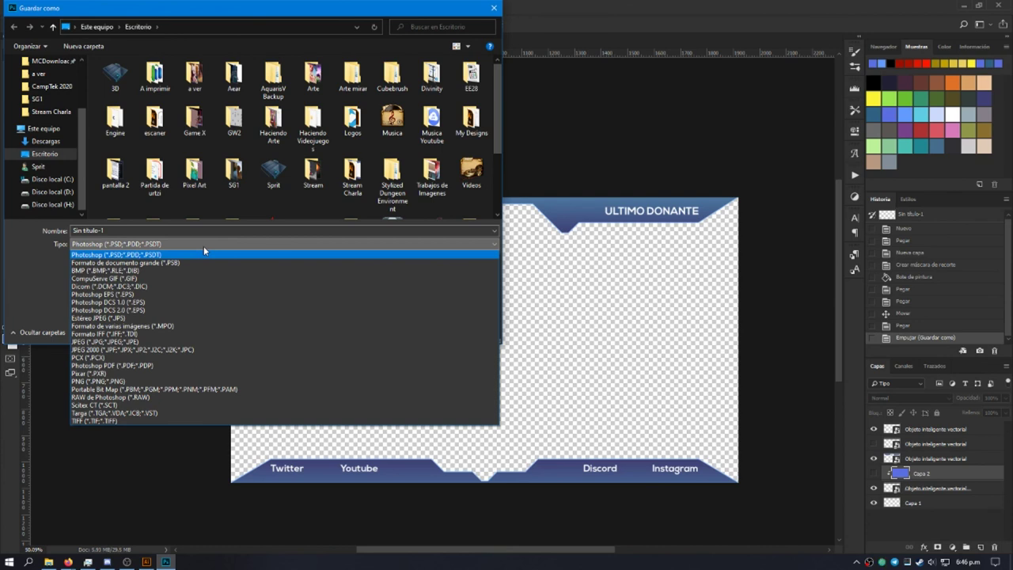
click(204, 245)
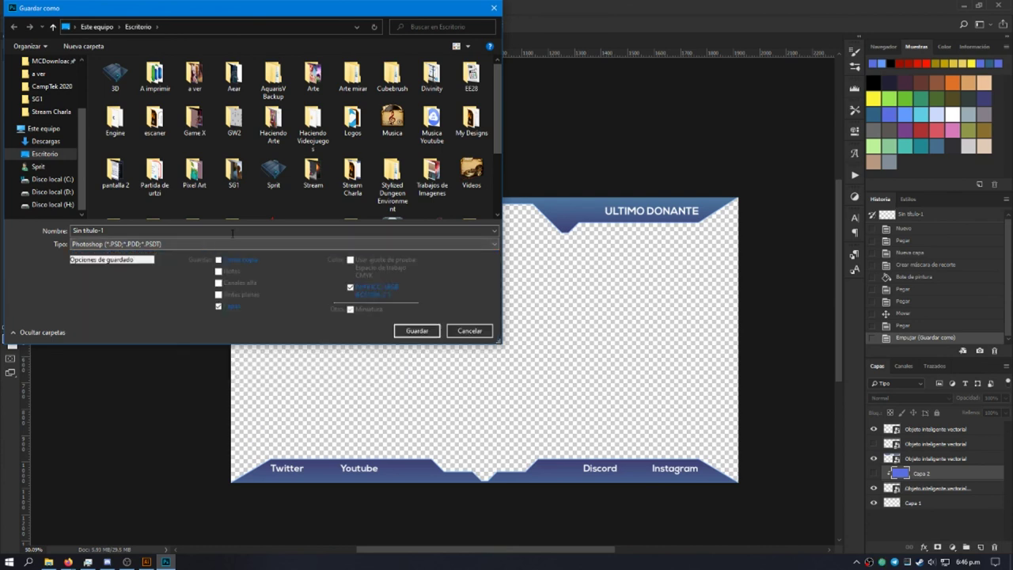
click(467, 331)
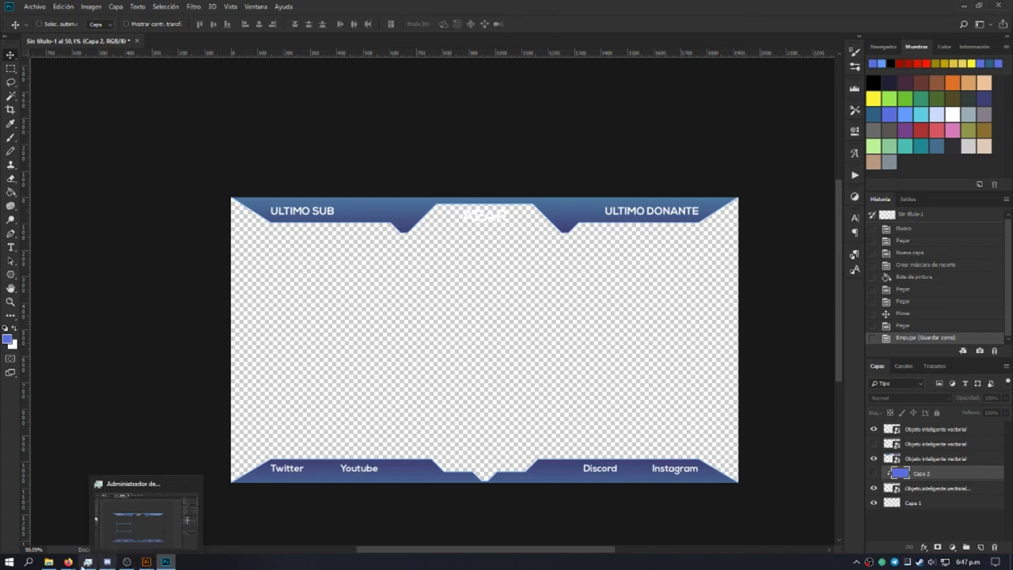
Step: View the reference overlay image from the Stream Charla folder, then return to Illustrator's Plantilla
click(49, 563)
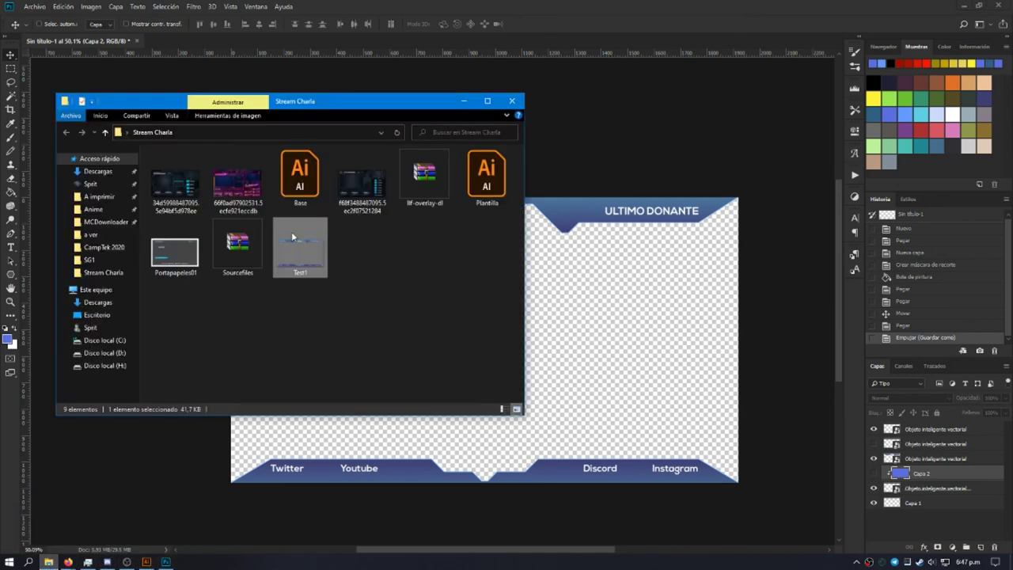
double_click(238, 183)
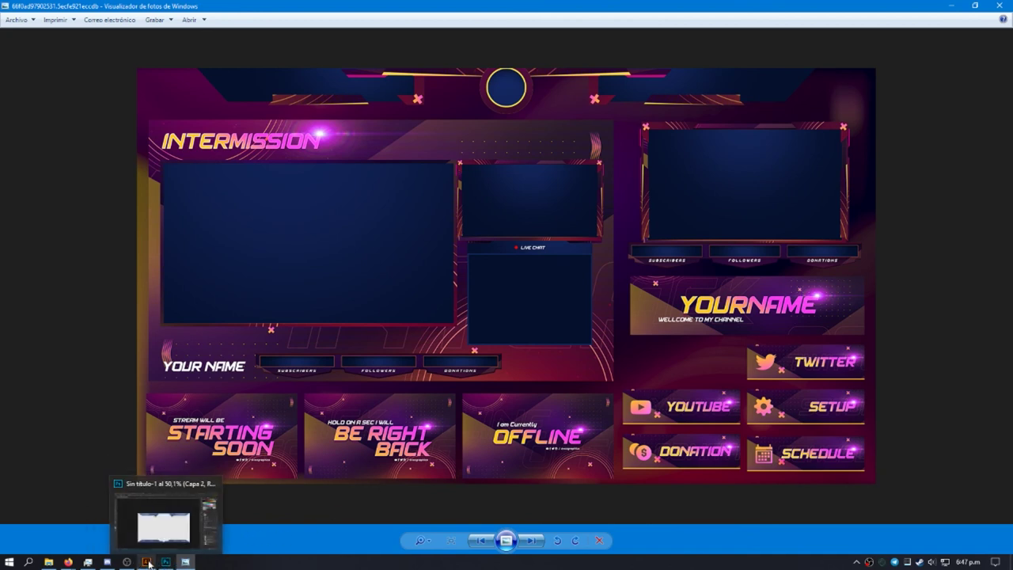
click(147, 519)
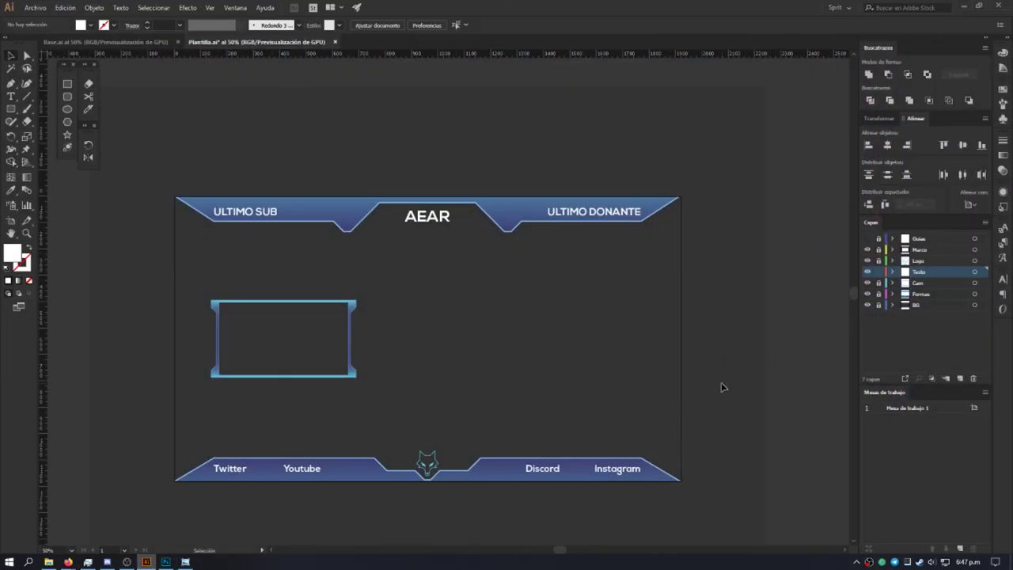
Step: Create a new A4 landscape document using the Imprimir (print) profile
click(33, 8)
click(47, 20)
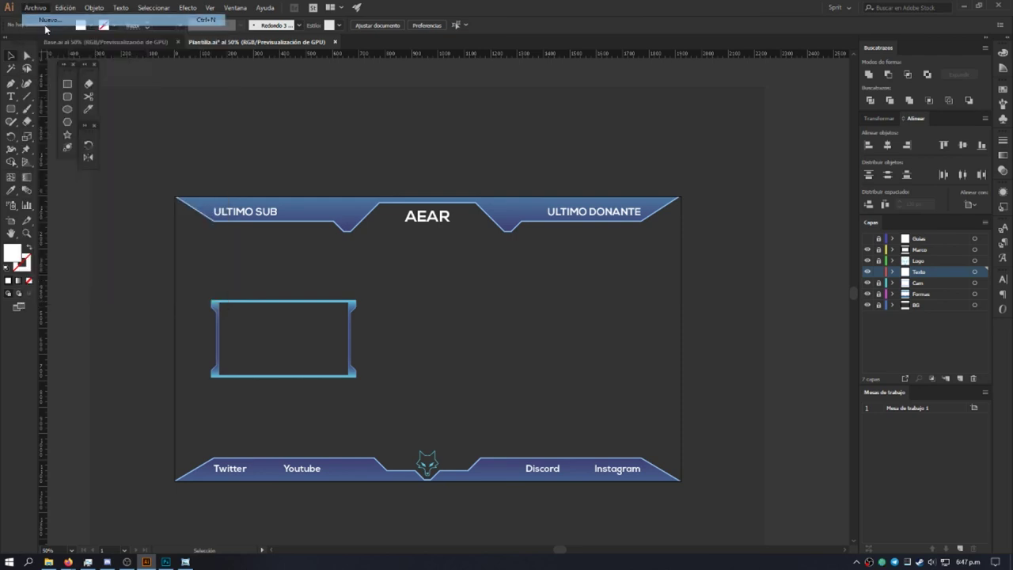
click(483, 209)
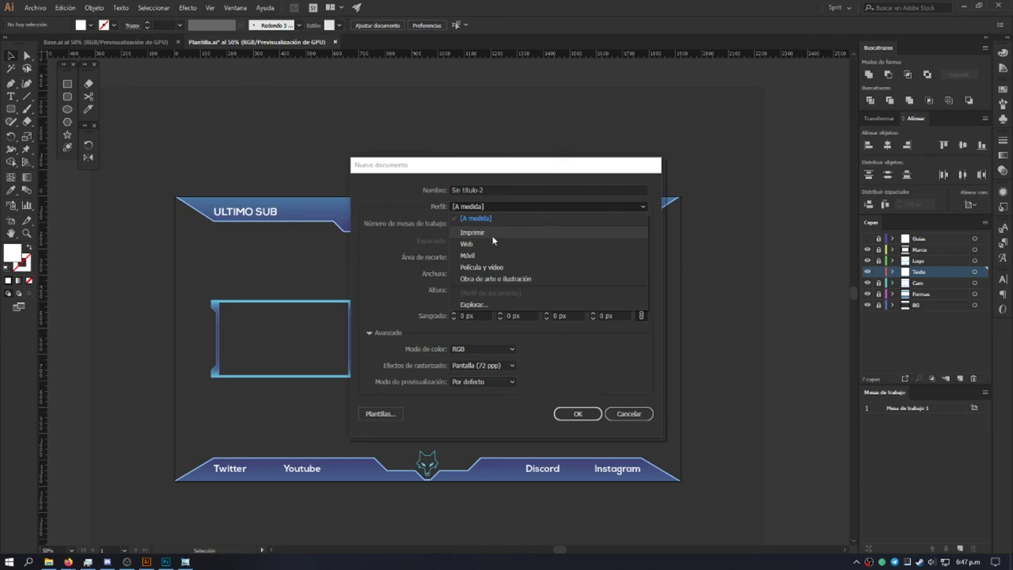
click(473, 232)
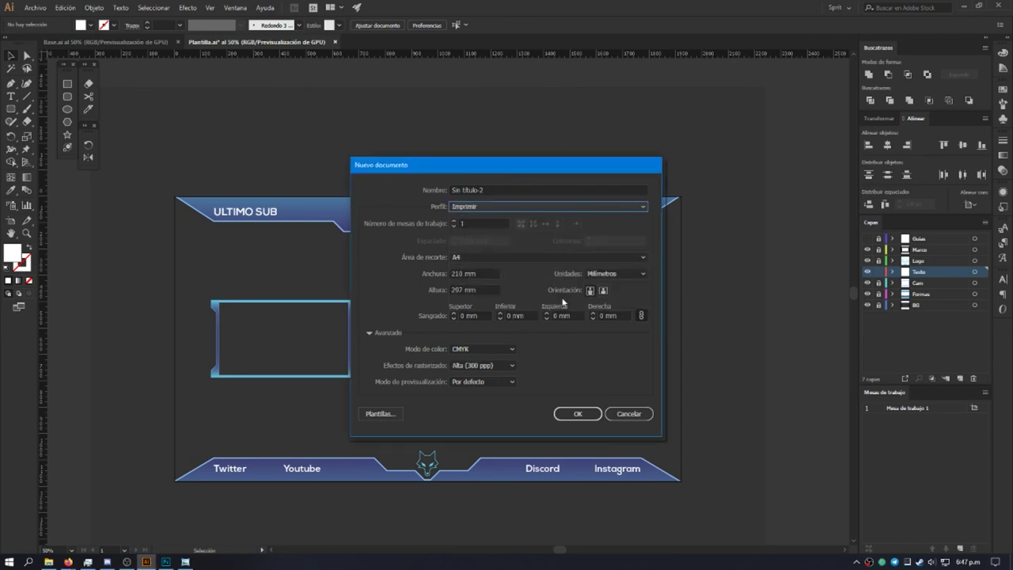
click(607, 290)
click(578, 415)
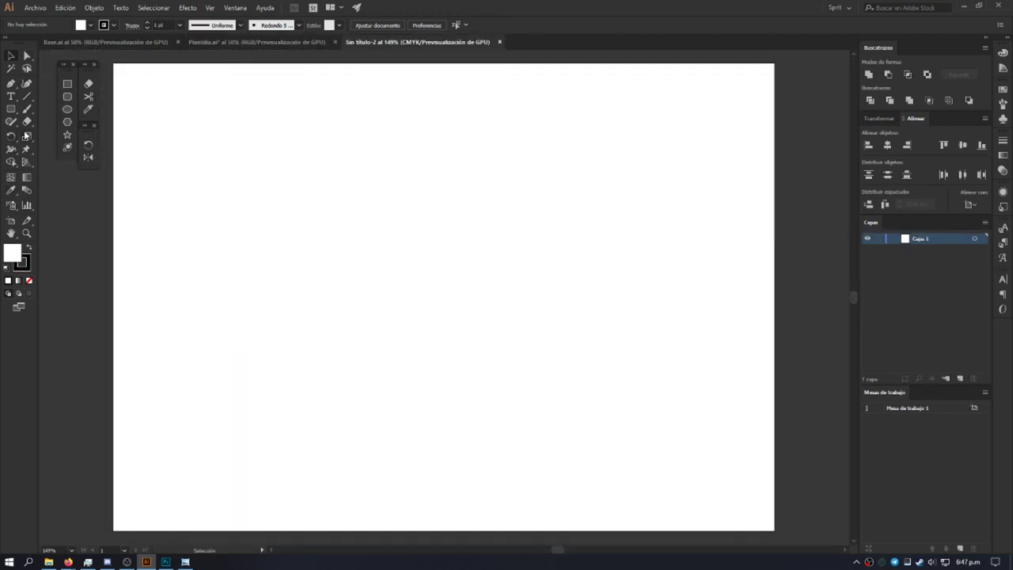
Step: Draw a closed right triangle with the Pen tool on the blank artboard
click(68, 96)
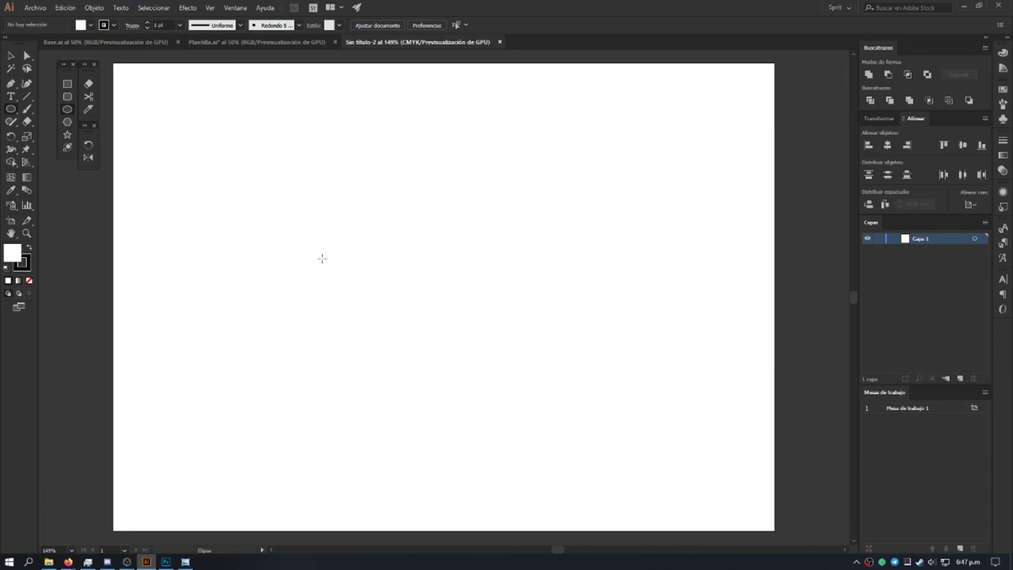
click(186, 561)
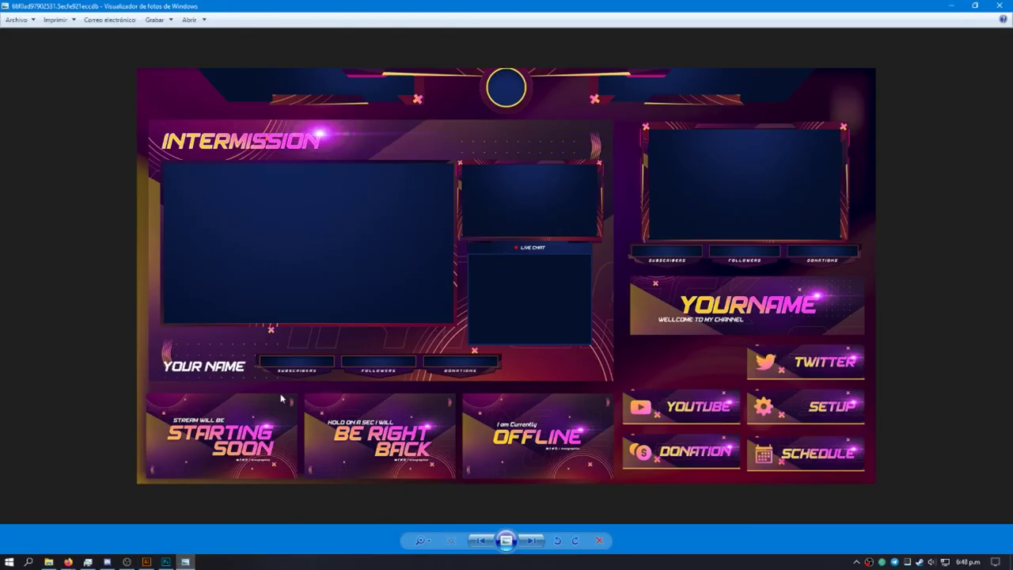
click(185, 563)
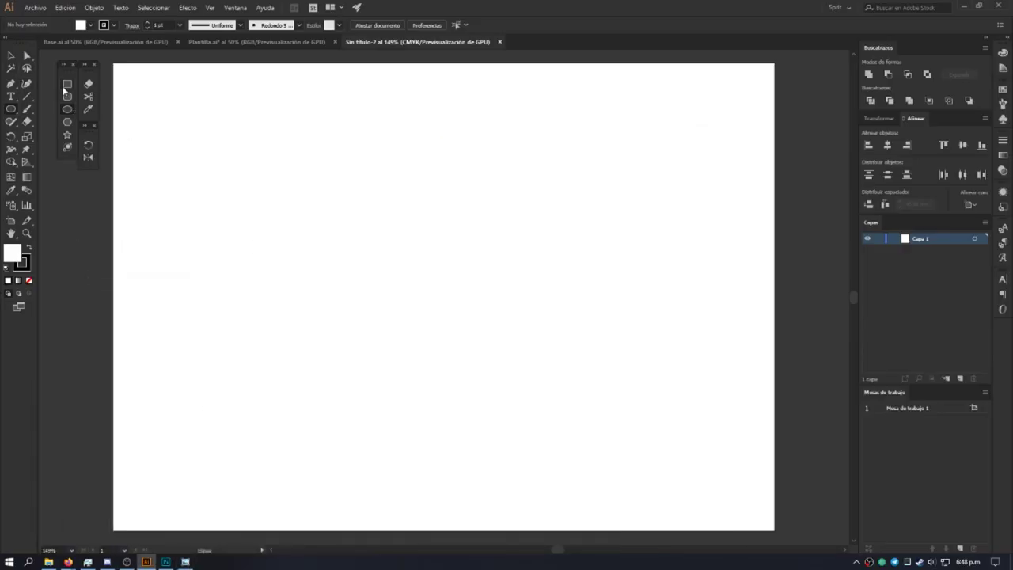
click(12, 84)
click(206, 155)
shift+click(198, 444)
shift+click(549, 443)
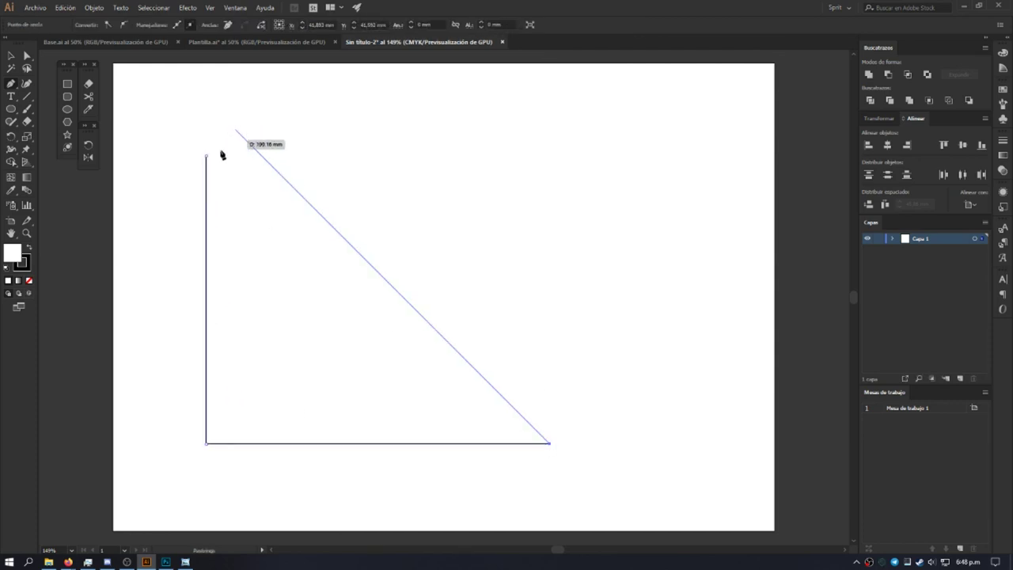
click(206, 157)
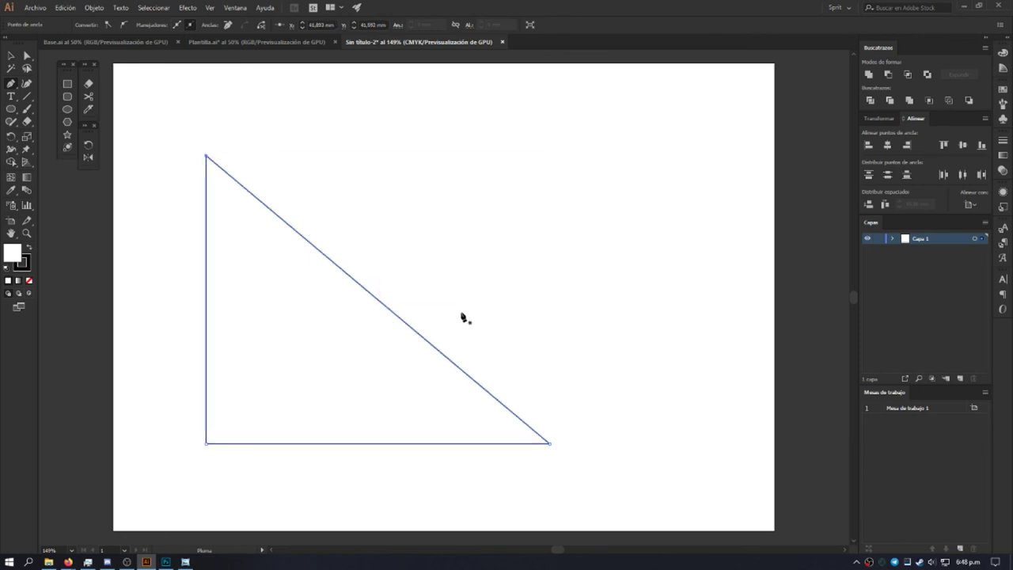
Step: Give the triangle a solid black fill, copy it, and paste it into Photoshop
key(v)
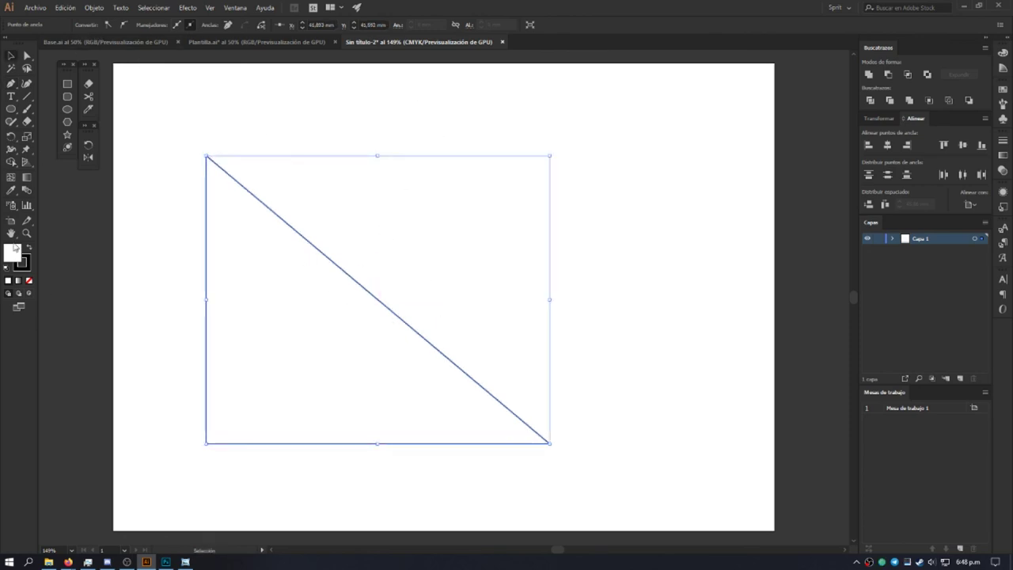
click(29, 247)
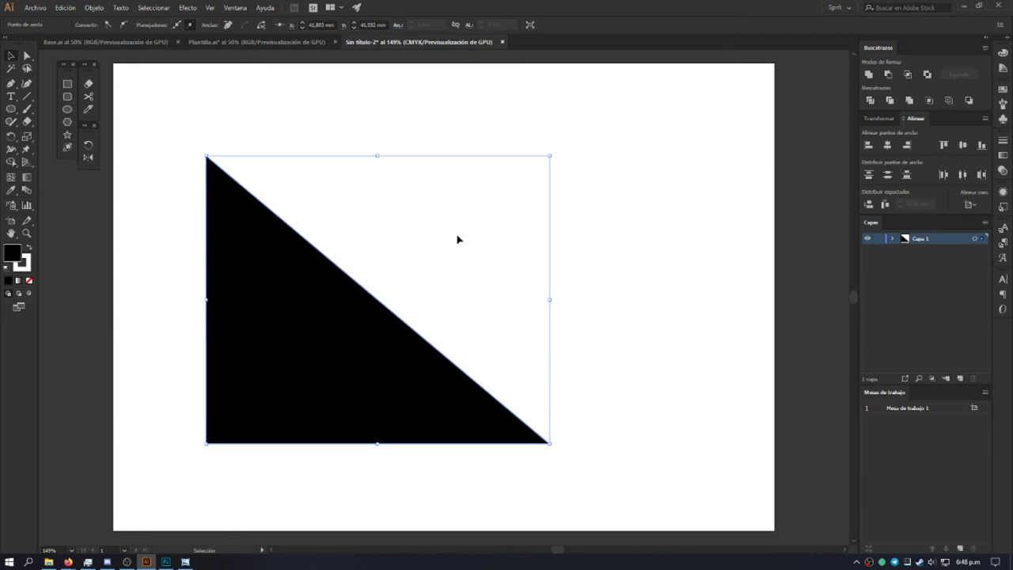
click(615, 253)
click(291, 349)
key(a)
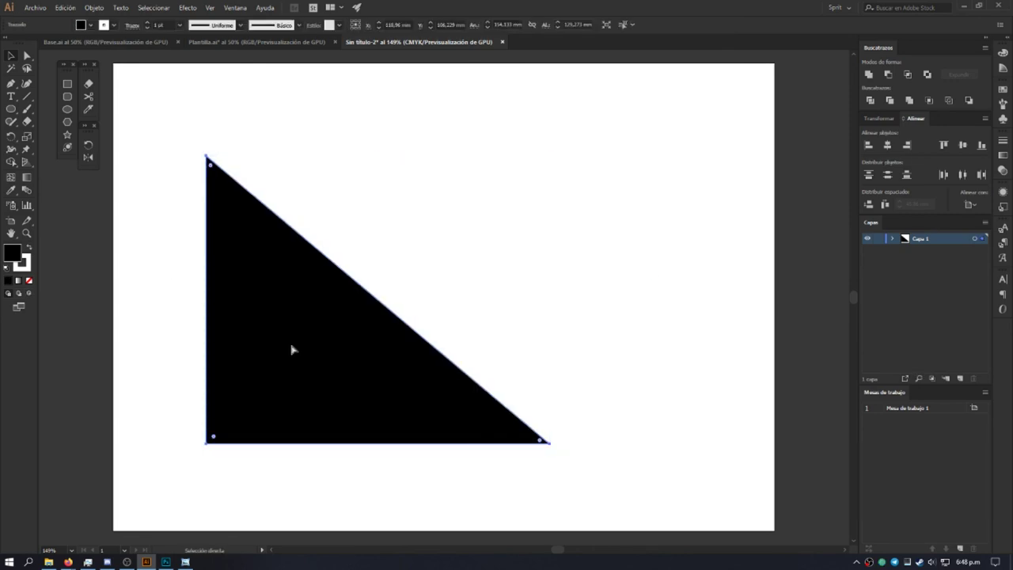
key(v)
click(165, 561)
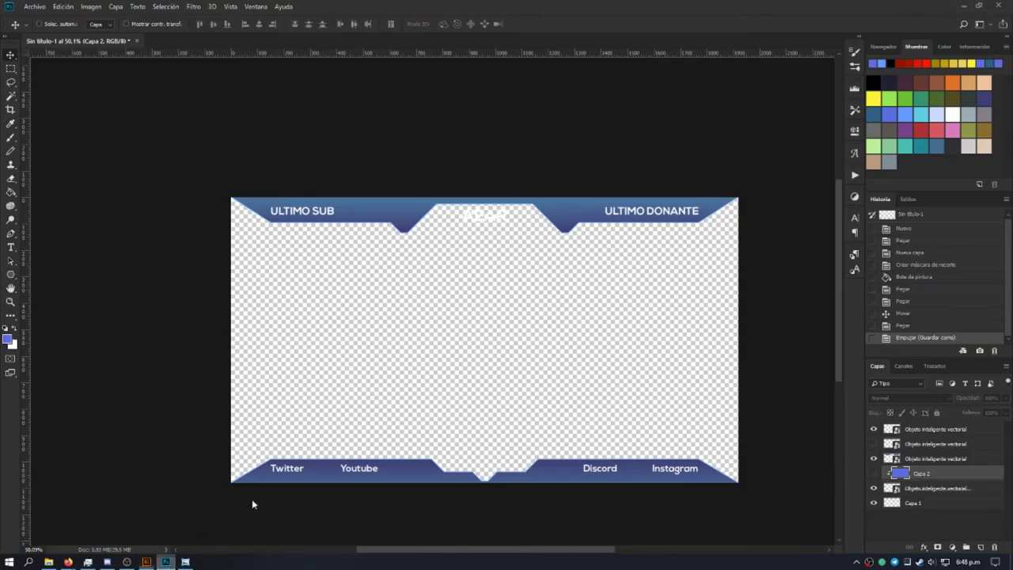
key(ctrl+v)
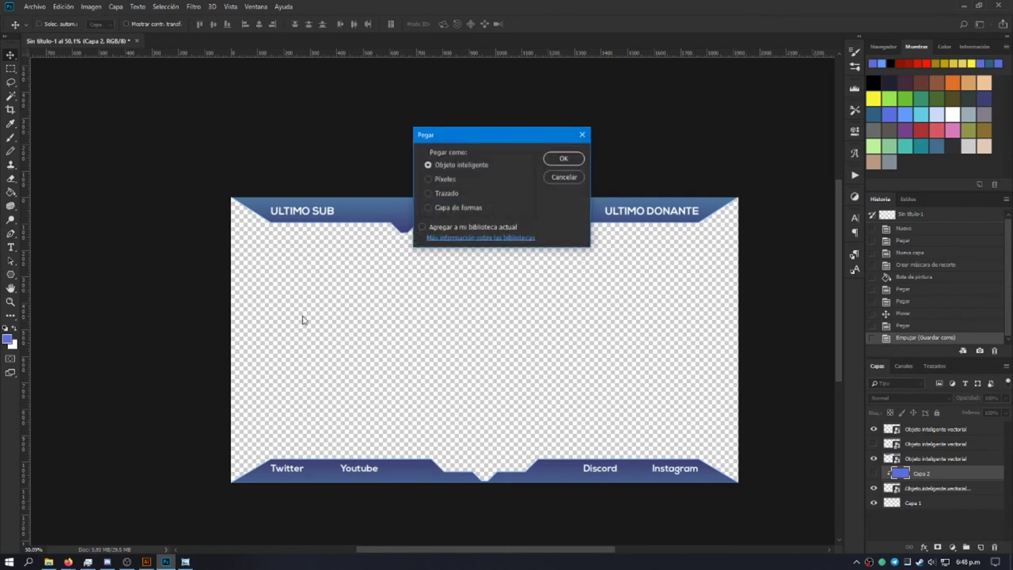
Step: Paste the triangle as a smart object, enlarged at lower-left, with its layer at the bottom
click(563, 158)
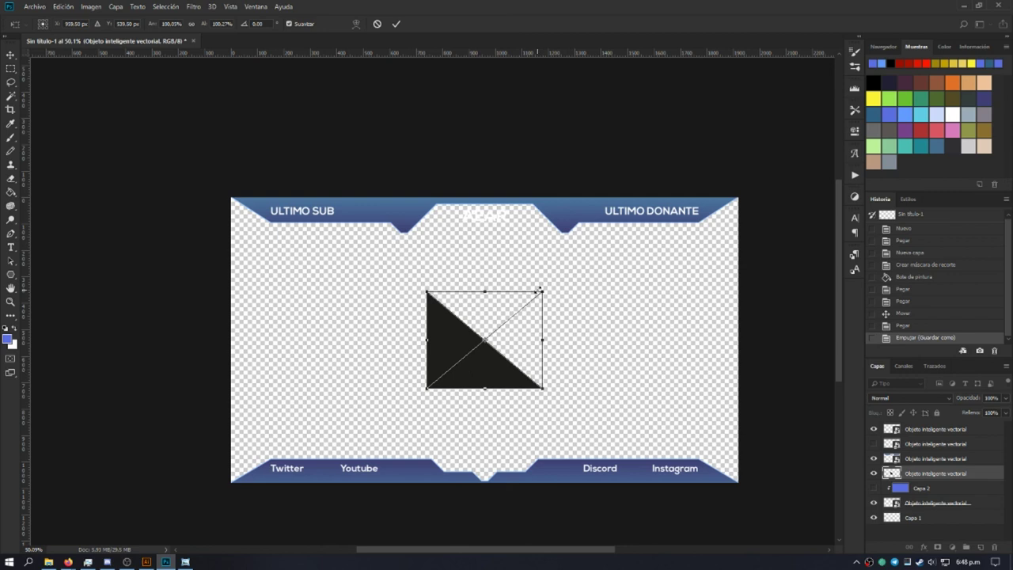
mouse_move(539, 290)
mouse_down()
mouse_move(645, 247)
mouse_move(634, 224)
mouse_up()
drag(488, 403, 382, 421)
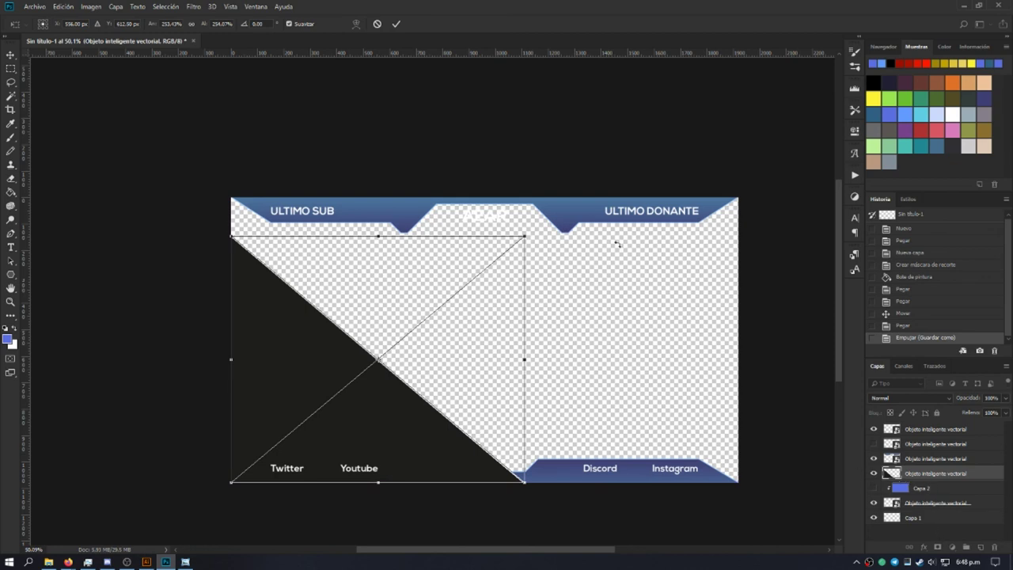
drag(922, 475, 930, 523)
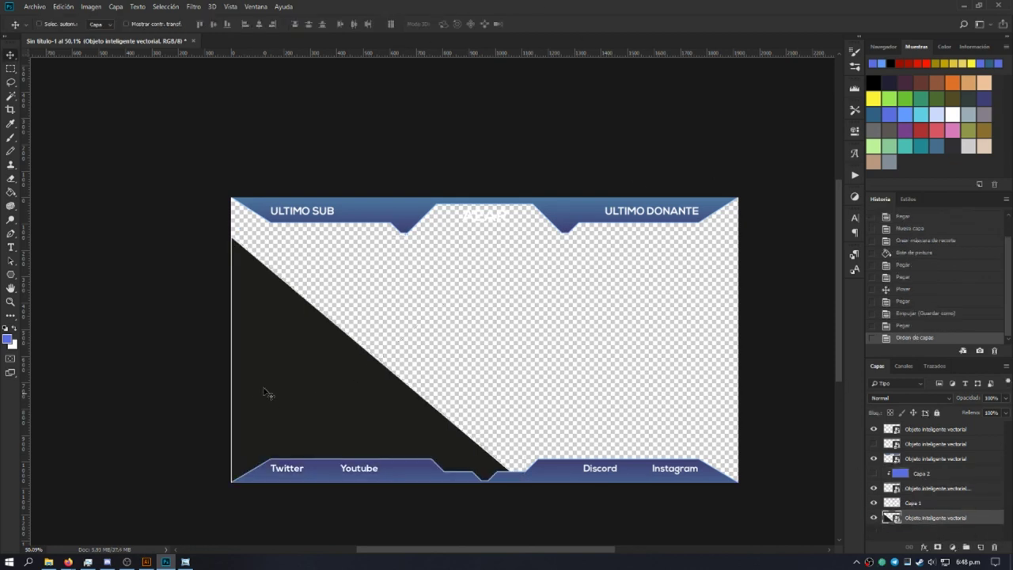
key(Right)
key(Right)
key(Right)
key(Right)
key(Right)
key(Right)
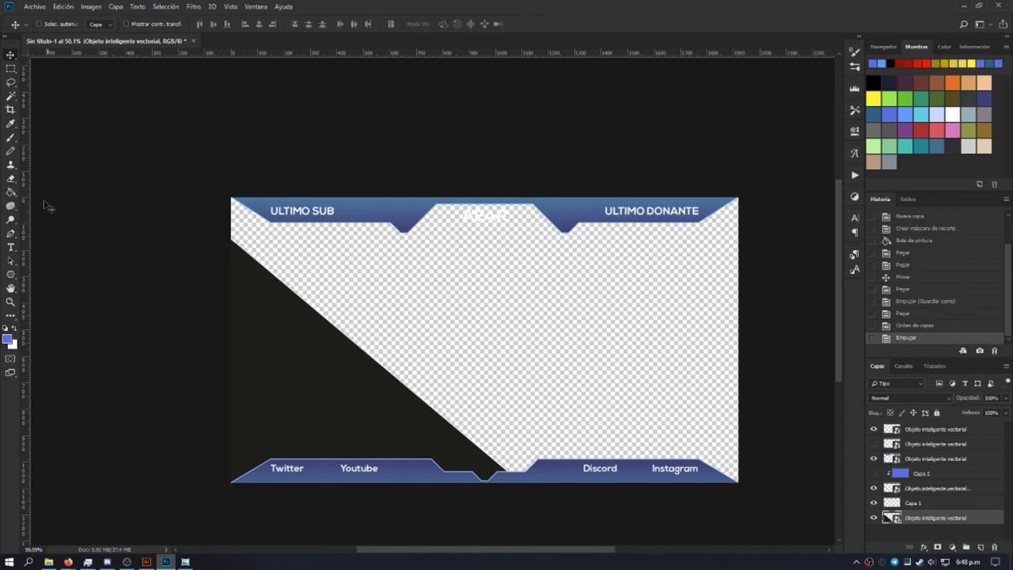
Step: Switch to the Gradient tool from the fill tools group
click(10, 194)
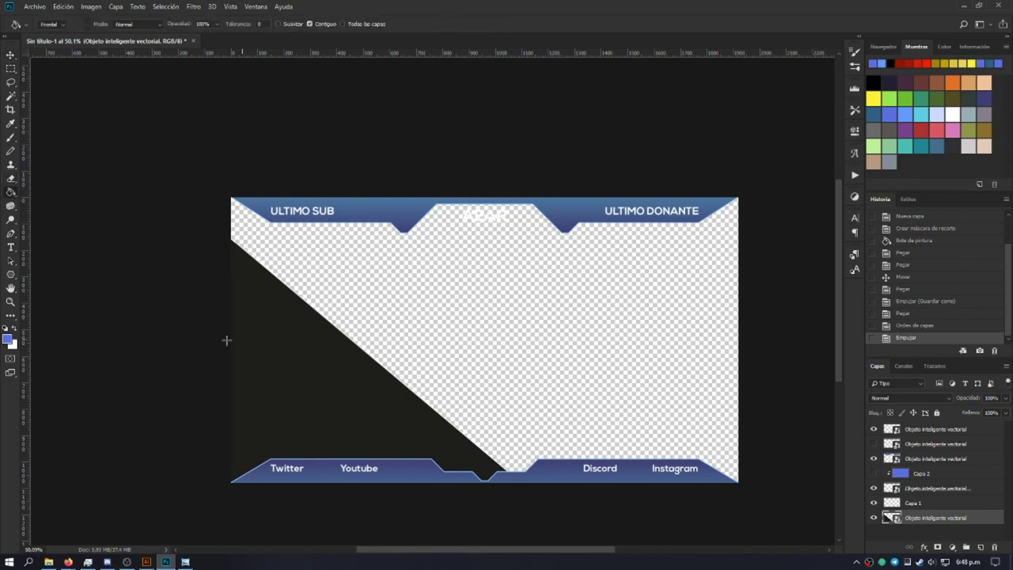
right_click(11, 194)
click(36, 191)
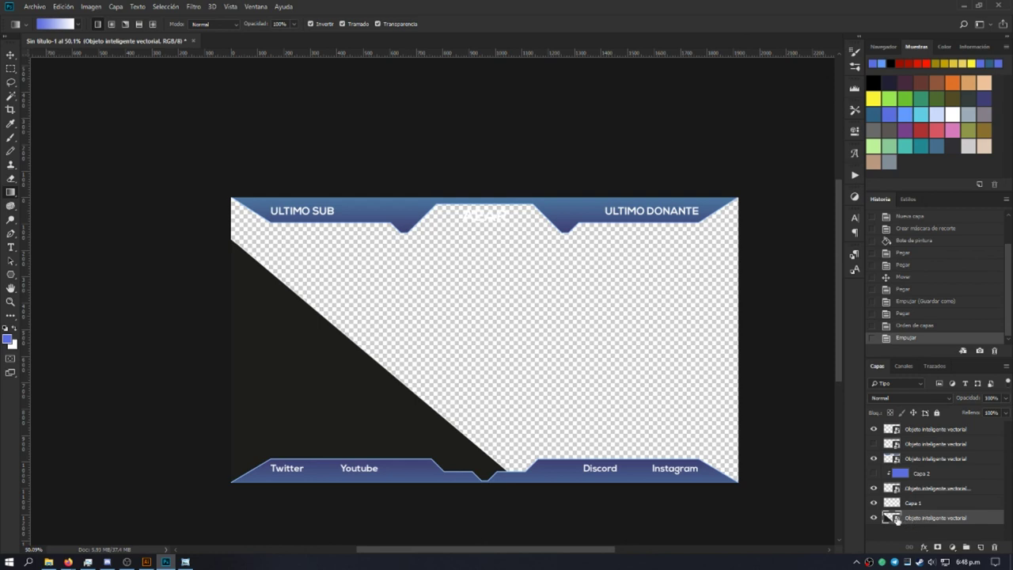
Step: Add a new layer clipped to the triangle and fill it with a dark-to-blue gradient
click(980, 547)
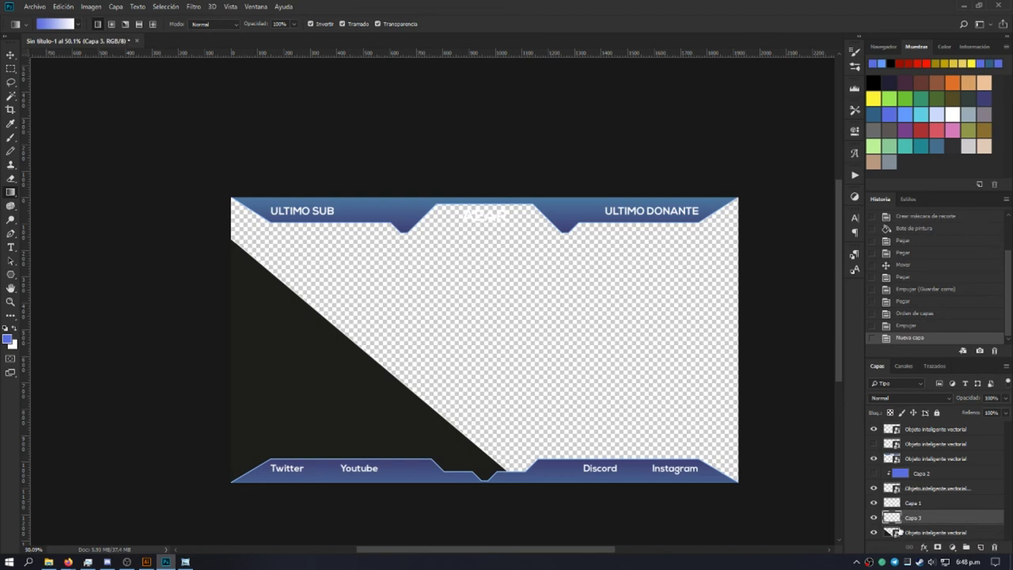
alt+click(903, 525)
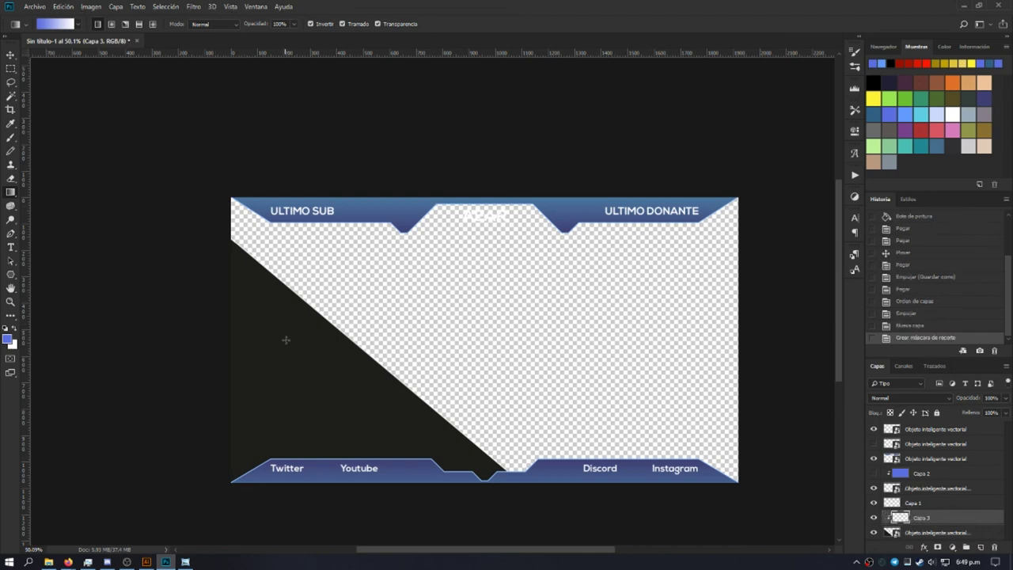
drag(278, 310, 279, 417)
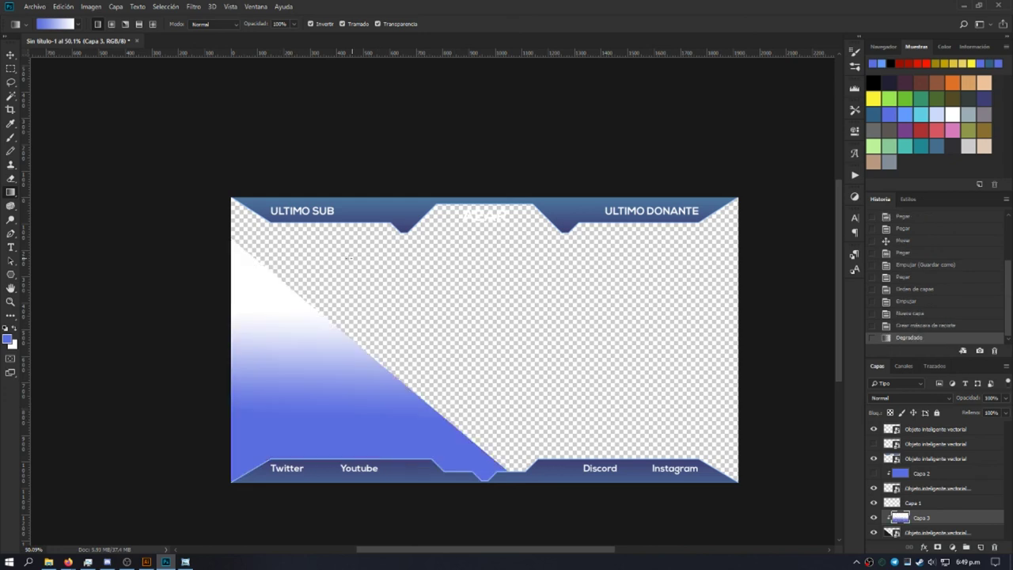
click(77, 24)
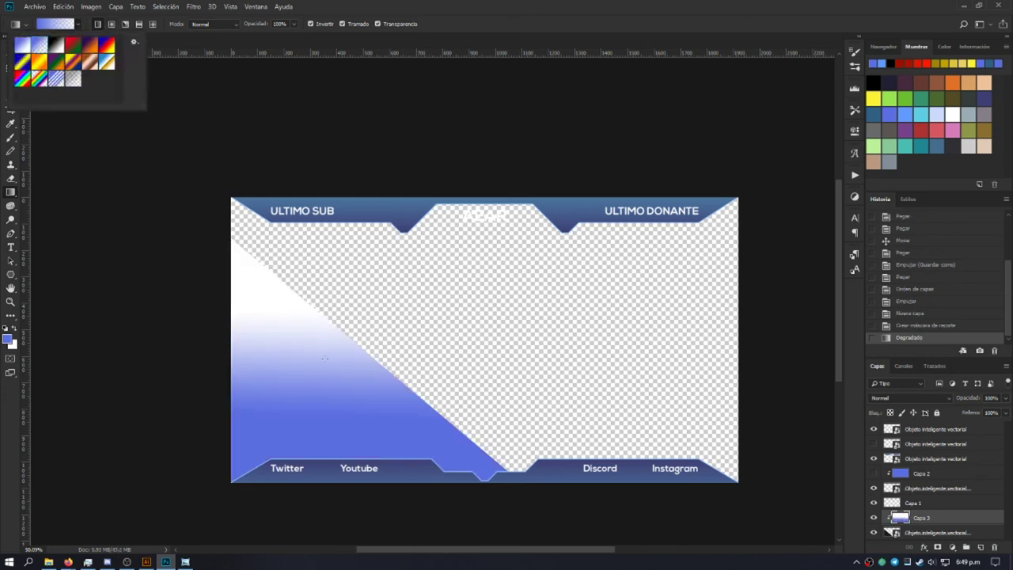
key(ctrl+z)
drag(272, 298, 274, 407)
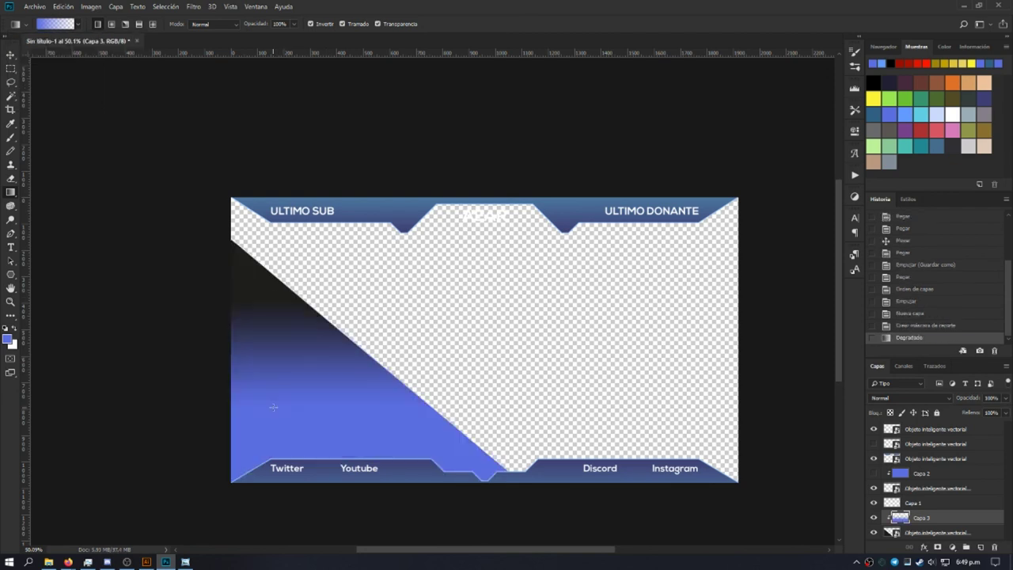
Step: Lower the triangle smart object layer's Relleno (Fill) to about 72%
click(972, 533)
click(1004, 400)
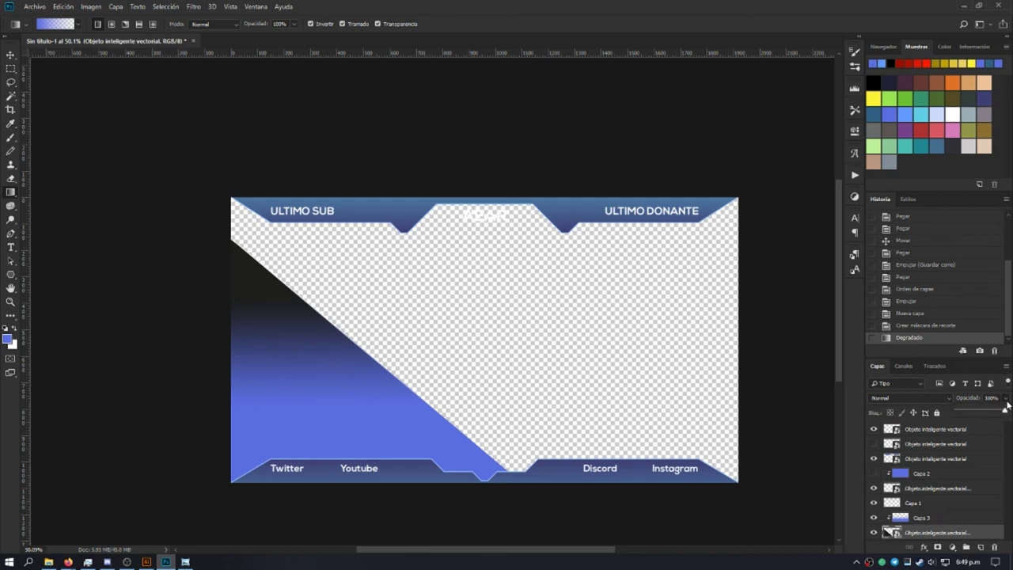
mouse_move(1006, 413)
mouse_down()
mouse_move(938, 417)
mouse_move(1007, 411)
mouse_up()
click(1010, 404)
click(1006, 414)
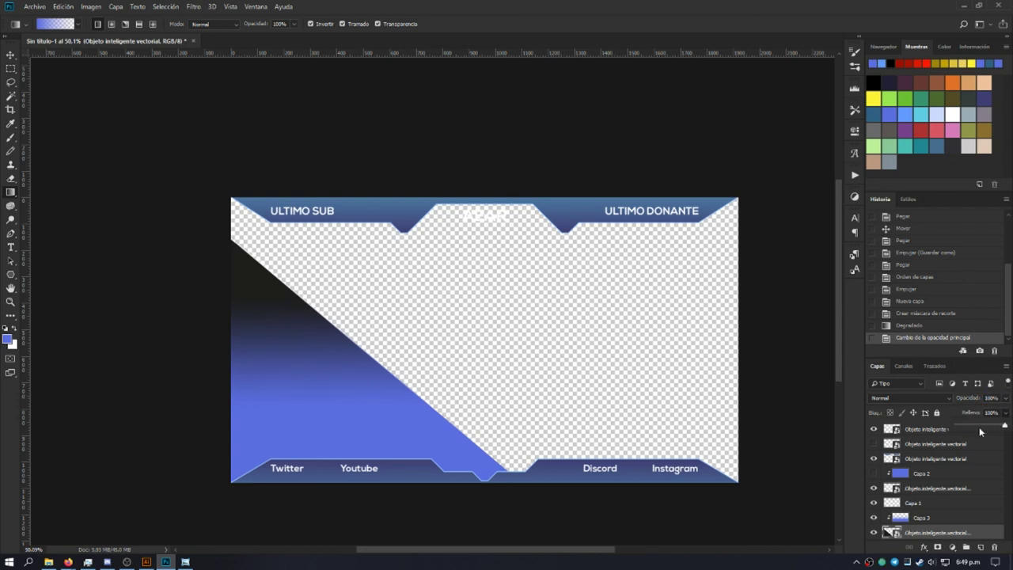
drag(1006, 427, 966, 426)
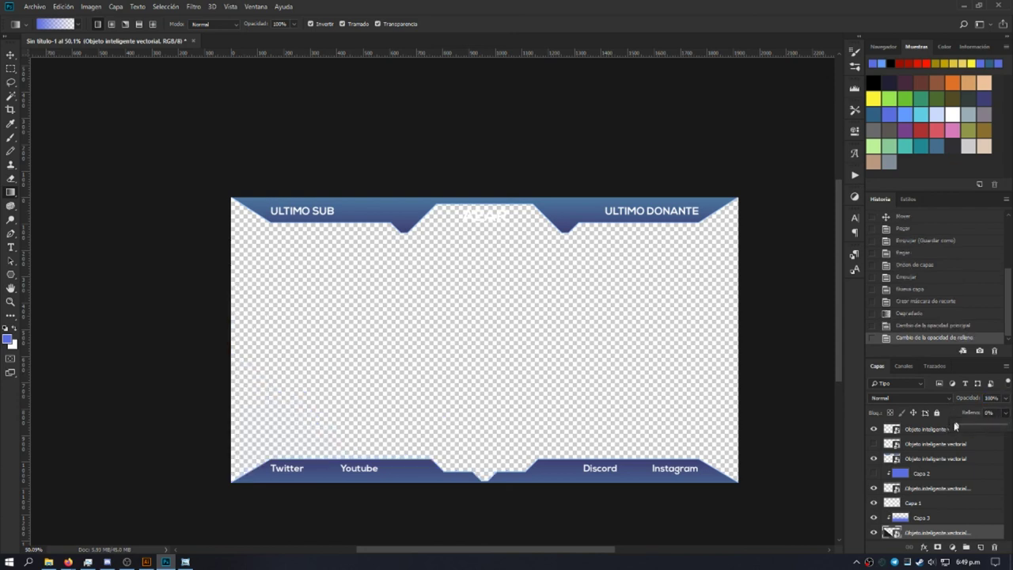
drag(966, 426, 993, 425)
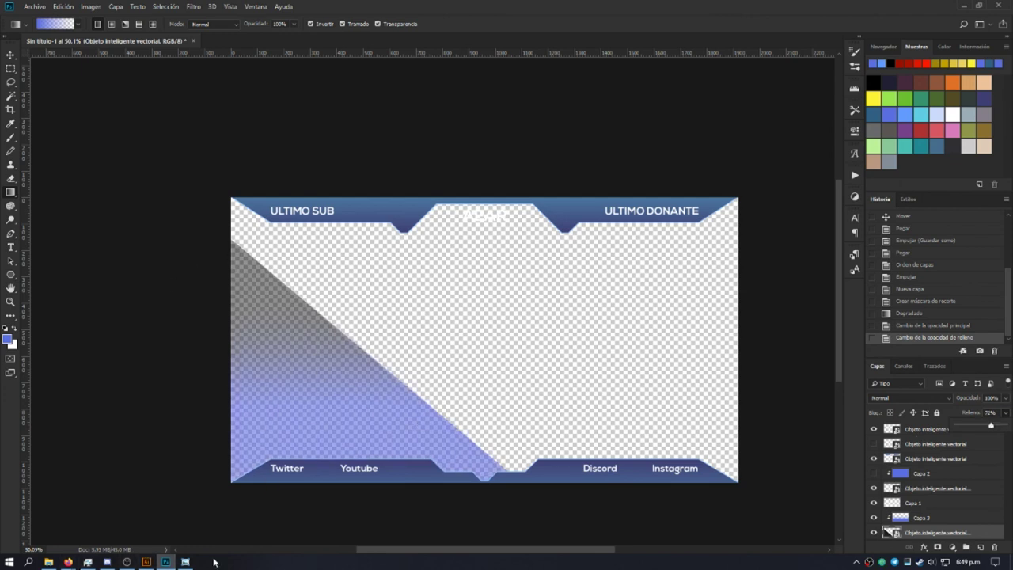
Step: Check the reference overlay image, then reselect the black triangle in Illustrator
mouse_move(186, 562)
click(185, 518)
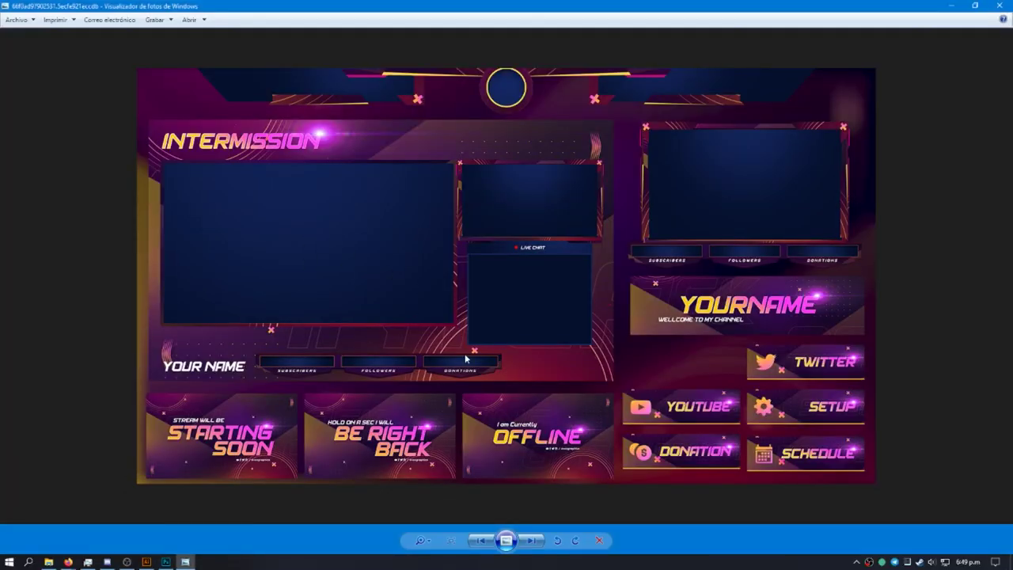
click(146, 562)
click(576, 167)
click(289, 236)
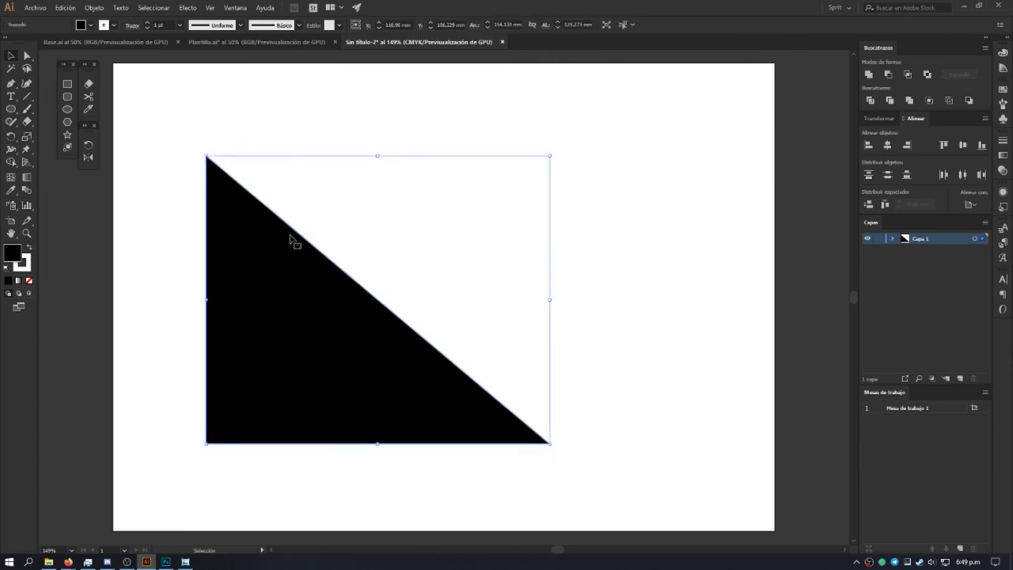
Step: Replace the triangle with a circle that has no fill and a 10 pt stroke
key(Delete)
click(68, 112)
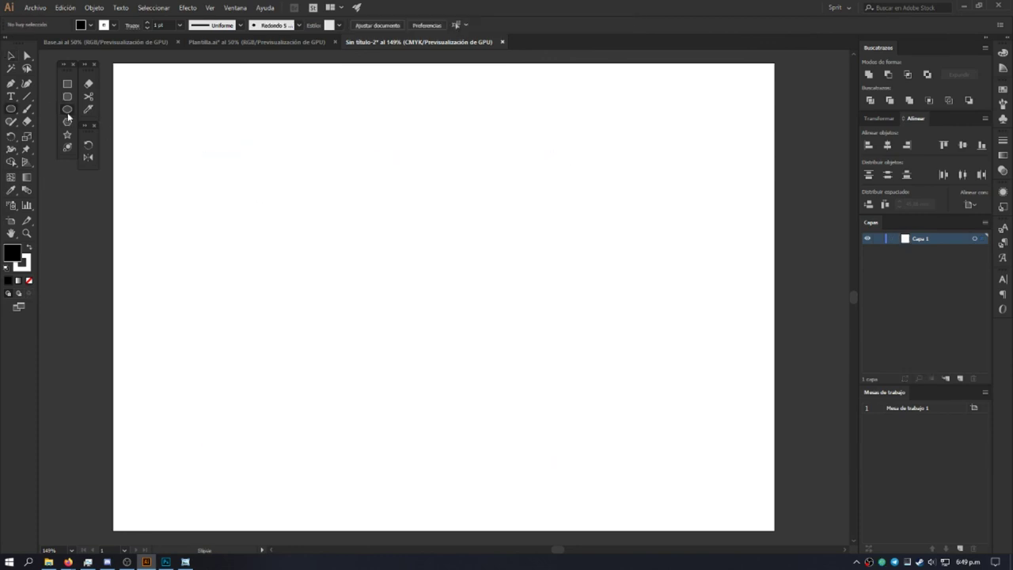
drag(368, 206, 518, 355)
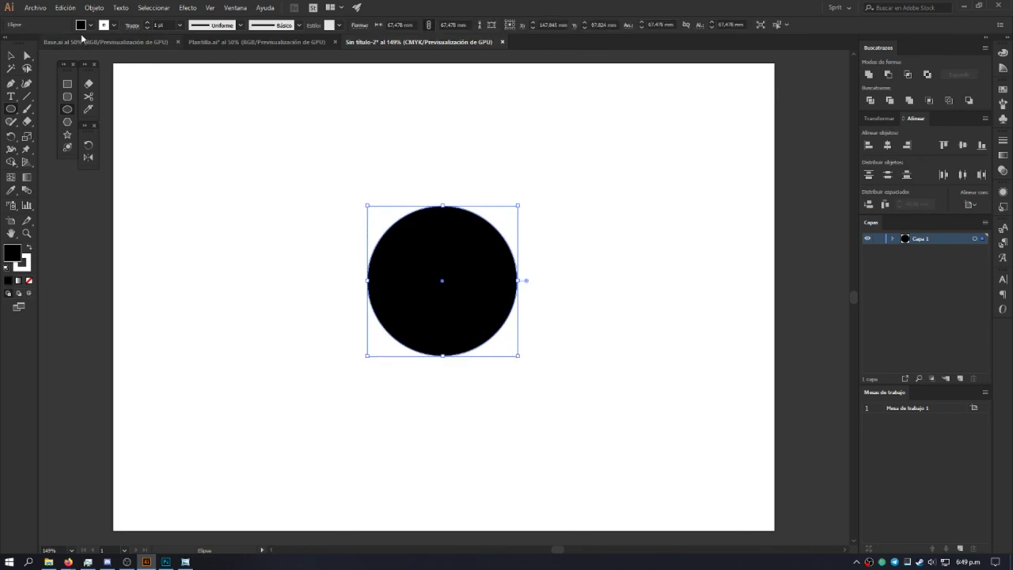
click(29, 249)
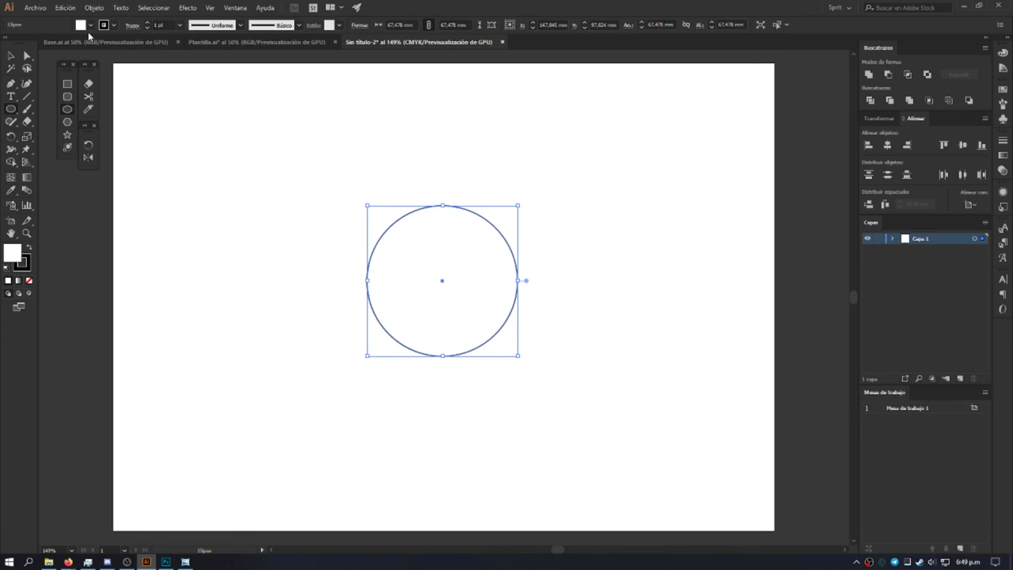
click(91, 25)
click(8, 43)
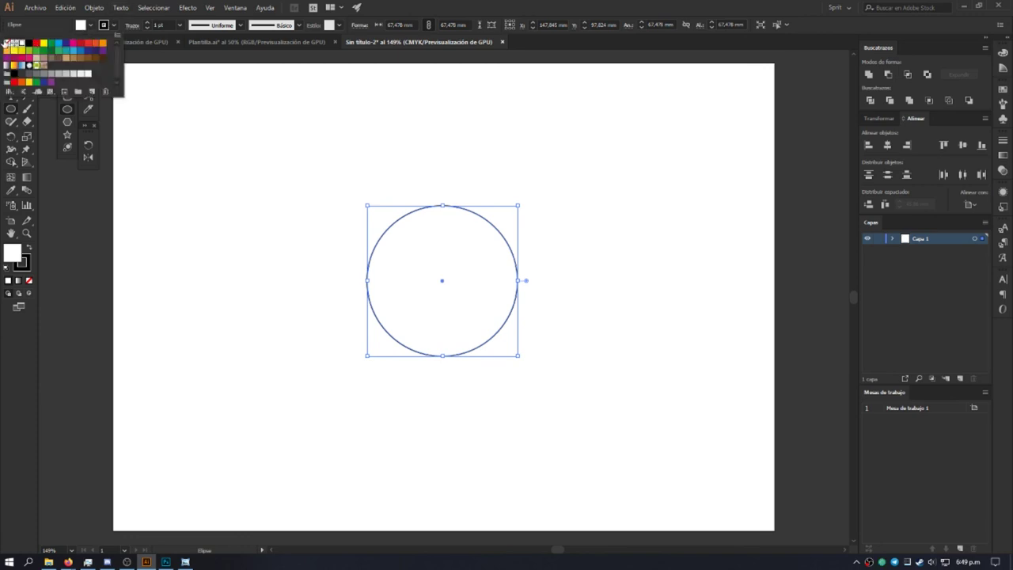
click(286, 207)
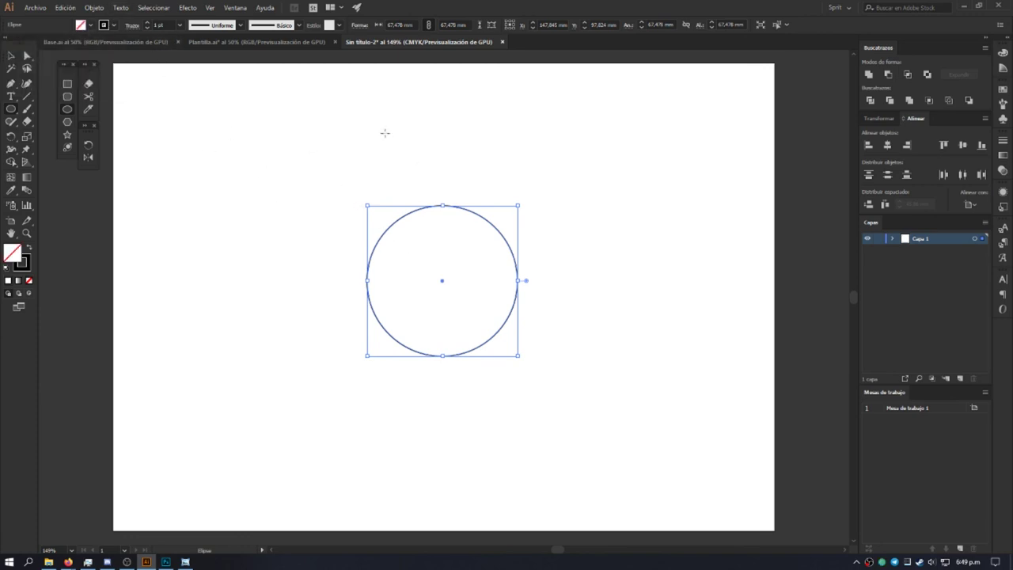
click(148, 23)
click(148, 23)
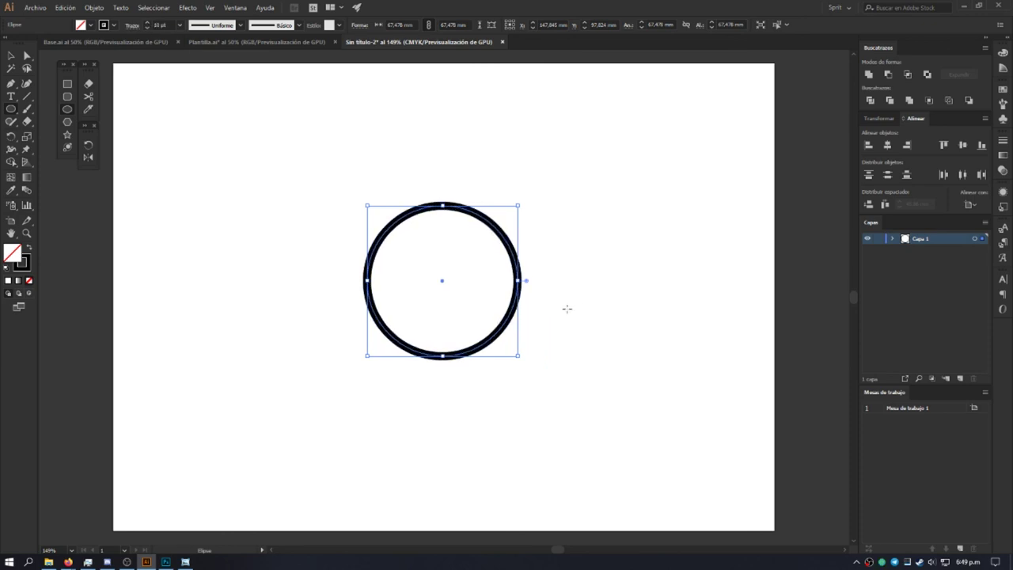
Step: Duplicate the ring into a larger copy and align both rings on a shared centre
key(v)
click(564, 305)
click(516, 265)
drag(516, 261, 562, 203)
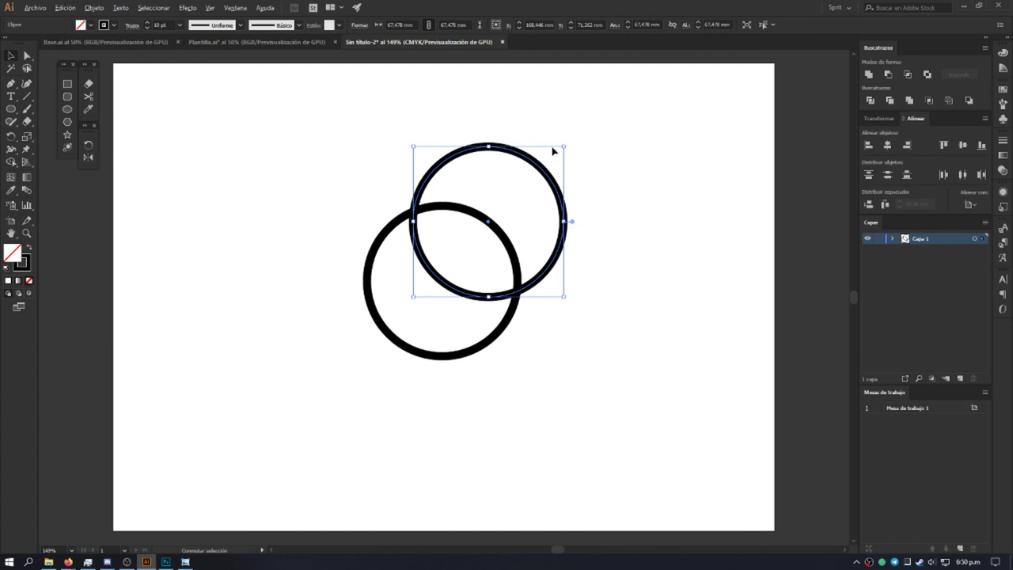
drag(565, 146, 595, 116)
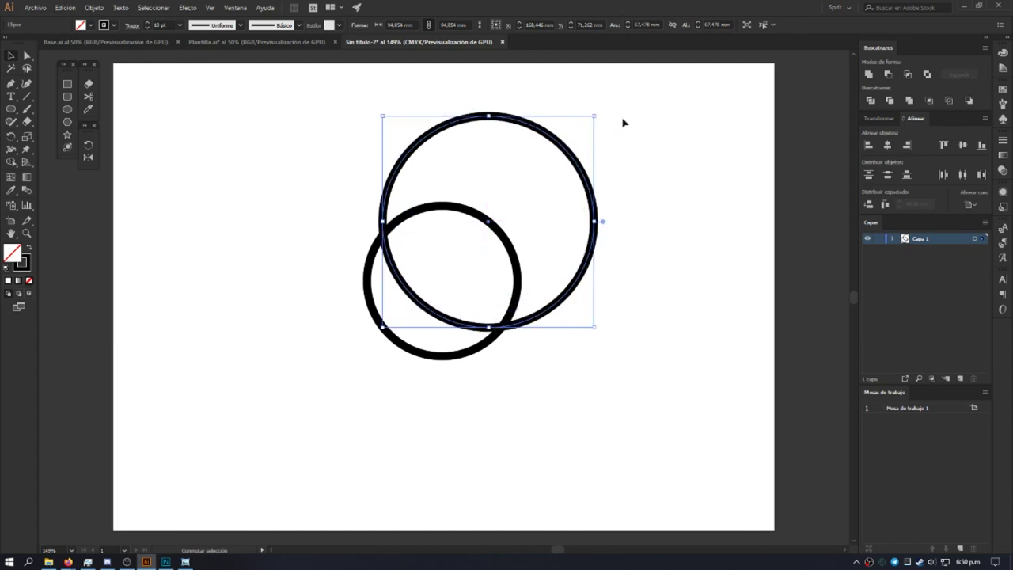
shift+click(504, 243)
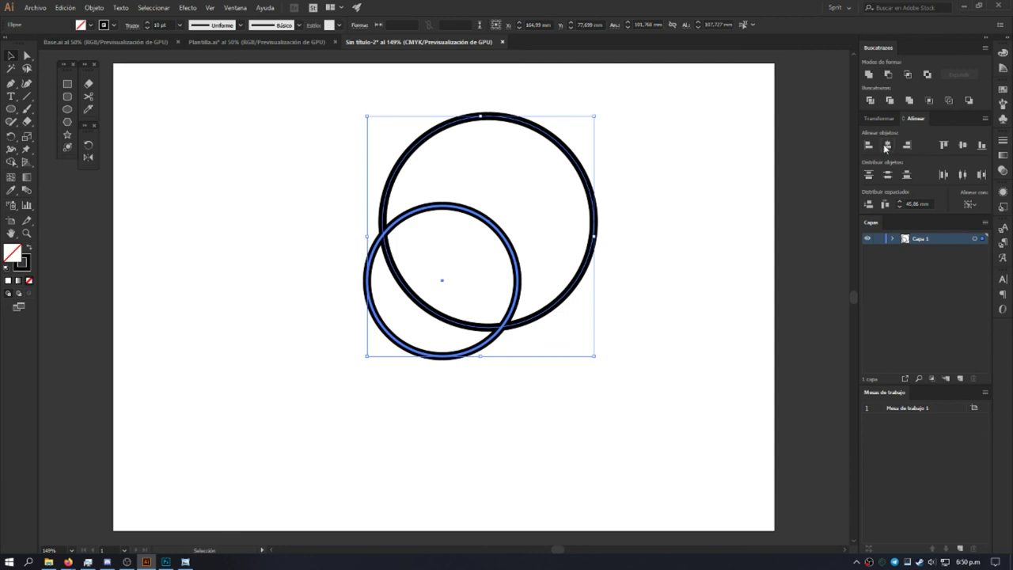
click(887, 146)
click(963, 145)
Step: Set the outer ring's stroke to about 4 pt and compare with the reference image
click(642, 310)
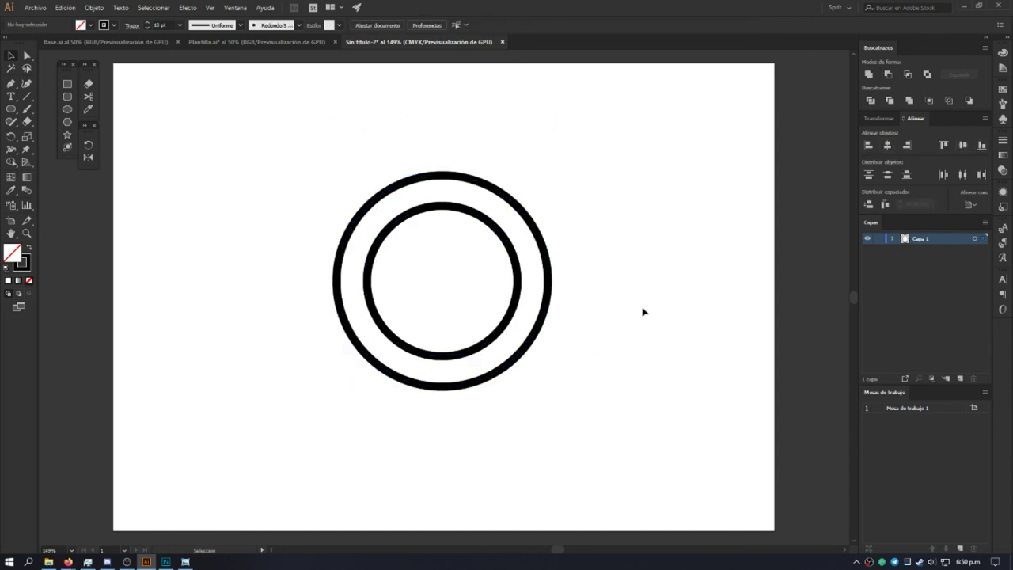
click(529, 212)
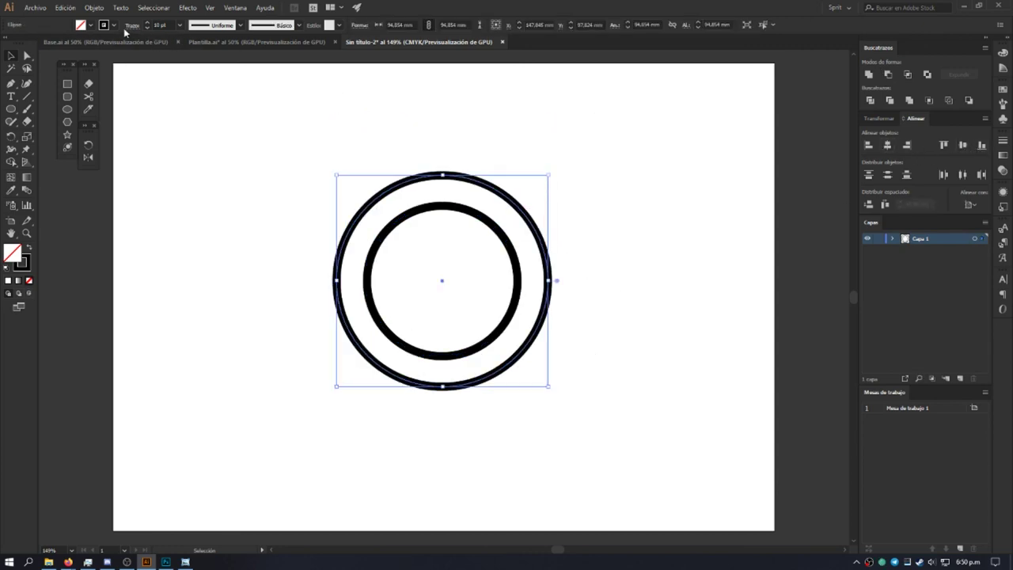
click(146, 27)
click(146, 28)
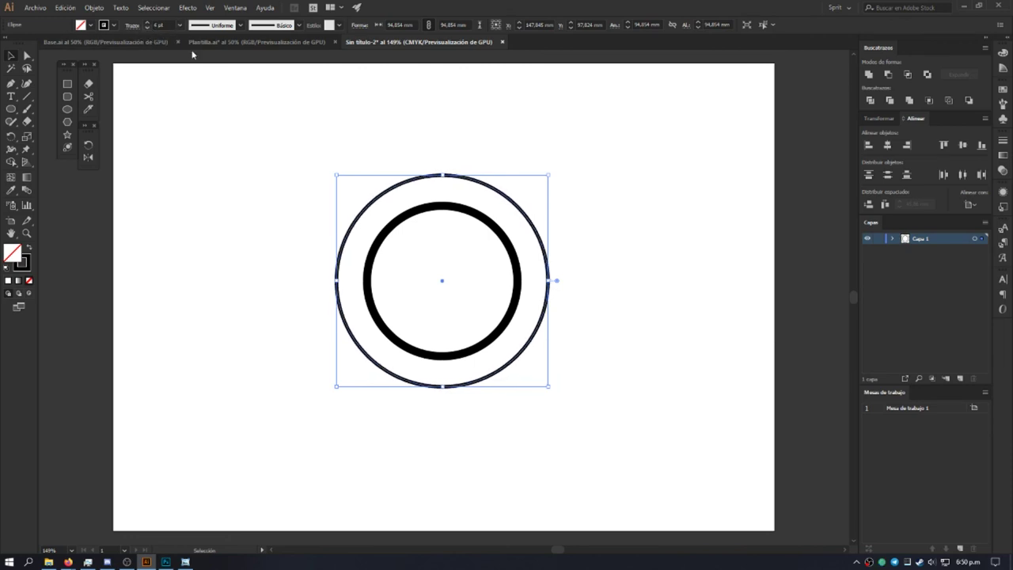
click(587, 339)
click(186, 562)
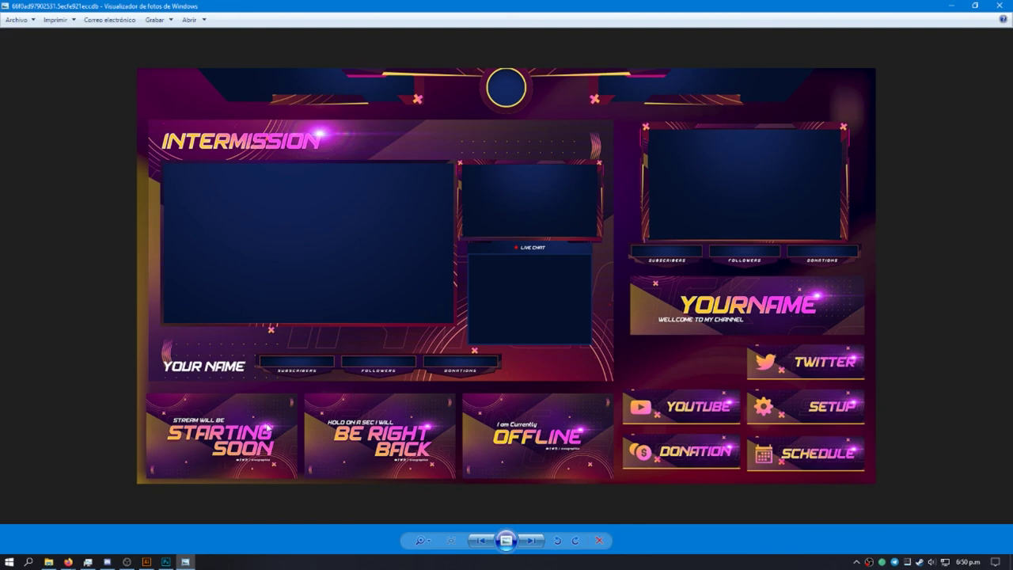
click(952, 5)
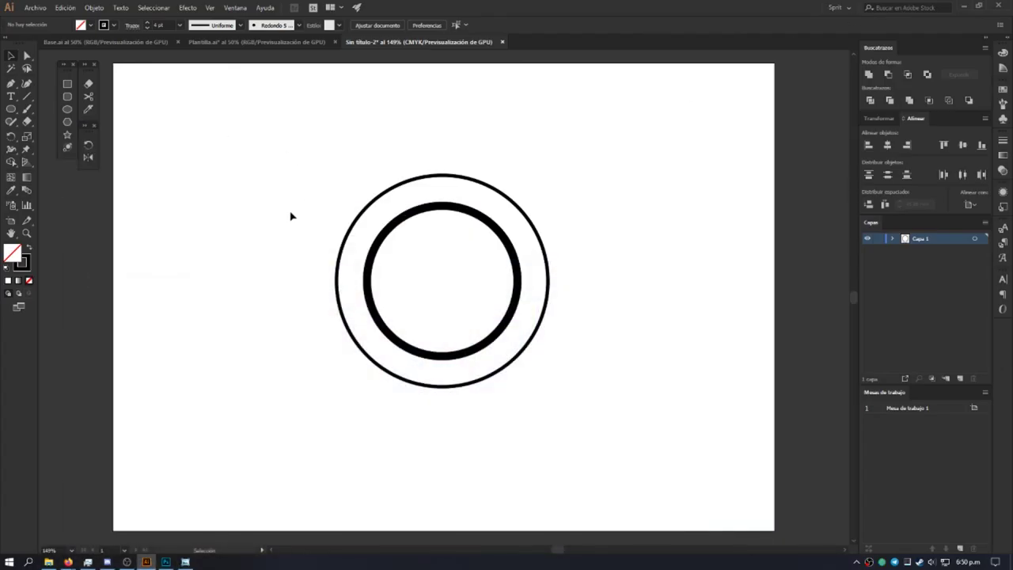
Step: Draw an oval at upper left and a small 3.55 mm solid black dot
click(68, 112)
drag(161, 166, 229, 242)
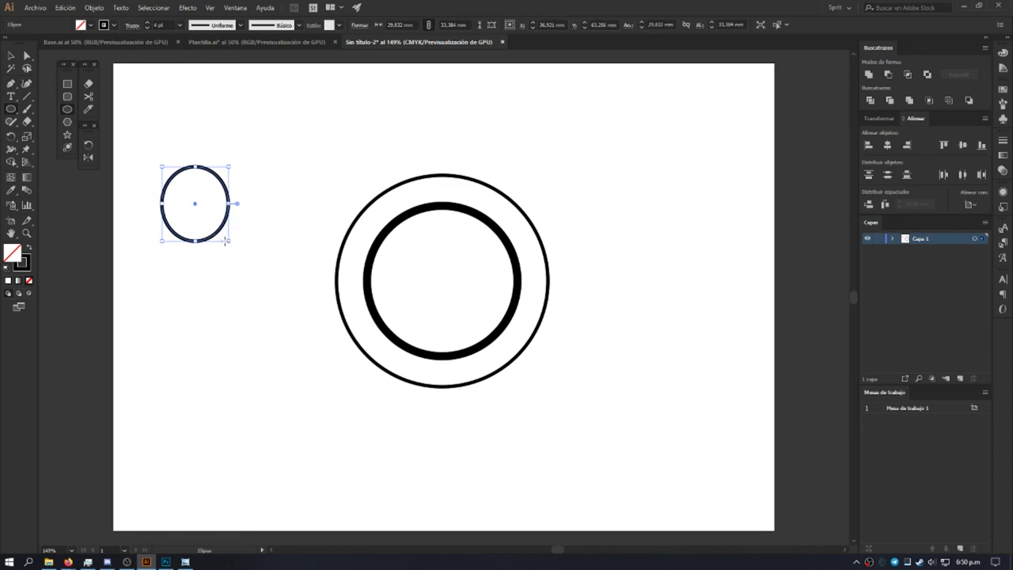
drag(260, 106, 266, 107)
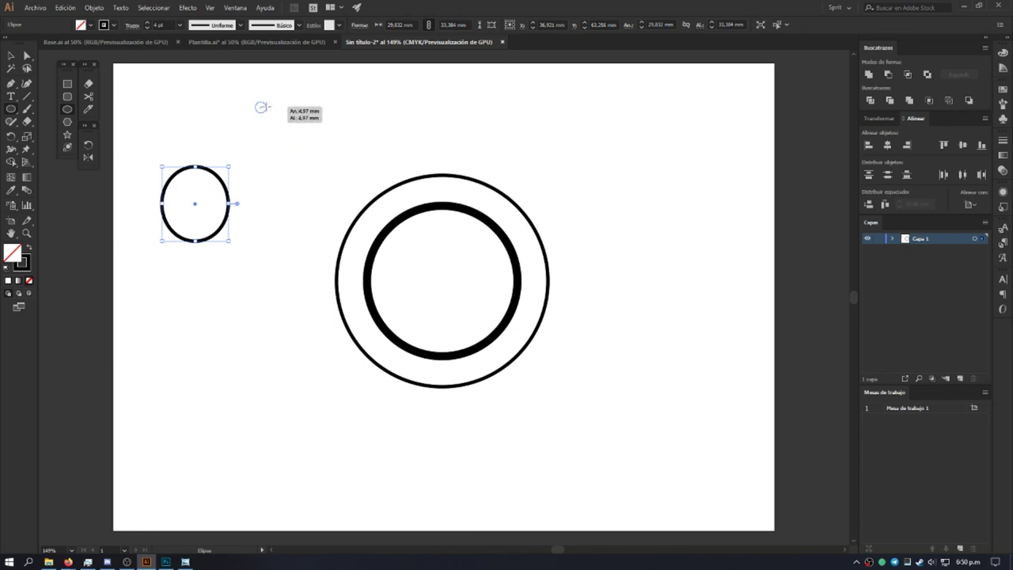
drag(266, 107, 265, 110)
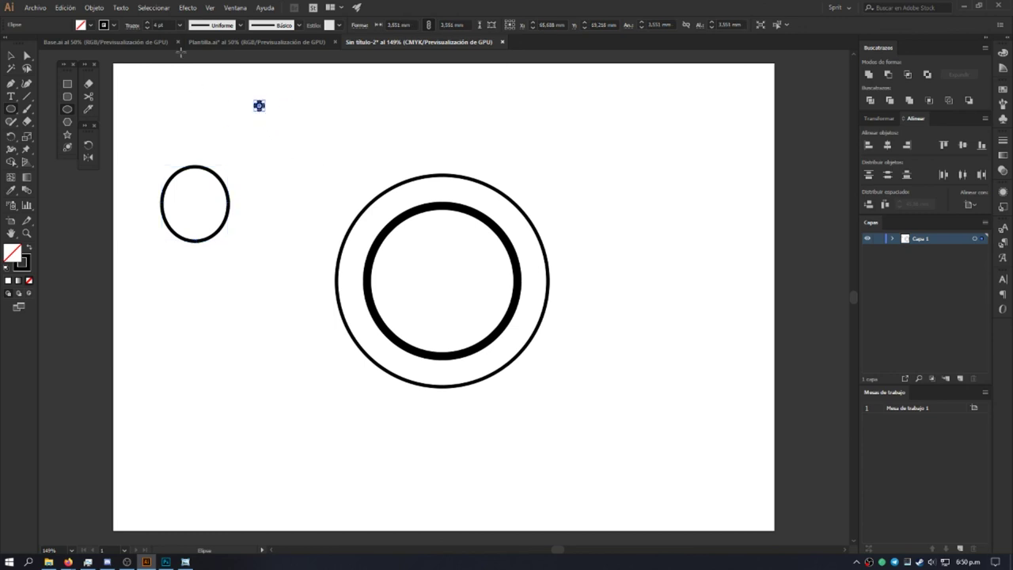
click(28, 249)
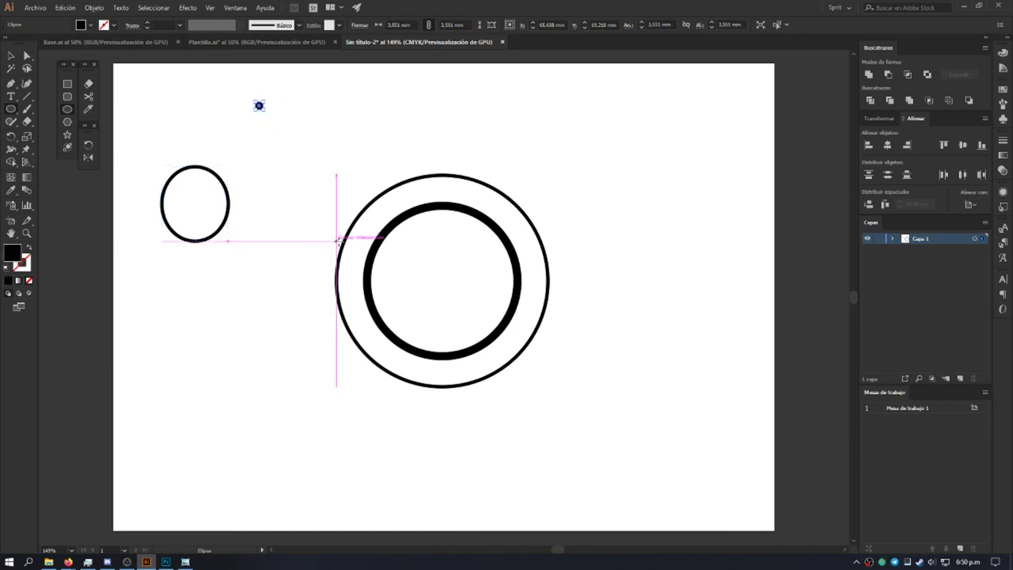
click(299, 125)
key(Escape)
Step: Duplicate the dot into a row of six dots and select them all
key(v)
click(270, 129)
click(259, 107)
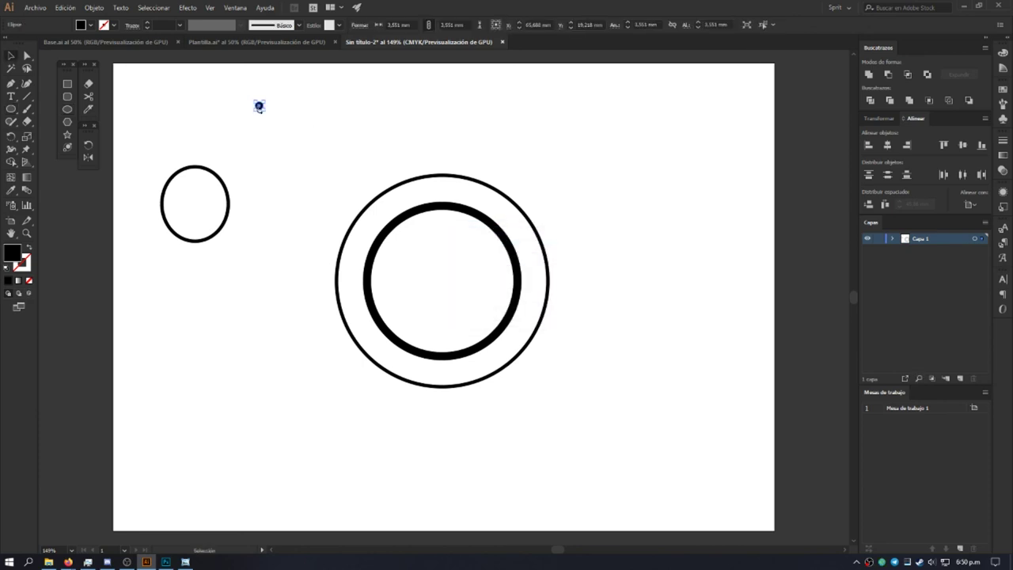
drag(259, 107, 470, 113)
drag(543, 129, 243, 93)
Step: Align the six dots in one row, spaced evenly 10 mm apart from the first dot
click(259, 106)
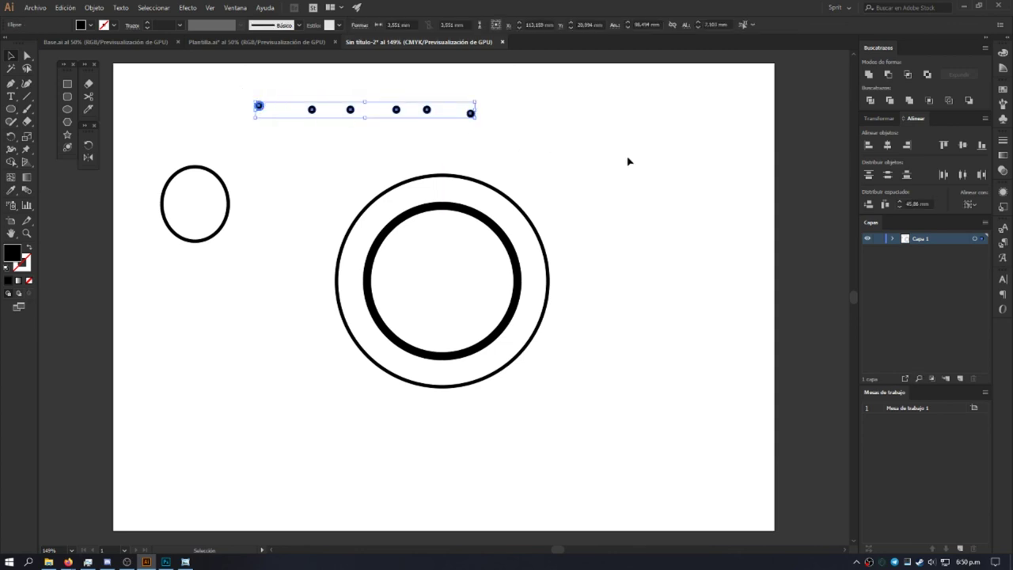
click(962, 145)
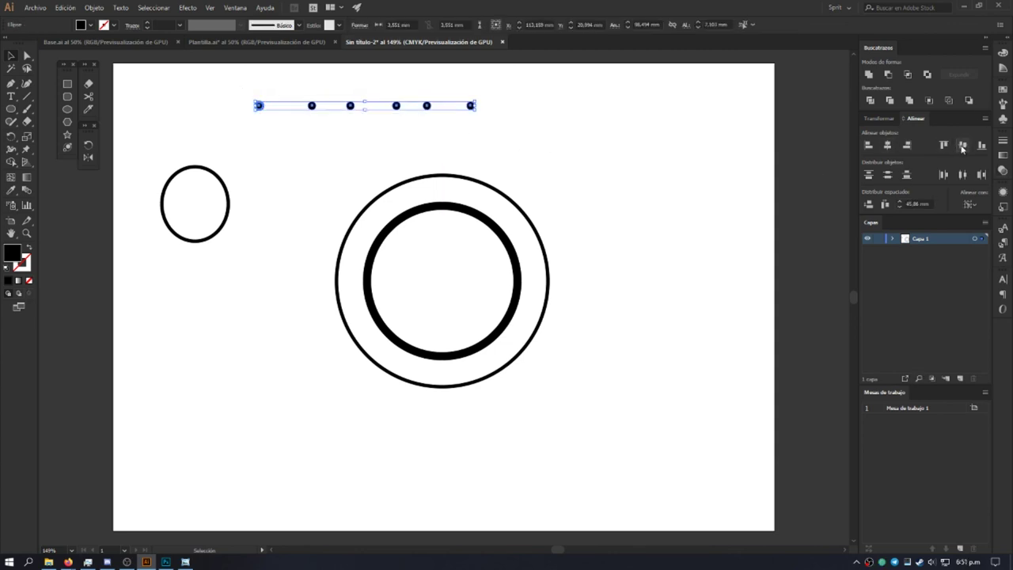
click(885, 204)
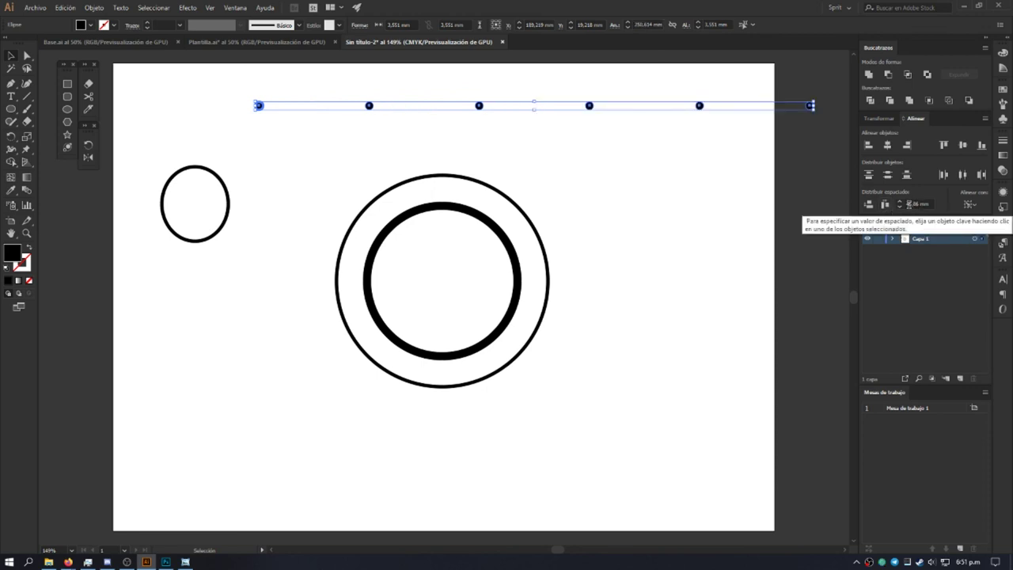
click(900, 207)
click(910, 204)
double_click(910, 204)
text(10)
key(Return)
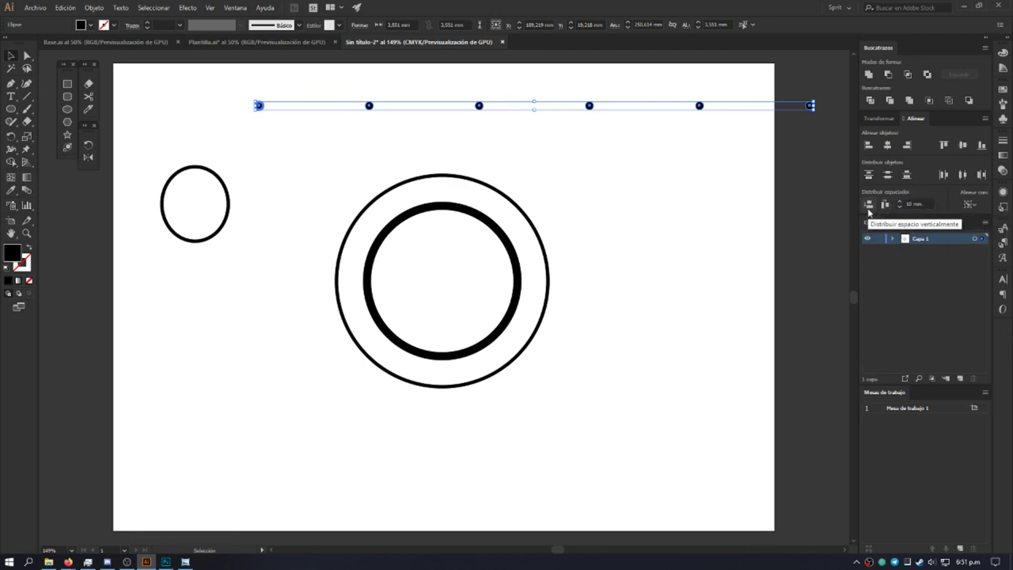
click(885, 204)
click(403, 151)
mouse_move(445, 138)
mouse_down()
mouse_move(275, 85)
mouse_move(259, 111)
mouse_up()
click(295, 123)
key(ctrl+z)
Step: Duplicate the dot row downward into extra rows and move the rings down-right
drag(319, 109, 324, 163)
key(ctrl+d)
drag(298, 257, 247, 95)
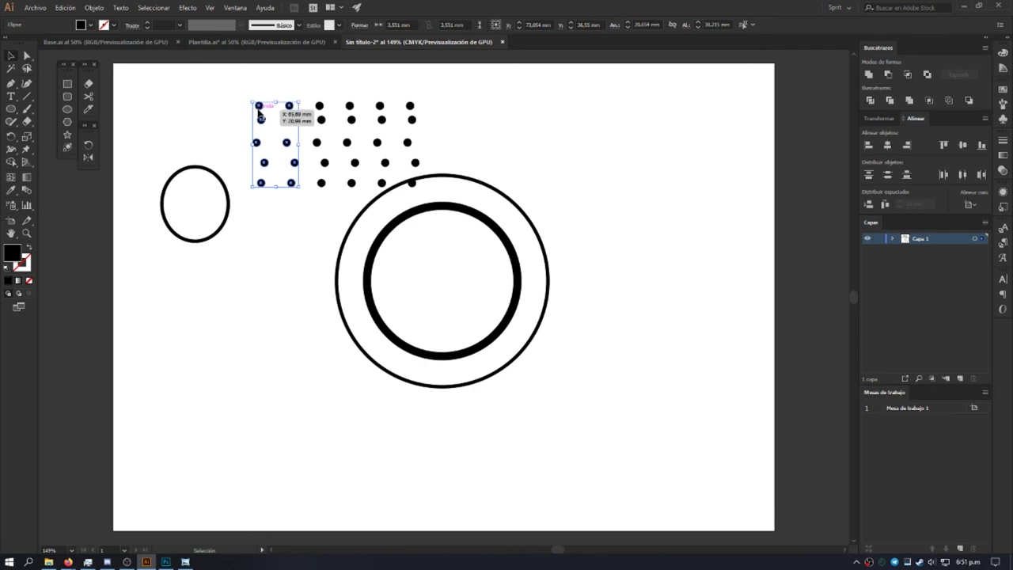
click(469, 167)
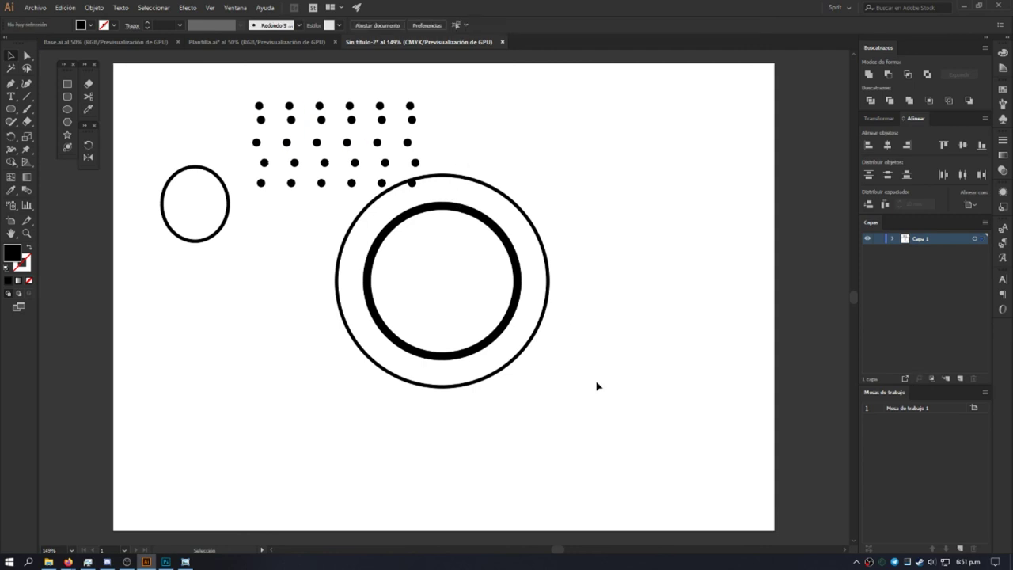
drag(596, 382, 488, 179)
drag(505, 250, 641, 346)
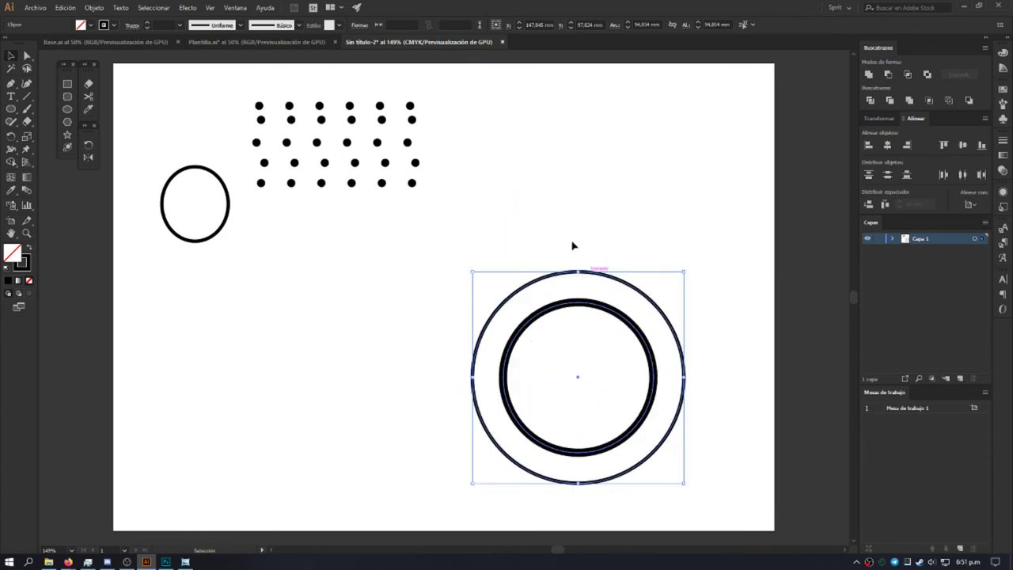
Step: Select the dot grid with the top-left dot as key object, then its top row
drag(496, 240, 236, 66)
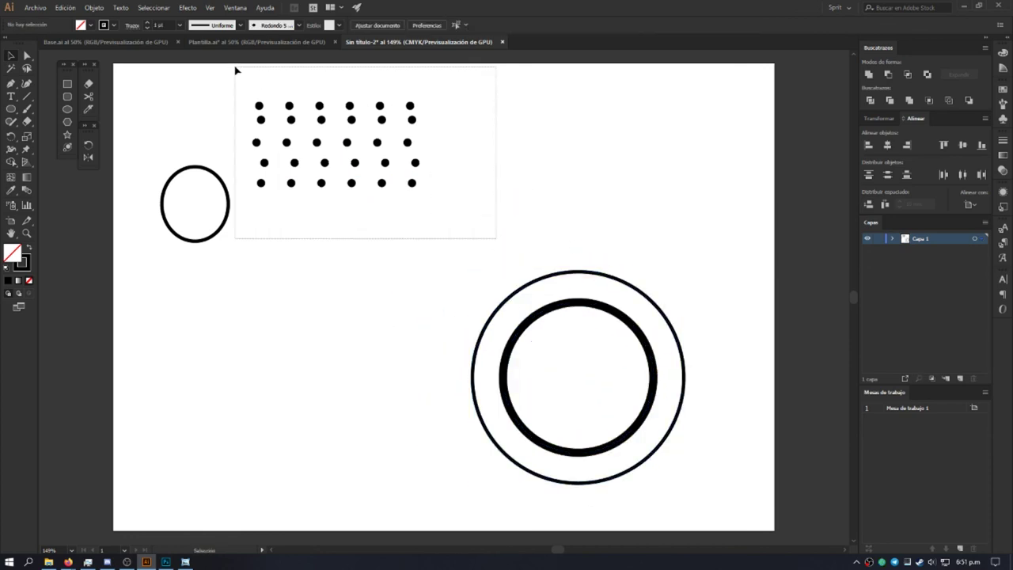
click(260, 108)
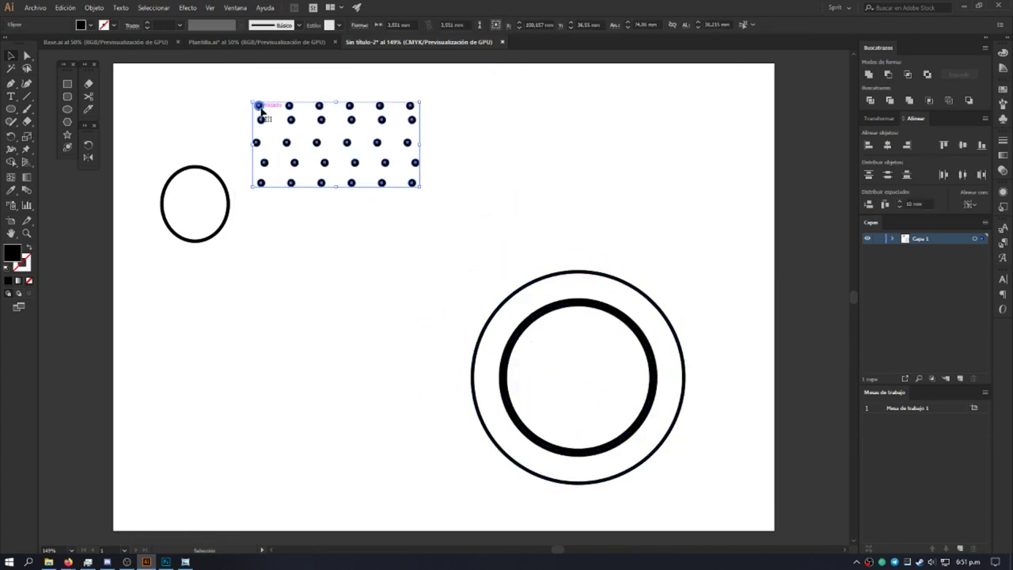
click(491, 105)
drag(462, 111, 236, 83)
key(a)
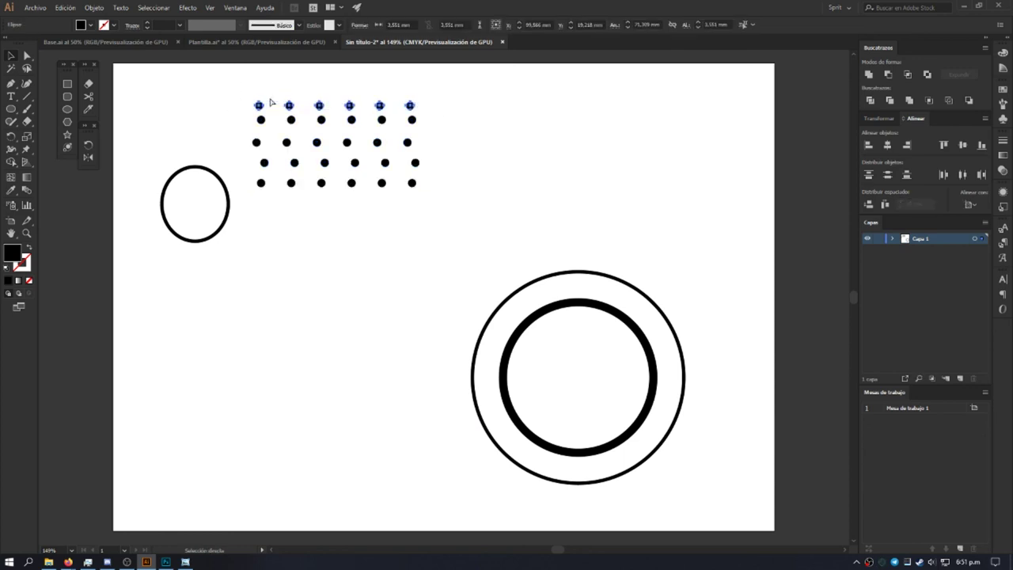
key(v)
click(460, 266)
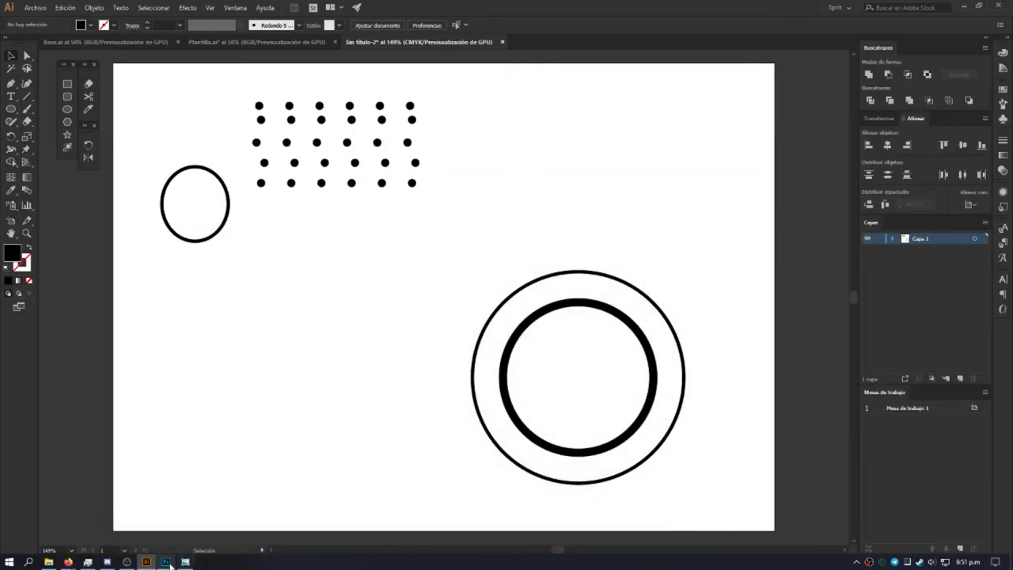
Step: Bring forward the pink-and-purple INTERMISSION reference overlay in Windows Photo Viewer
click(167, 563)
Step: Marquee-select the dots and small ellipse, deselect them, and return to the Photoshop overlay
drag(468, 288, 201, 62)
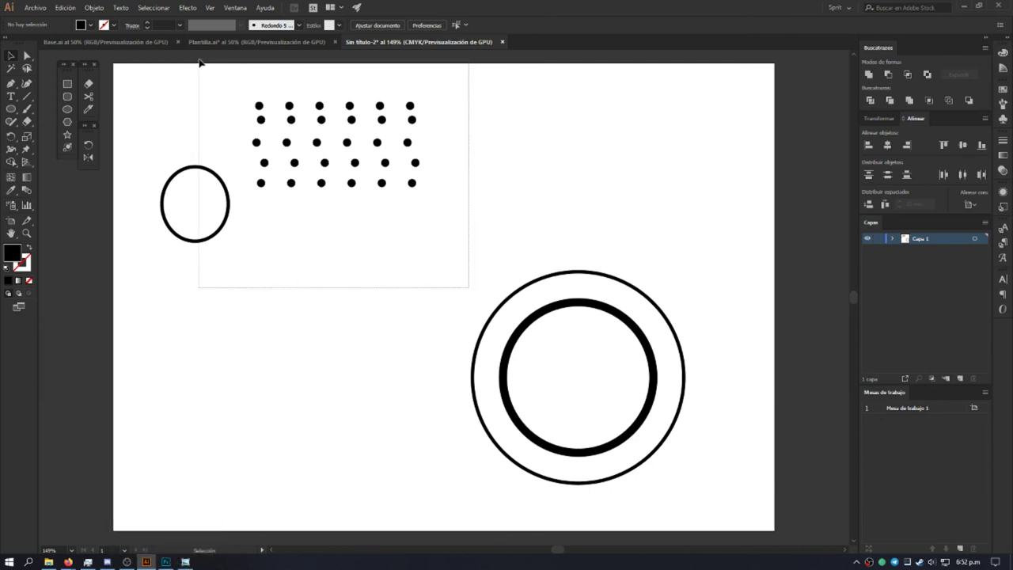
click(250, 429)
key(alt+Tab)
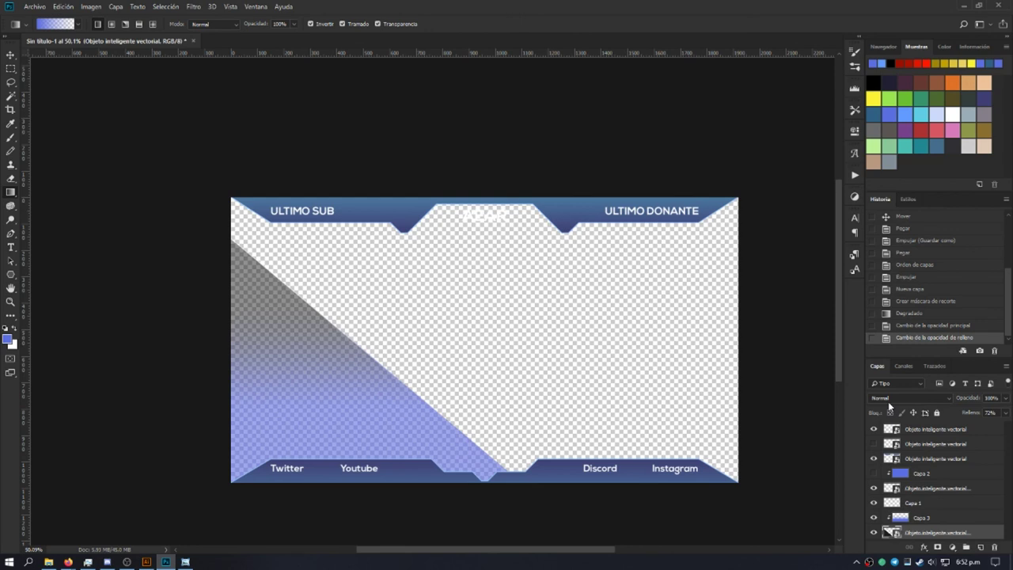
Step: Select the three vector smart object layers in turn and pick the Brush tool
click(942, 444)
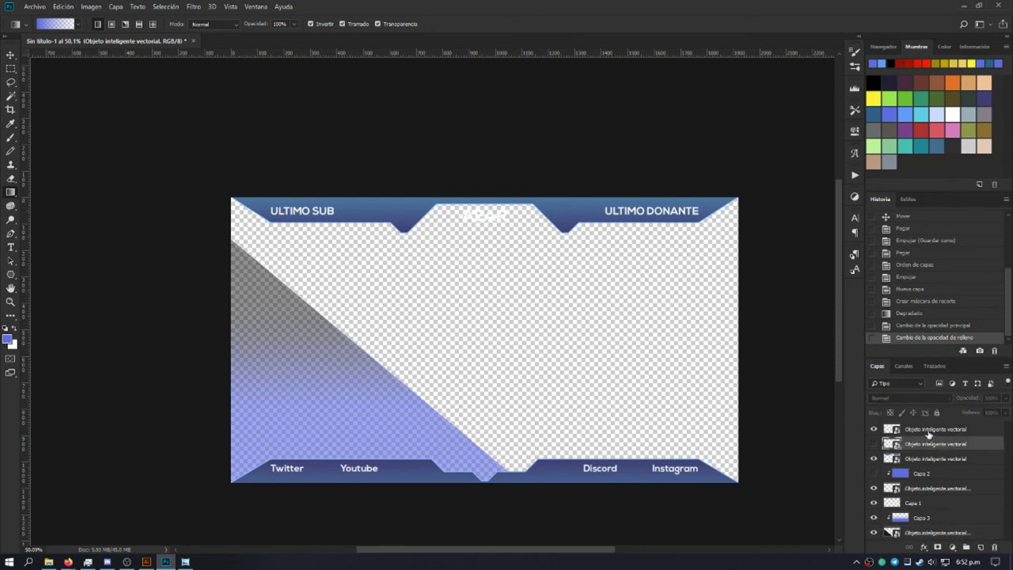
click(920, 462)
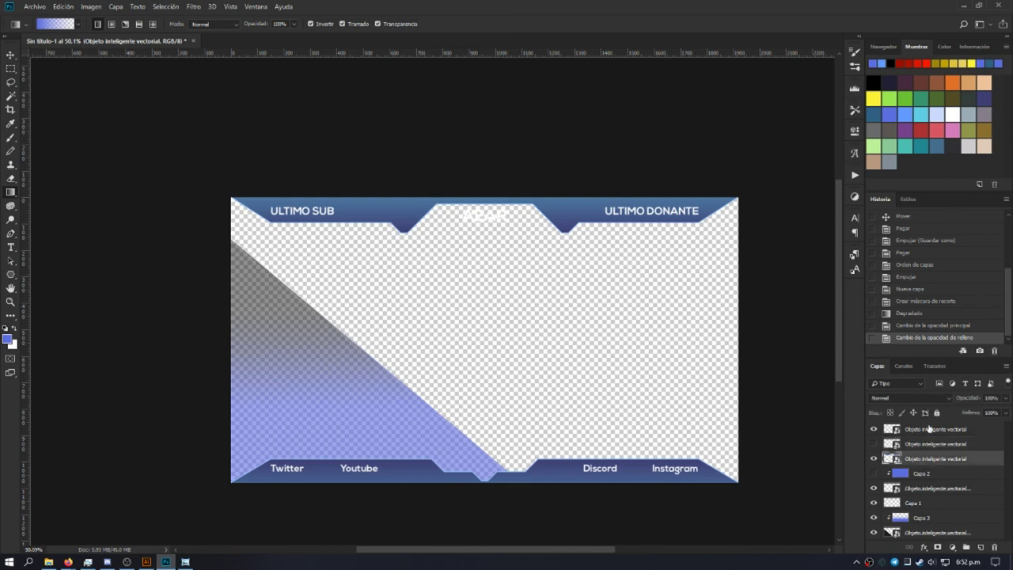
click(929, 430)
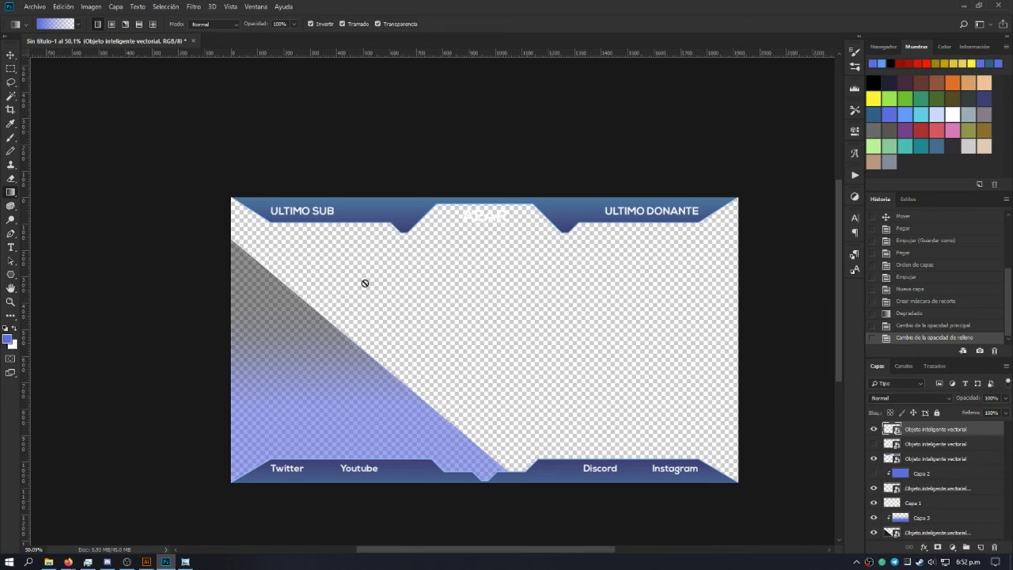
click(10, 142)
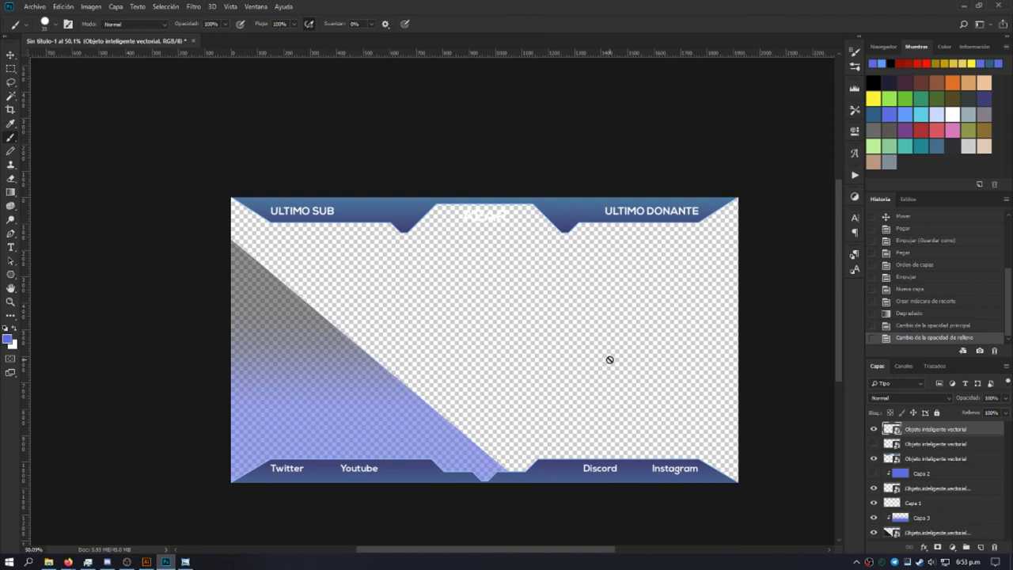
Step: Open the diagonal panel's smart object in Illustrator, select its black triangle, then return to Photoshop
click(968, 519)
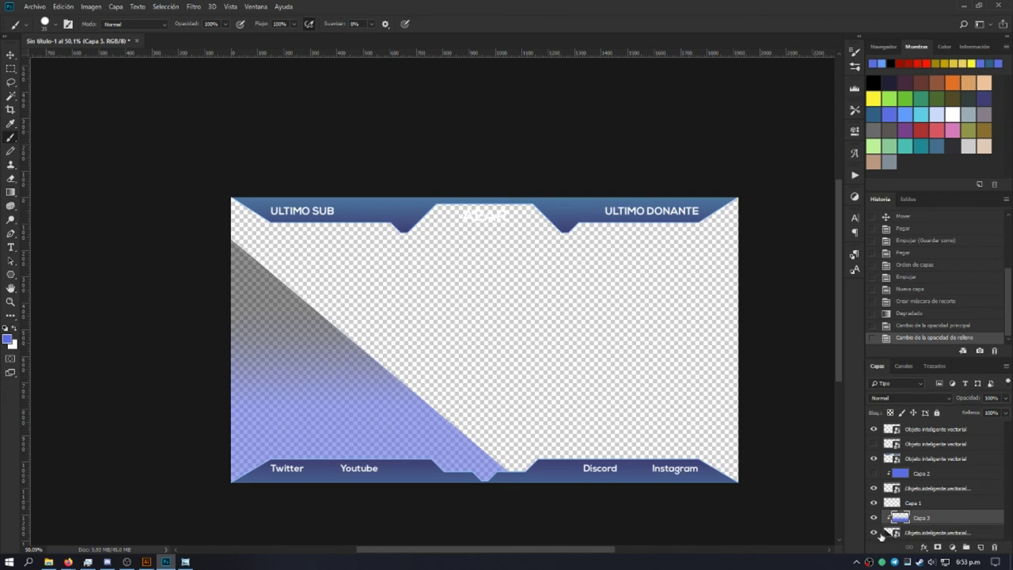
click(975, 533)
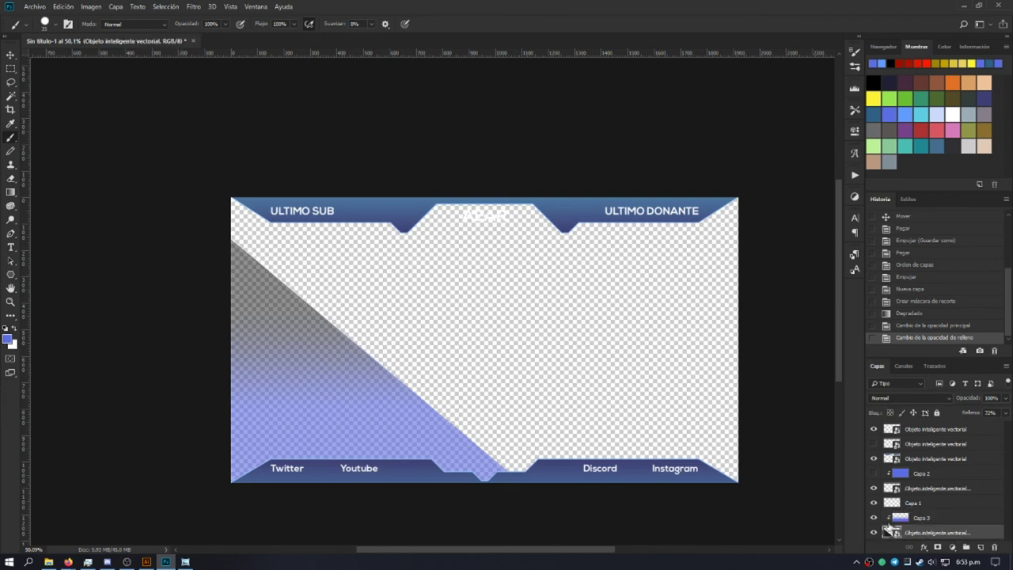
double_click(892, 533)
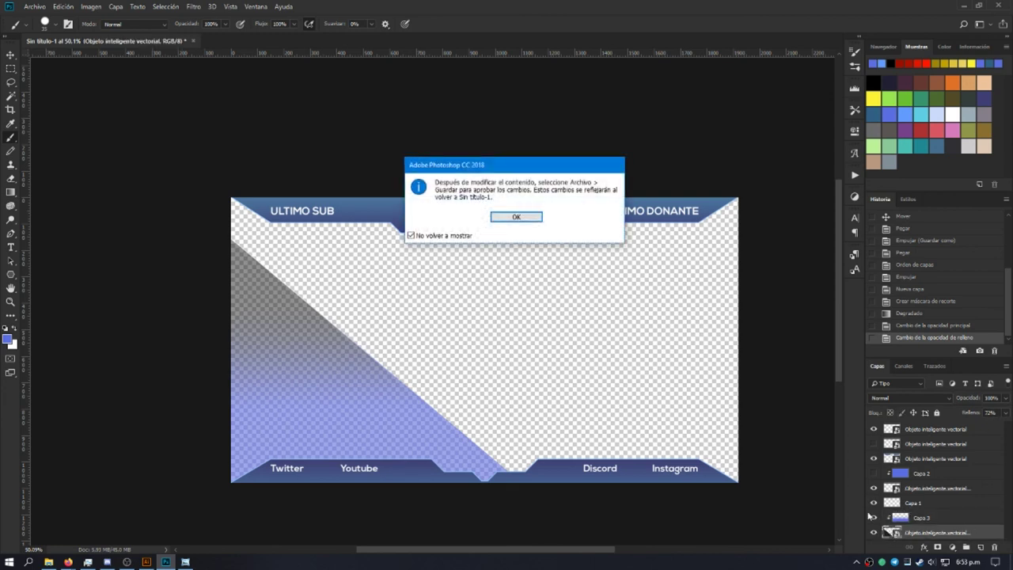
click(517, 217)
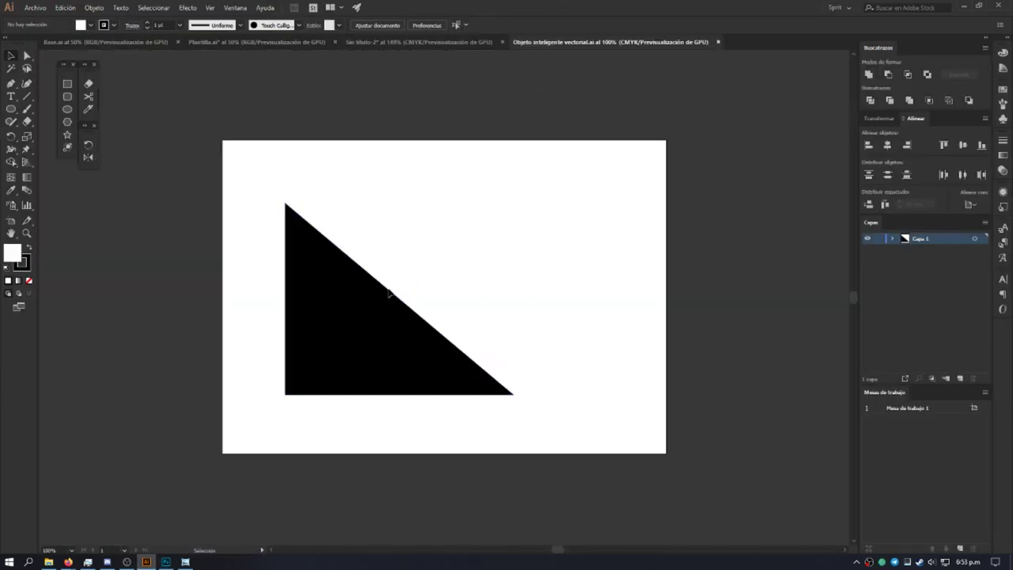
click(400, 356)
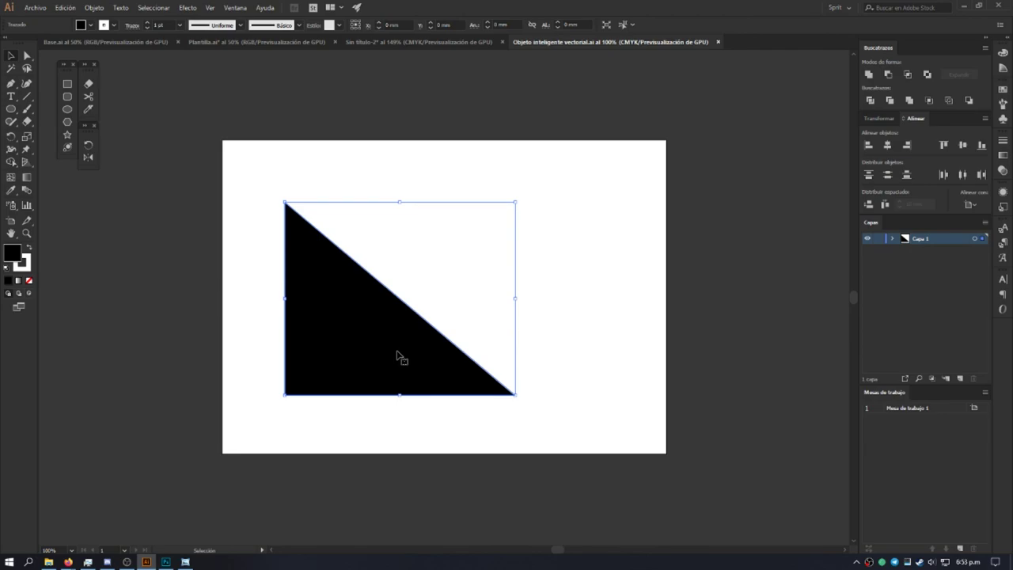
click(166, 562)
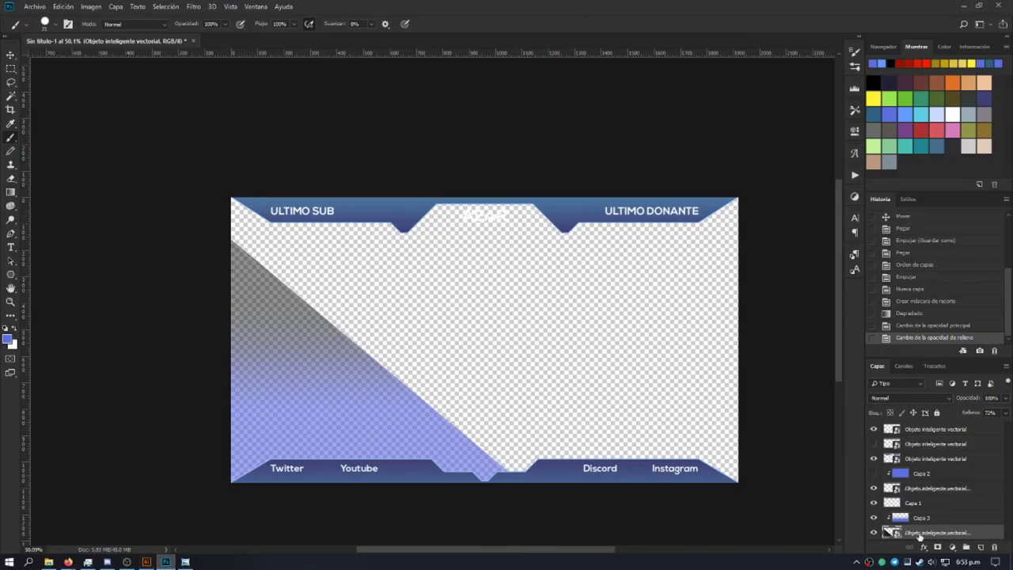
Step: Open and cancel the bottom smart object layer's rename and blending options, then return to Illustrator
double_click(947, 533)
click(983, 537)
double_click(983, 537)
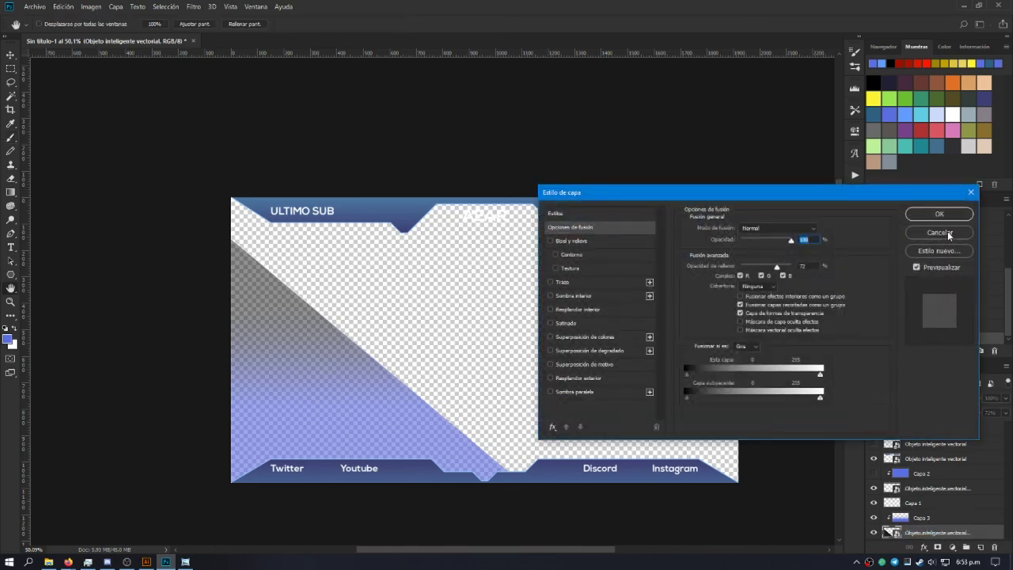
click(948, 232)
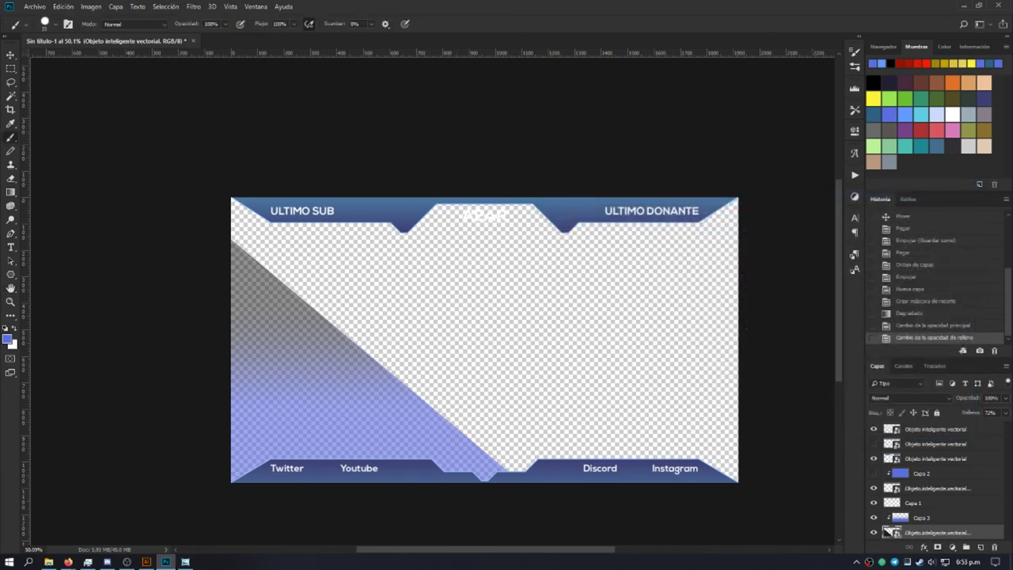
click(146, 563)
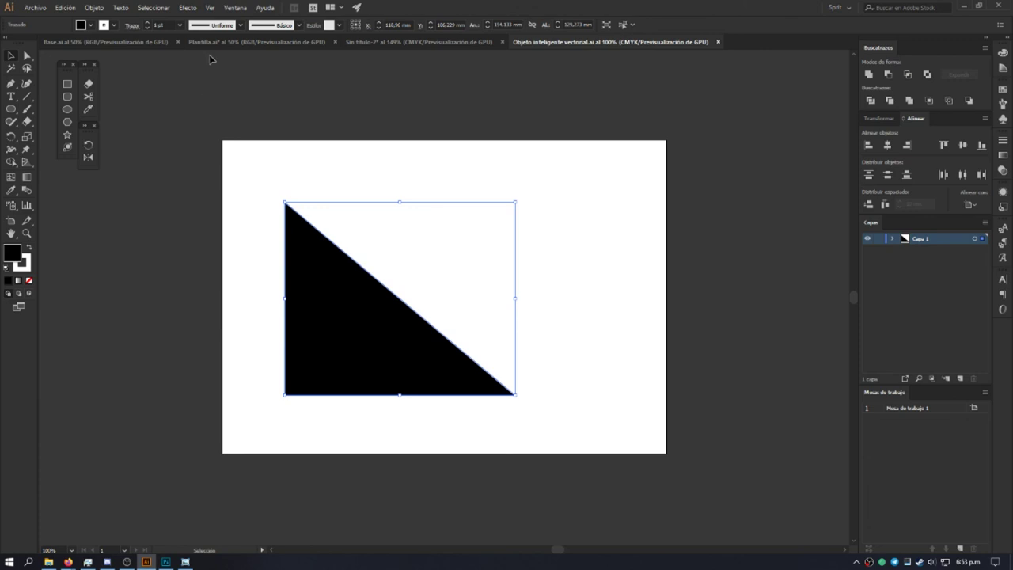
Step: Set the triangle's fill to 100% magenta with the Color panel sliders
click(90, 25)
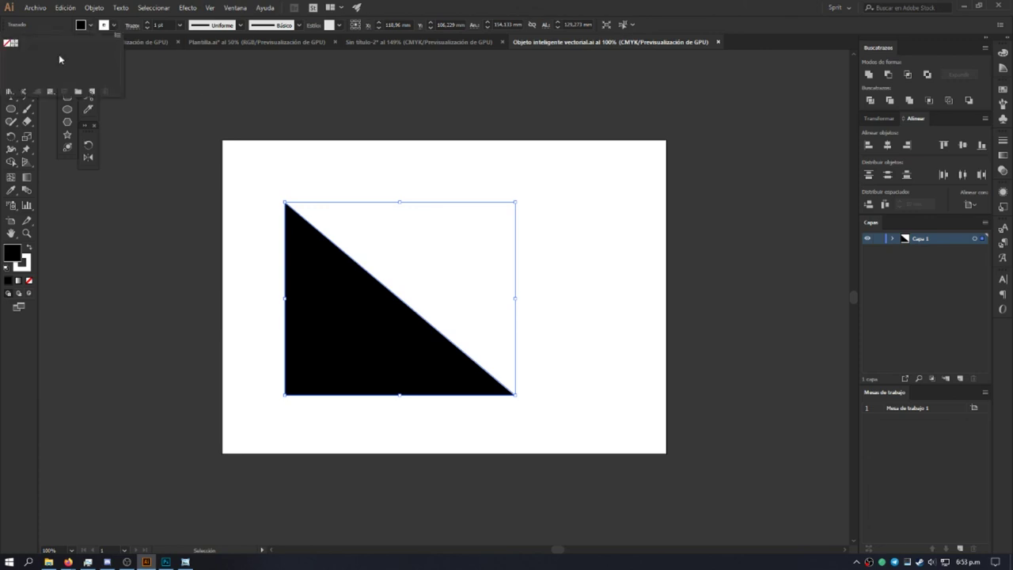
click(117, 32)
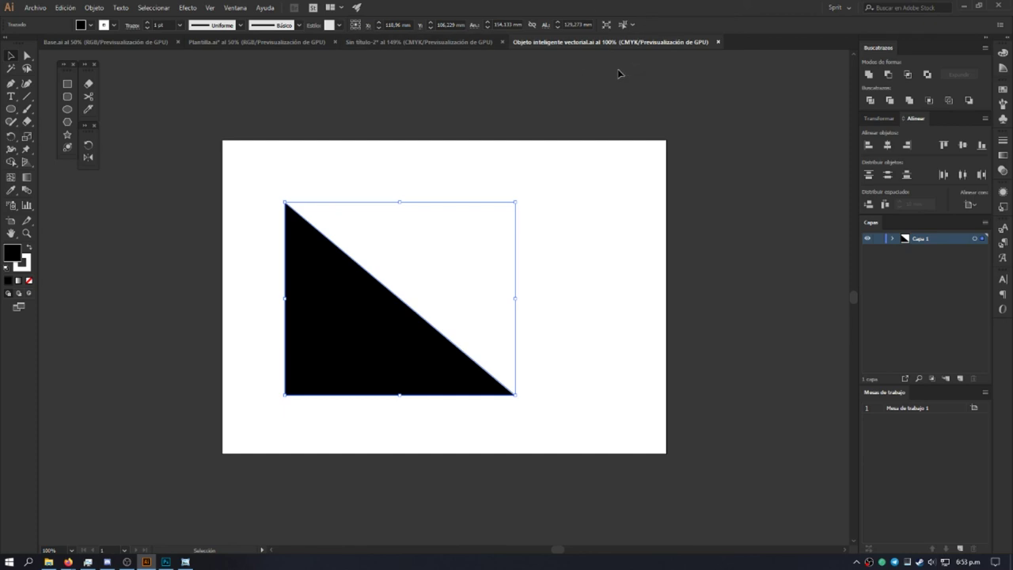
click(1004, 52)
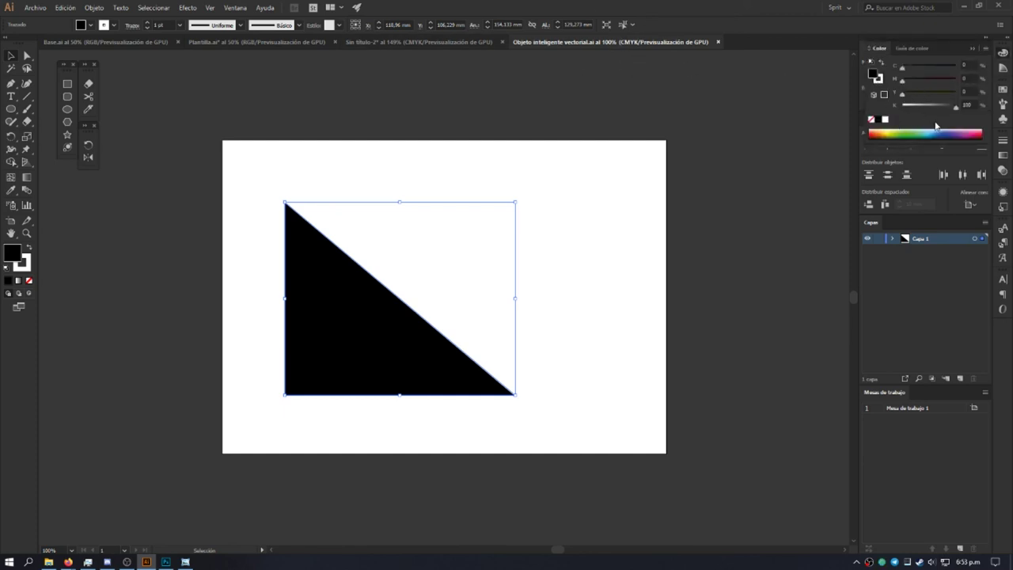
mouse_move(903, 82)
mouse_down()
mouse_move(971, 88)
mouse_move(902, 106)
mouse_up()
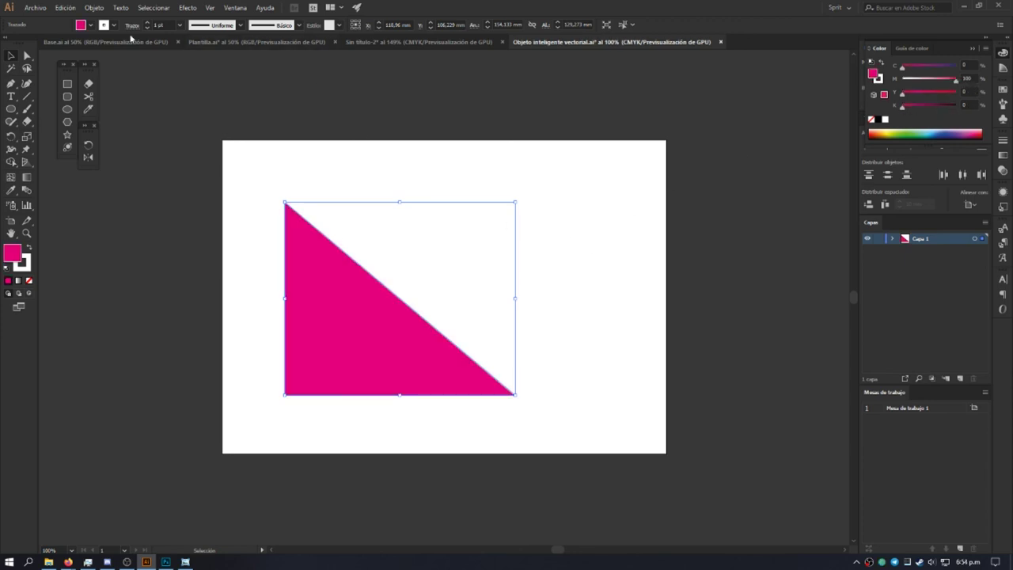
Step: Save the recoloured smart object and view the pink-to-blue panel in Photoshop
key(a)
key(v)
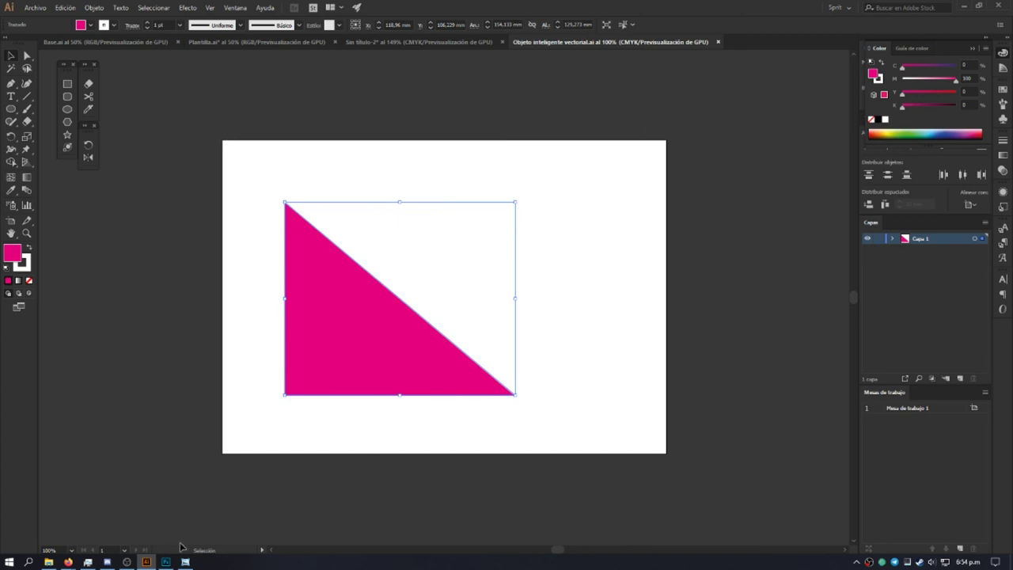
click(166, 563)
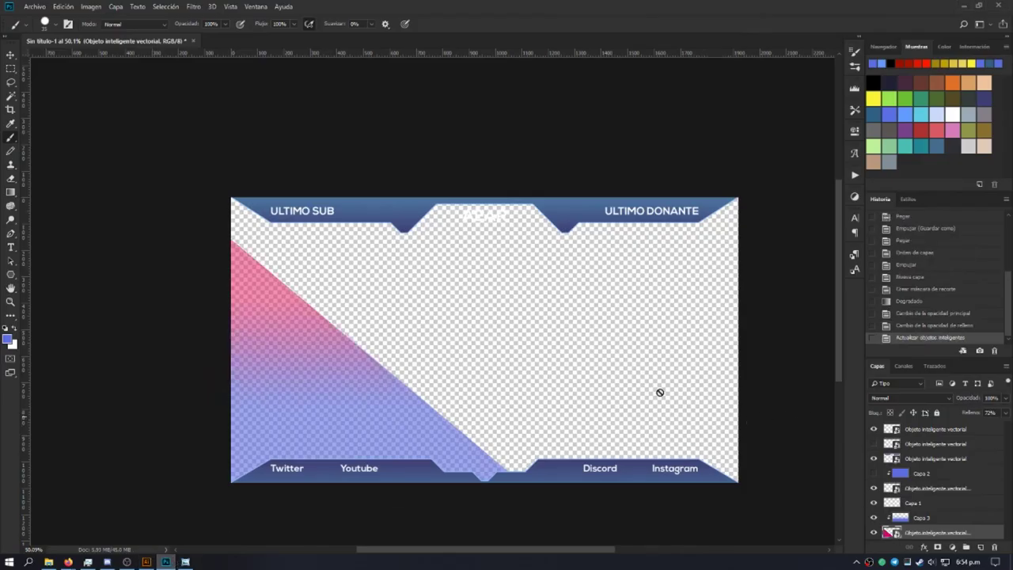